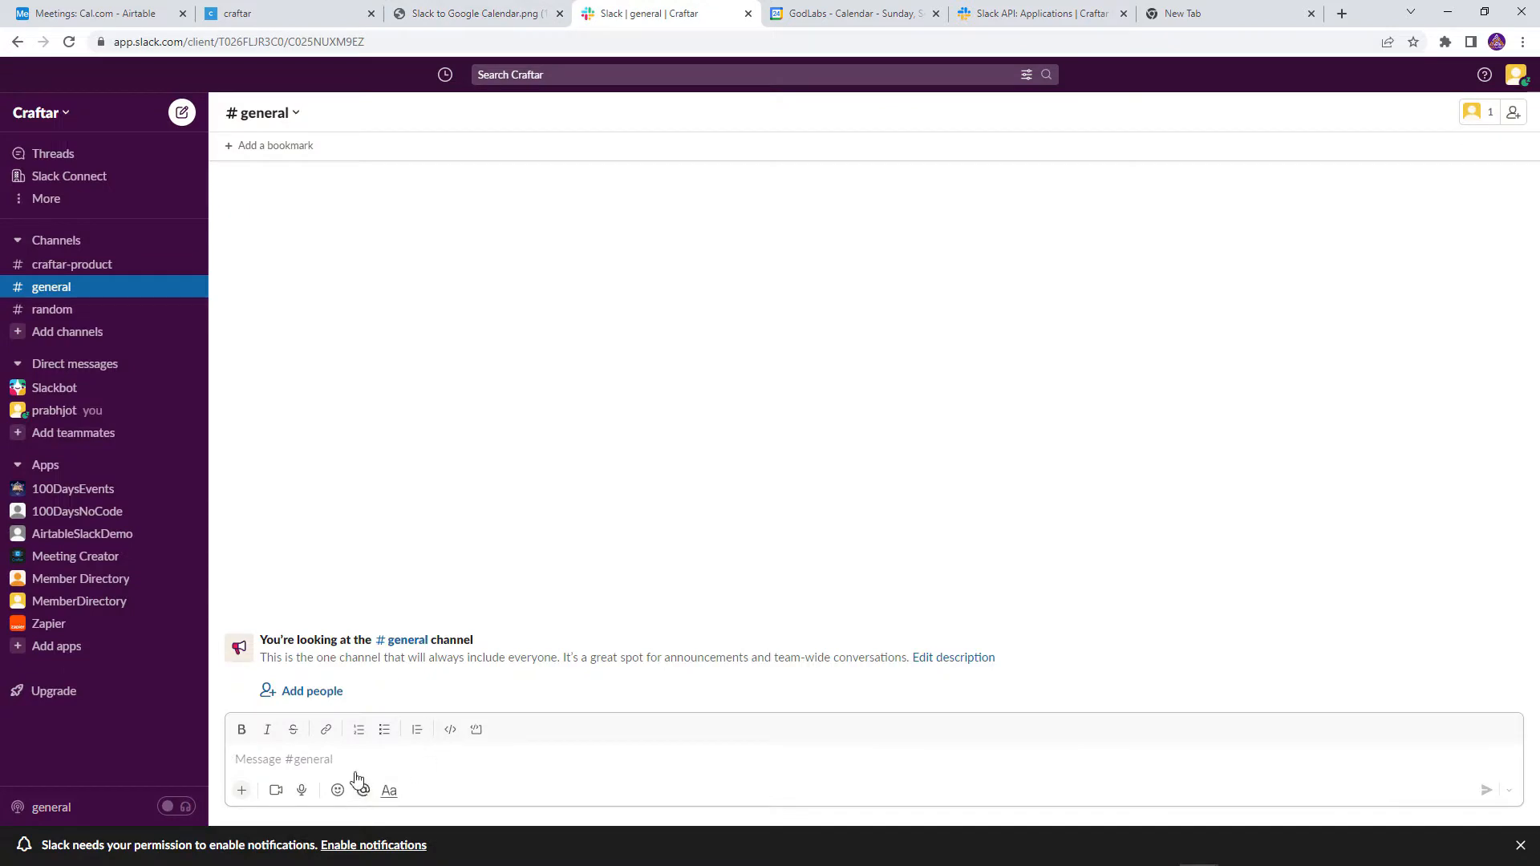
# In #general, send /meetingcreator with the pasted request for a 7pm–9pm IST meeting the day after tomorrow
pyautogui.write('/meet')
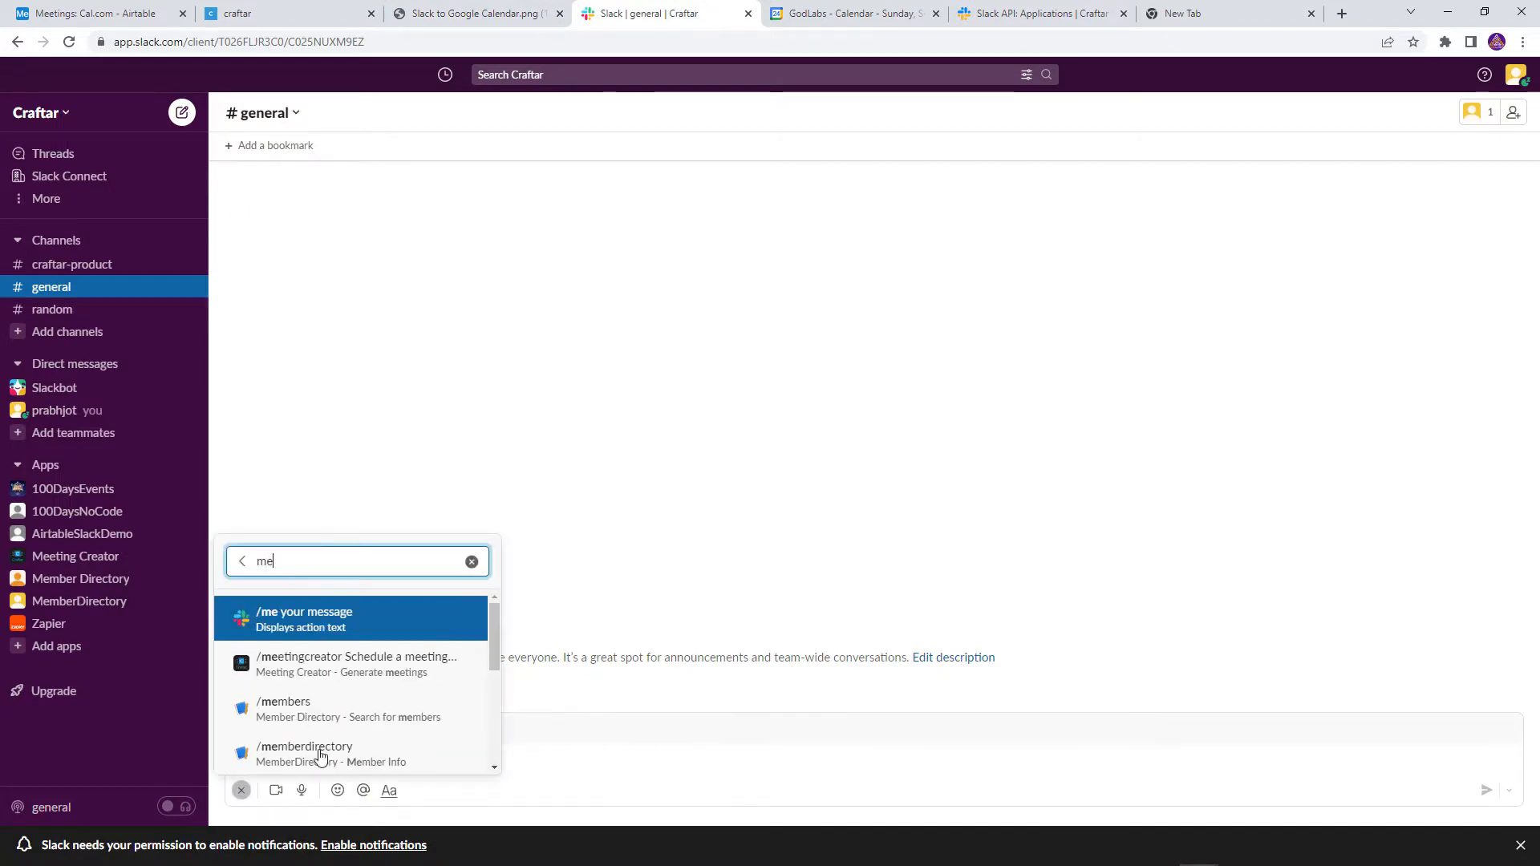
pyautogui.press('Return')
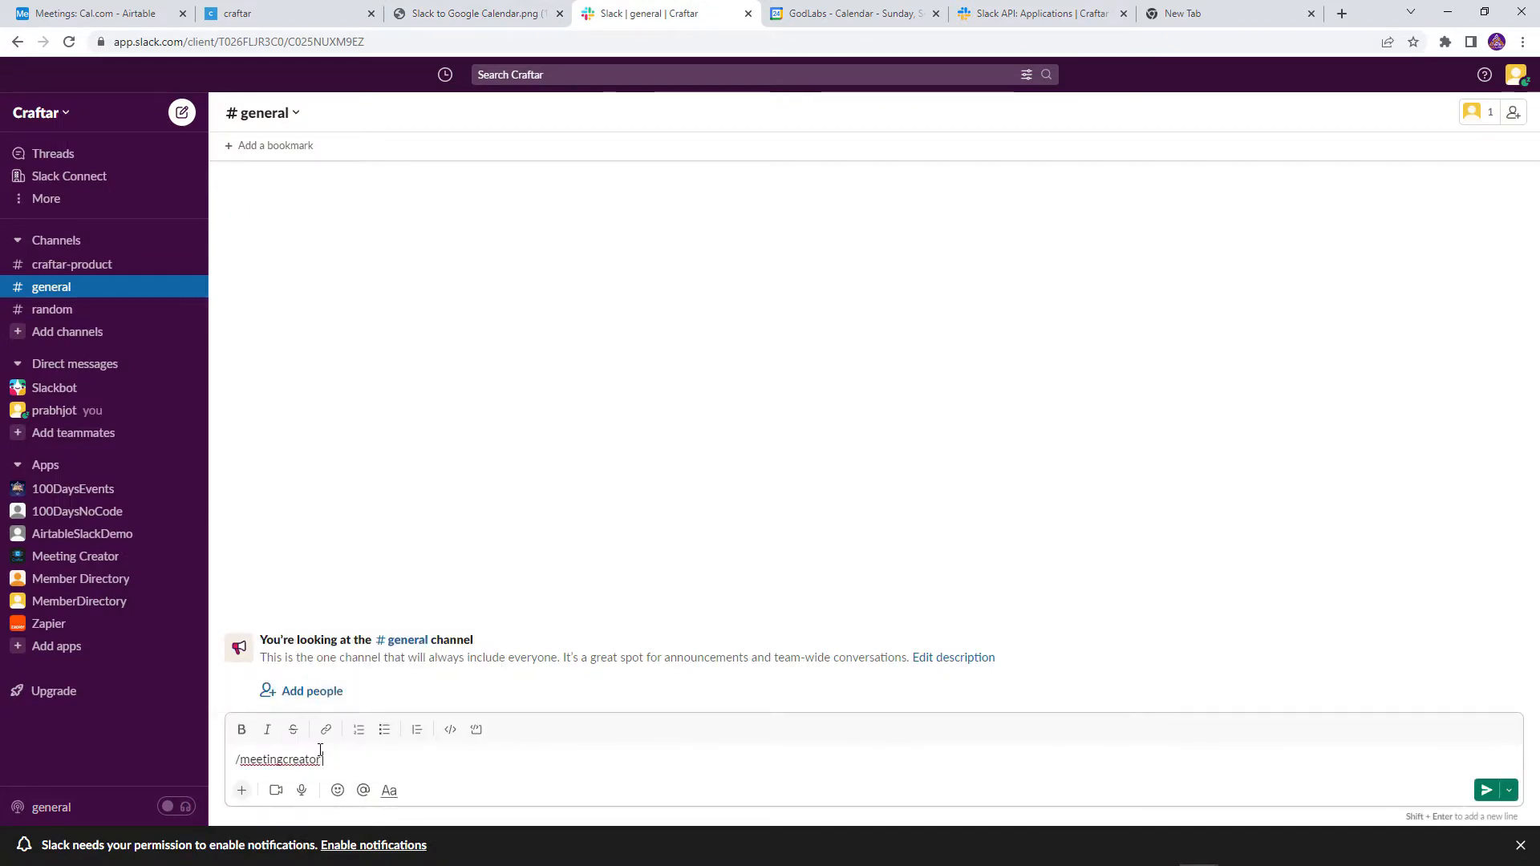
pyautogui.hotkey('ctrl', 'v')
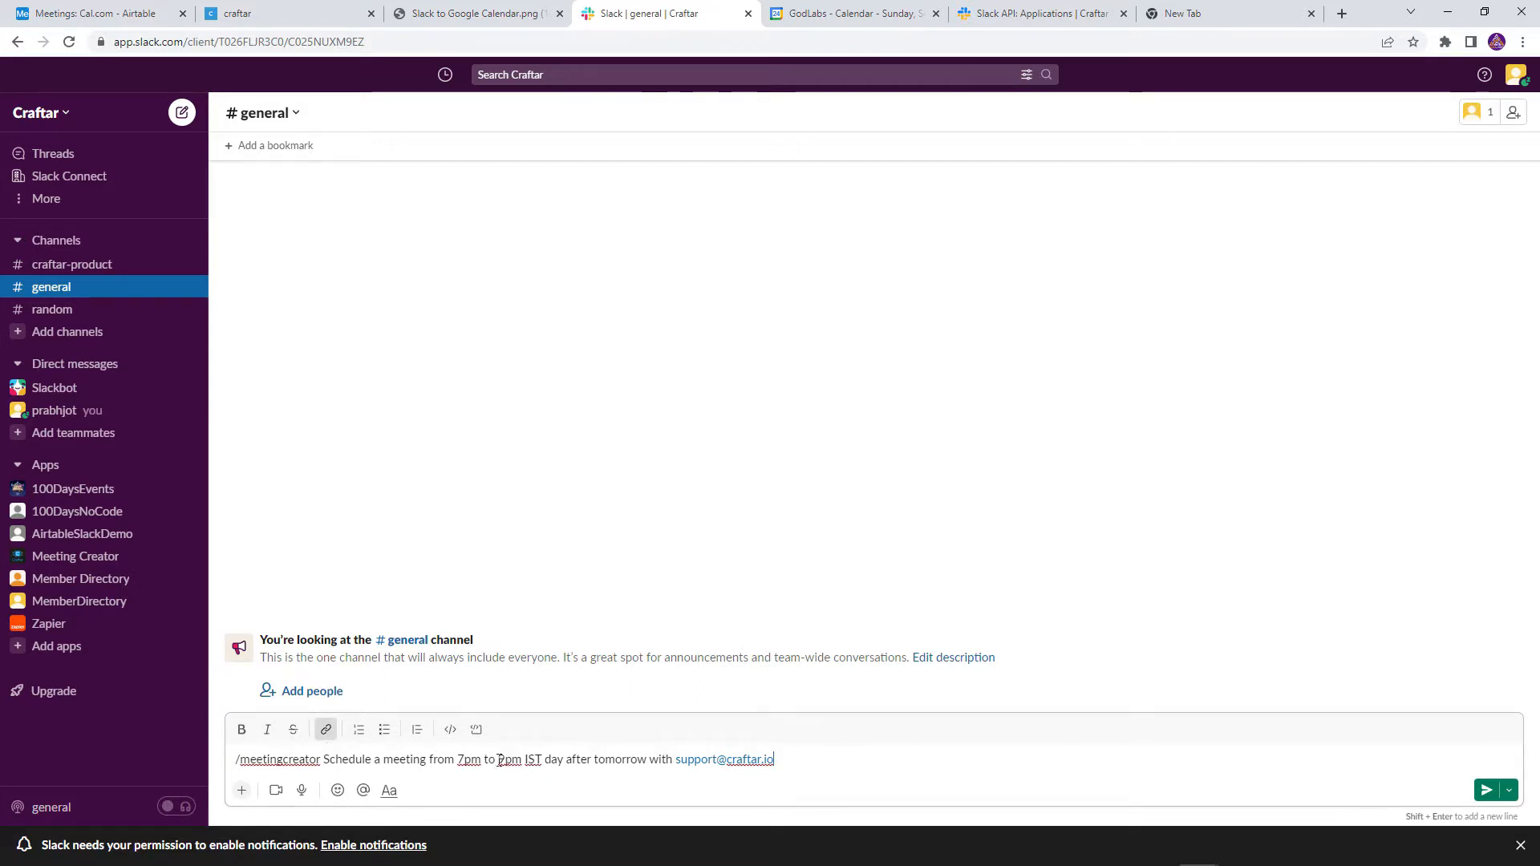
pyautogui.moveTo(526, 759); pyautogui.dragTo(553, 758)
pyautogui.click(591, 758)
pyautogui.click(836, 759)
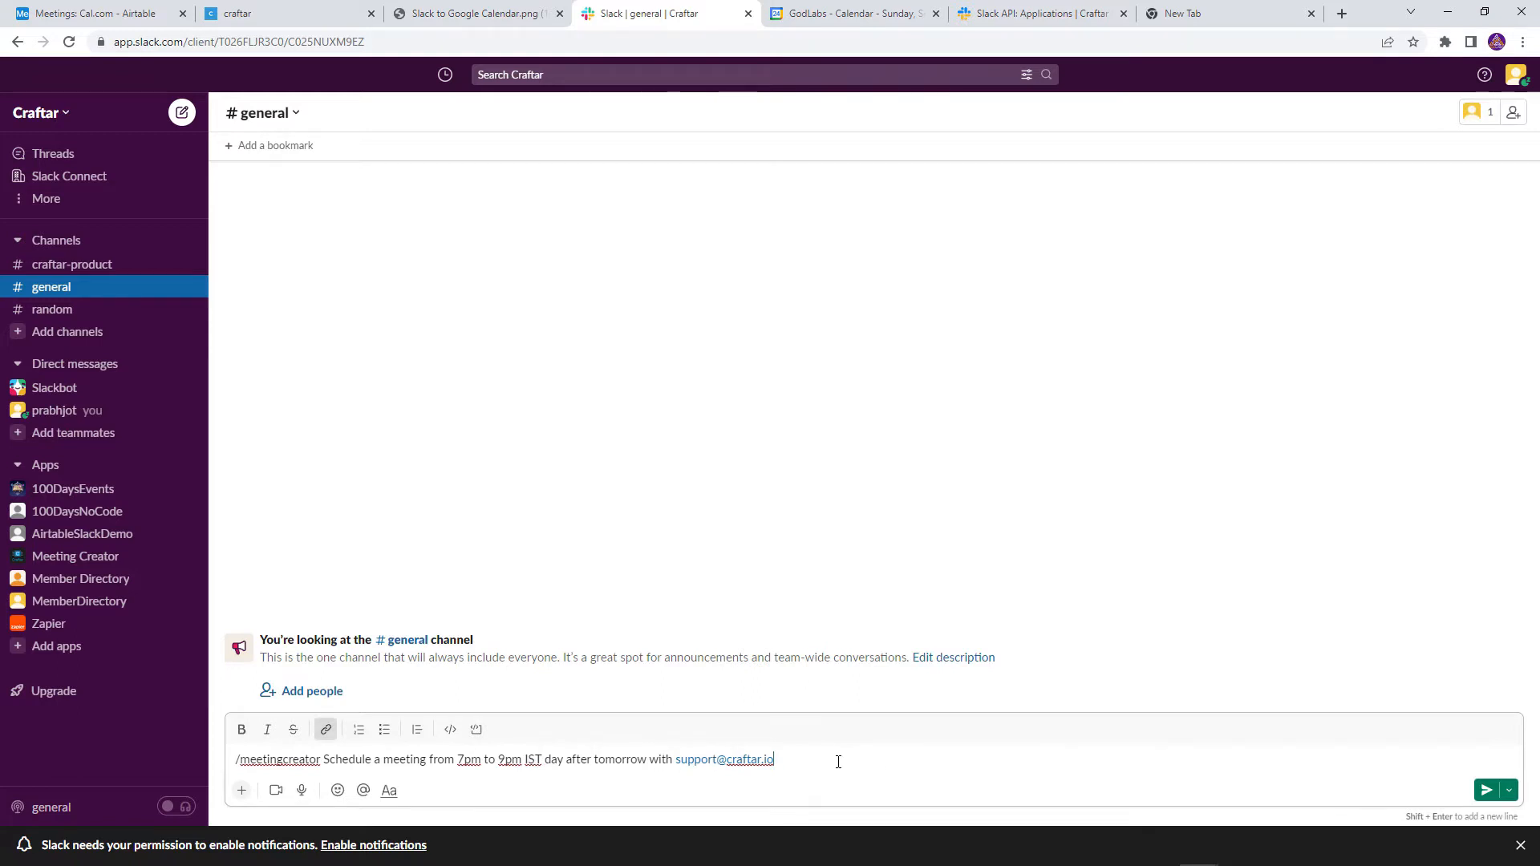
pyautogui.press('Return')
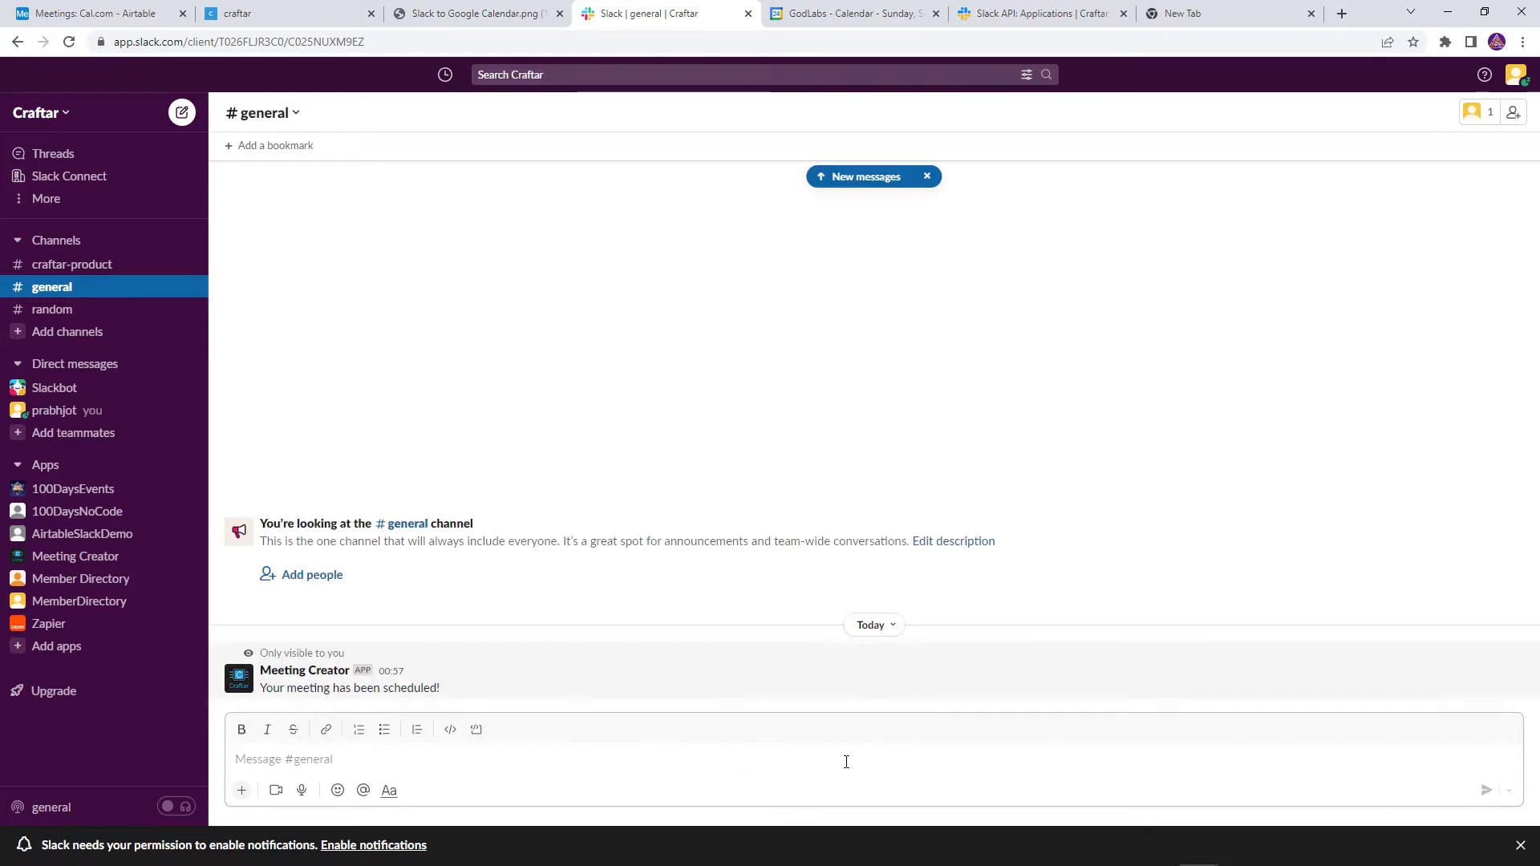
pyautogui.moveTo(434, 696); pyautogui.dragTo(323, 700)
pyautogui.click(324, 700)
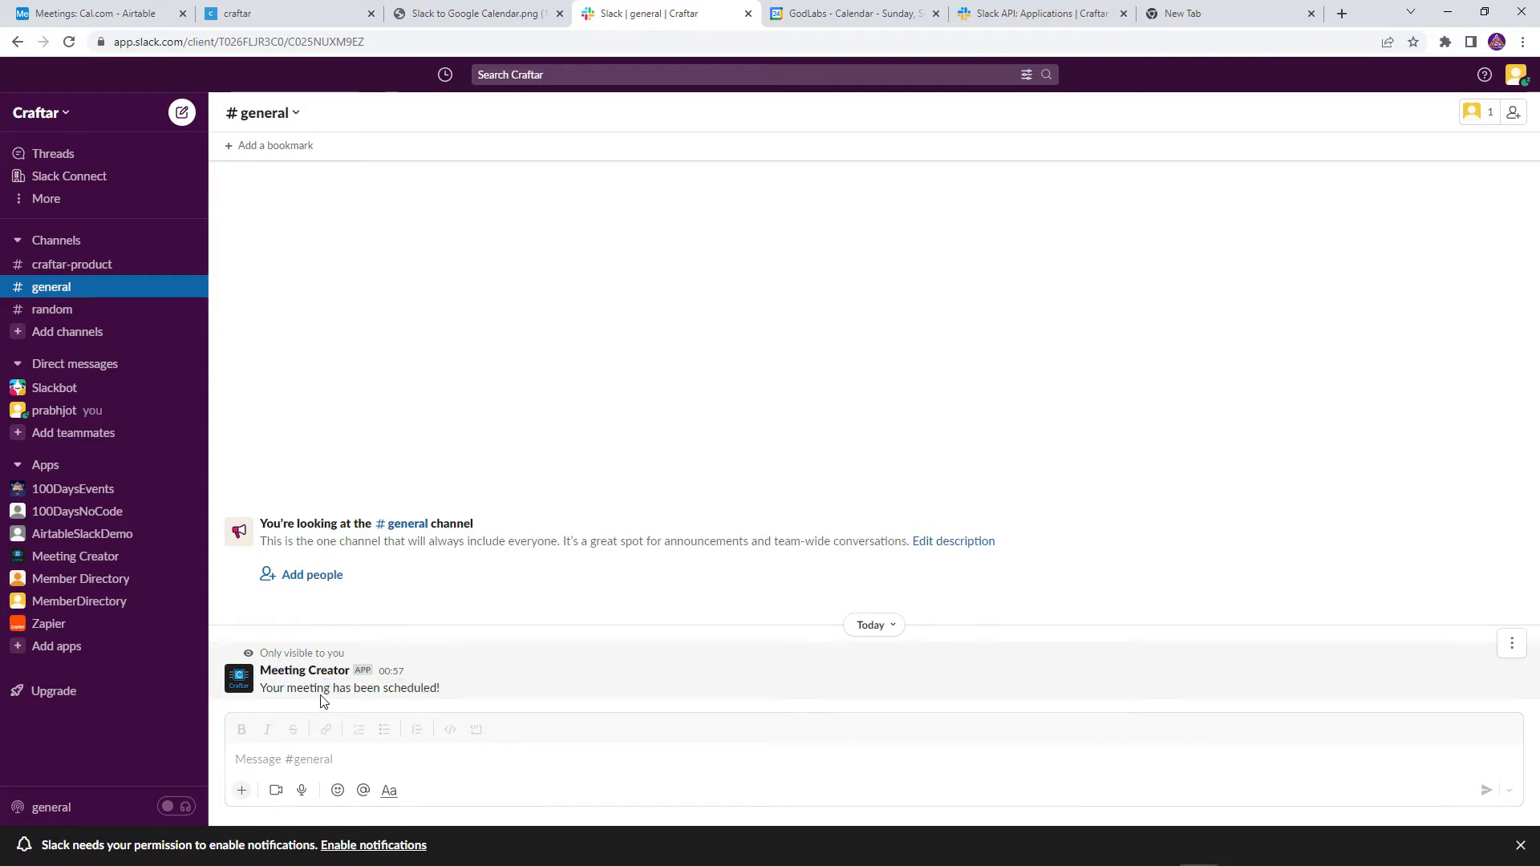
# Check the Slack meeting Invite on September 25 in Google Calendar, then go to the Slack API app list
pyautogui.click(849, 16)
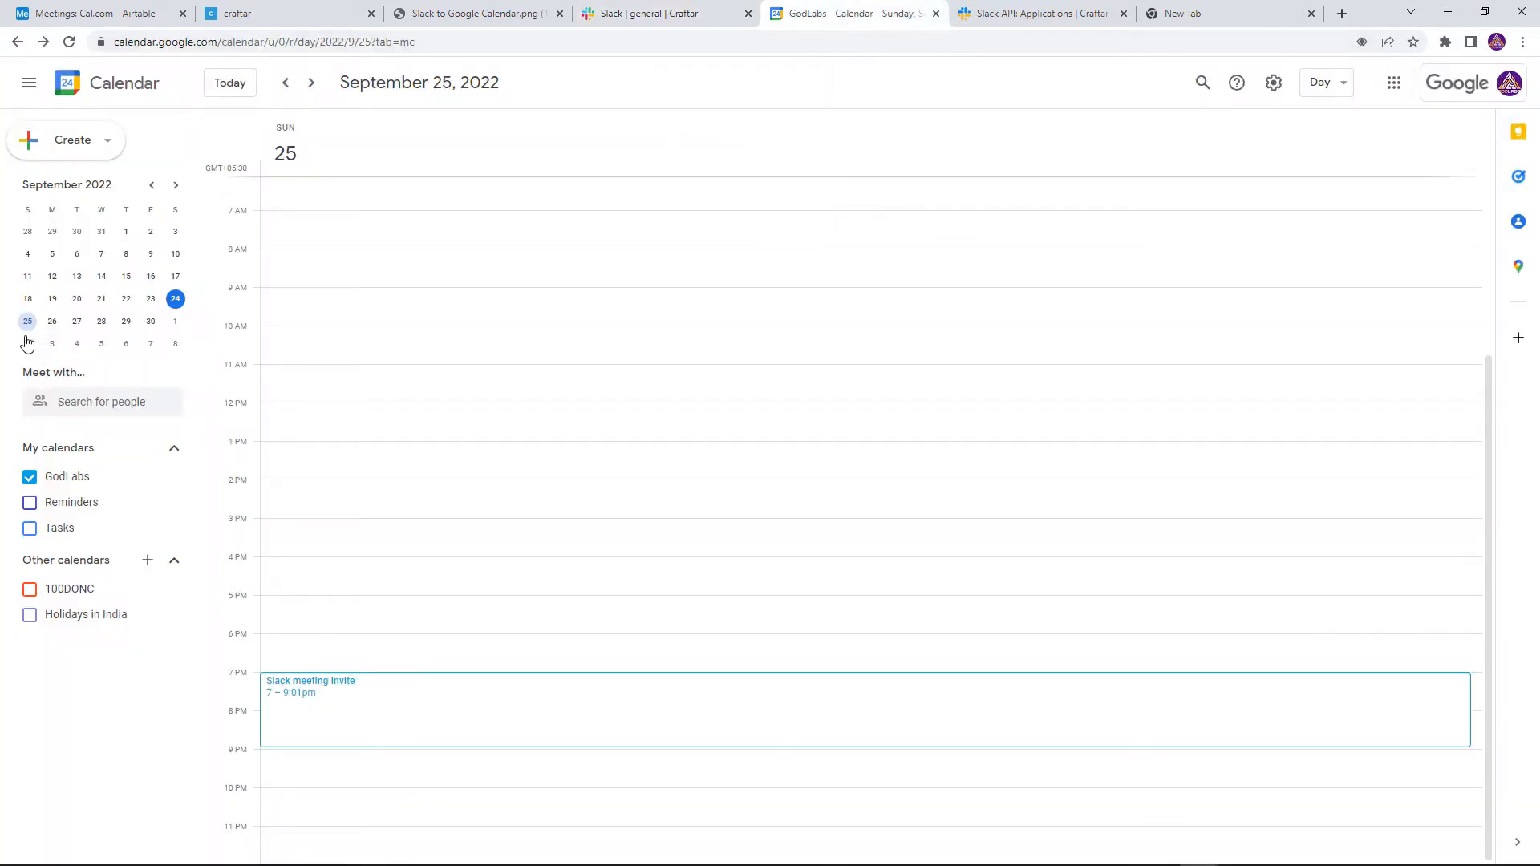
pyautogui.click(401, 704)
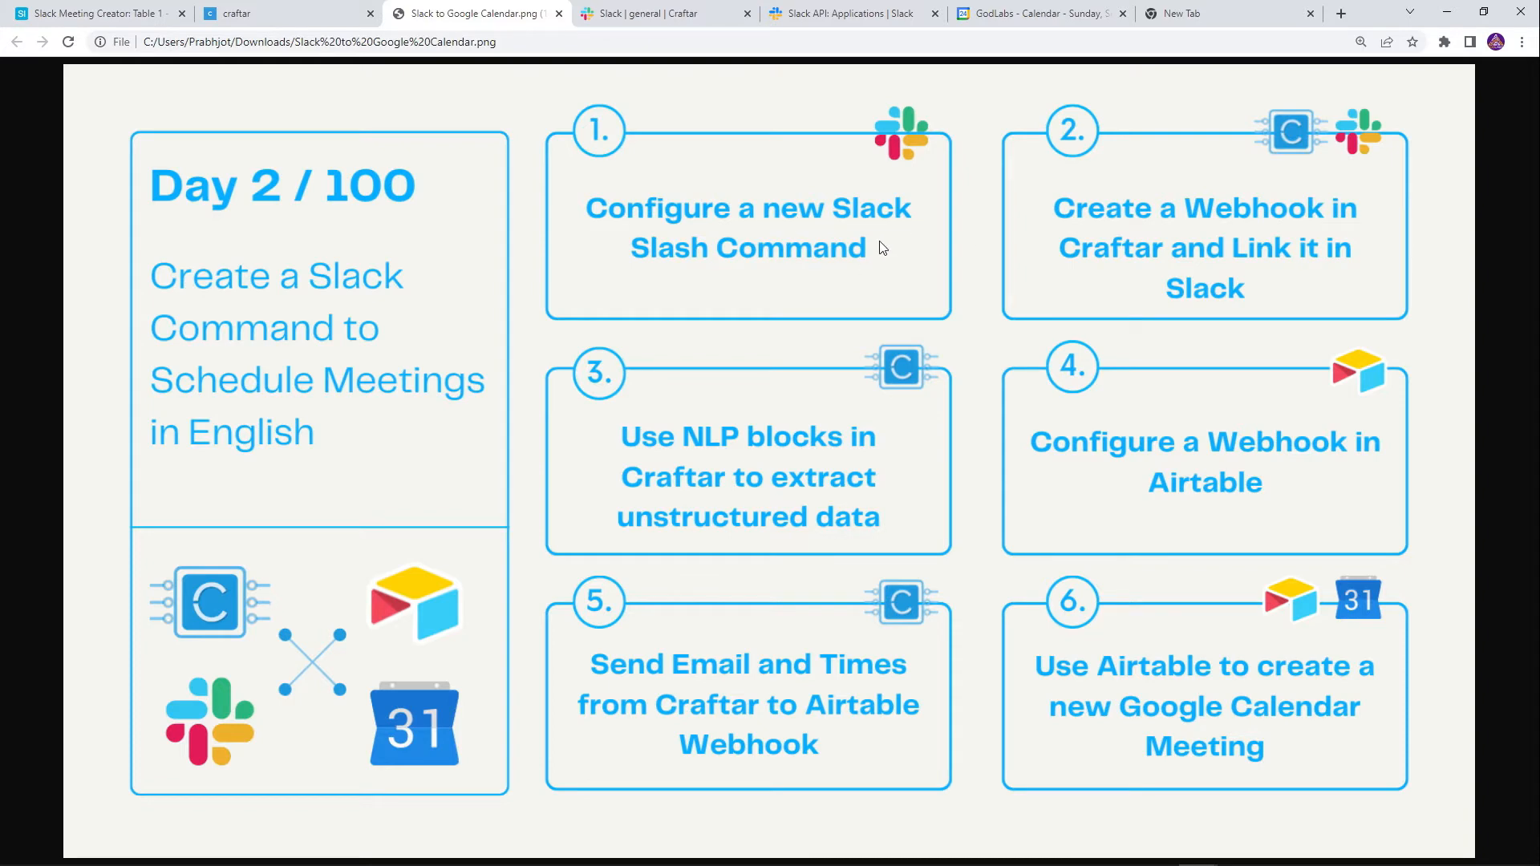
pyautogui.click(850, 14)
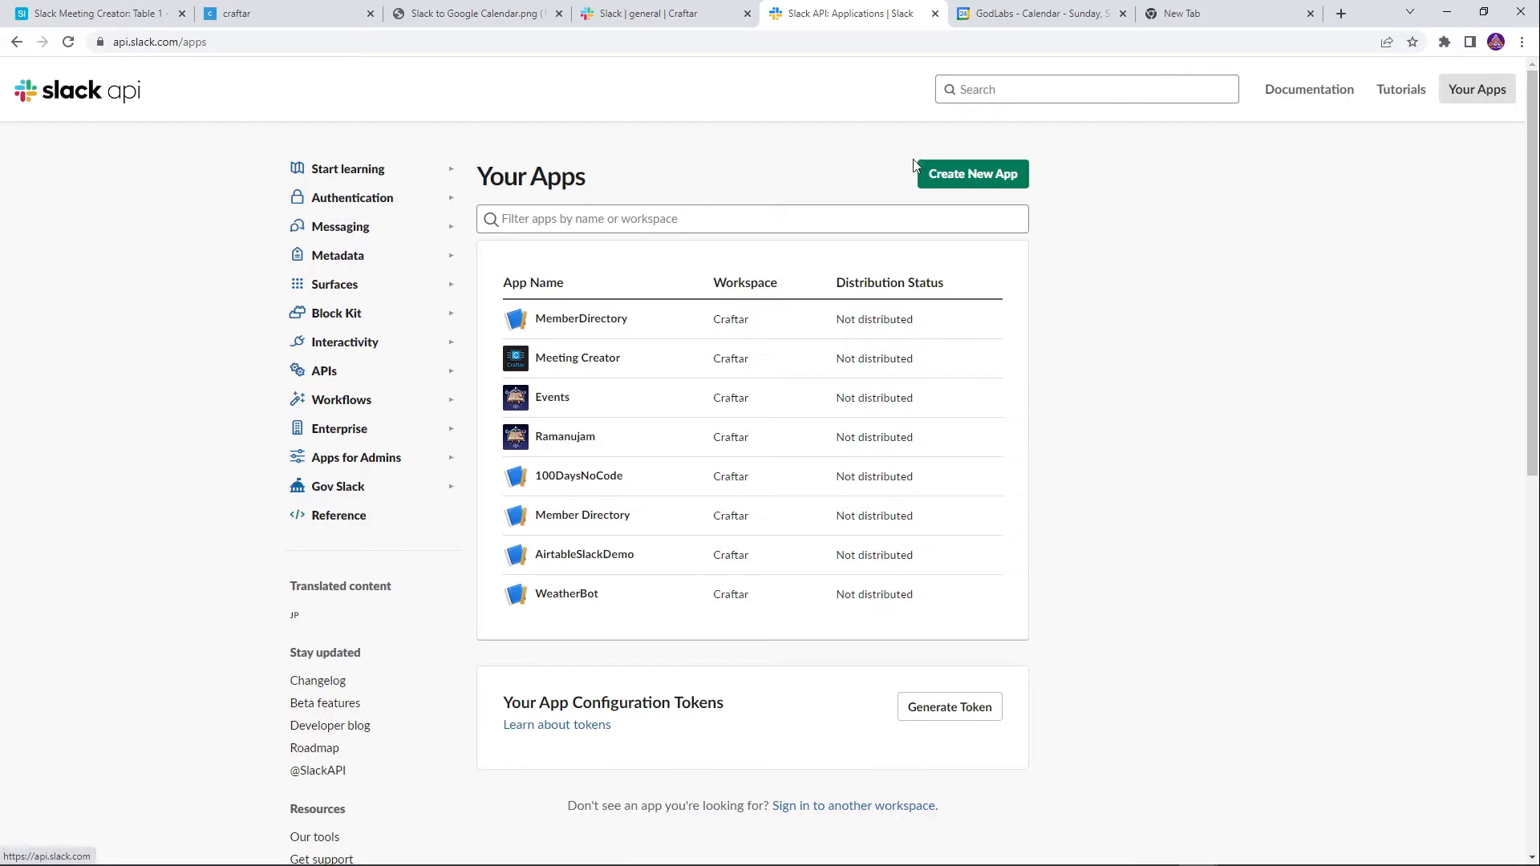
# Create a from-scratch Slack app called 'Meeting Scheduler' for the Craftar workspace
pyautogui.click(951, 176)
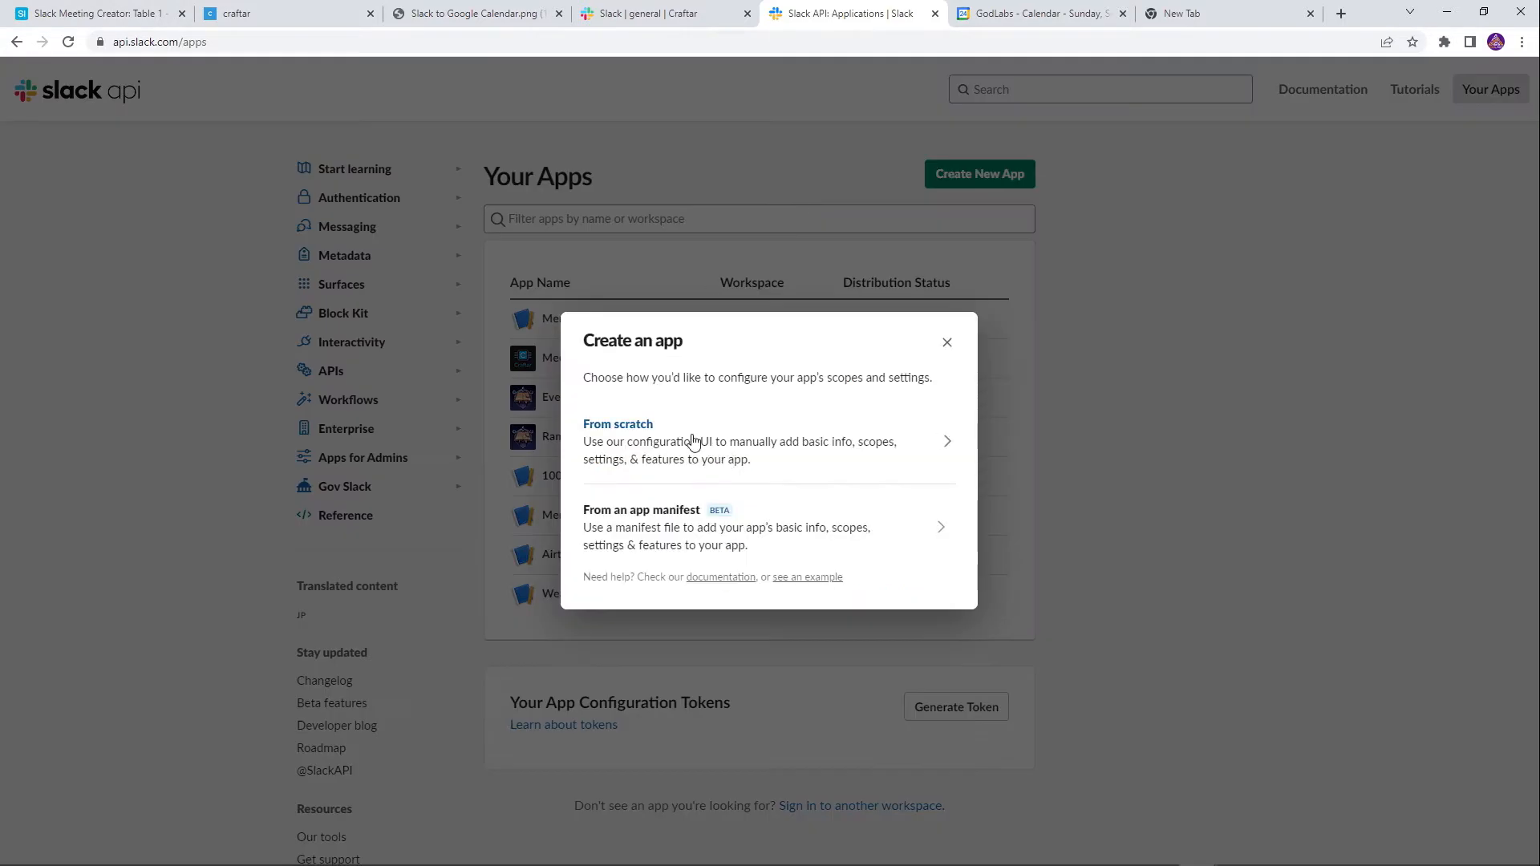
pyautogui.click(692, 455)
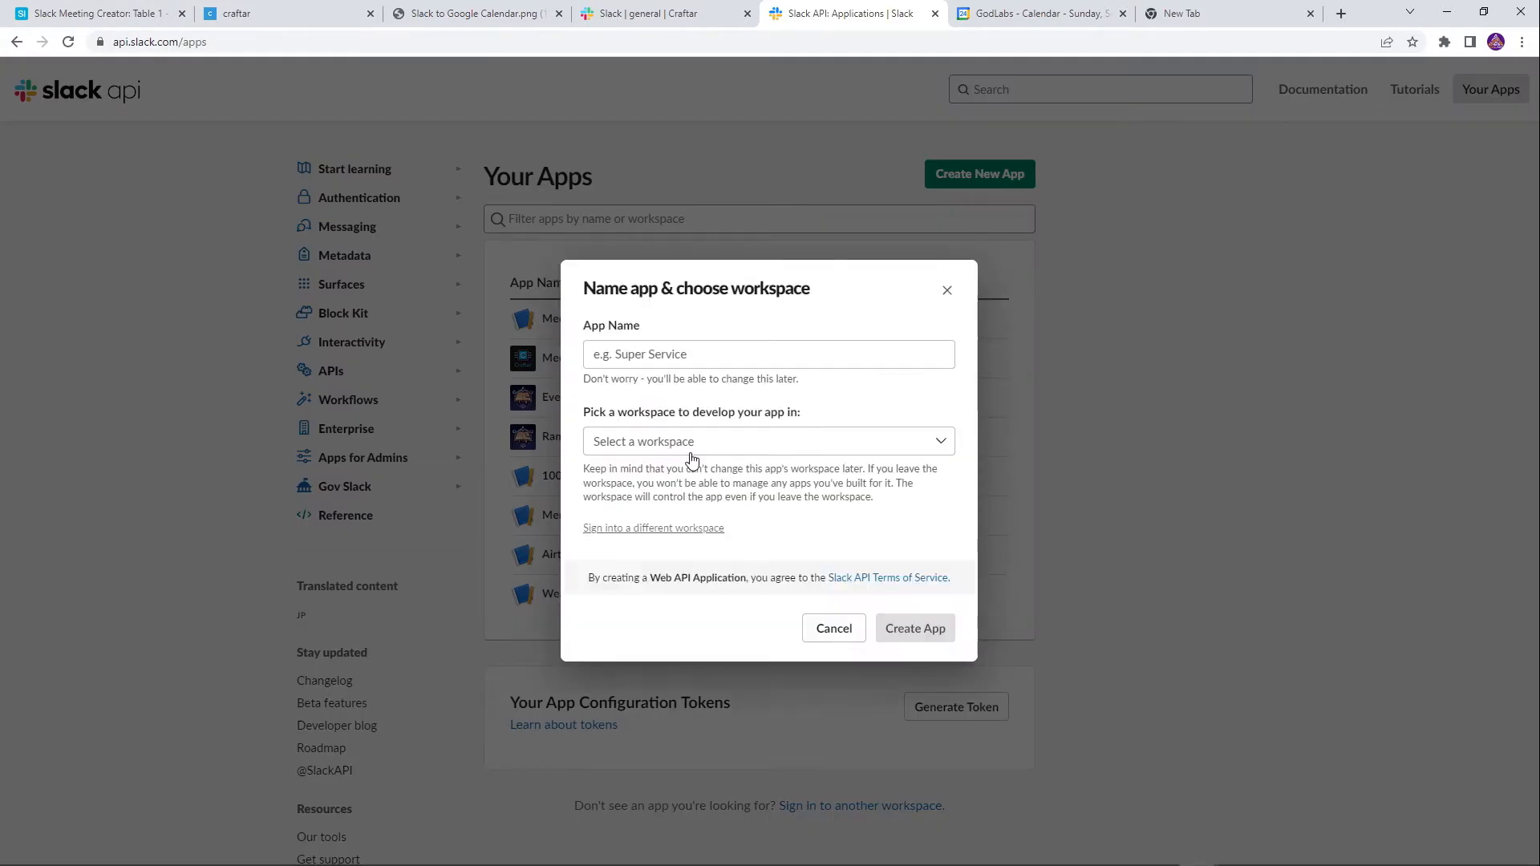
pyautogui.click(702, 357)
pyautogui.write('Meeting Scheduler')
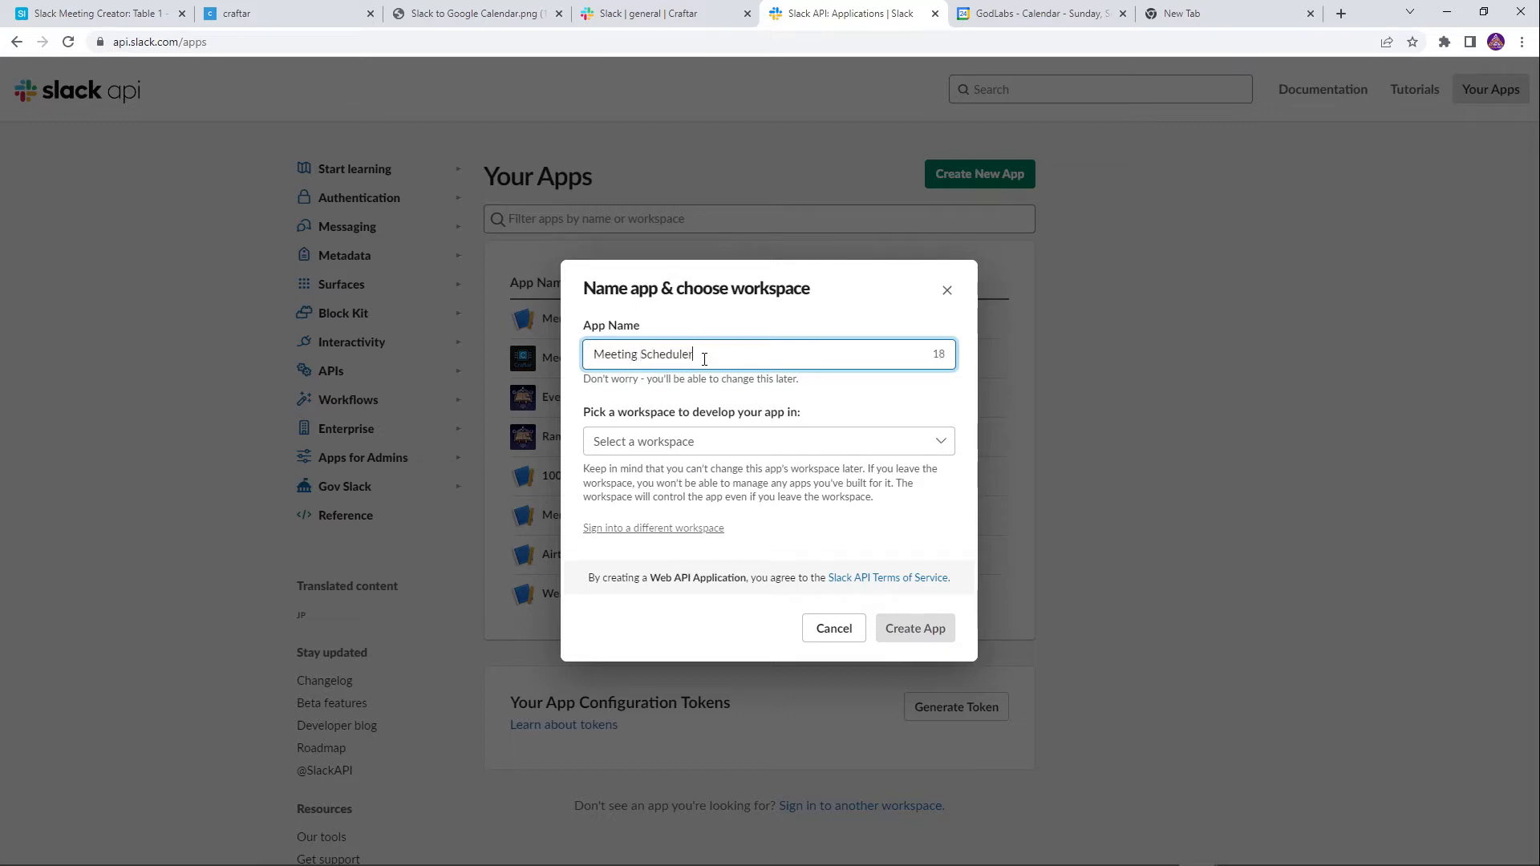
pyautogui.click(888, 517)
pyautogui.click(692, 441)
pyautogui.click(678, 476)
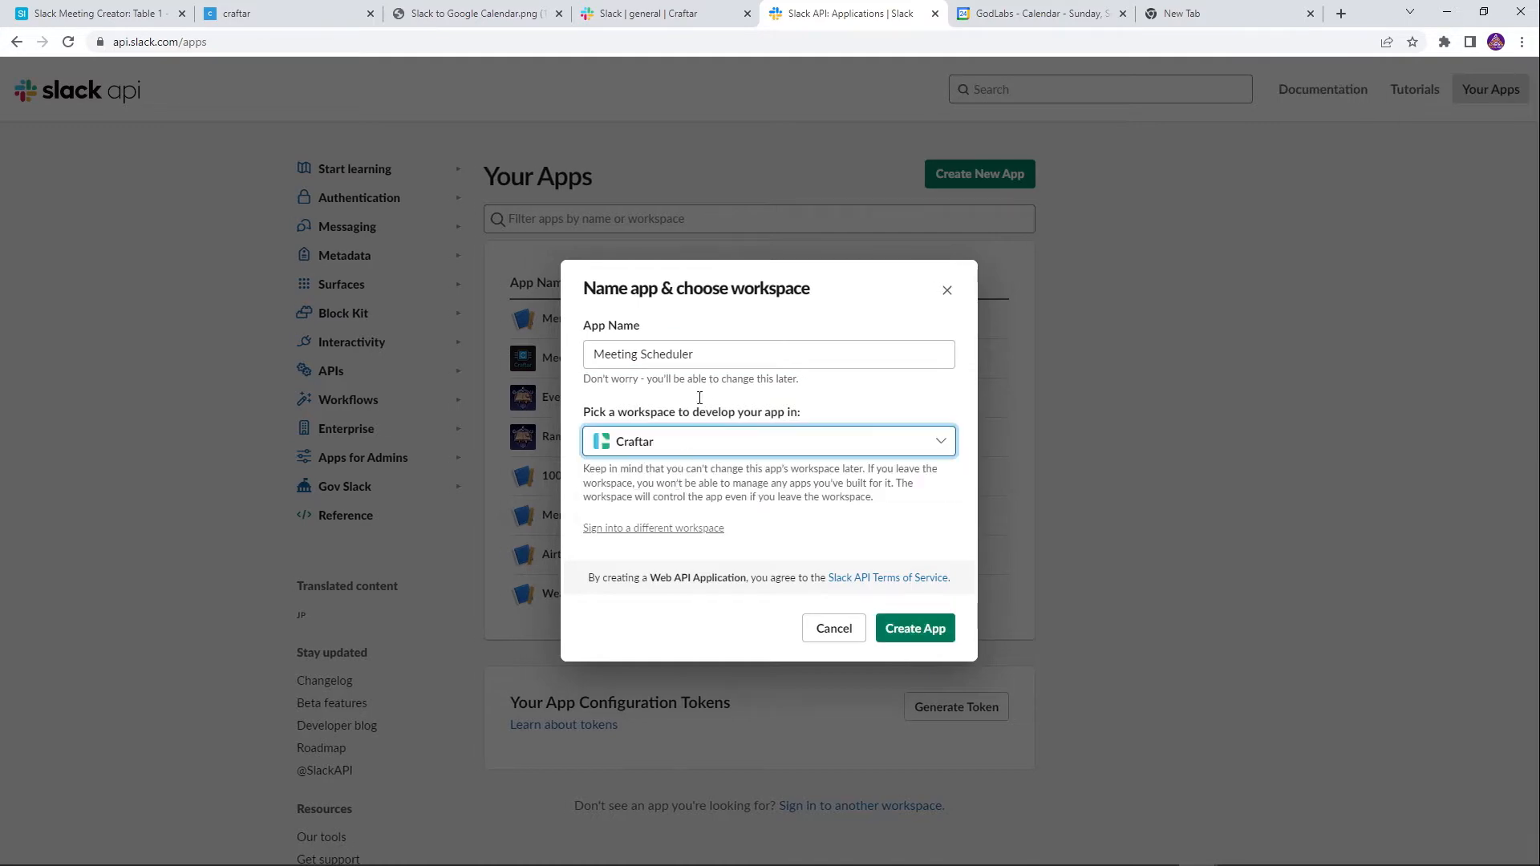
pyautogui.click(919, 629)
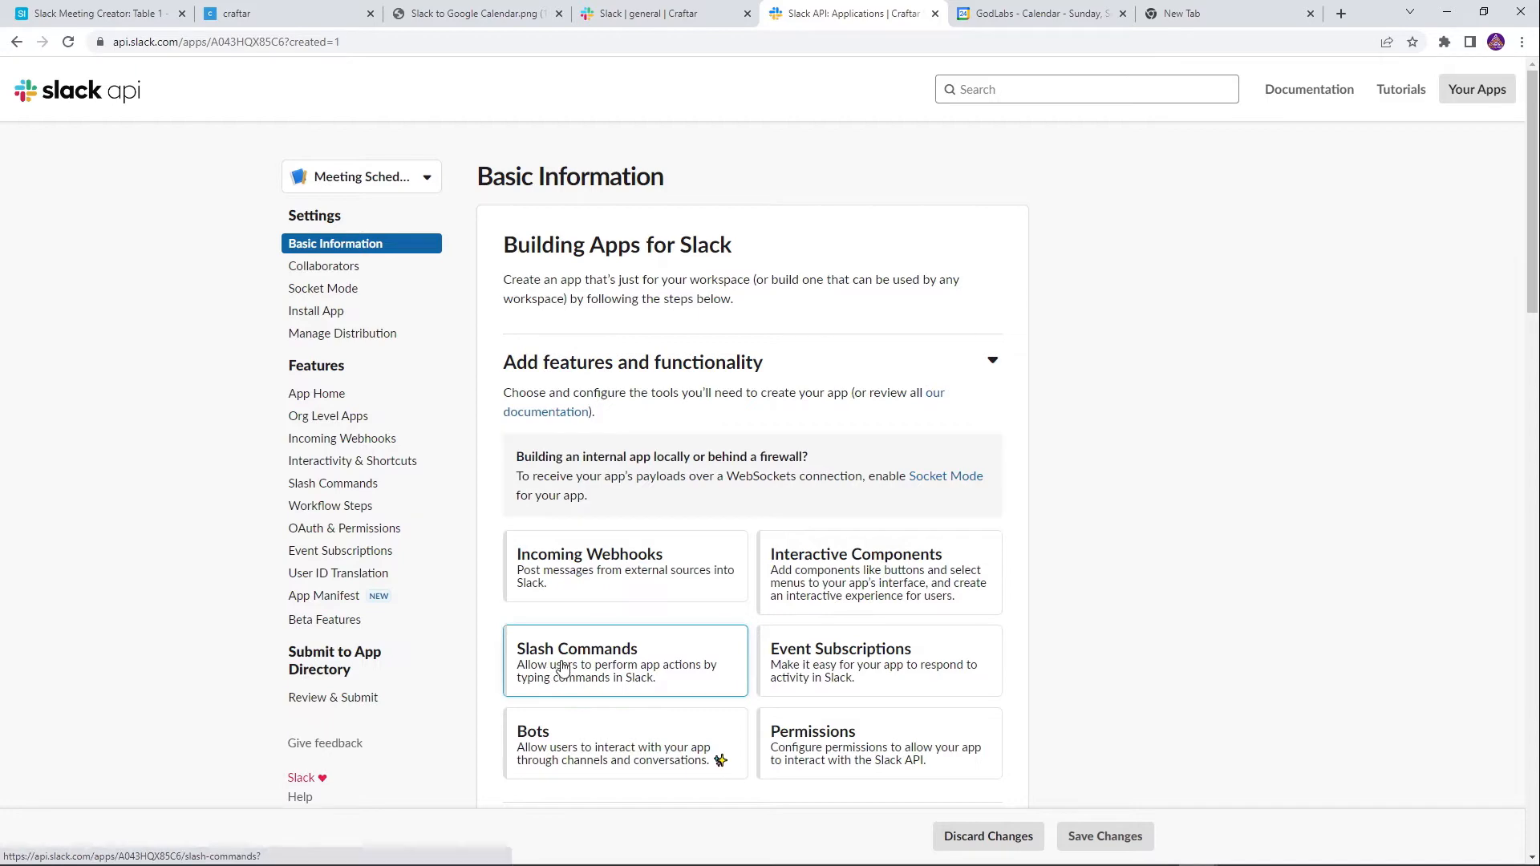
# Start a new slash command '/scheduler' for Meeting Scheduler, leaving the Request URL blank
pyautogui.click(608, 644)
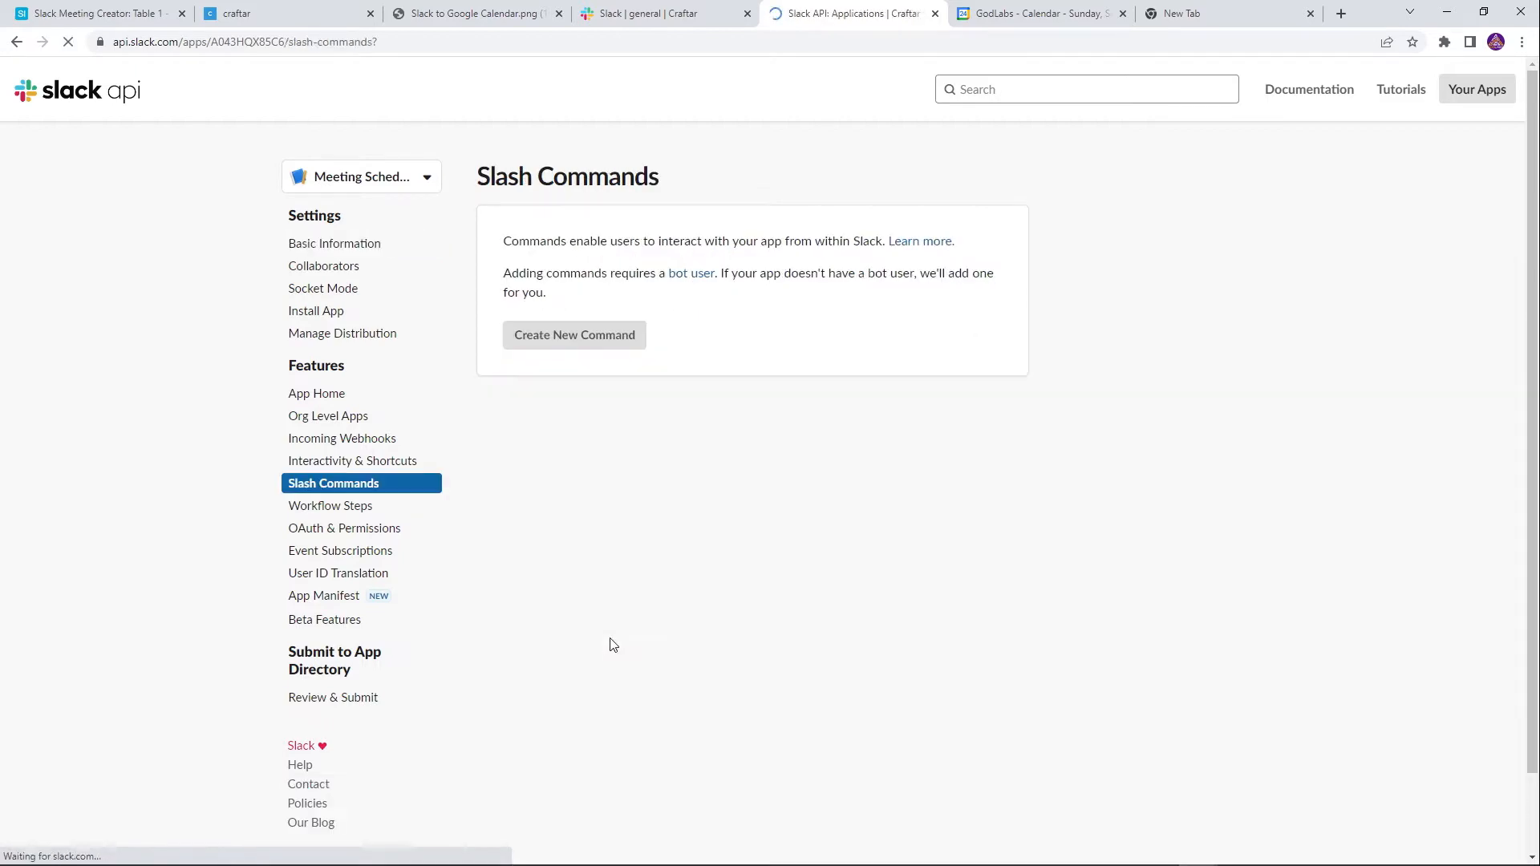
pyautogui.click(577, 336)
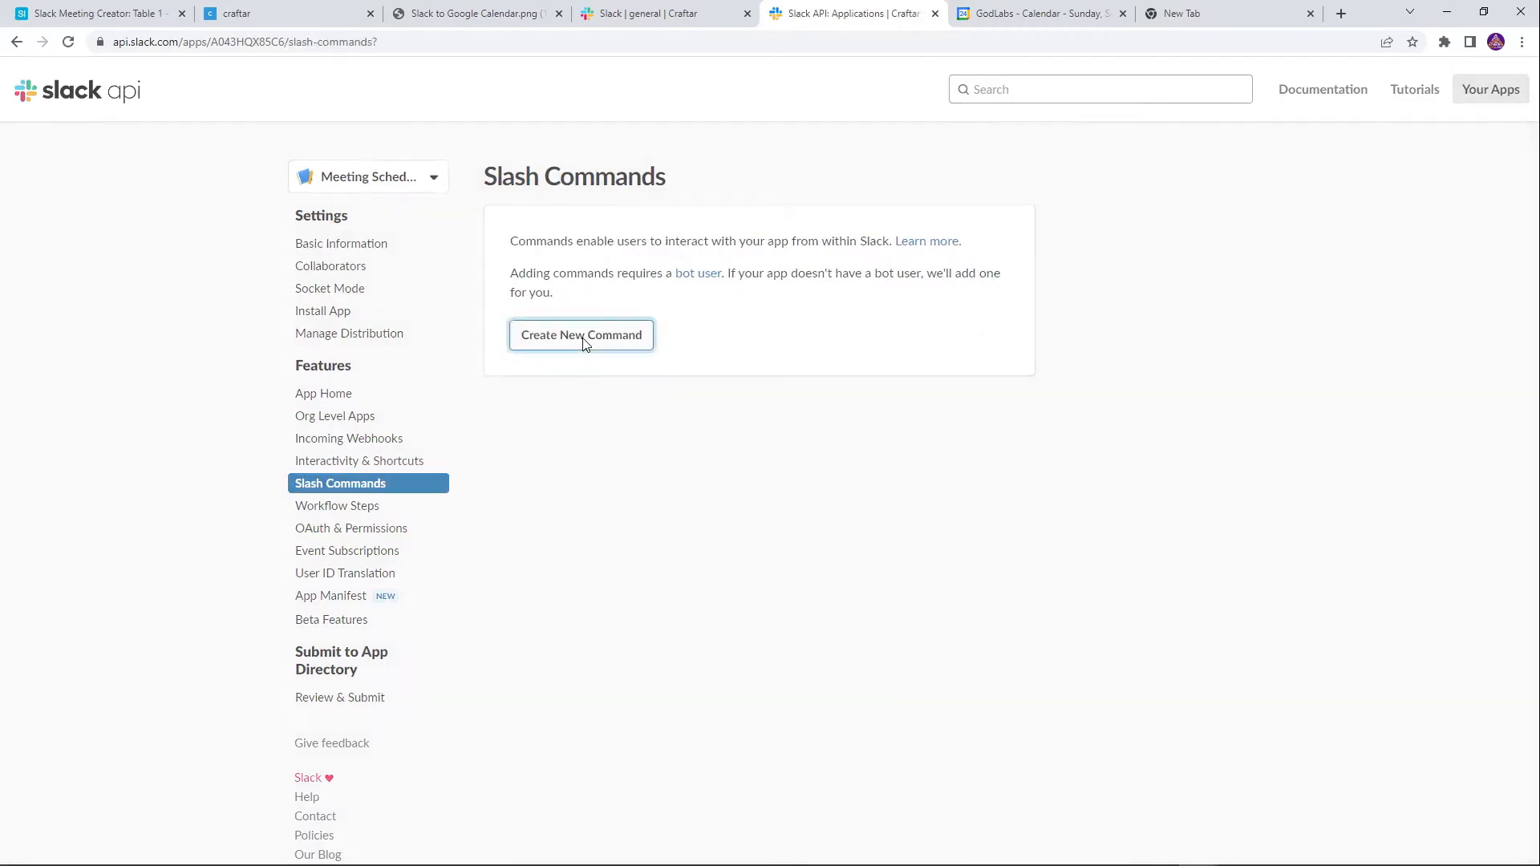
pyautogui.click(827, 161)
pyautogui.write('/')
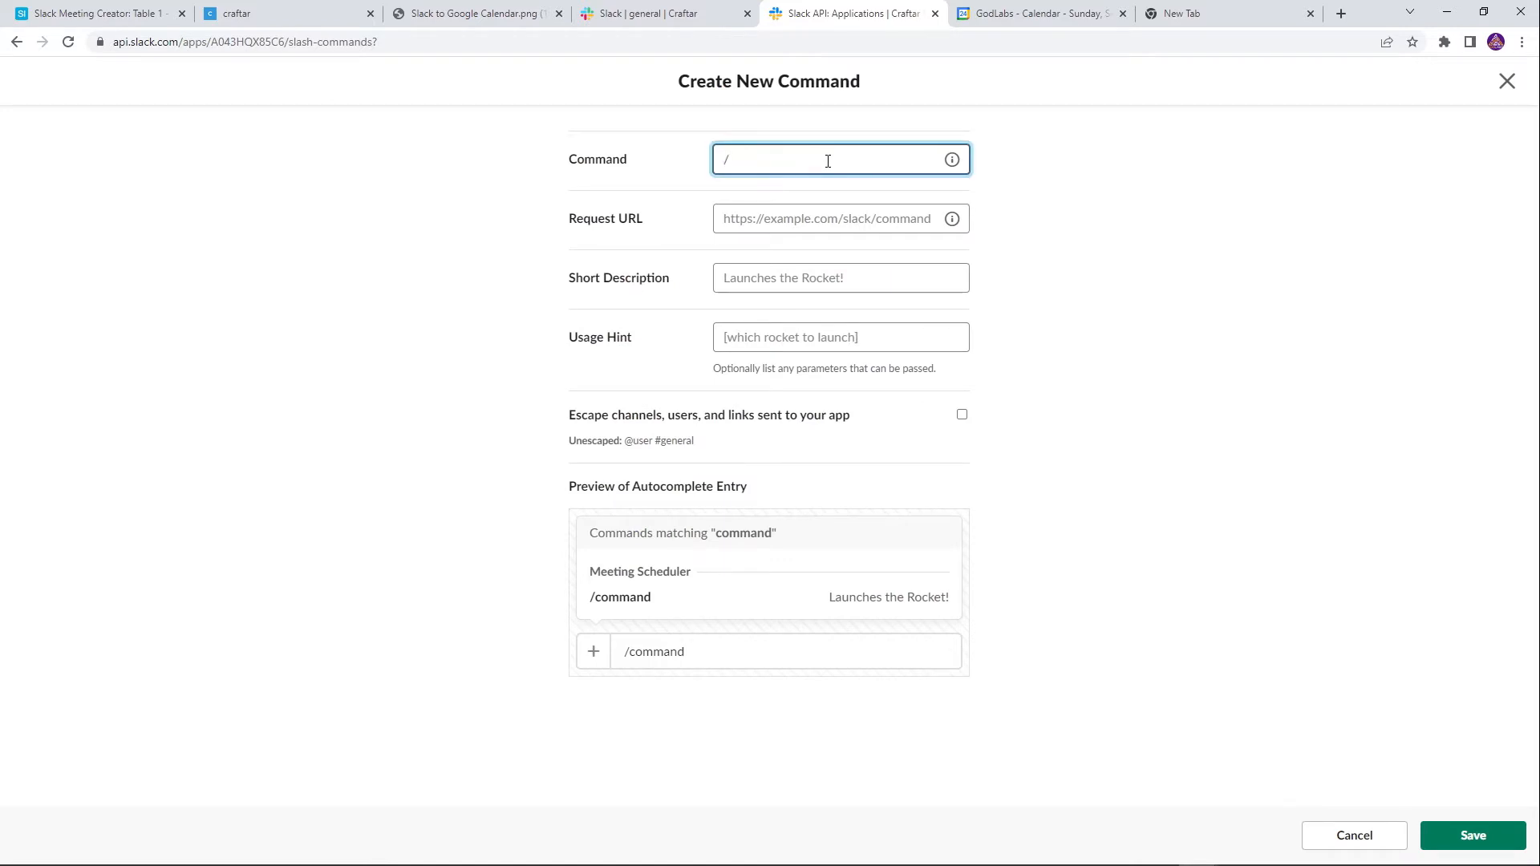
pyautogui.write('scheduler')
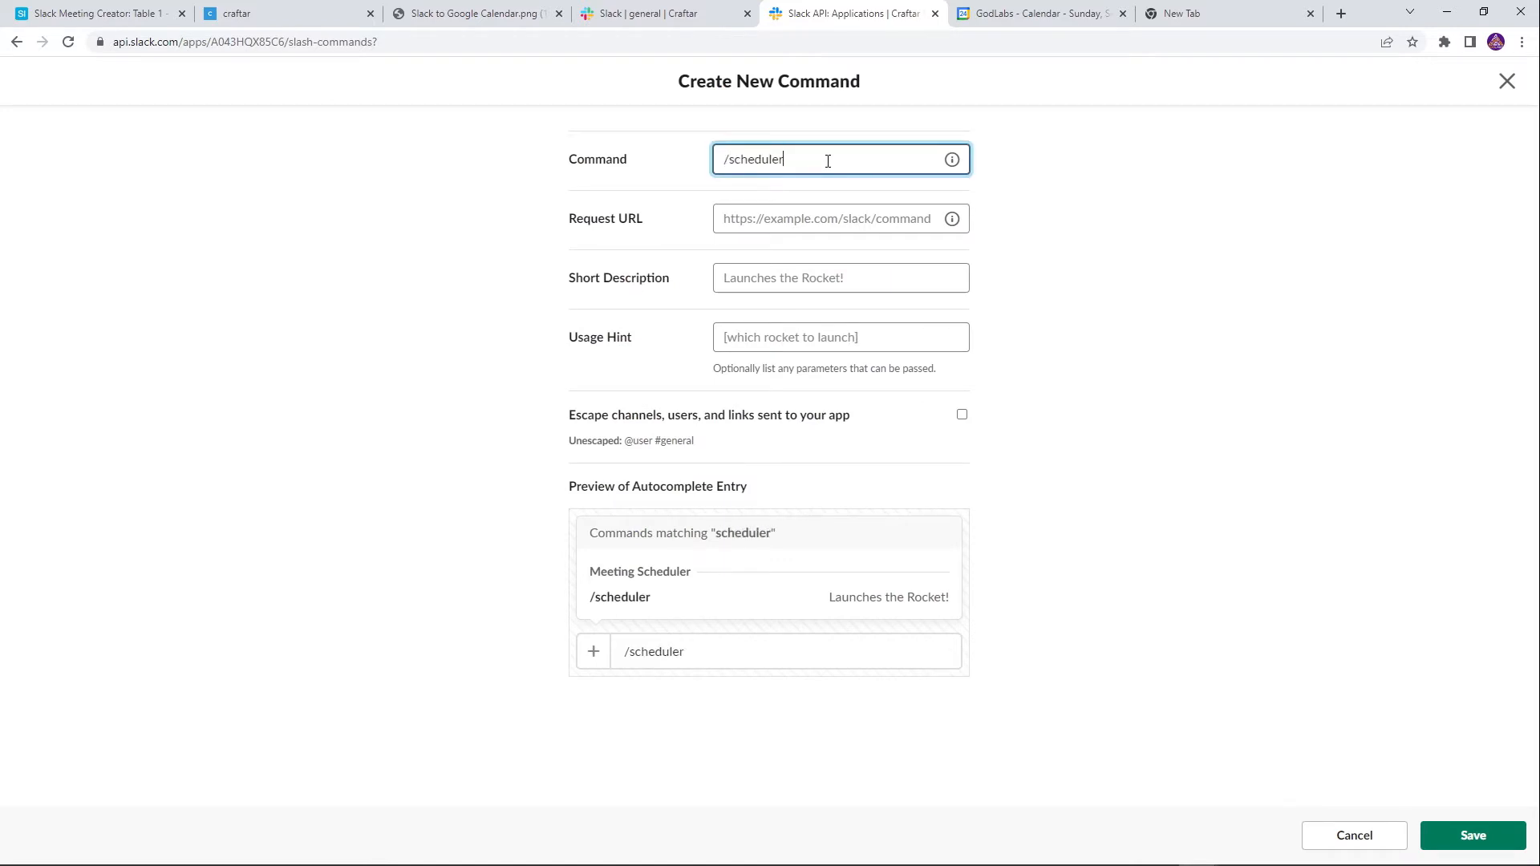
pyautogui.click(822, 228)
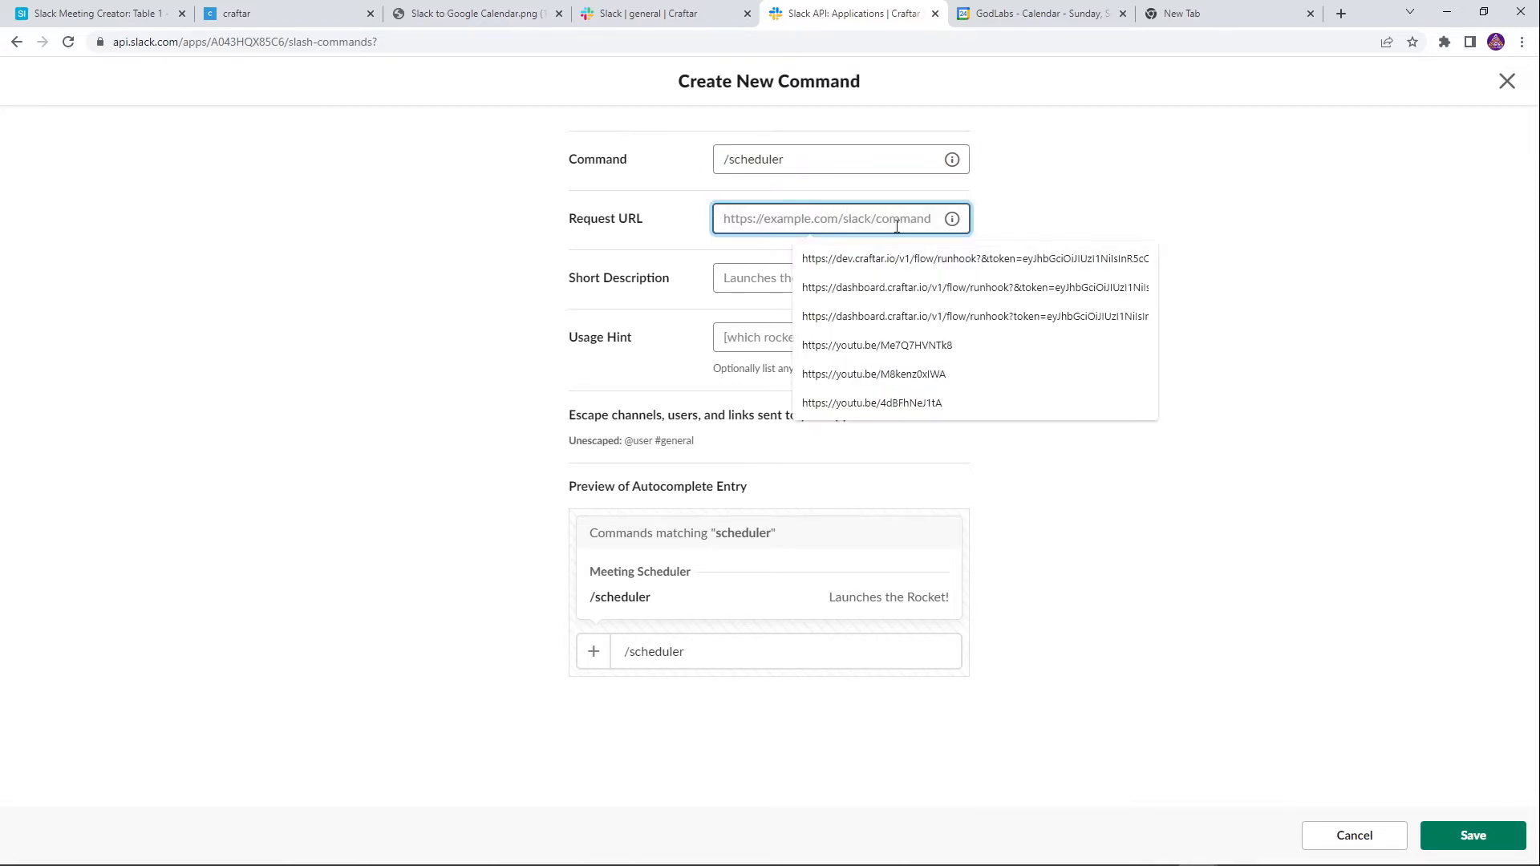
pyautogui.click(993, 208)
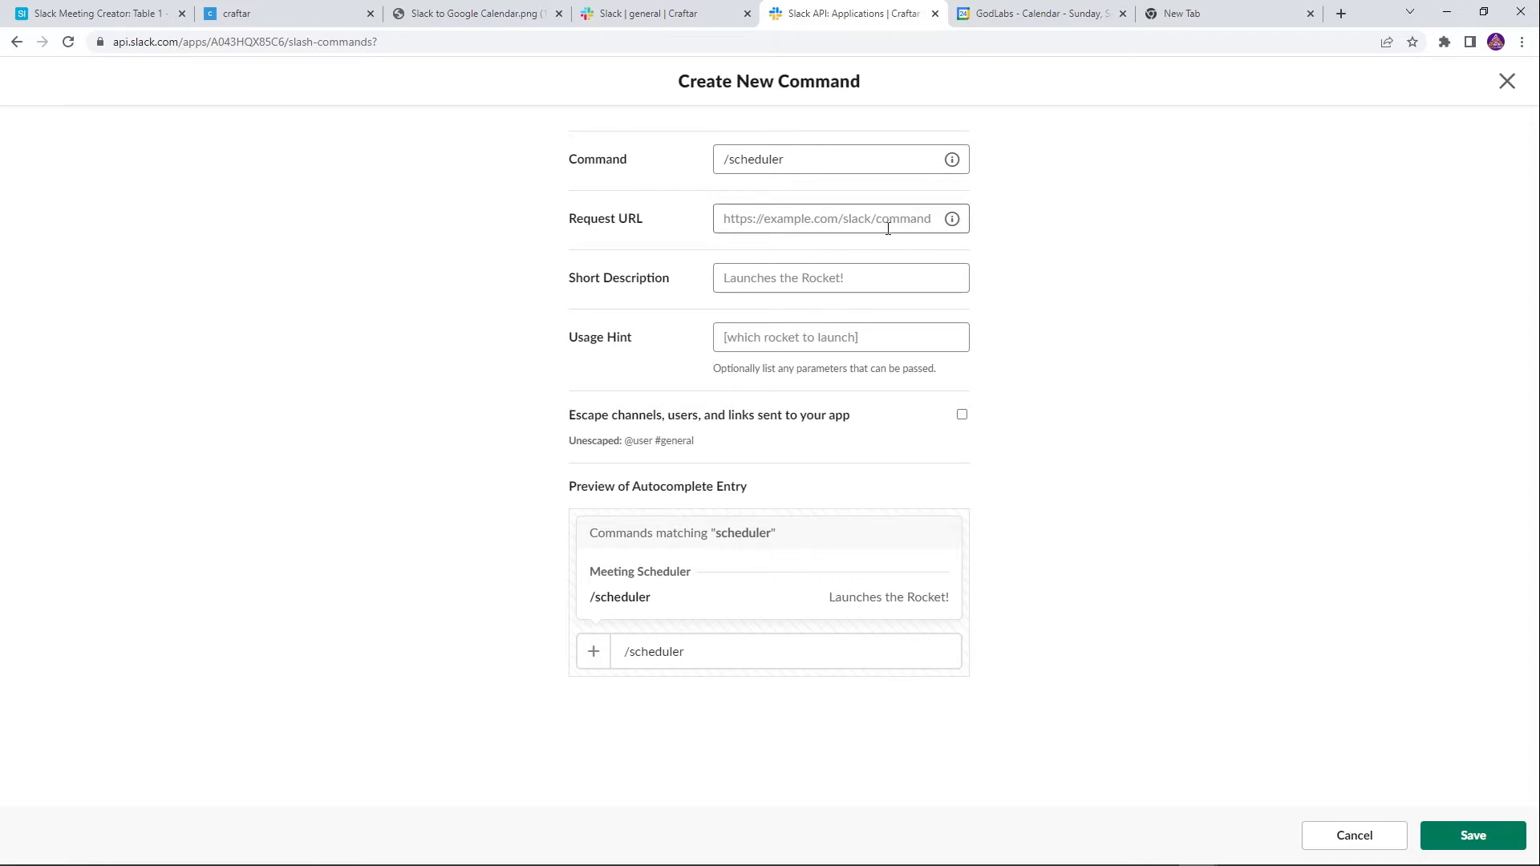
# Create a new Craftar API named 'Extract data and schedule meeting'
pyautogui.click(273, 23)
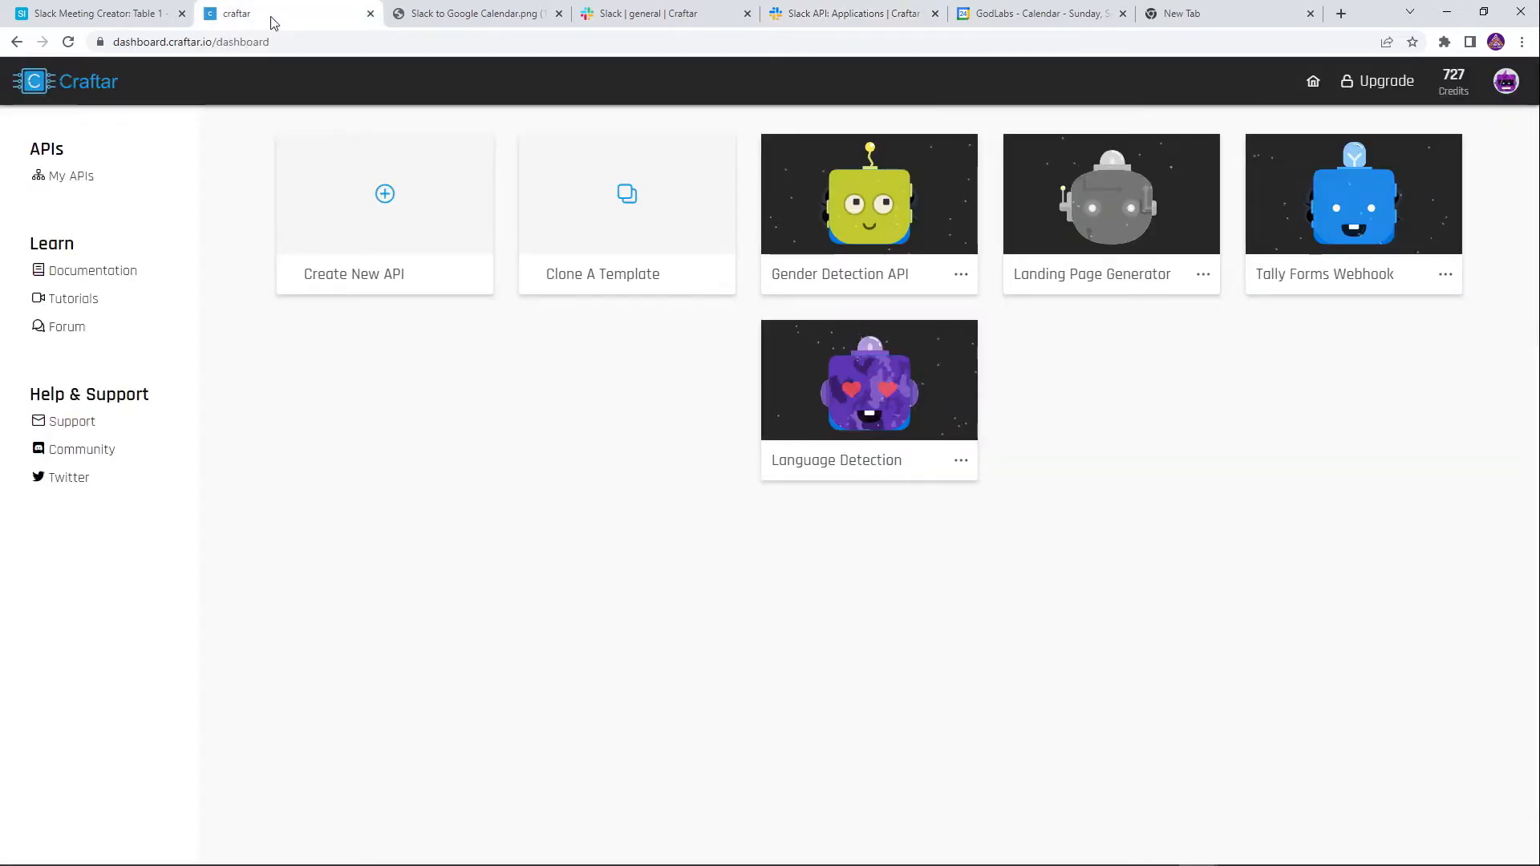
pyautogui.click(398, 235)
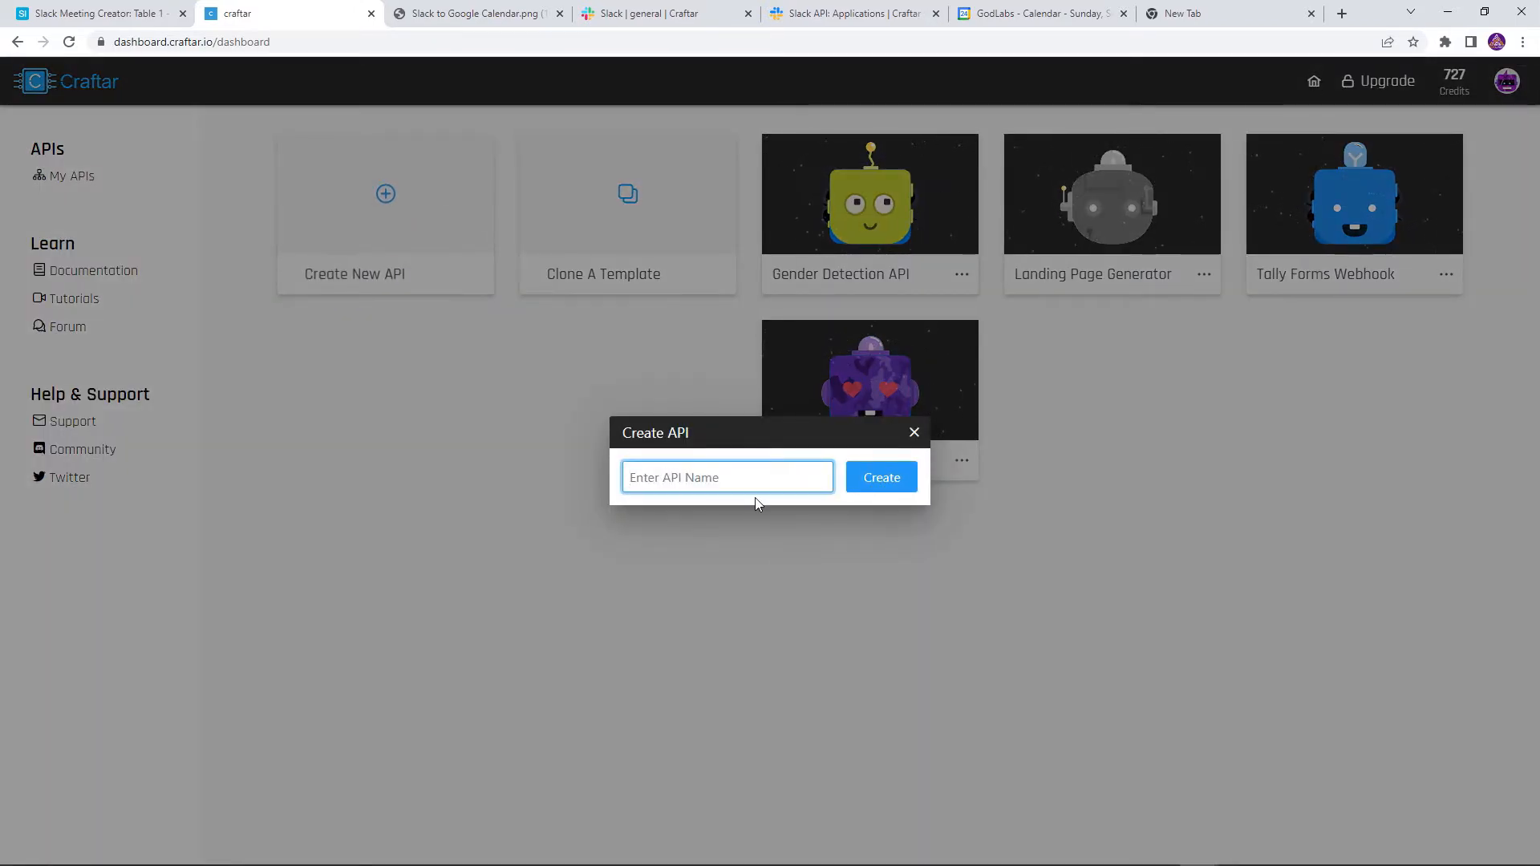
pyautogui.write('Extract')
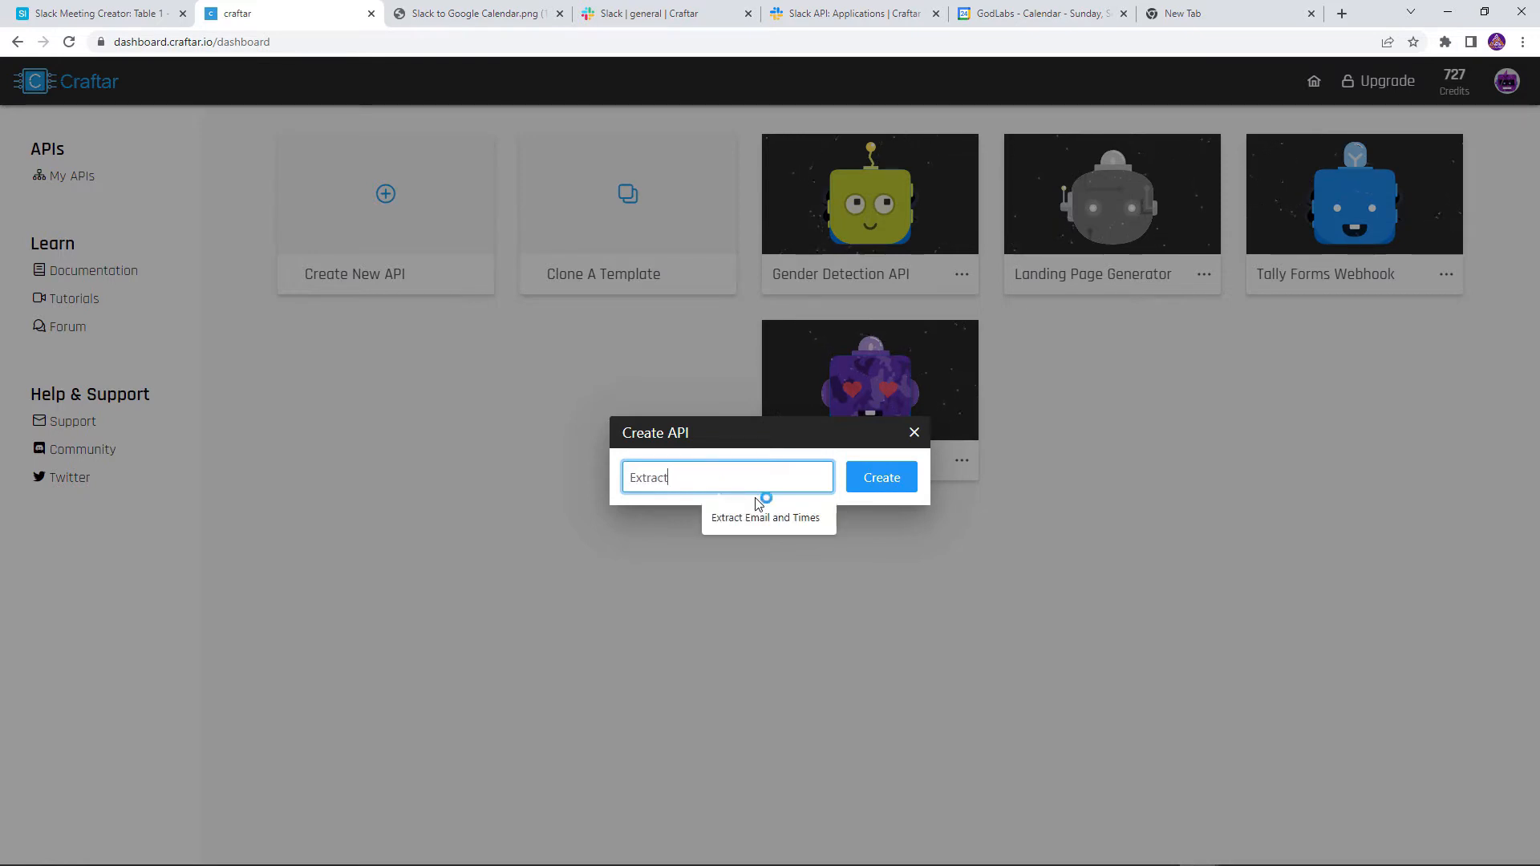
pyautogui.write(' data and sche')
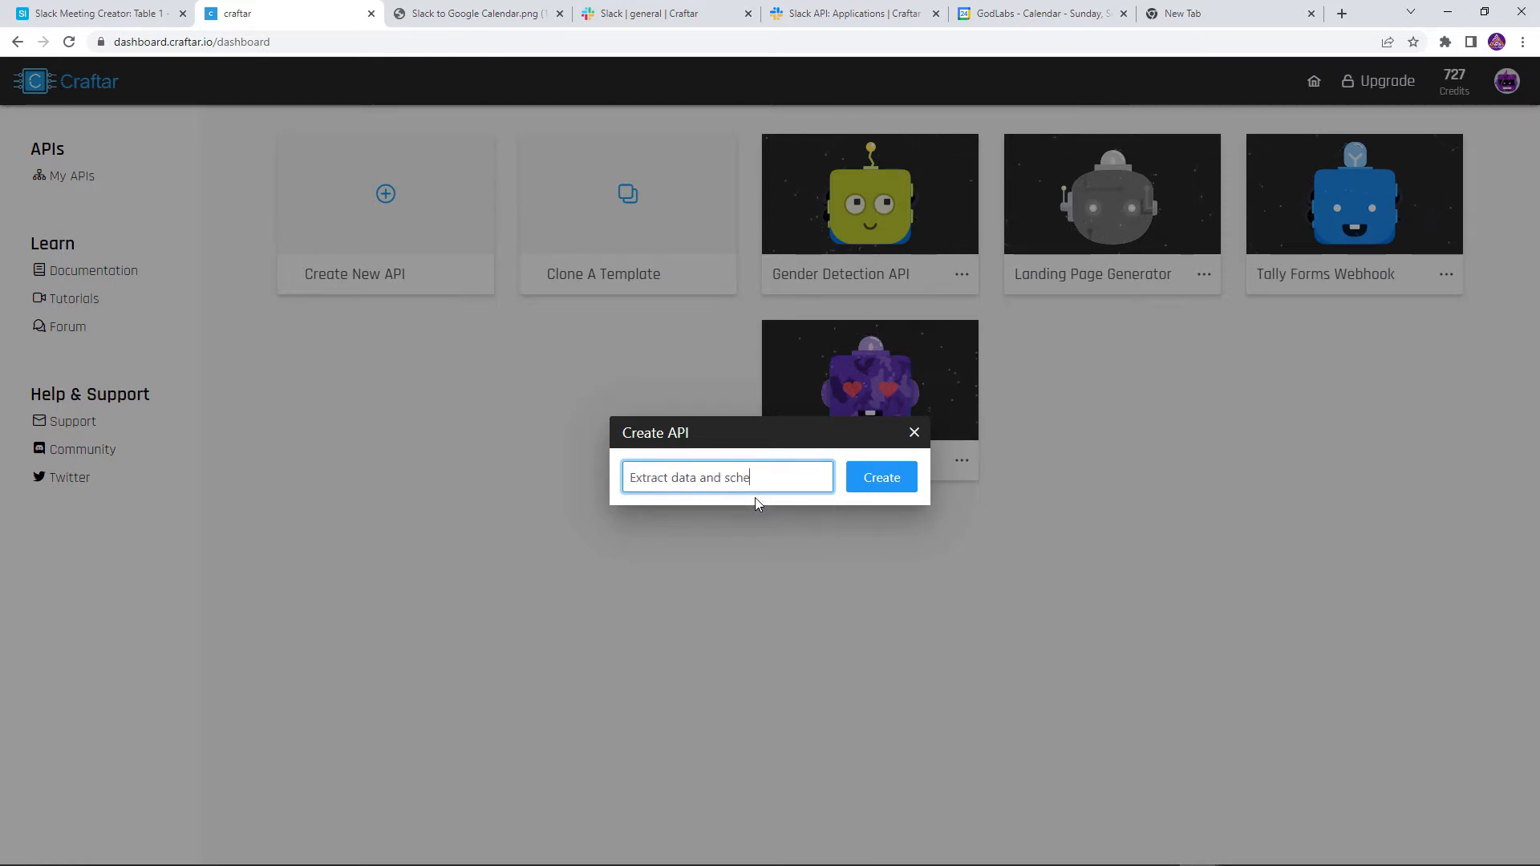
pyautogui.write('dule meeting')
pyautogui.click(881, 478)
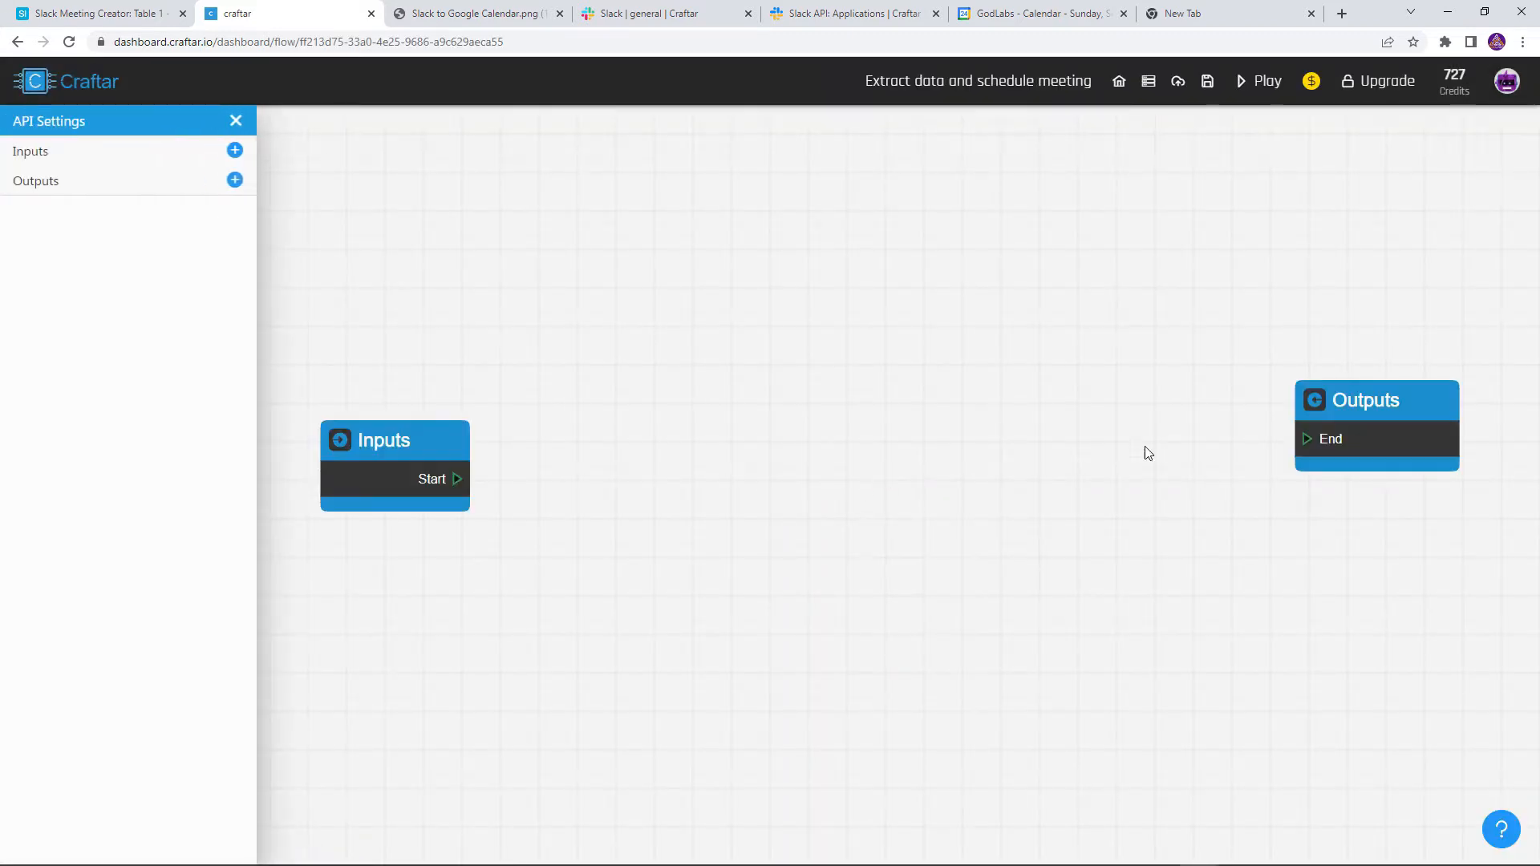
# Arrange the Inputs and Outputs nodes and connect Start to End
pyautogui.moveTo(1455, 431); pyautogui.dragTo(1232, 425)
pyautogui.moveTo(337, 439); pyautogui.dragTo(418, 394)
pyautogui.moveTo(1073, 398); pyautogui.dragTo(876, 398)
pyautogui.click(545, 433)
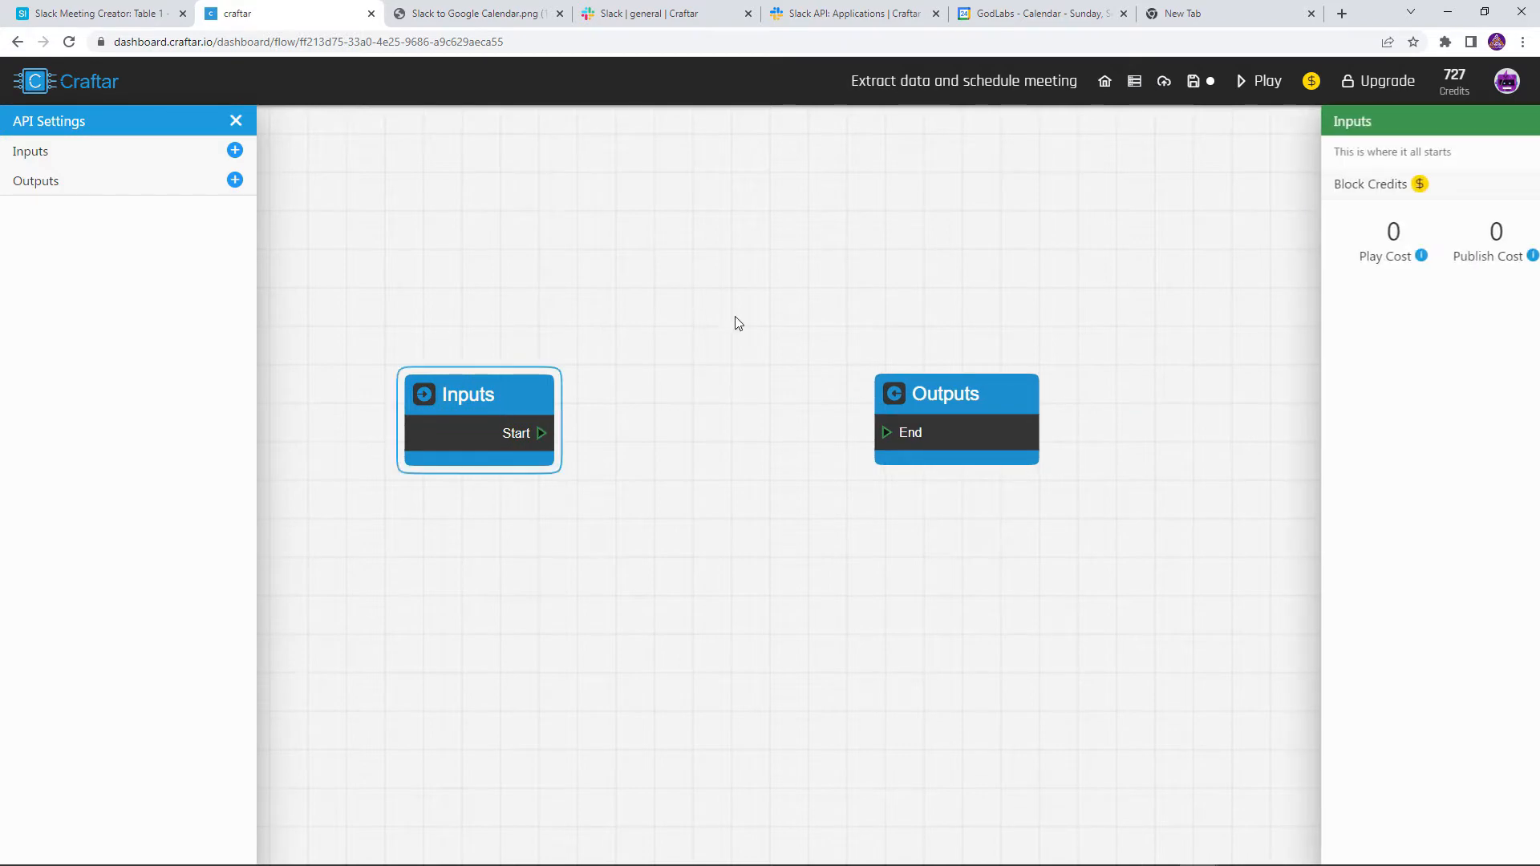
pyautogui.moveTo(541, 433); pyautogui.dragTo(885, 433)
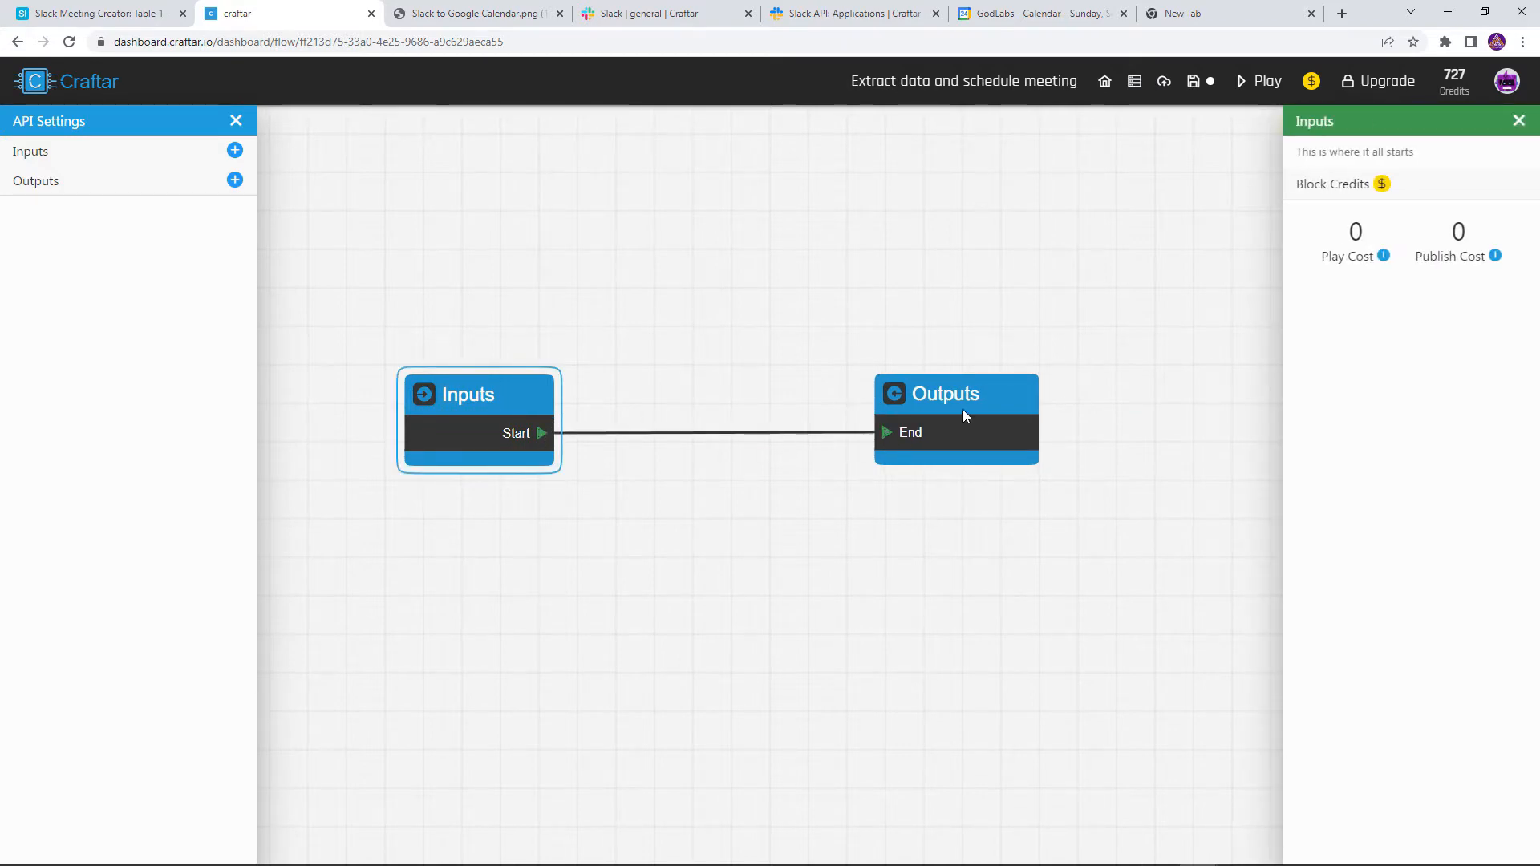
# Save and publish the flow, then run its API in the browser and copy the run URL
pyautogui.click(1191, 95)
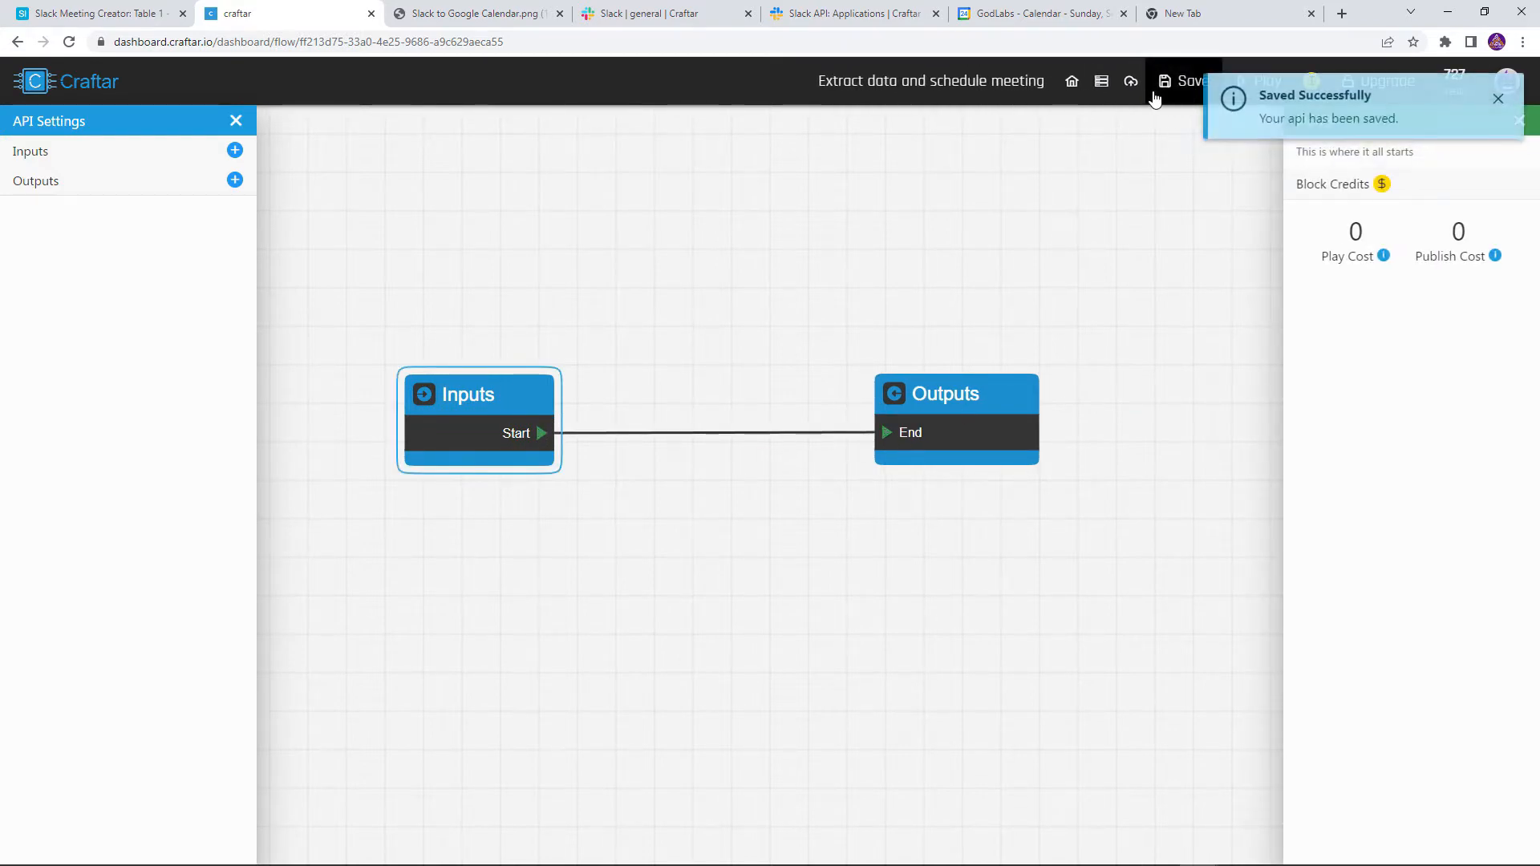
pyautogui.click(1155, 81)
pyautogui.click(1393, 178)
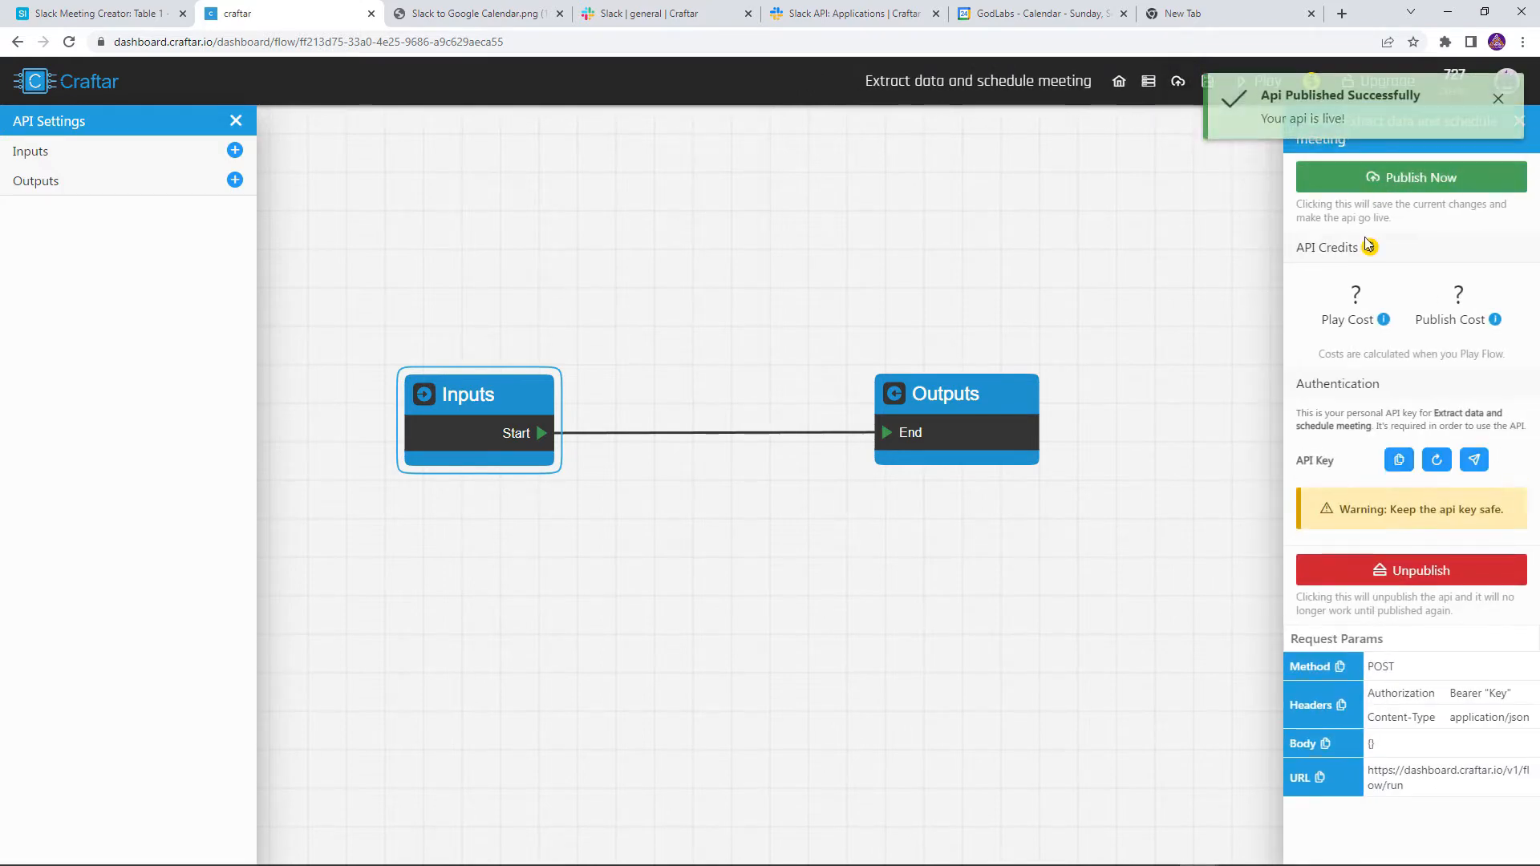
pyautogui.click(1476, 462)
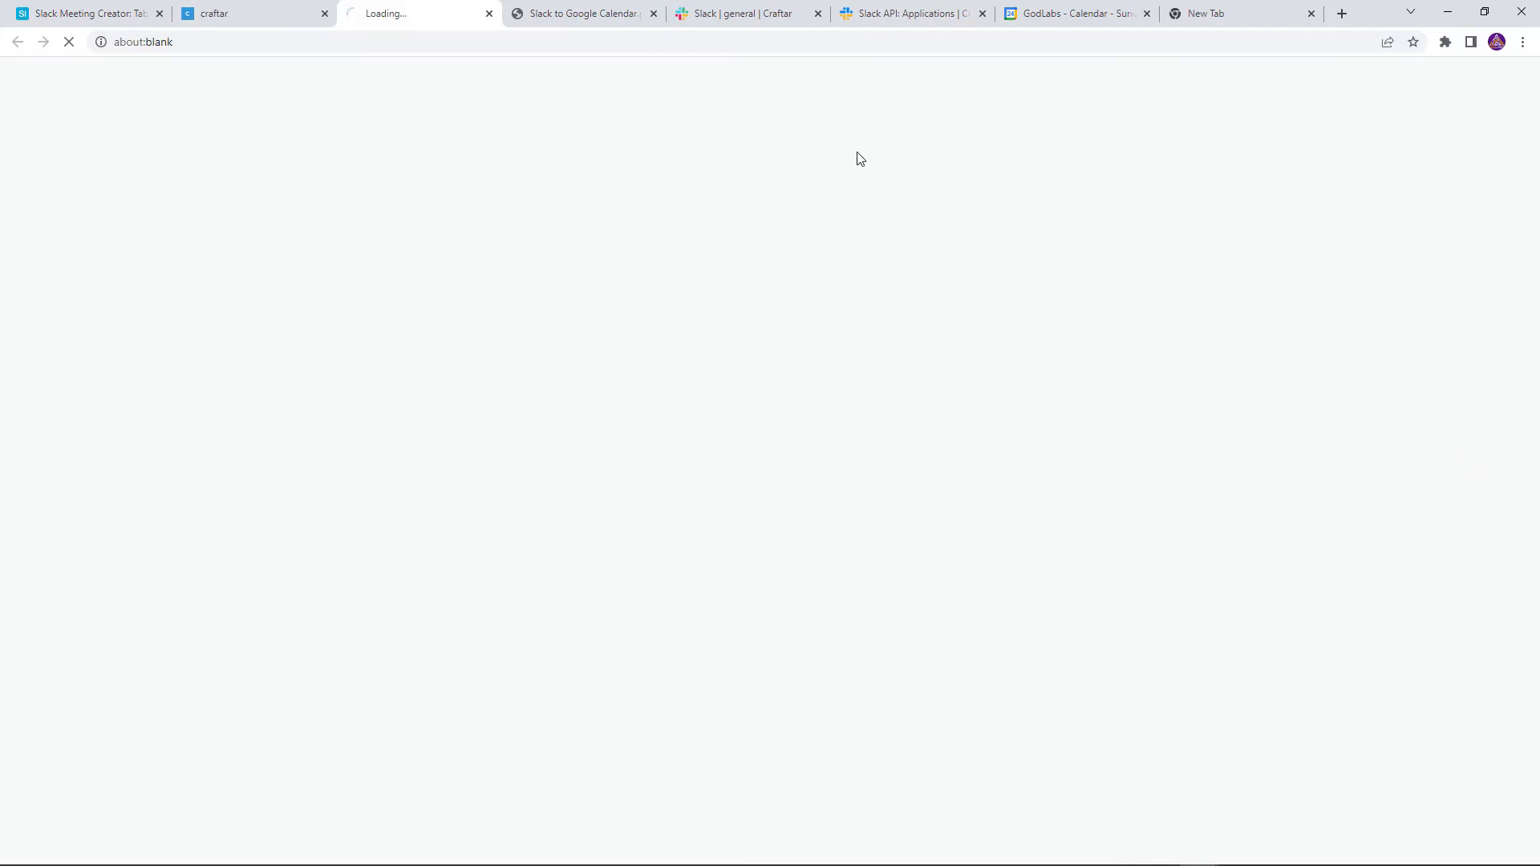
pyautogui.click(422, 50)
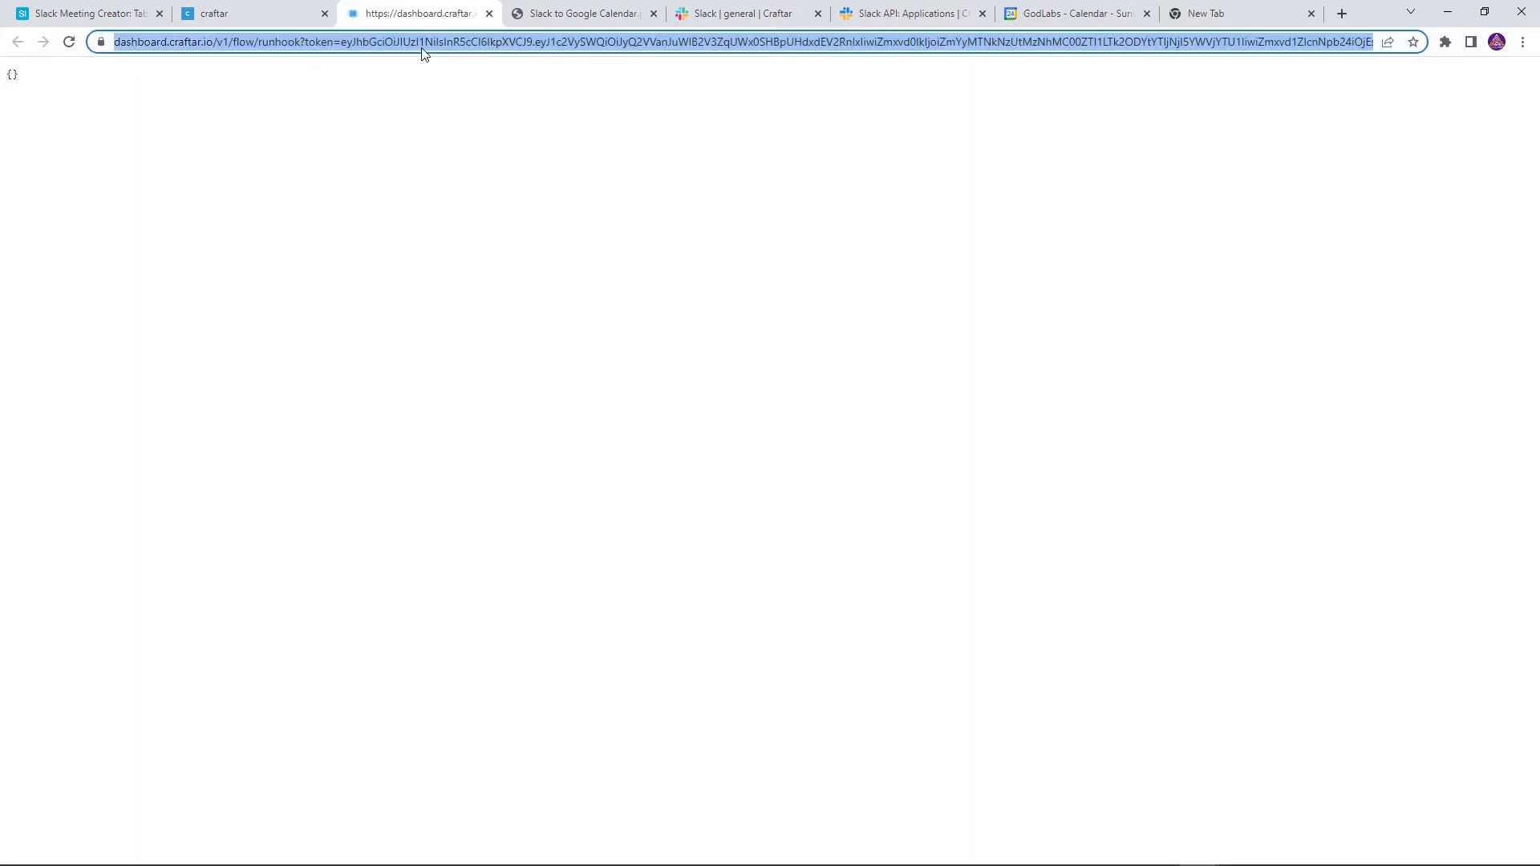
pyautogui.click(738, 14)
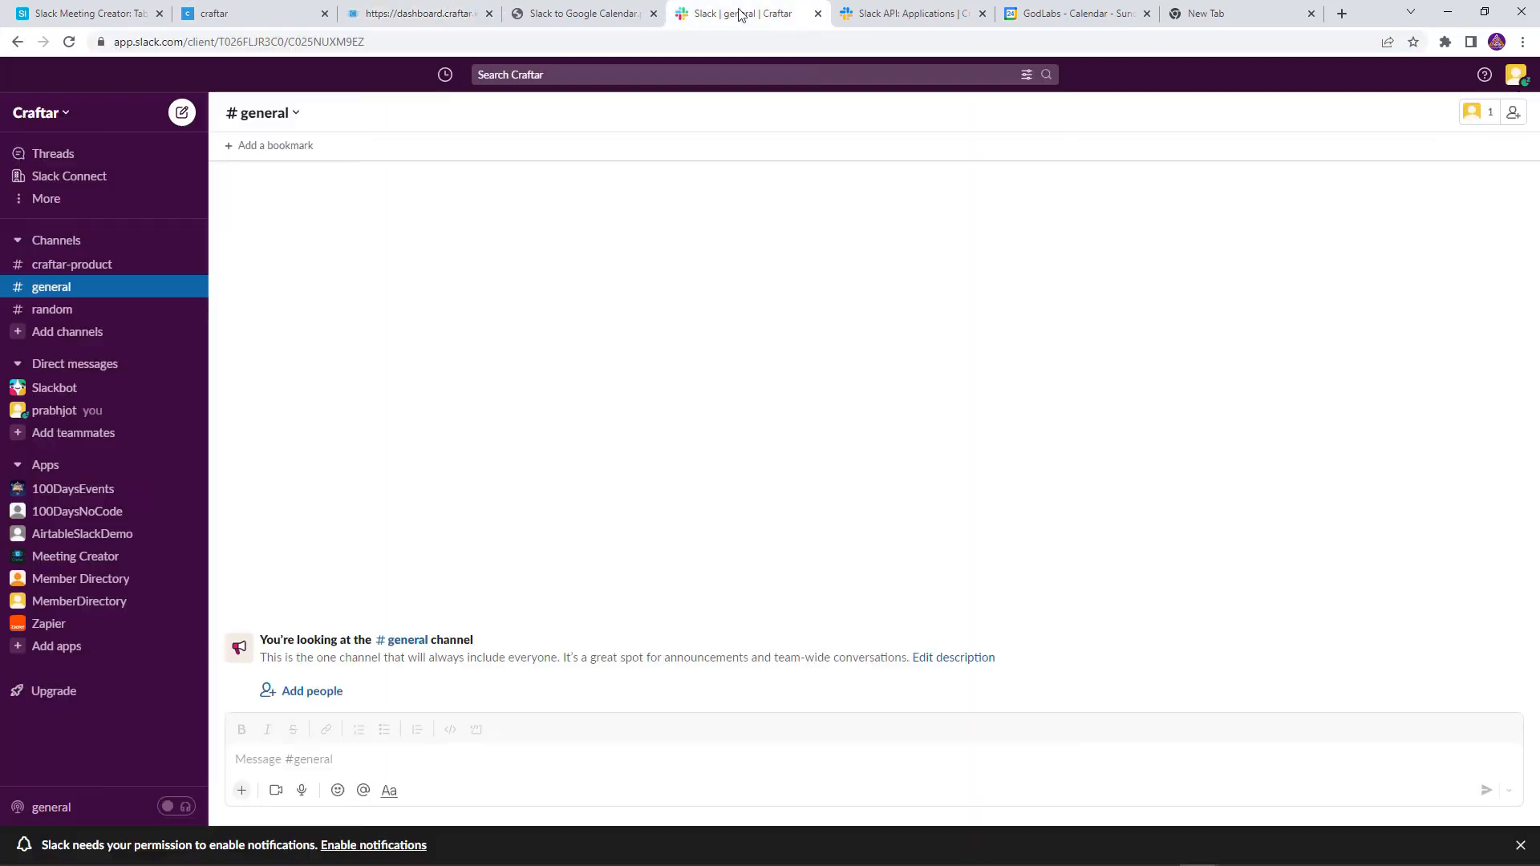
# Paste the Craftar run URL as the /scheduler command's Request URL
pyautogui.click(851, 16)
pyautogui.click(762, 213)
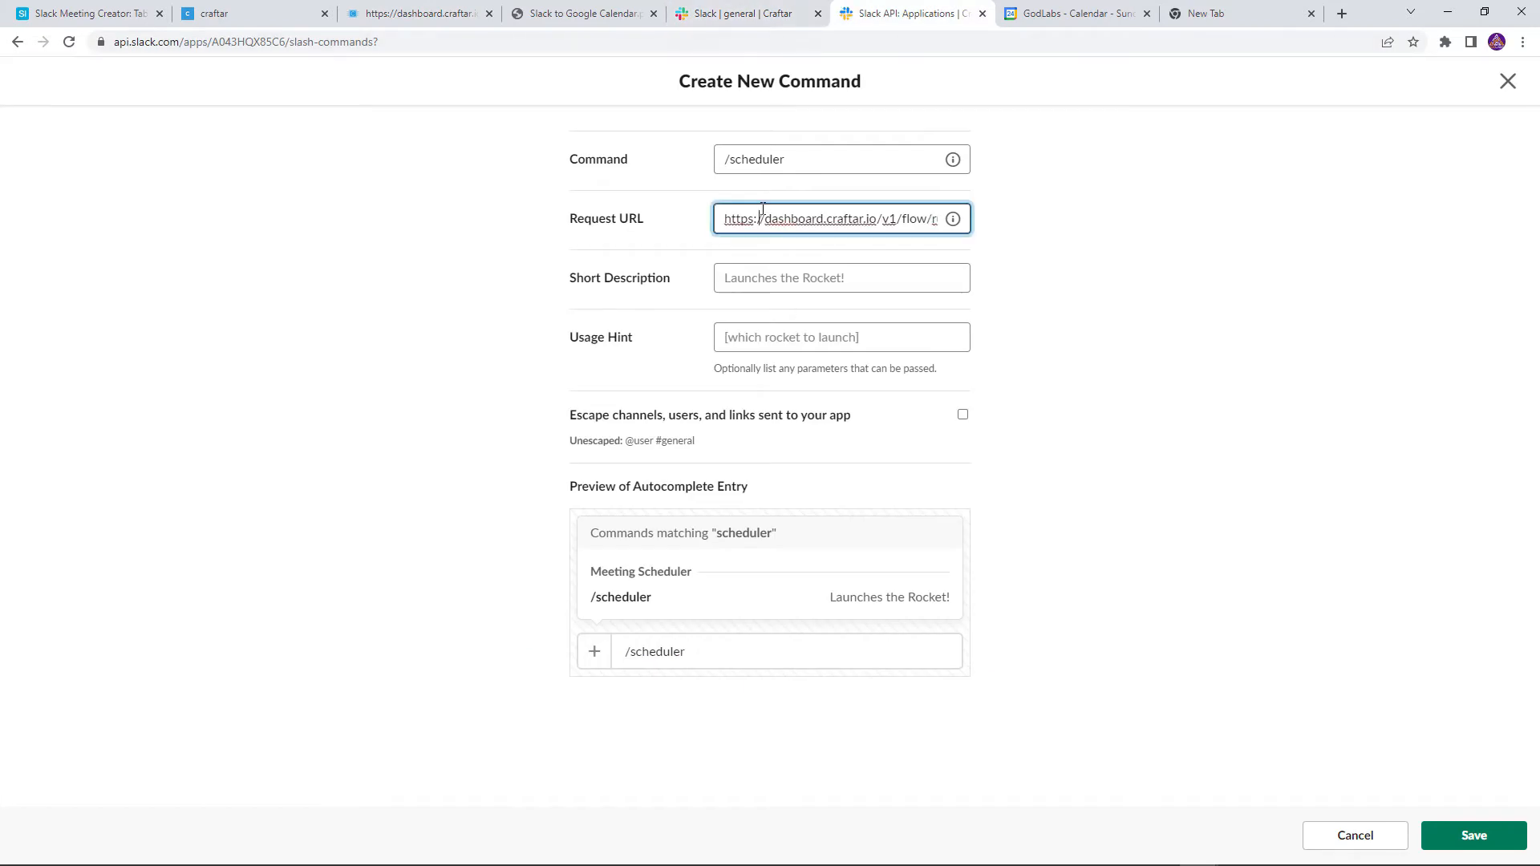
pyautogui.hotkey('ctrl', 'a')
pyautogui.hotkey('ctrl', 'v')
pyautogui.click(1091, 229)
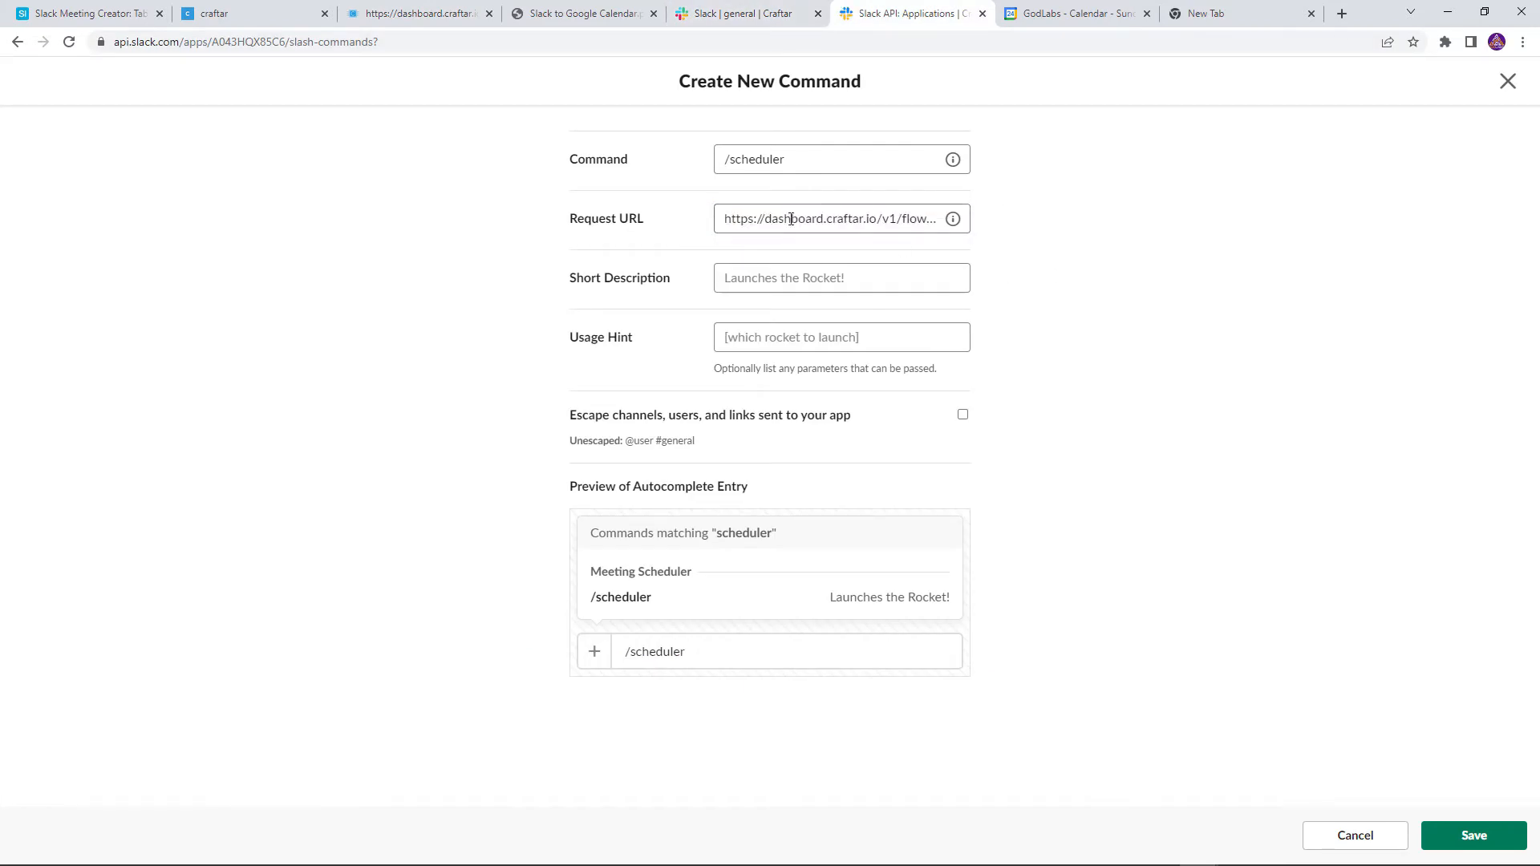
# Add description 'Schedule meetings' and usage hint 'Type in english', then save the command
pyautogui.click(749, 283)
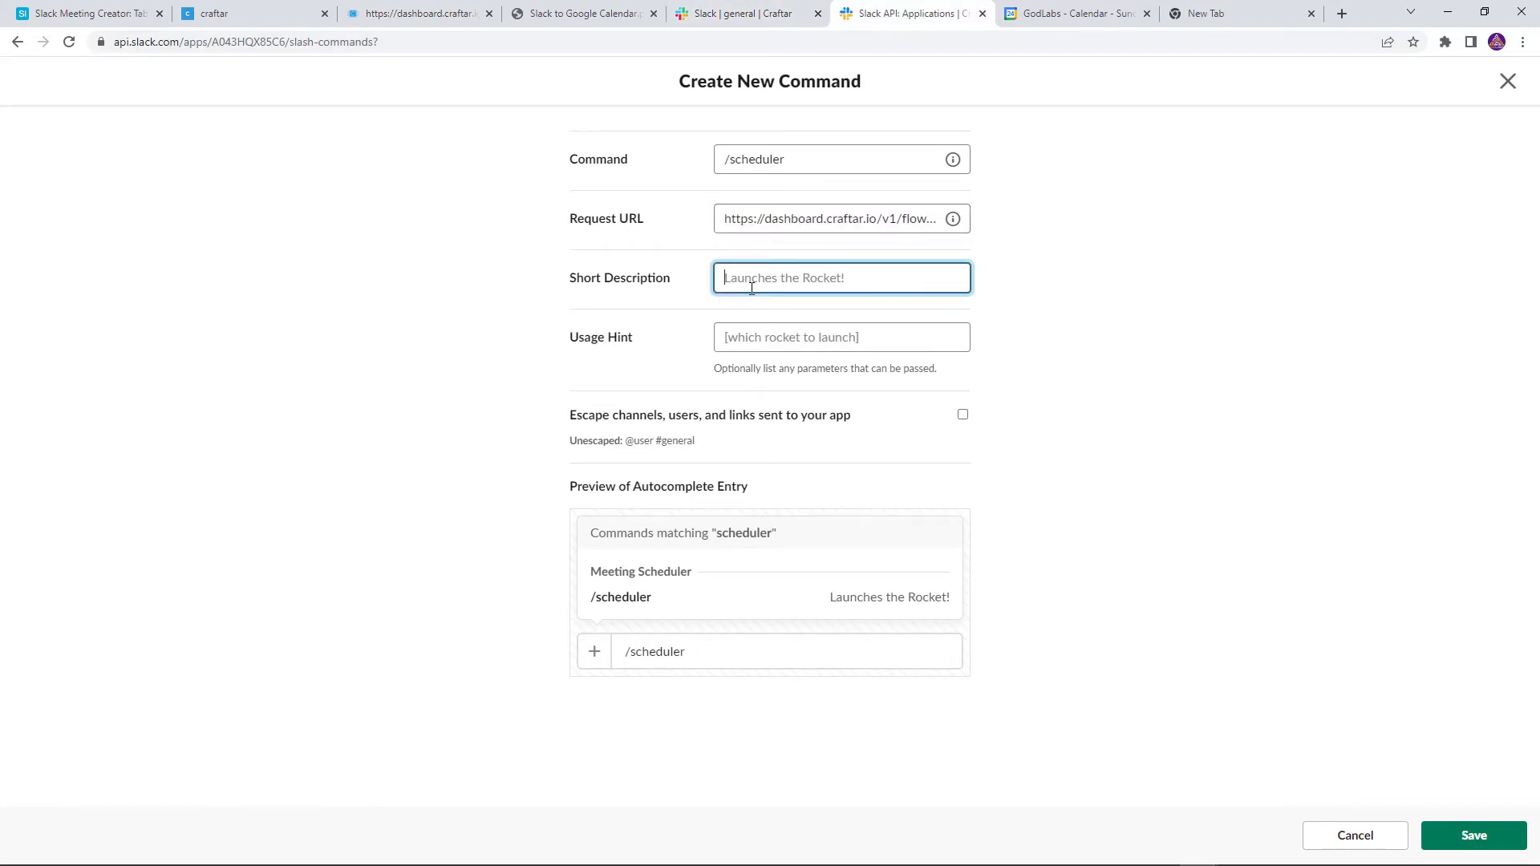
pyautogui.write('Schedule meetings')
pyautogui.press('Tab')
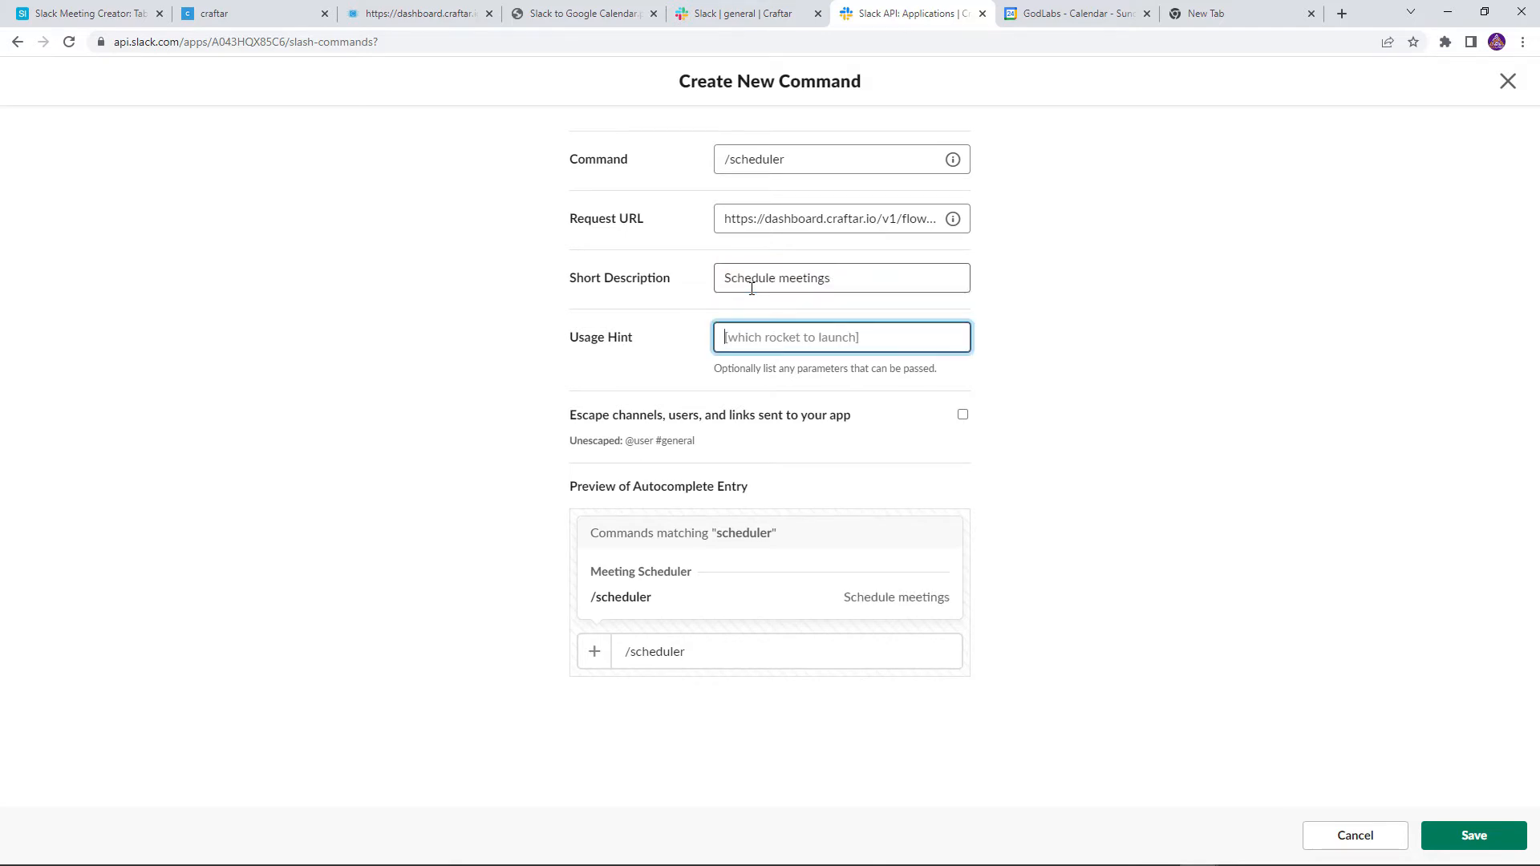
pyautogui.write('Sc')
pyautogui.press('BackSpace')
pyautogui.write('Type in english')
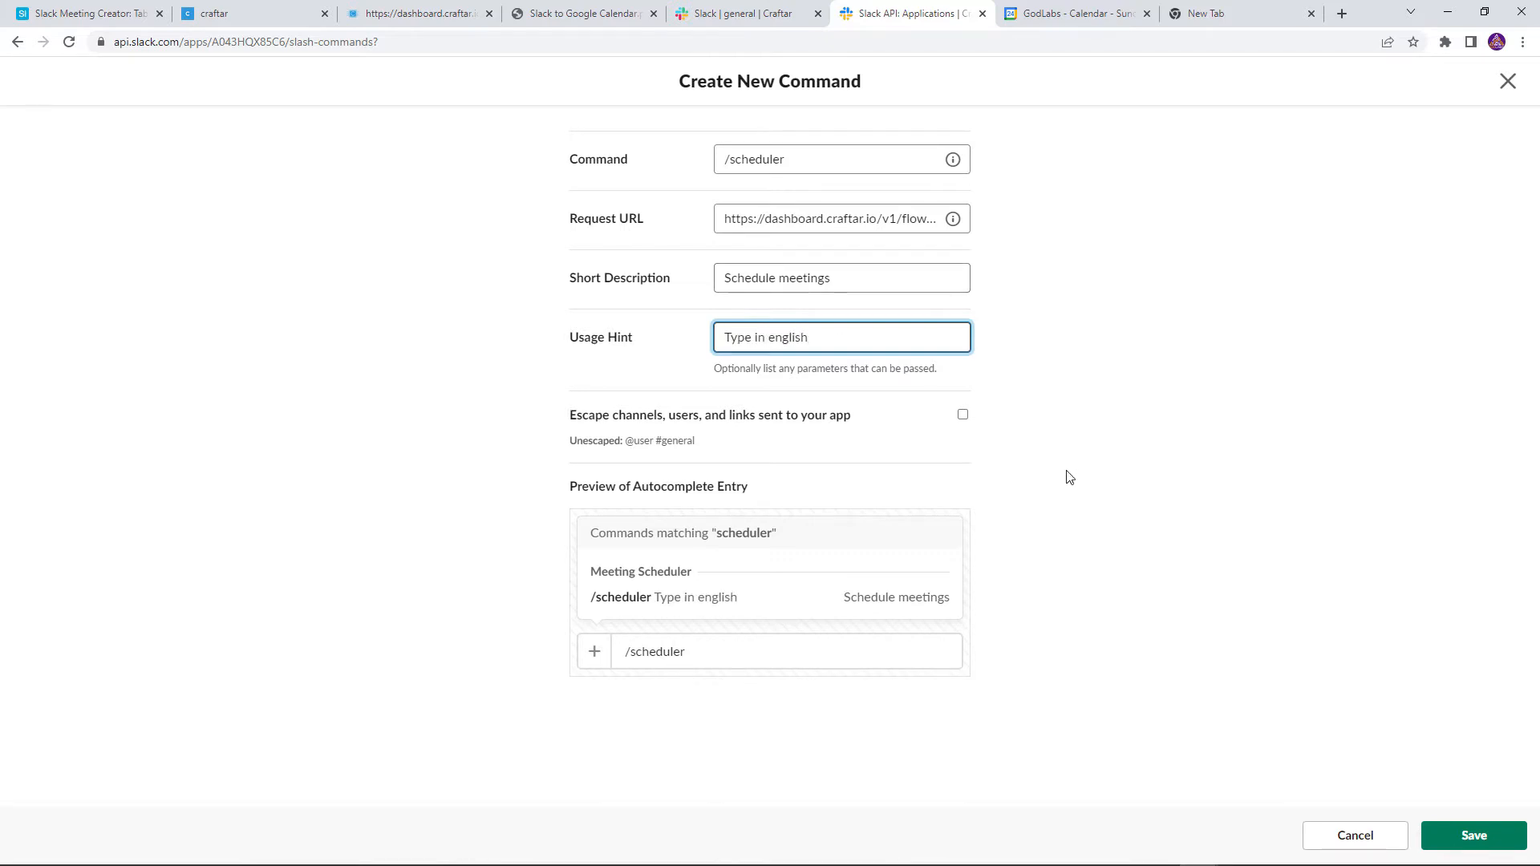
pyautogui.click(1228, 619)
pyautogui.click(1472, 835)
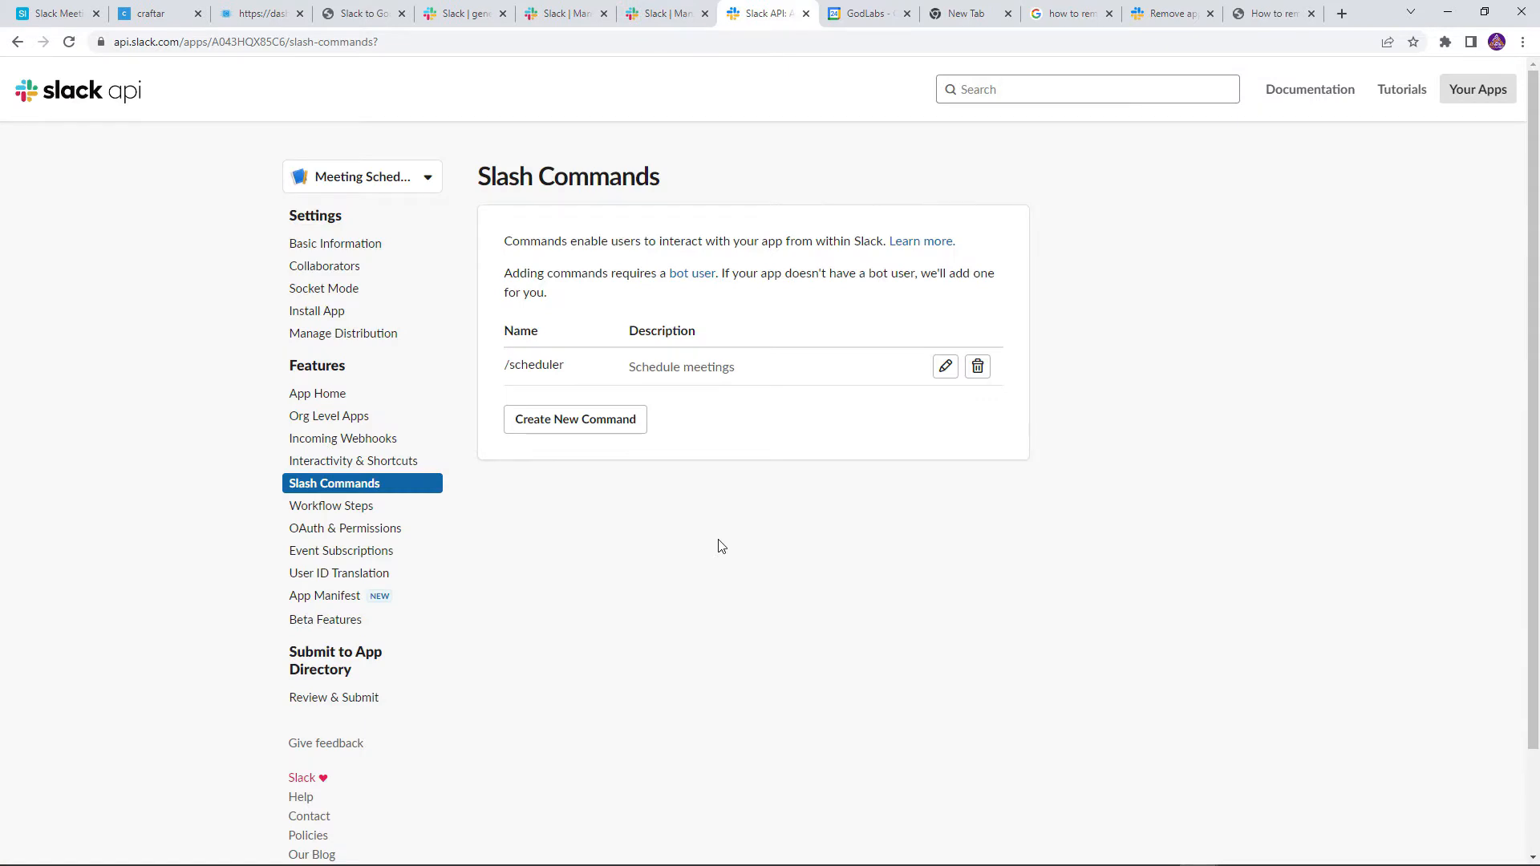
# Install Meeting Scheduler to the Craftar workspace from Basic Information, allowing its permissions
pyautogui.click(325, 245)
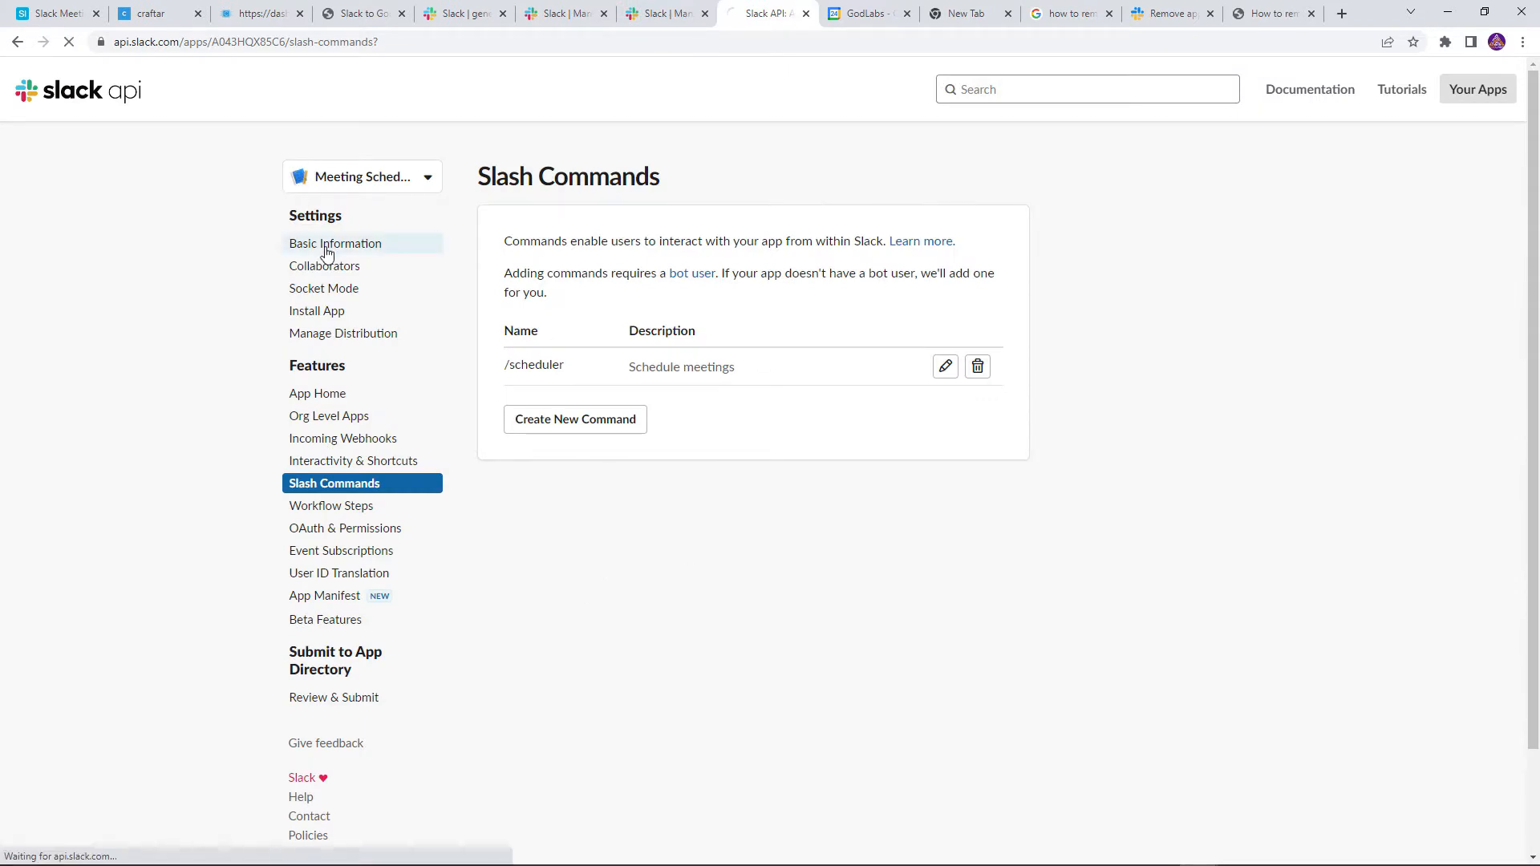
pyautogui.click(607, 535)
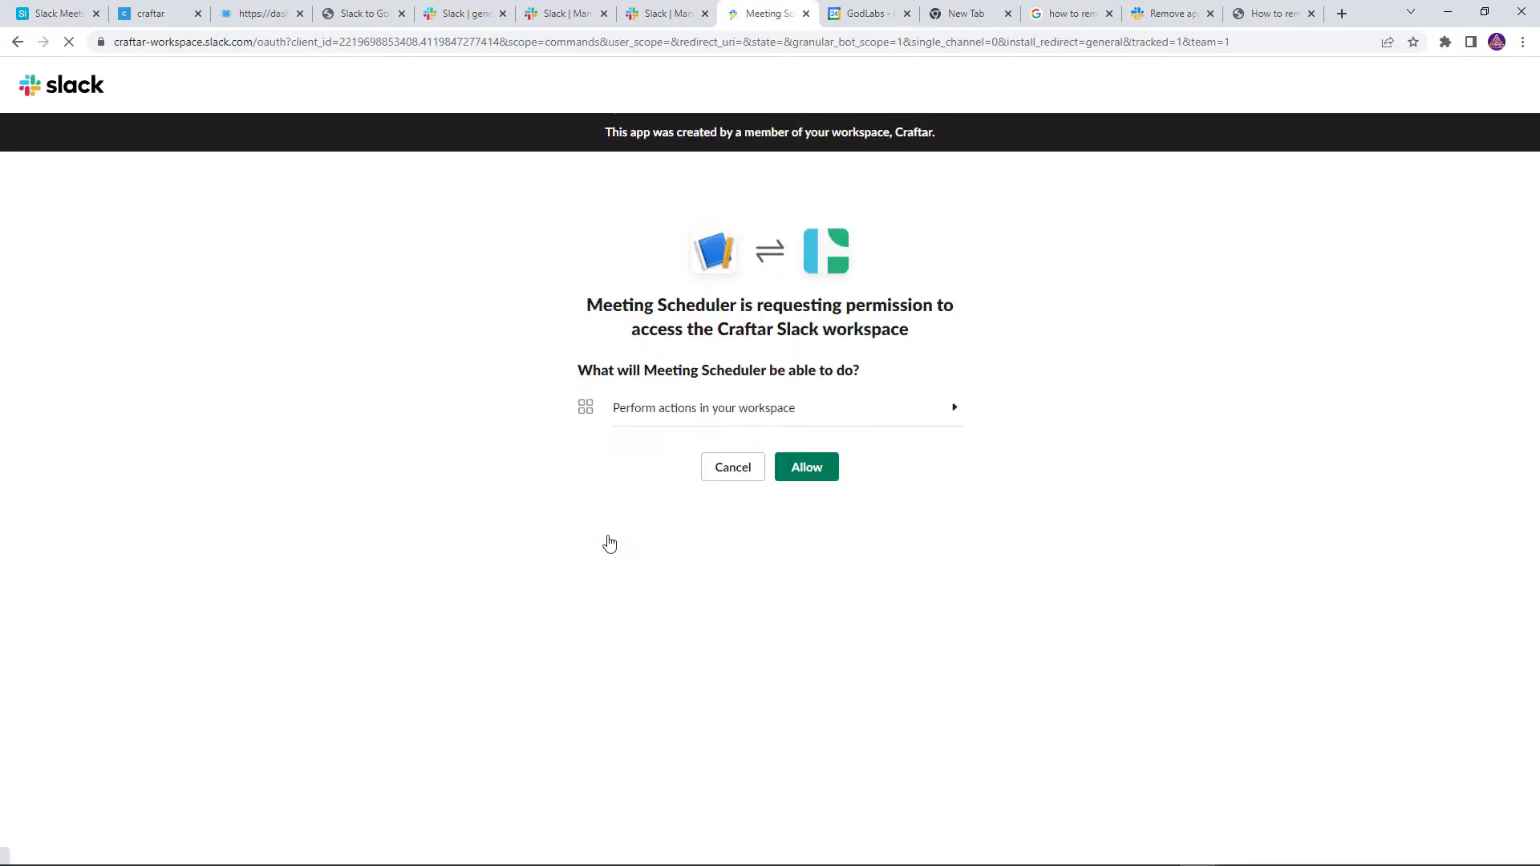
pyautogui.click(834, 472)
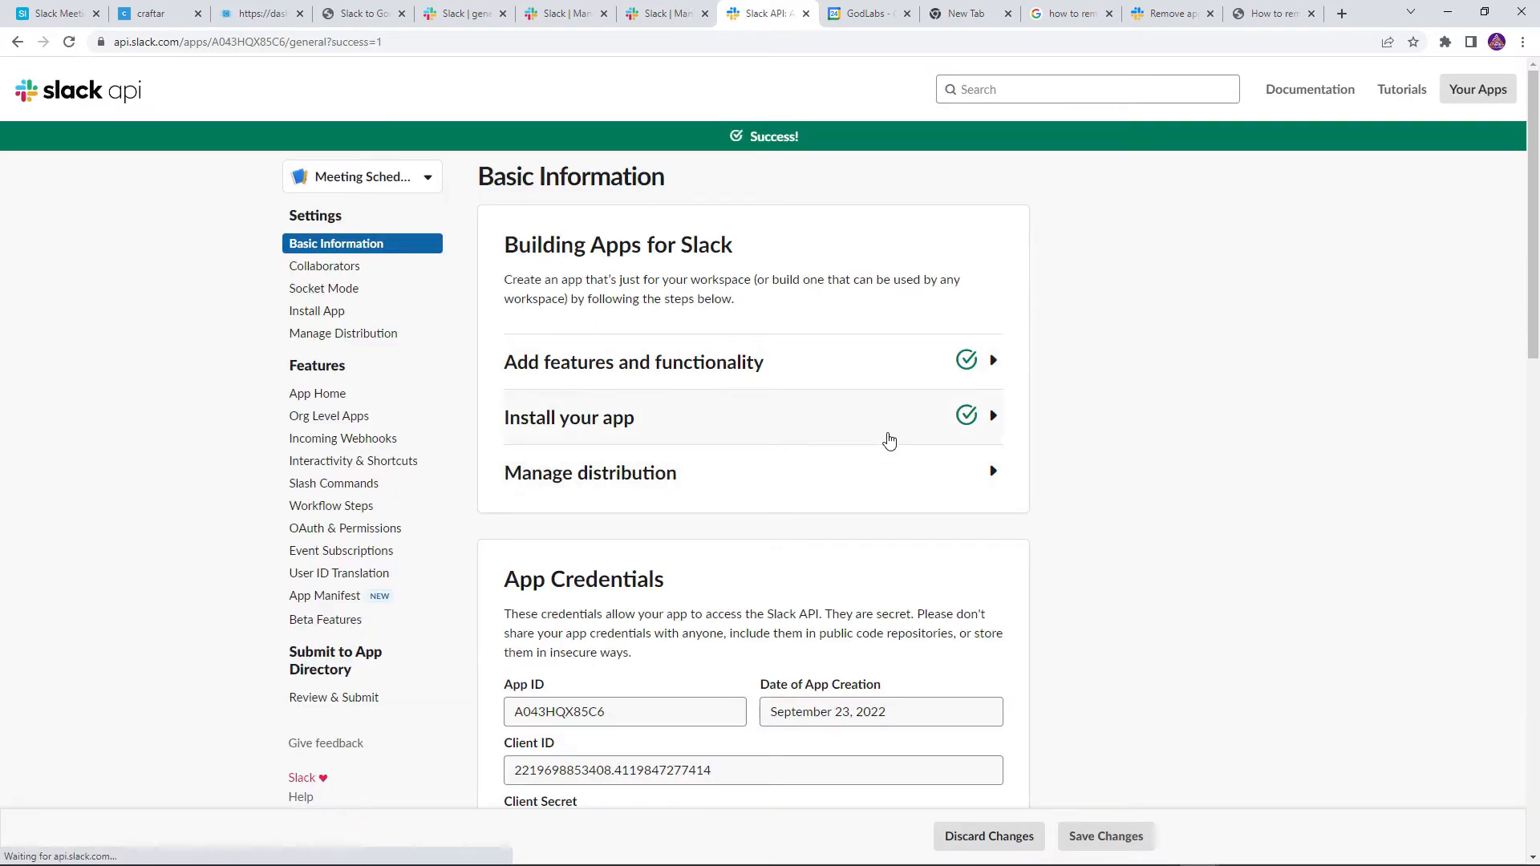
pyautogui.click(653, 13)
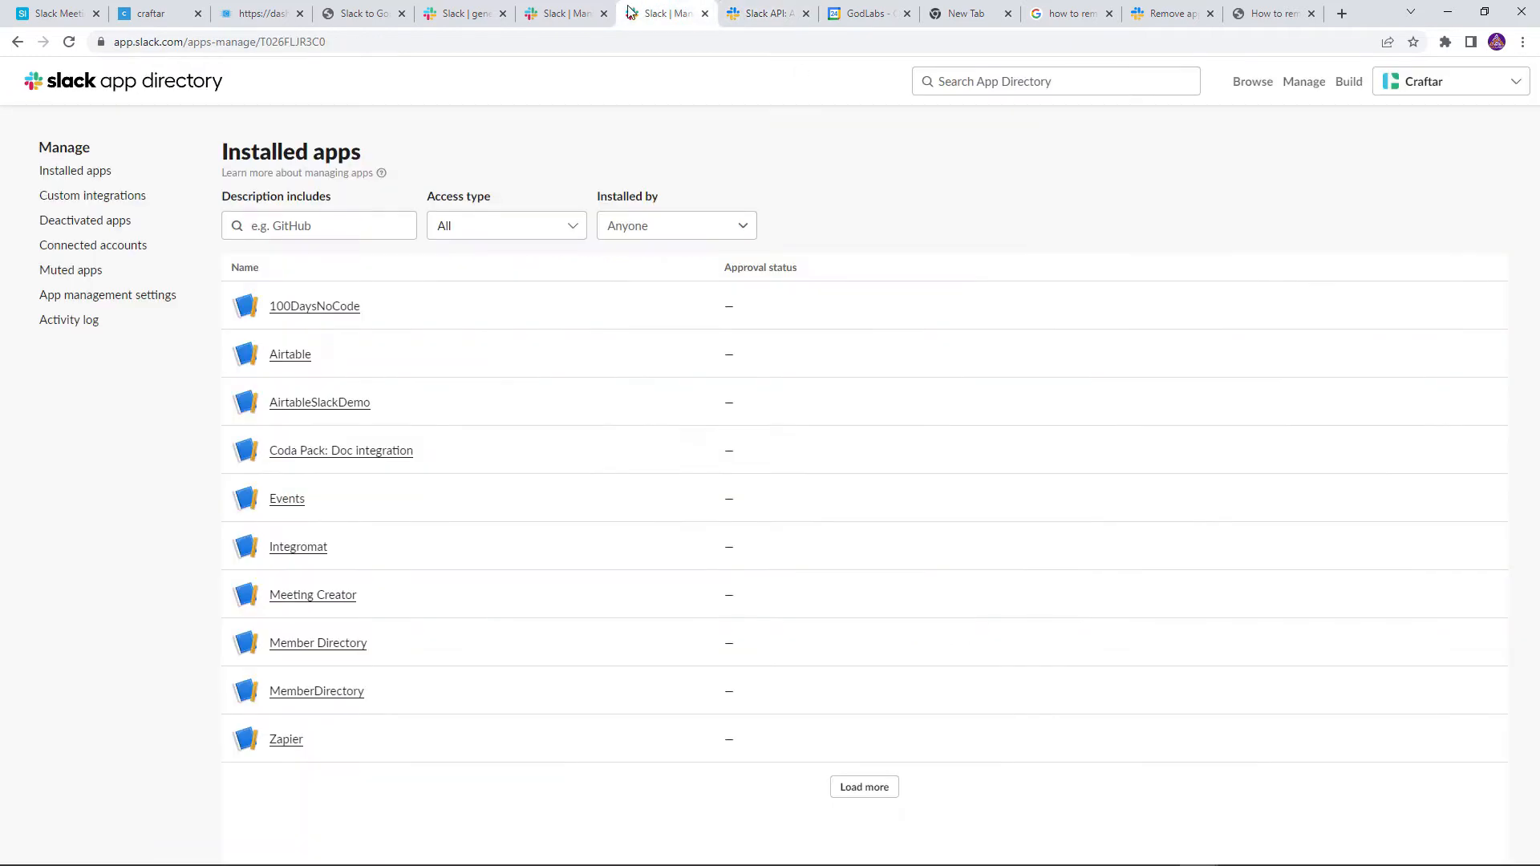
pyautogui.click(610, 14)
pyautogui.click(393, 10)
# Verify /scheduler is suggested in the #general message box, then clear the draft and return to Craftar
pyautogui.click(447, 13)
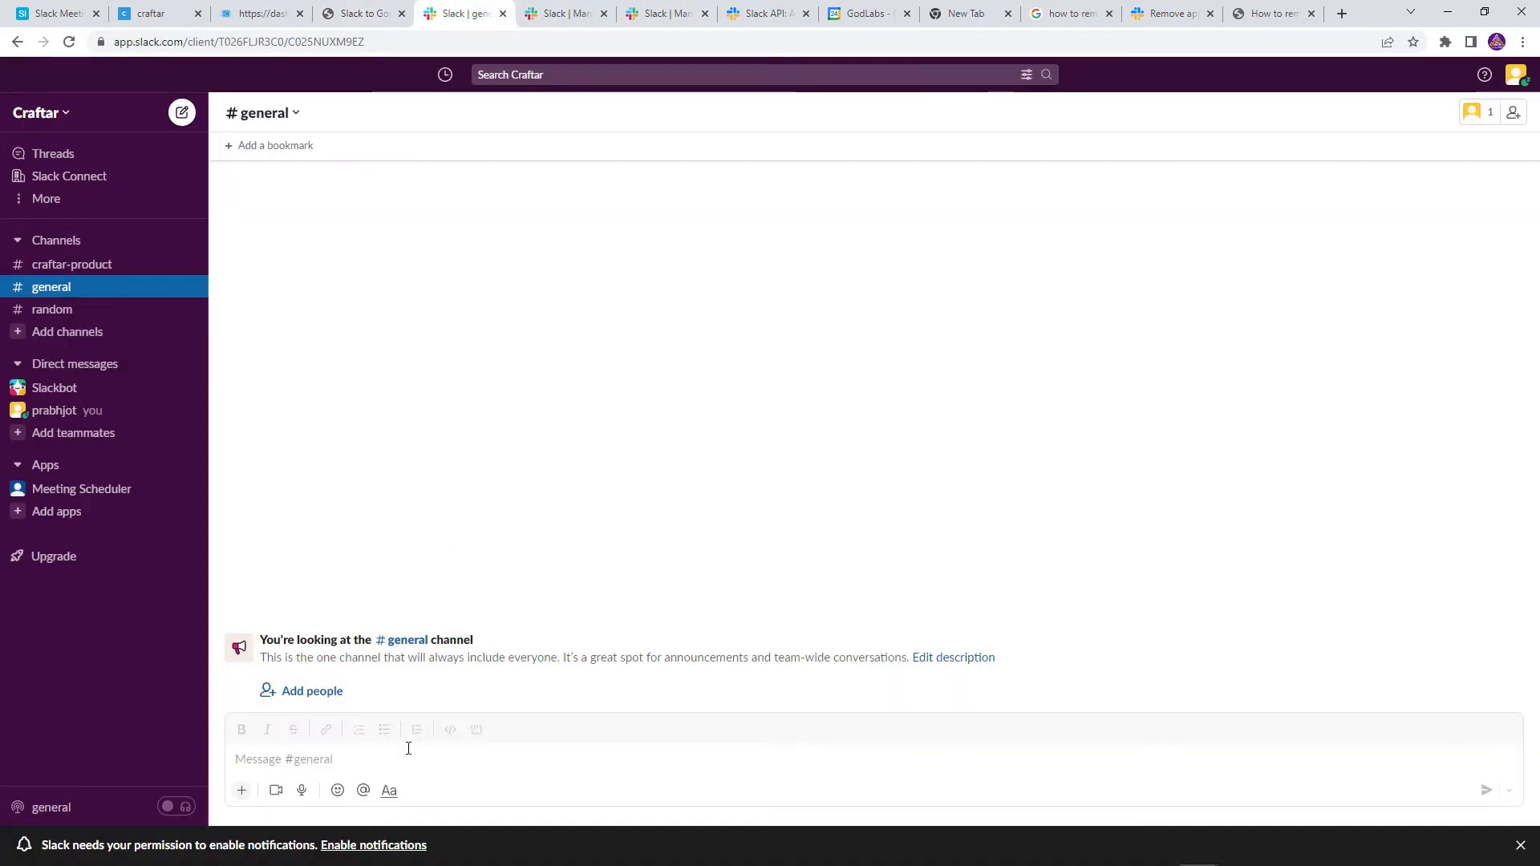
pyautogui.click(324, 768)
pyautogui.write('/sched')
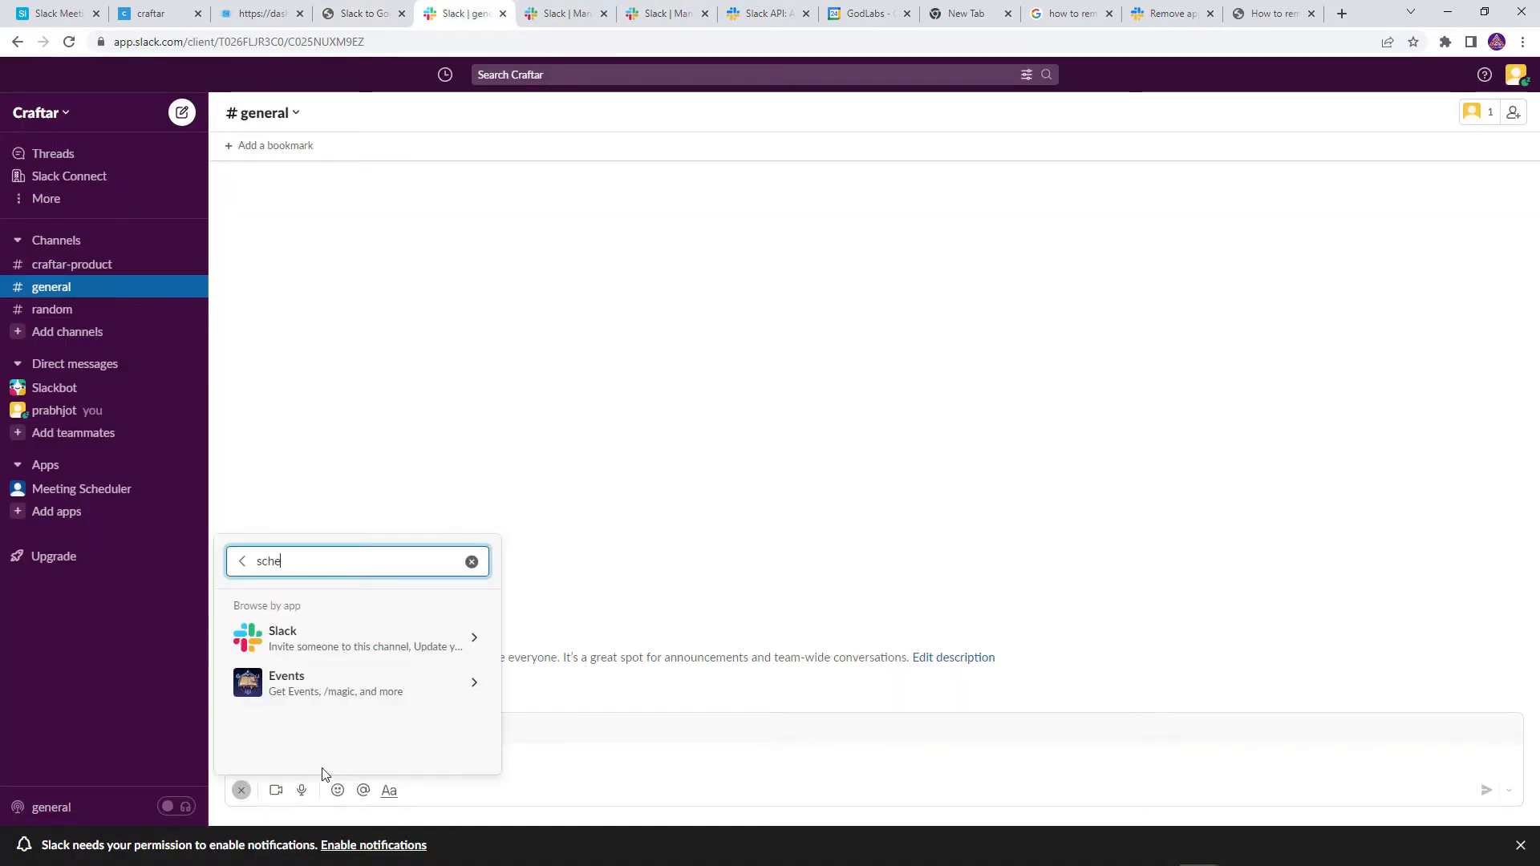
pyautogui.press('Return')
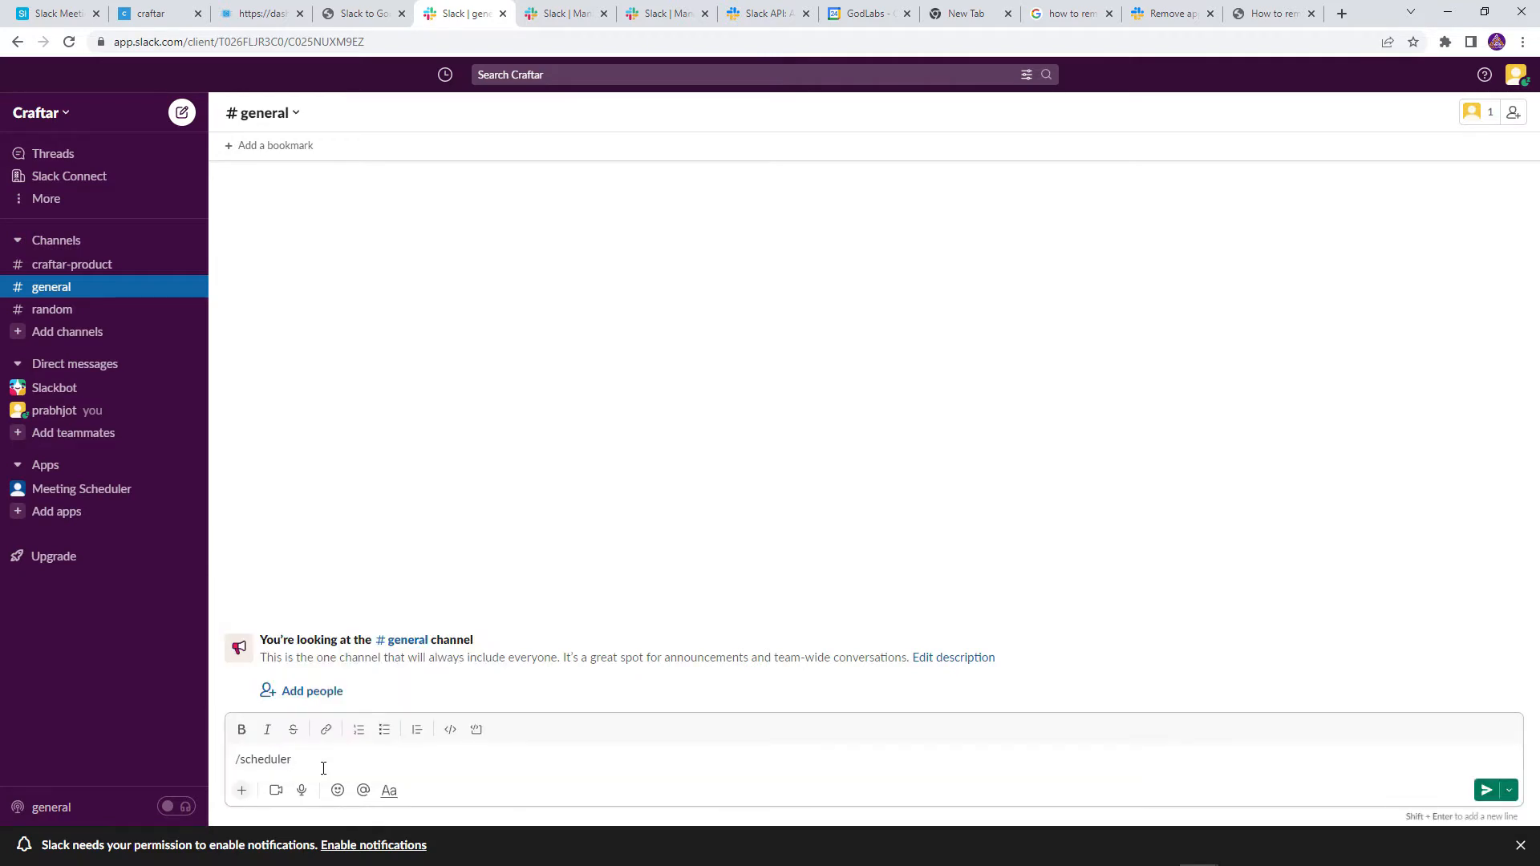
pyautogui.hotkey('ctrl', 'a')
pyautogui.press('BackSpace')
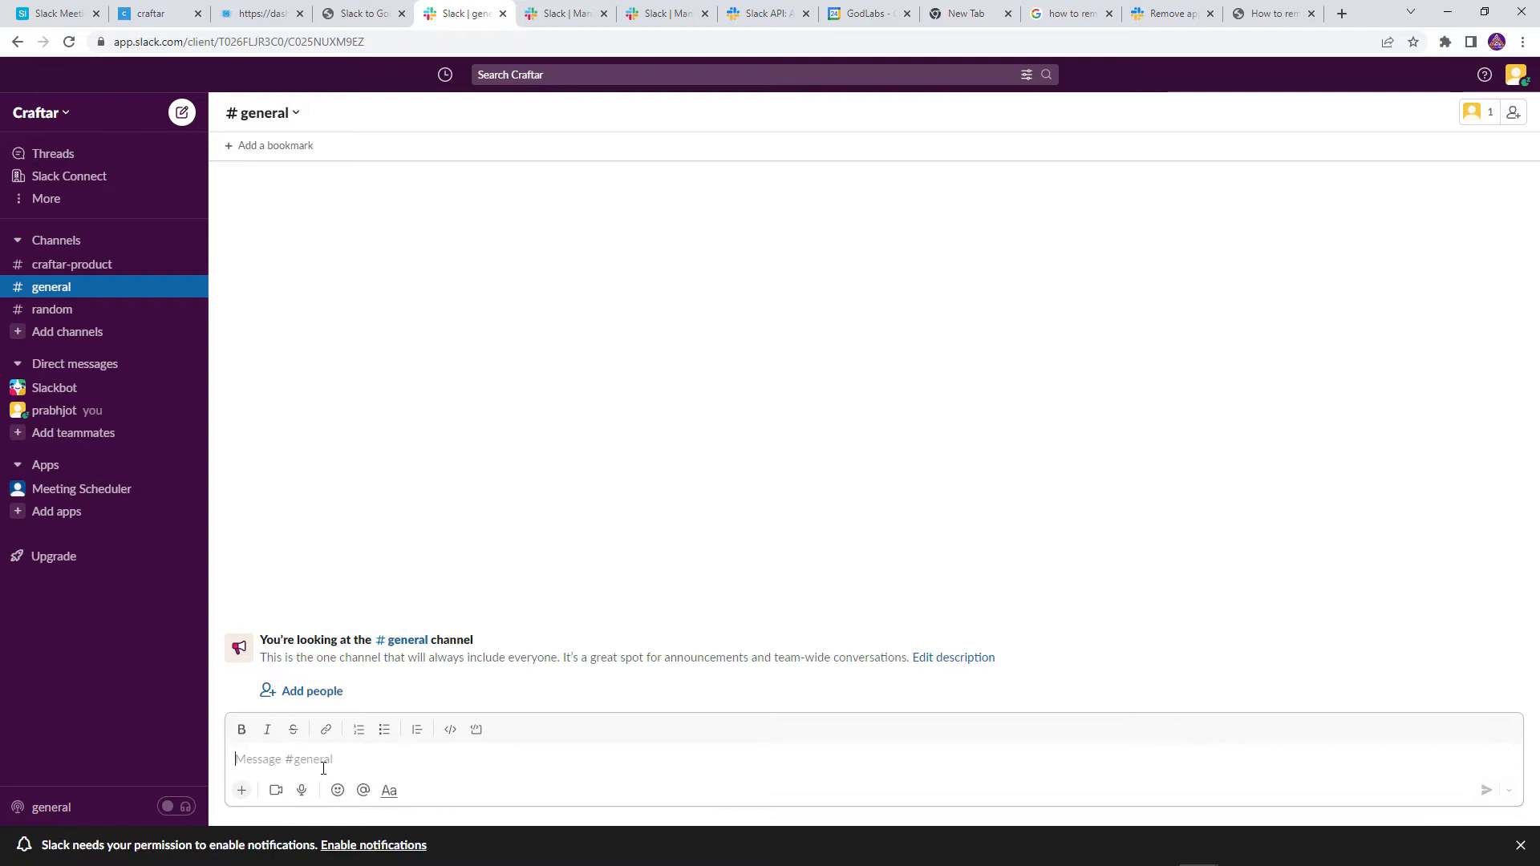
pyautogui.hotkey('ctrl', '2')
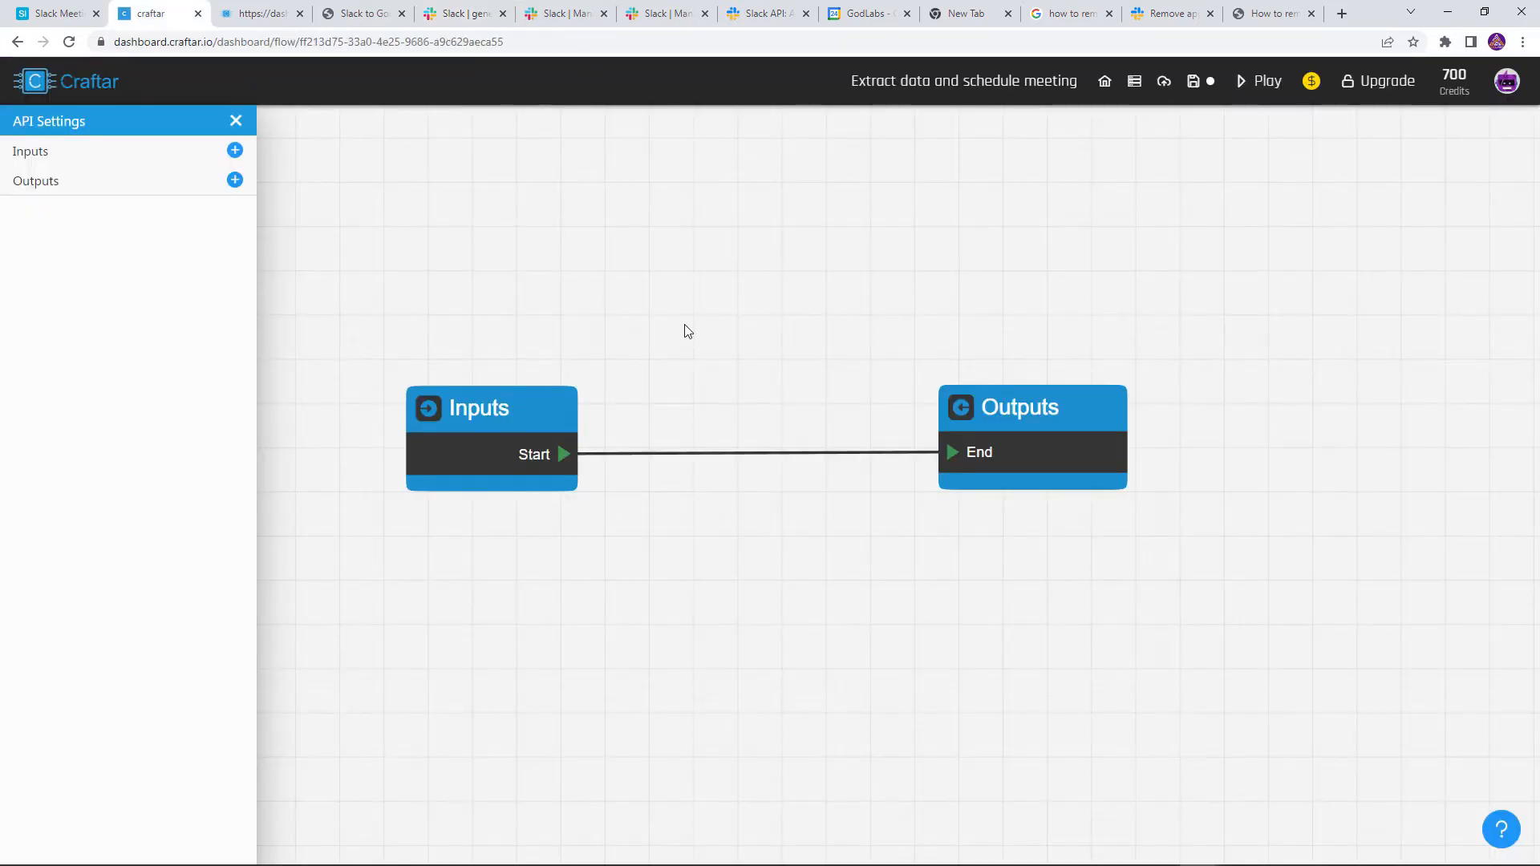
# Remove the Start–End link and add a Text-type input named 'text'
pyautogui.scroll(1, 700, 462)
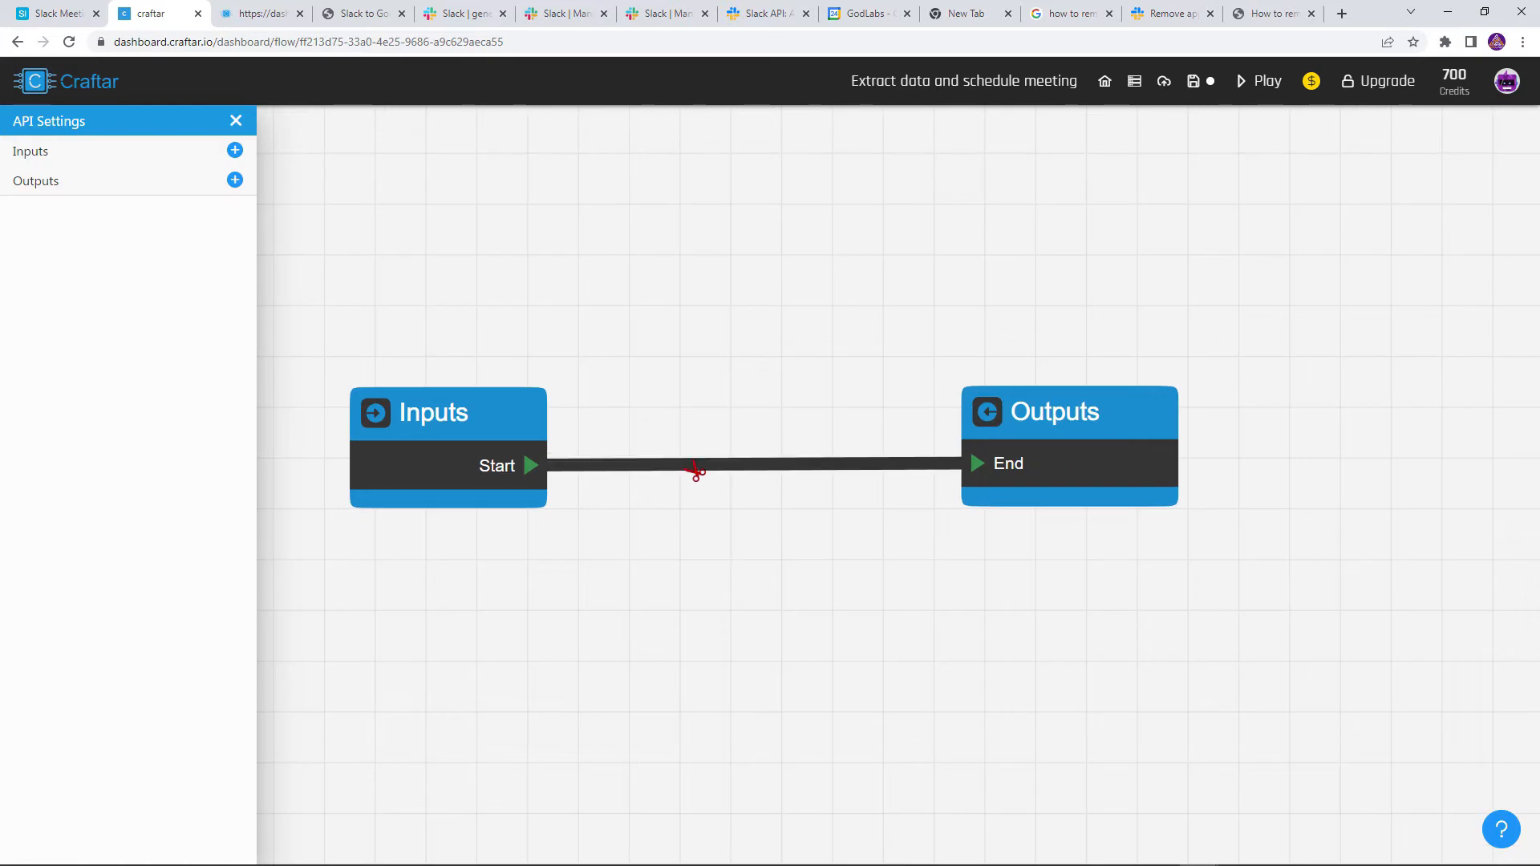
pyautogui.click(688, 467)
pyautogui.scroll(-1, 674, 481)
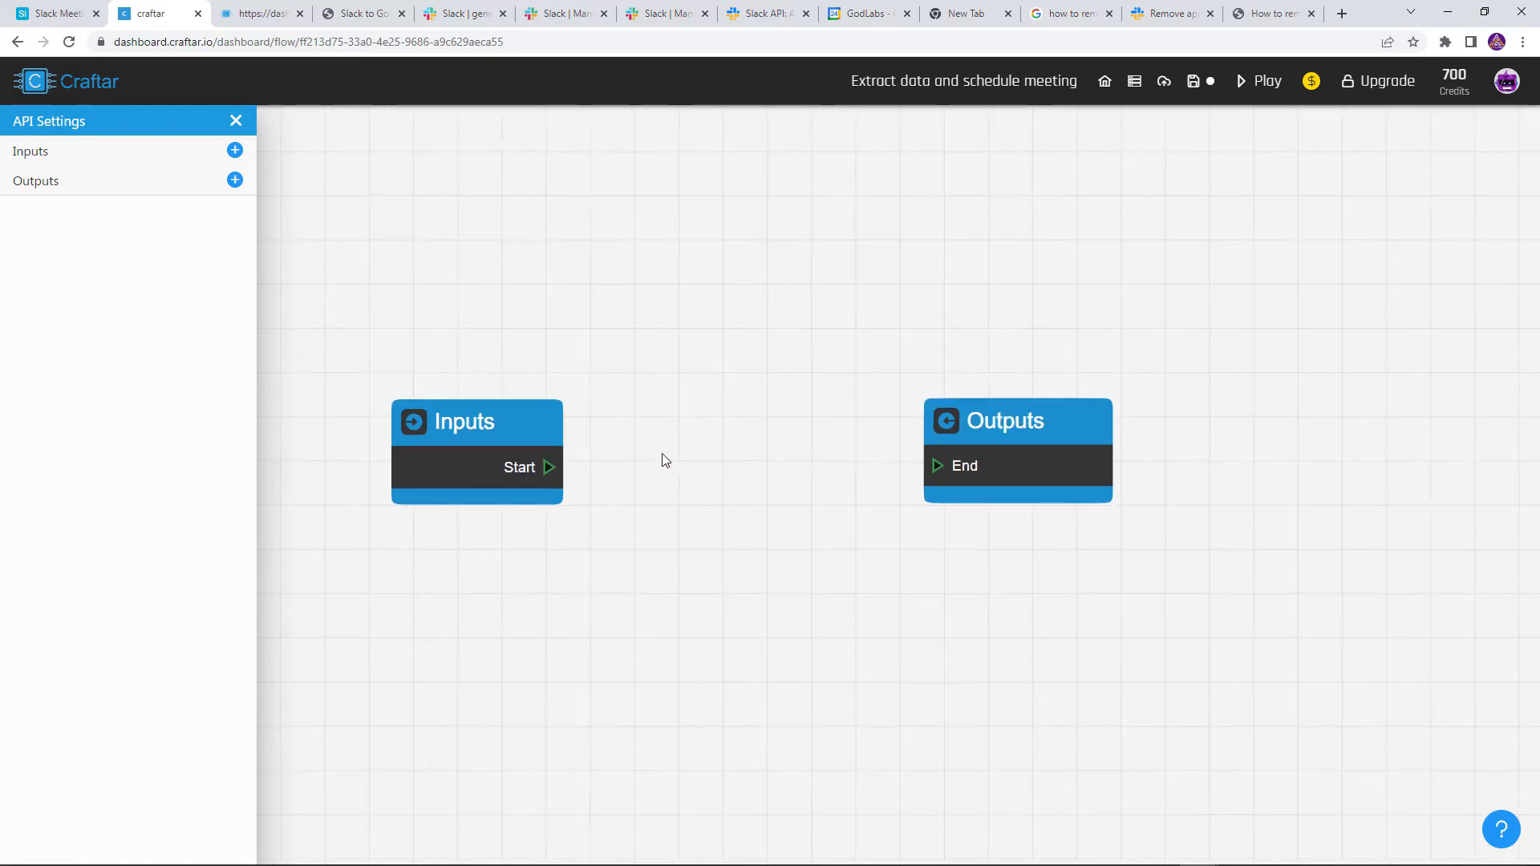
pyautogui.click(235, 150)
pyautogui.moveTo(1415, 185); pyautogui.dragTo(1402, 164)
pyautogui.doubleClick(1404, 154)
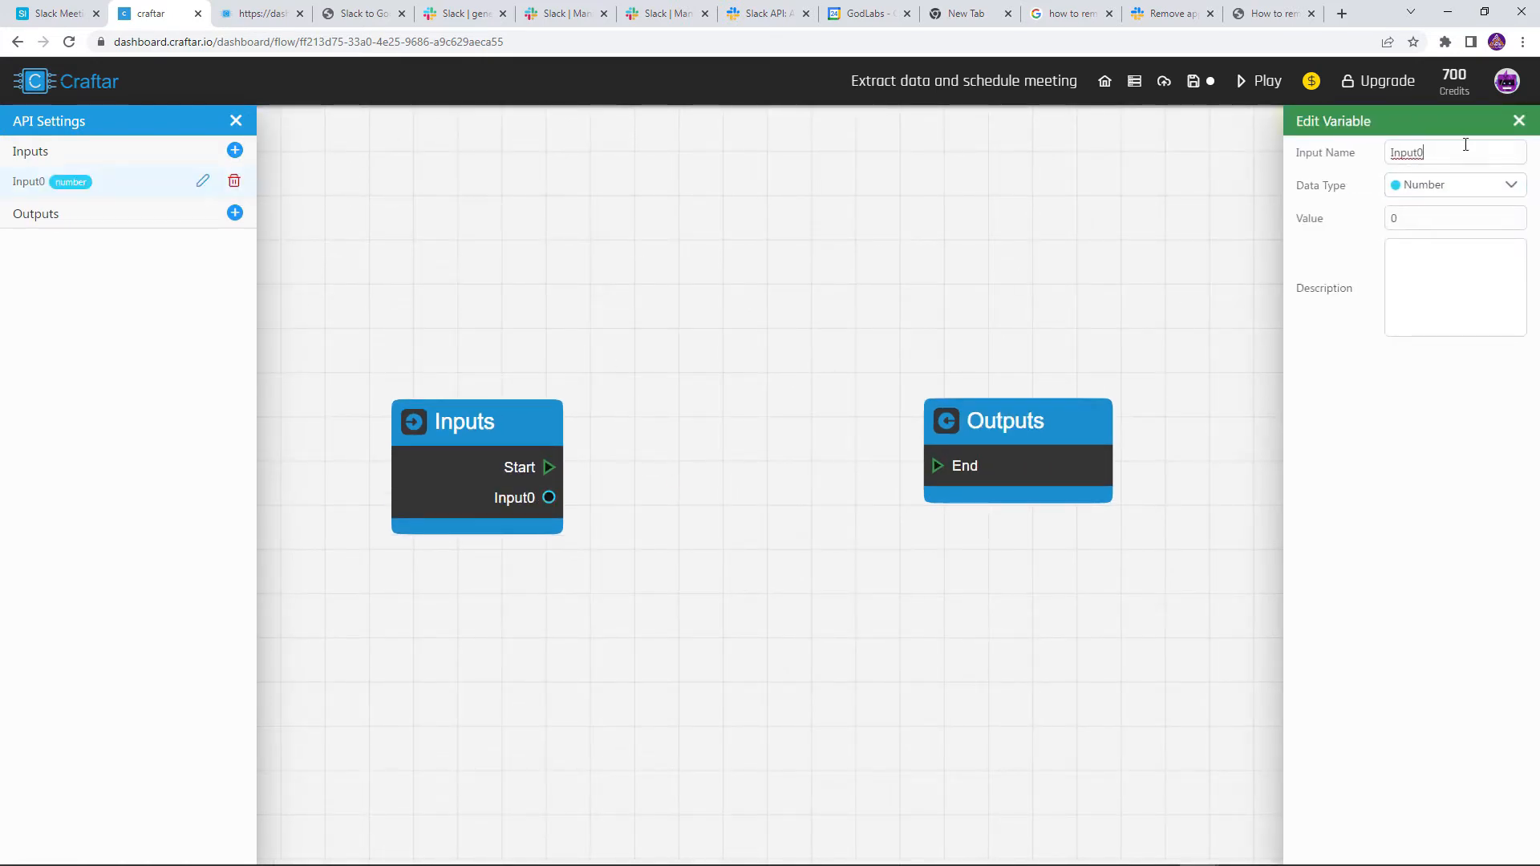
pyautogui.write('text')
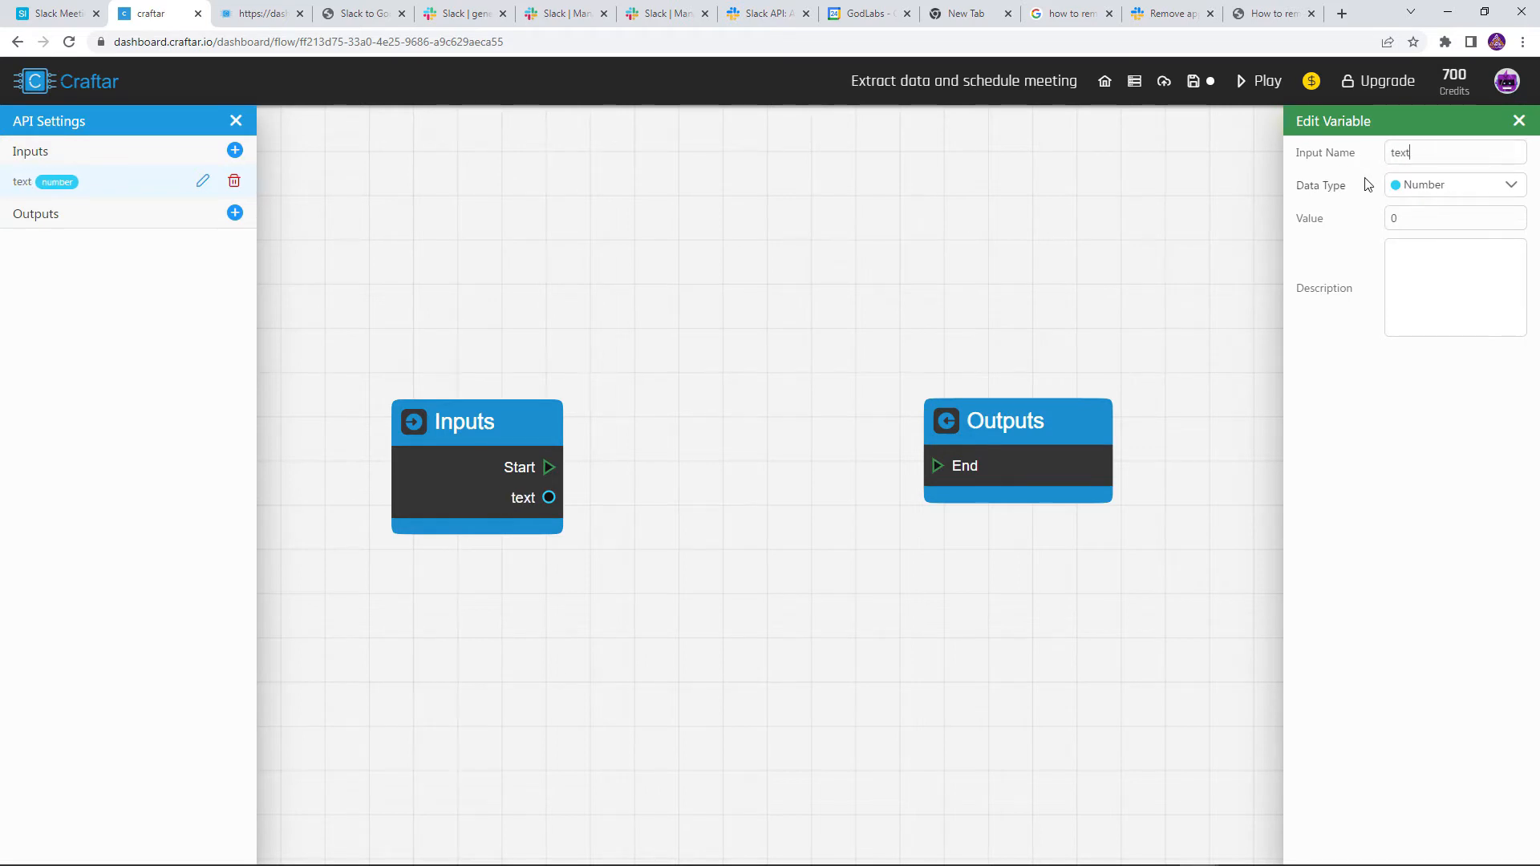
pyautogui.click(1399, 186)
pyautogui.click(1405, 275)
# Give the 'text' input a pasted sample meeting-scheduling request as its value
pyautogui.click(1425, 217)
pyautogui.hotkey('ctrl', 'v')
pyautogui.click(1456, 241)
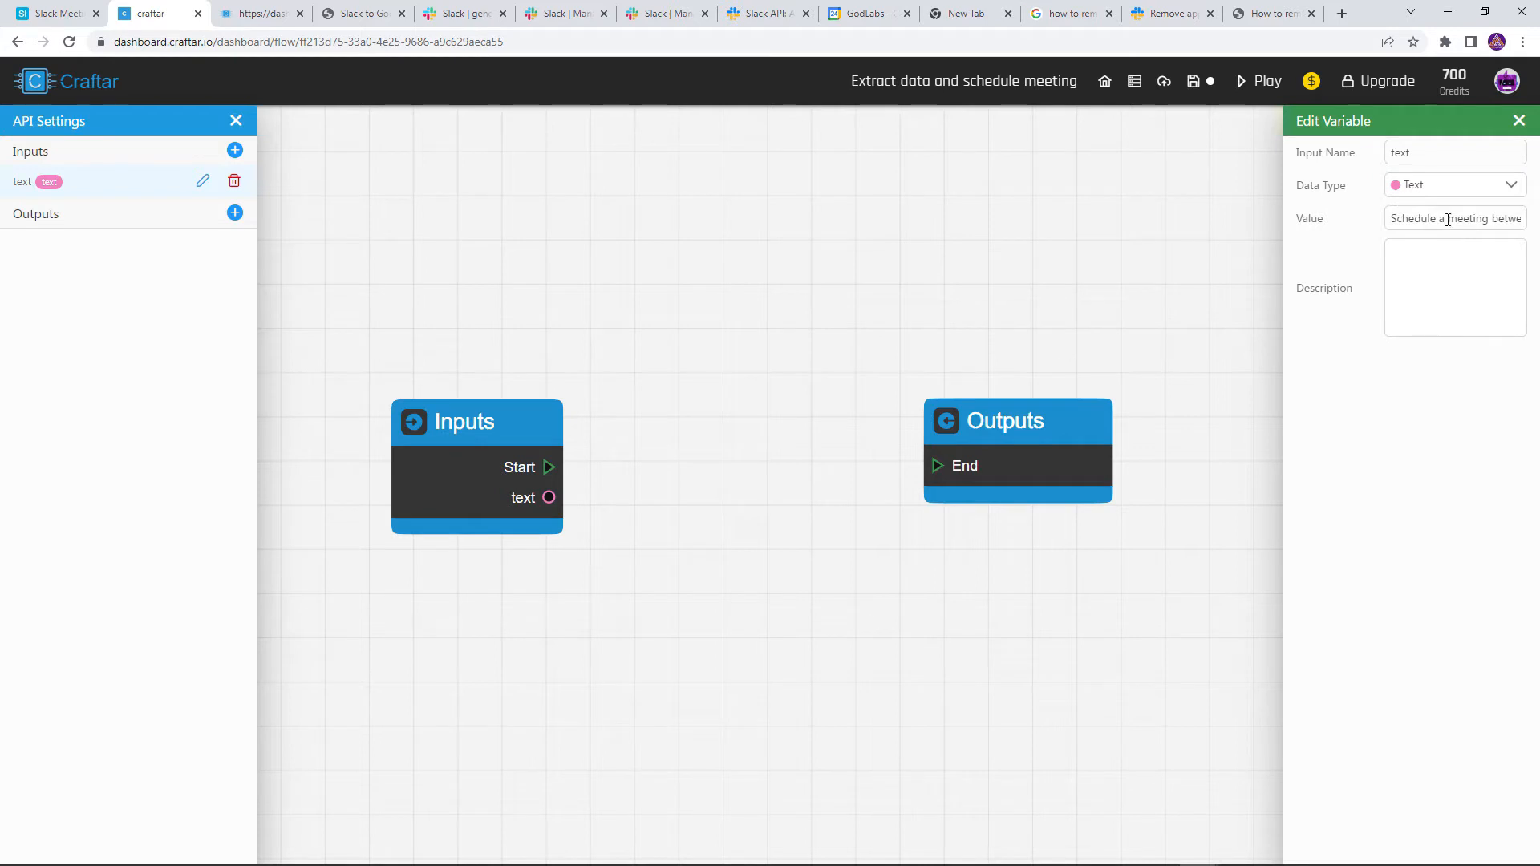
pyautogui.moveTo(1455, 219); pyautogui.dragTo(1507, 220)
pyautogui.click(1466, 238)
pyautogui.moveTo(1007, 441); pyautogui.dragTo(1164, 428)
pyautogui.moveTo(501, 473)
pyautogui.mouseDown()
pyautogui.moveTo(444, 459)
pyautogui.moveTo(494, 489)
pyautogui.mouseUp()
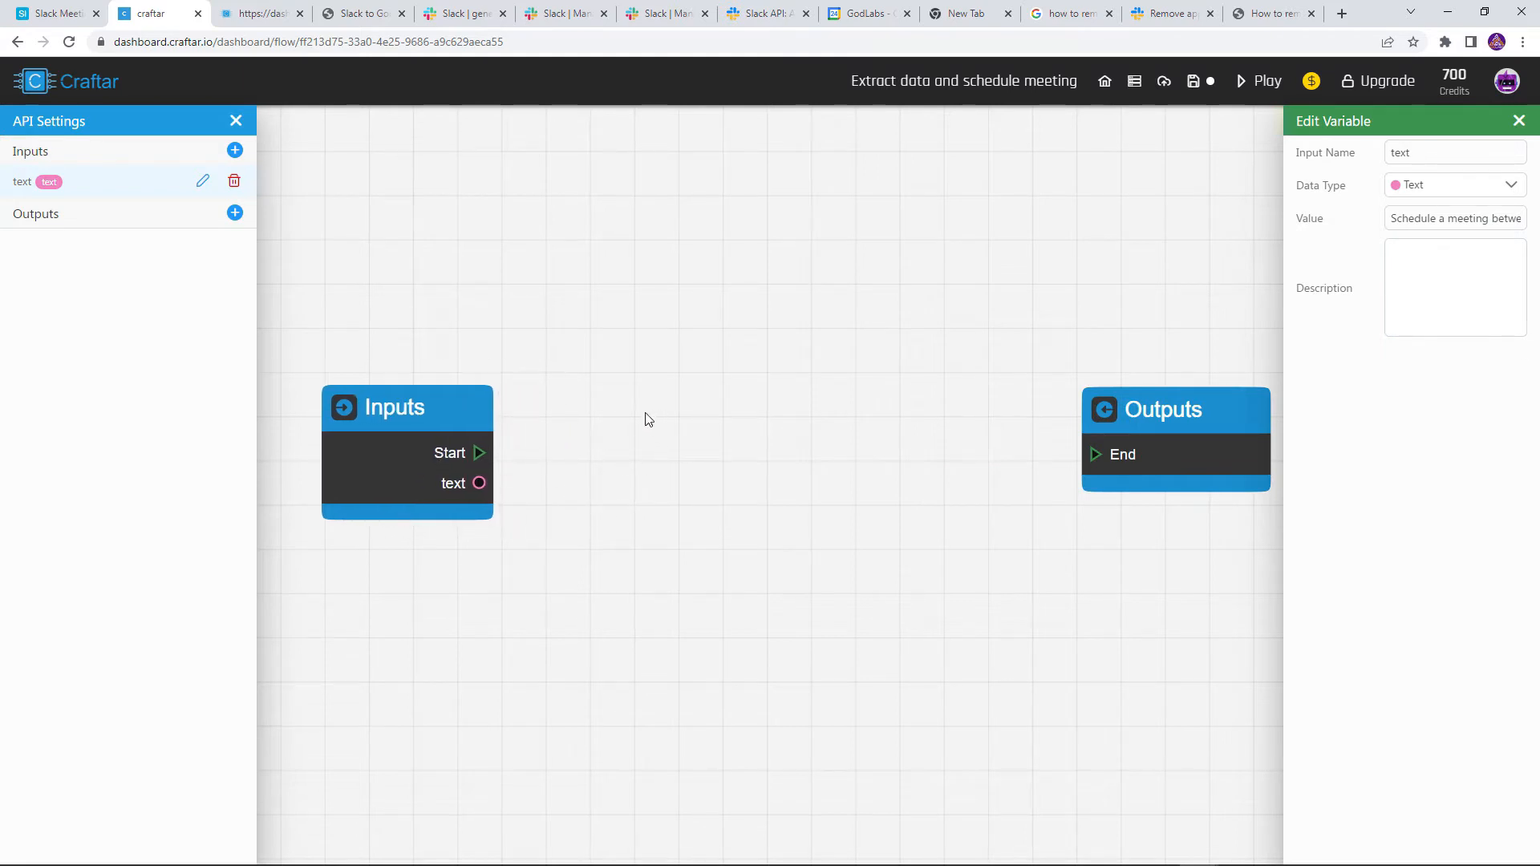
# Add an Algorithms > NLP > Extract Information from Text block between Inputs and Outputs
pyautogui.rightClick(602, 347)
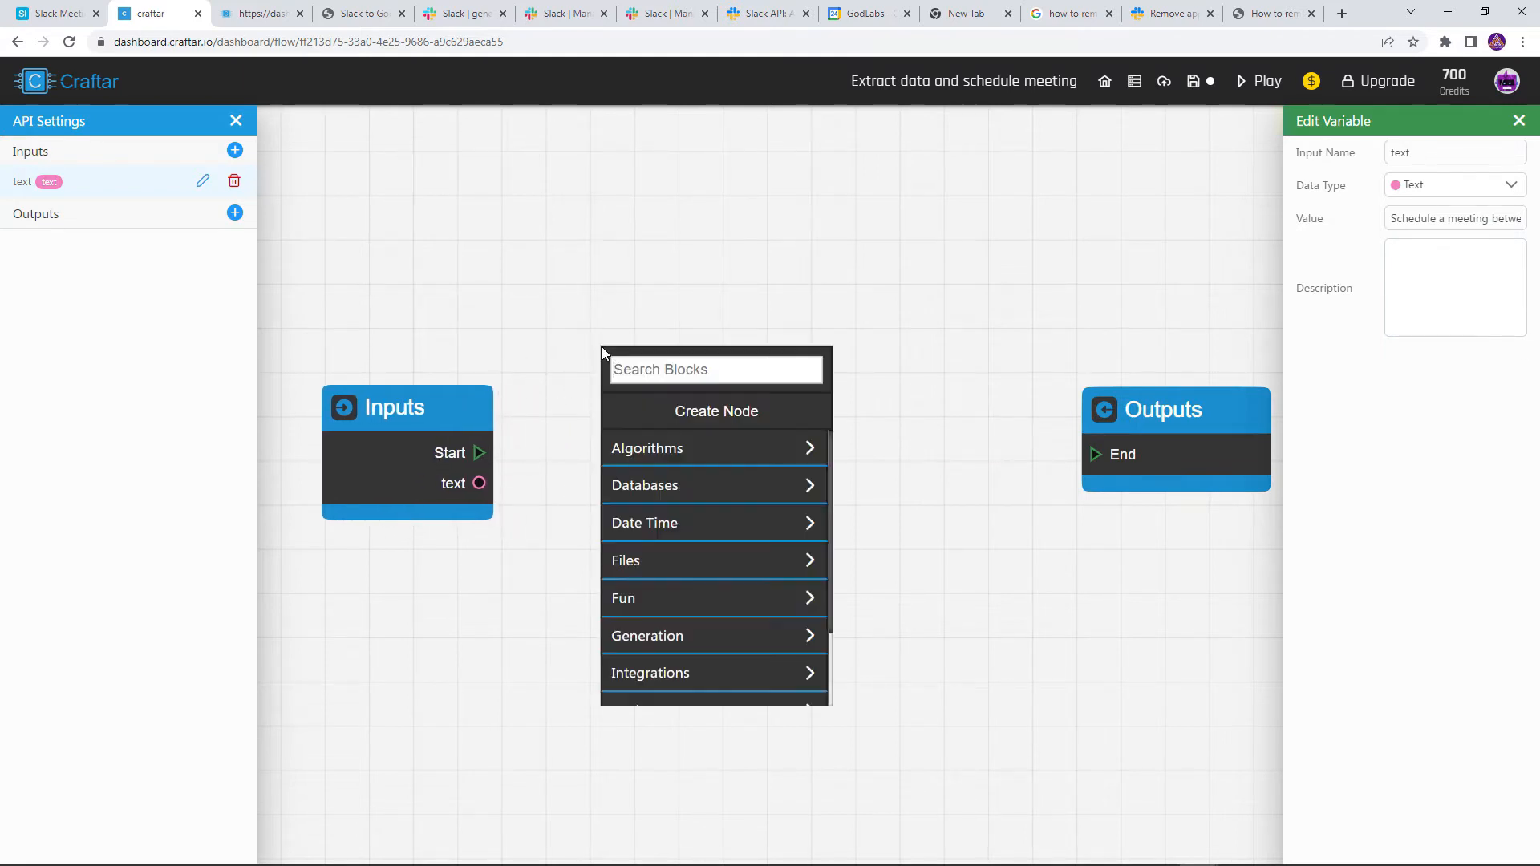
pyautogui.click(652, 447)
pyautogui.click(659, 495)
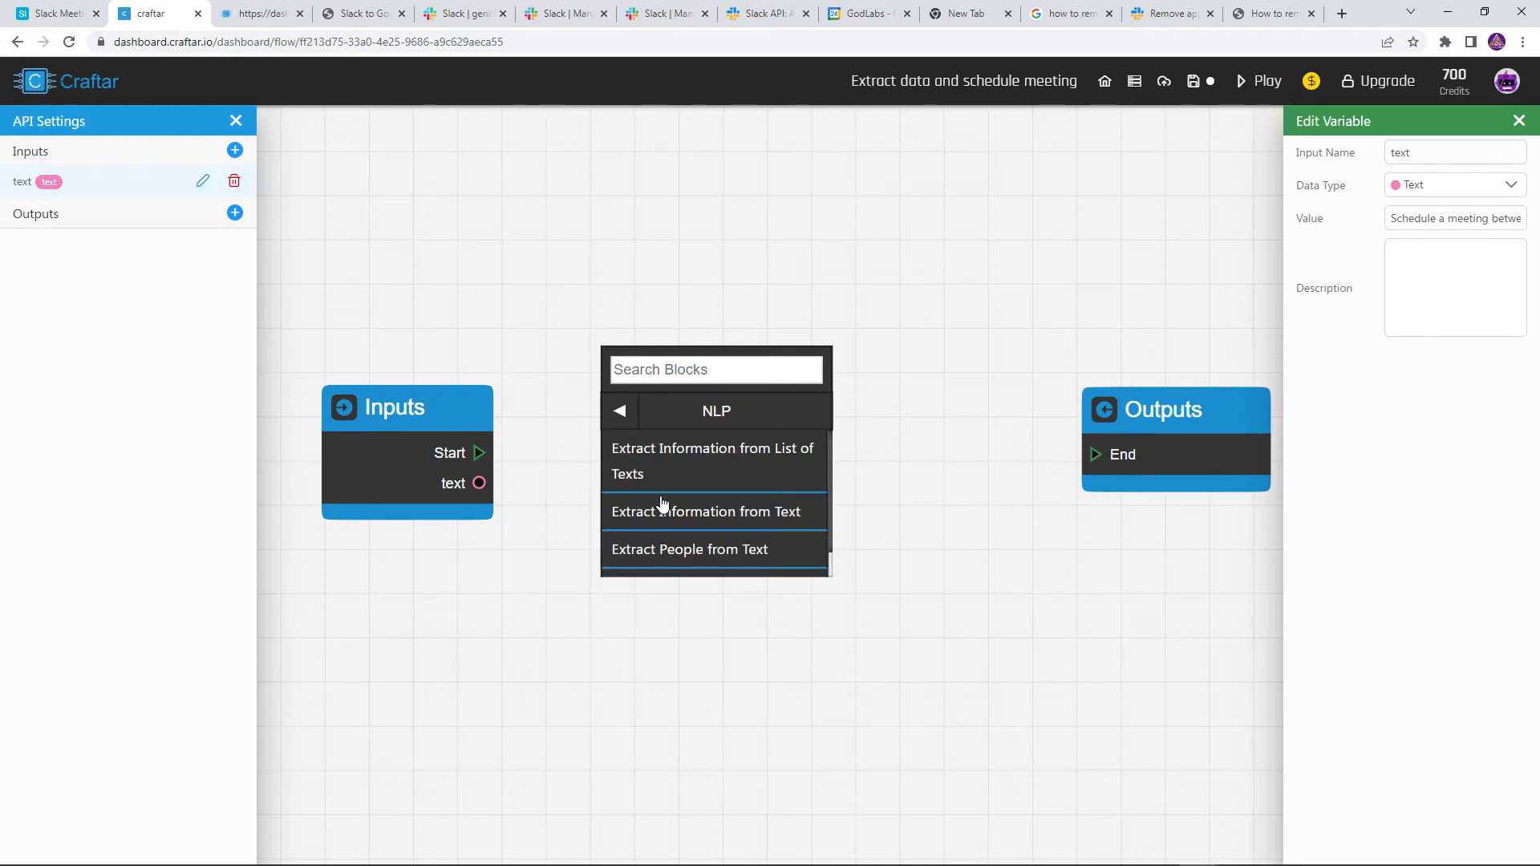
pyautogui.click(699, 513)
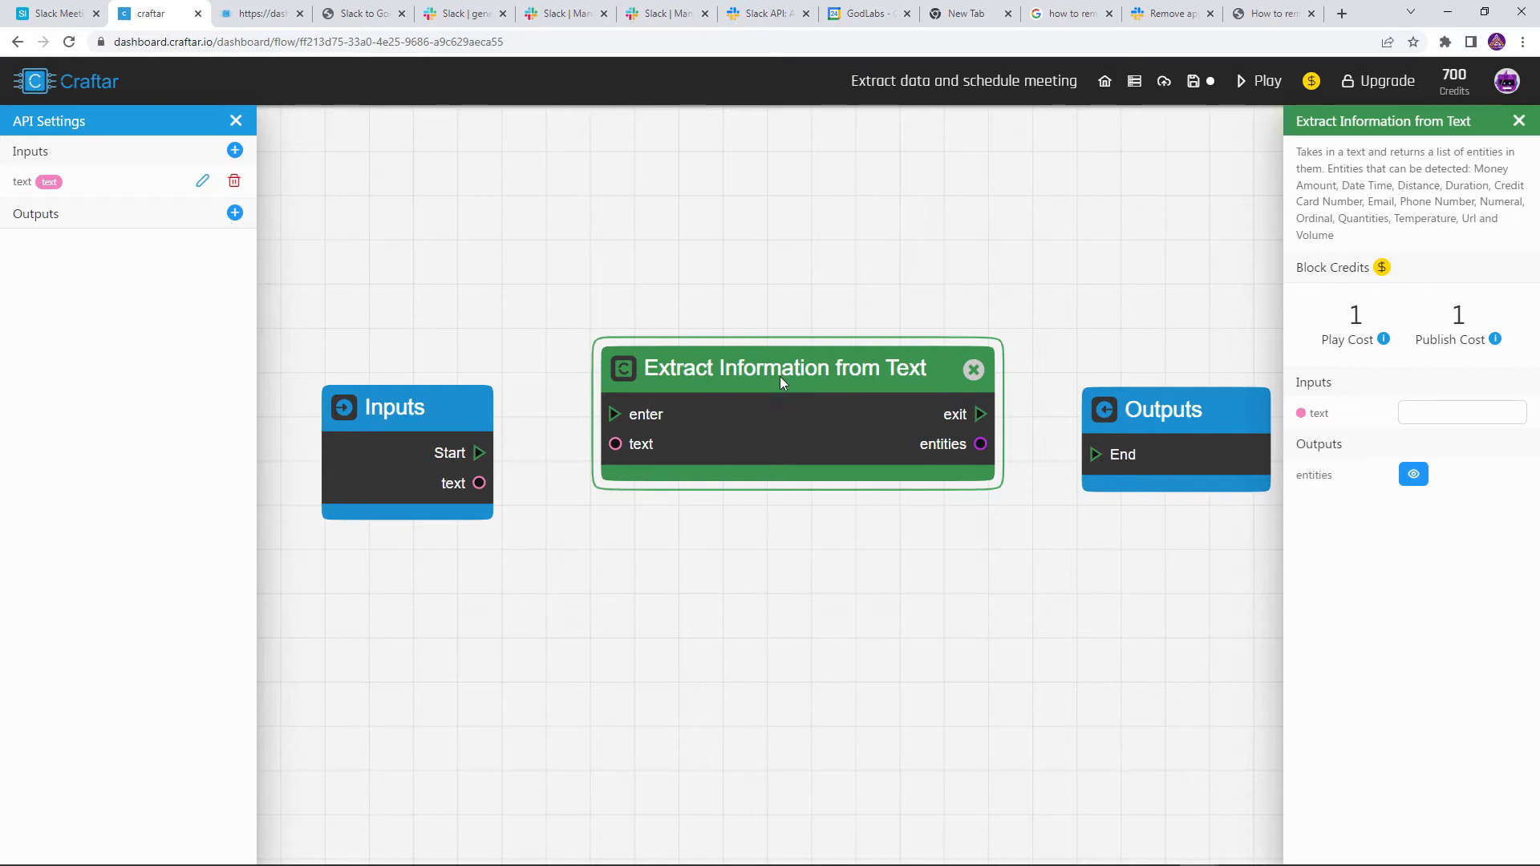
pyautogui.moveTo(786, 396); pyautogui.dragTo(755, 417)
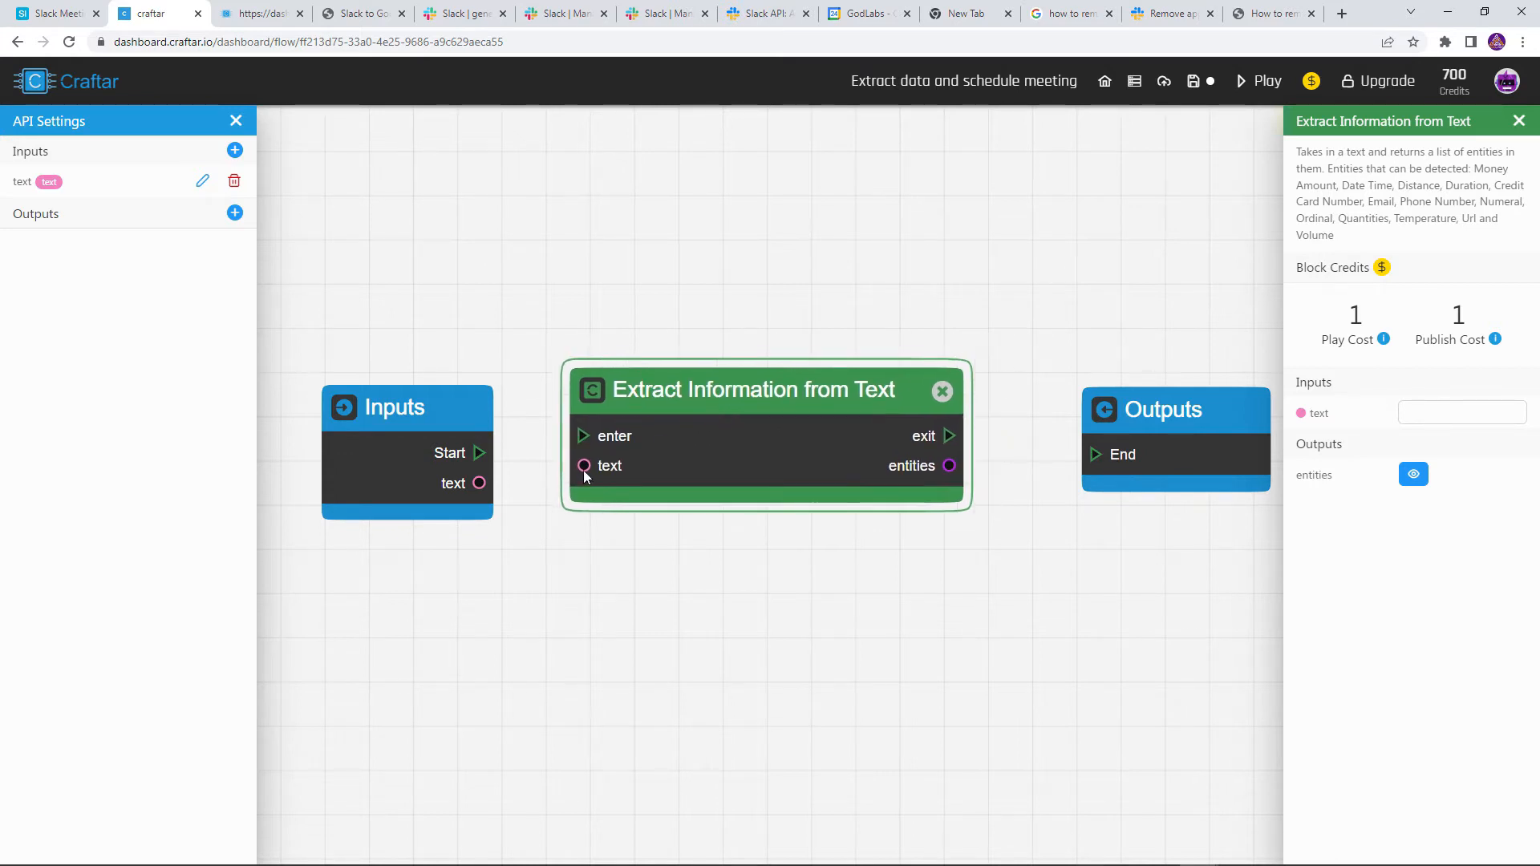
pyautogui.moveTo(584, 467); pyautogui.dragTo(505, 535)
pyautogui.moveTo(950, 466); pyautogui.dragTo(578, 449)
# Wire Start to enter, exit to End and the text input to text, then run the flow
pyautogui.moveTo(480, 454); pyautogui.dragTo(580, 447)
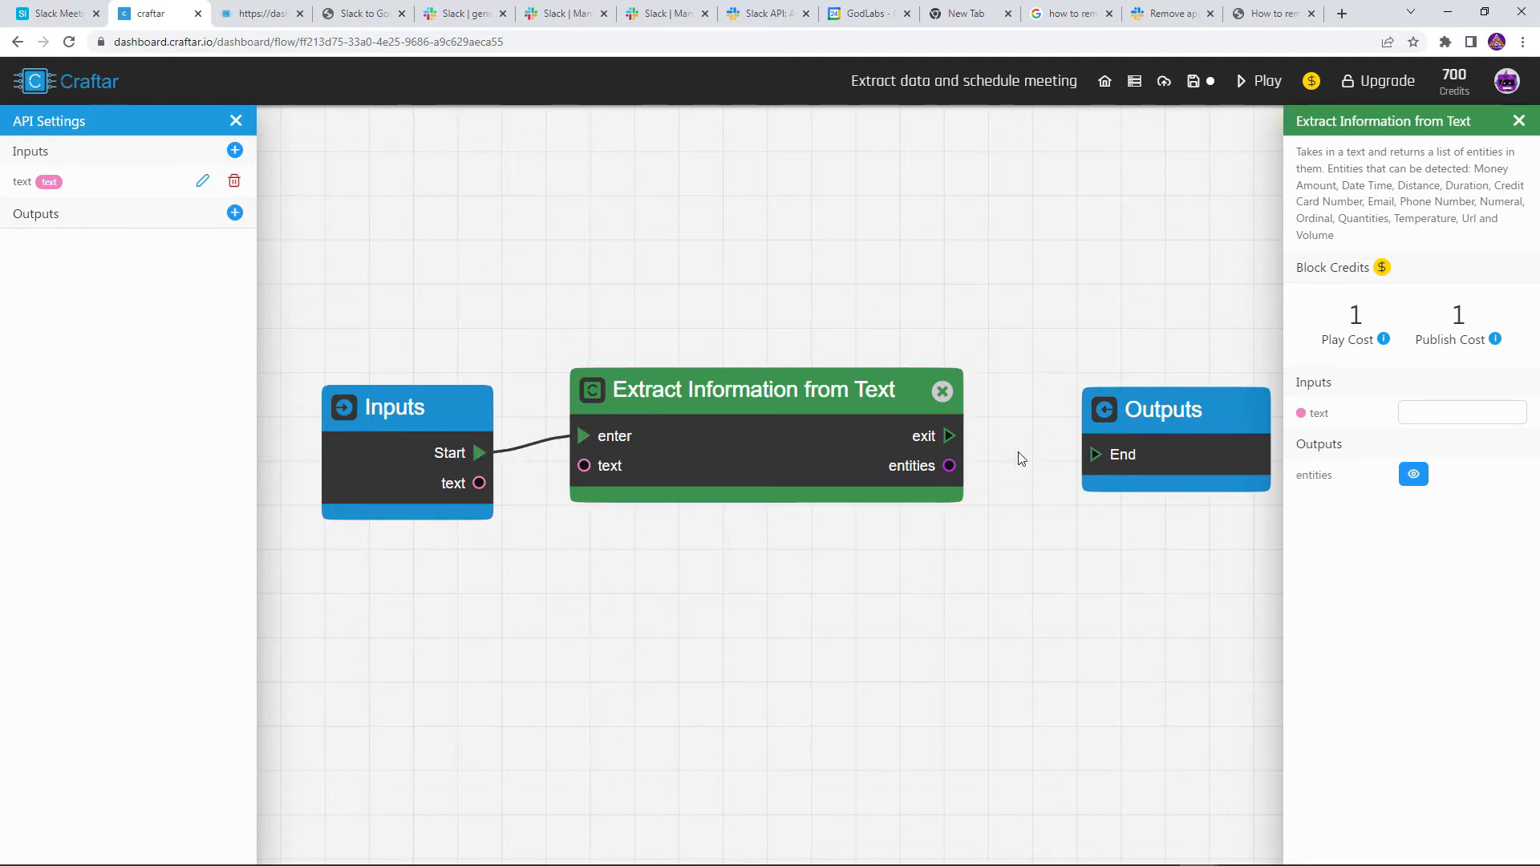
pyautogui.moveTo(947, 438); pyautogui.dragTo(1091, 455)
pyautogui.moveTo(479, 483); pyautogui.dragTo(576, 469)
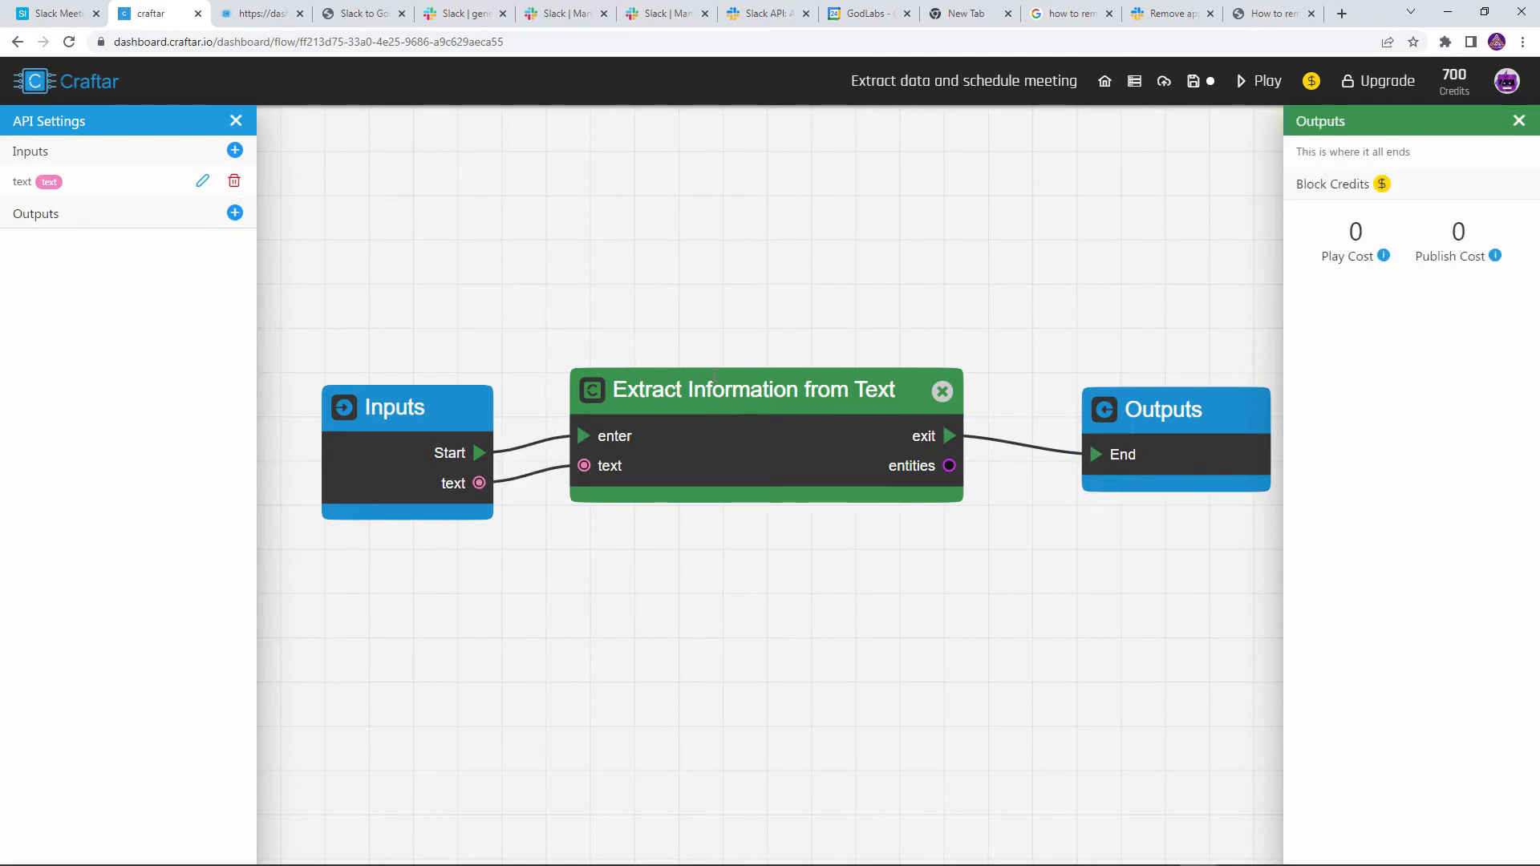
pyautogui.moveTo(724, 389); pyautogui.dragTo(727, 405)
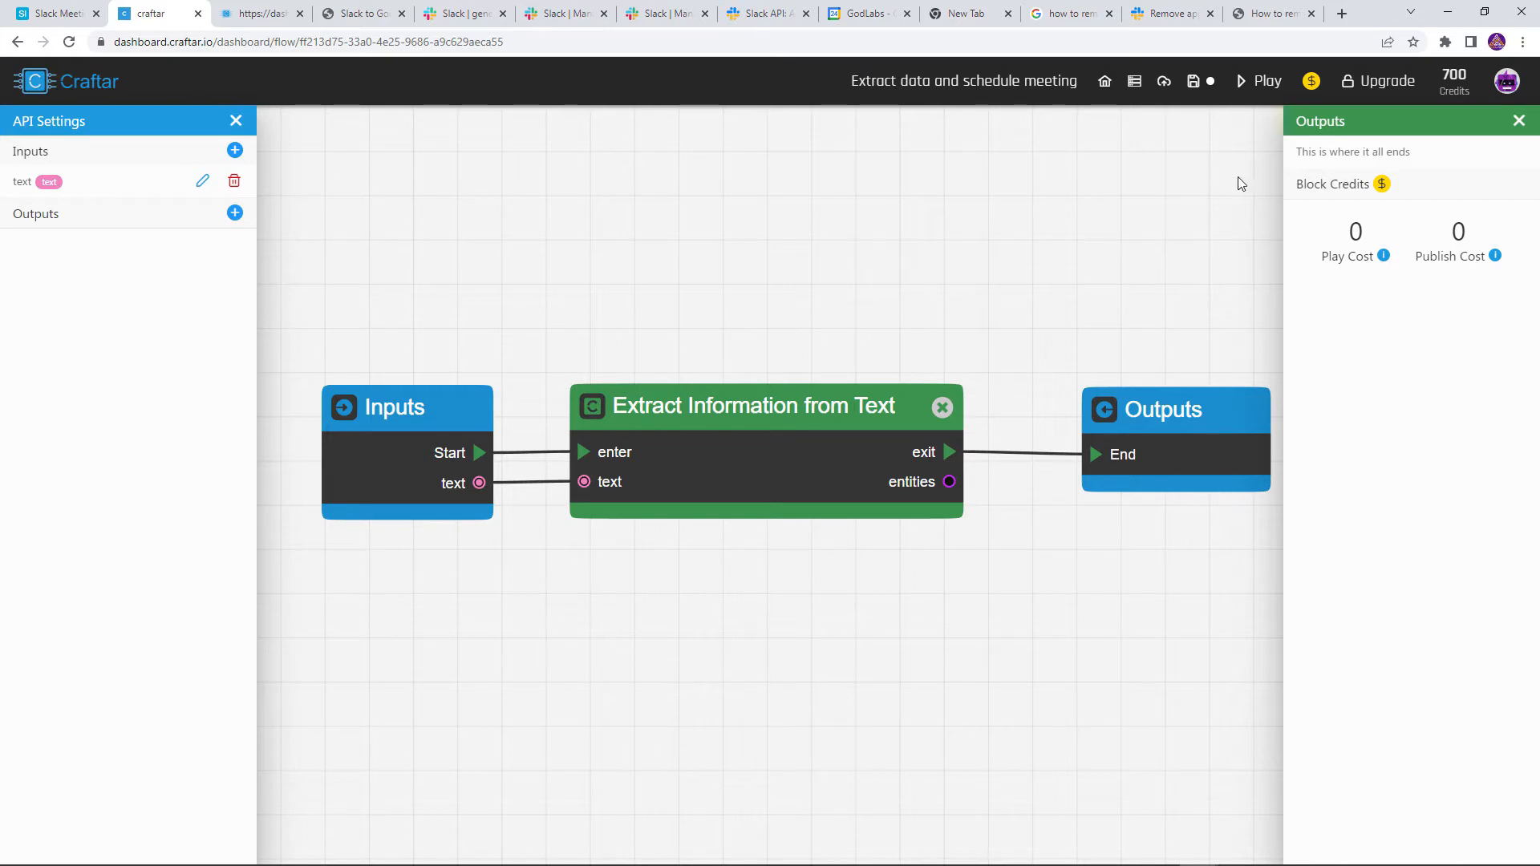
pyautogui.click(1262, 80)
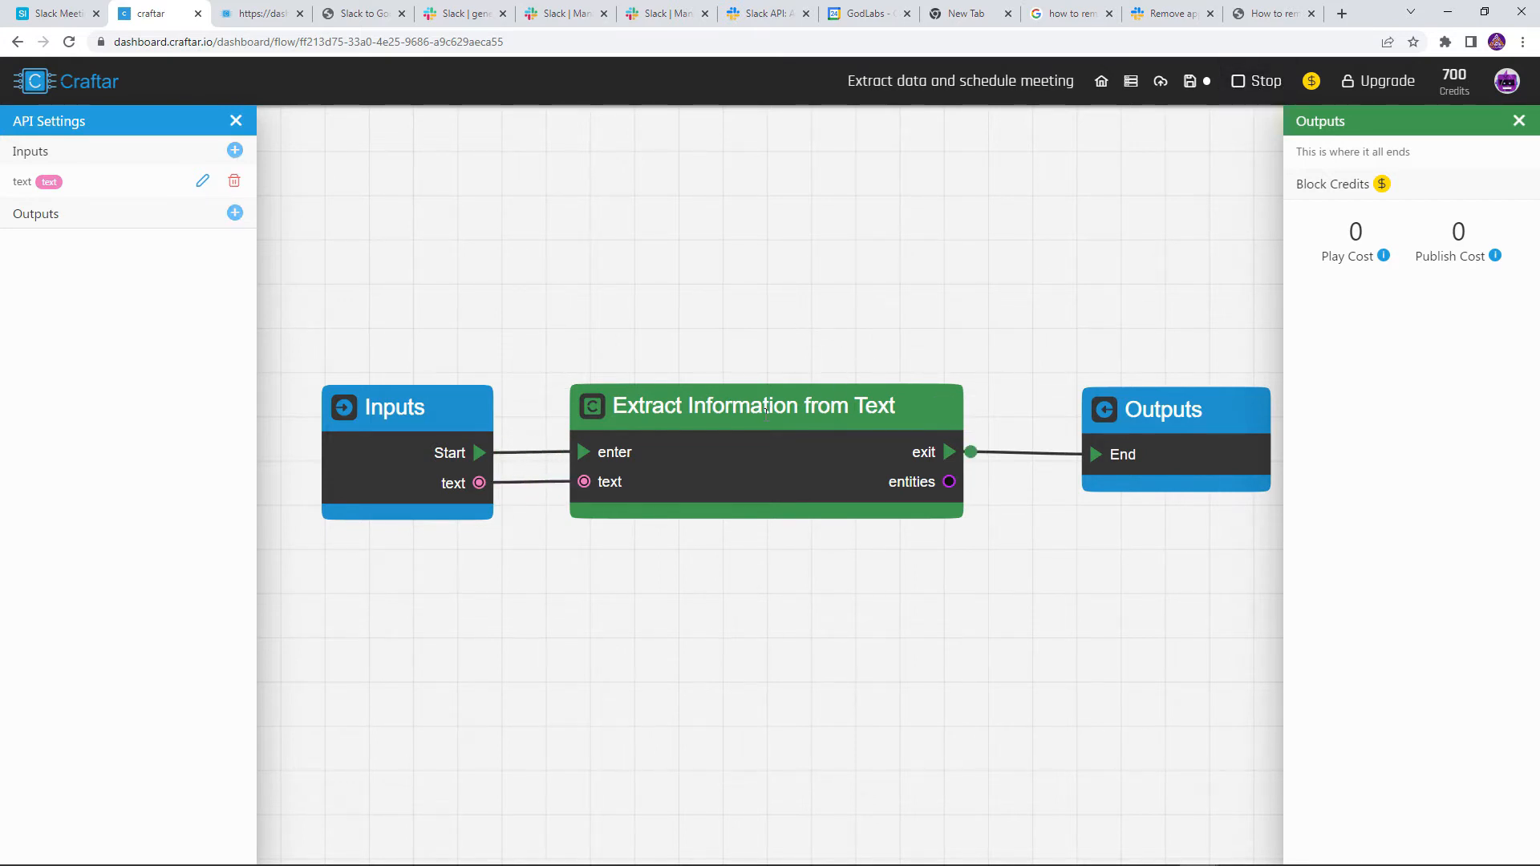
# Inspect the extraction block's entities output, expanding the emails and the first time range's from/to
pyautogui.click(746, 454)
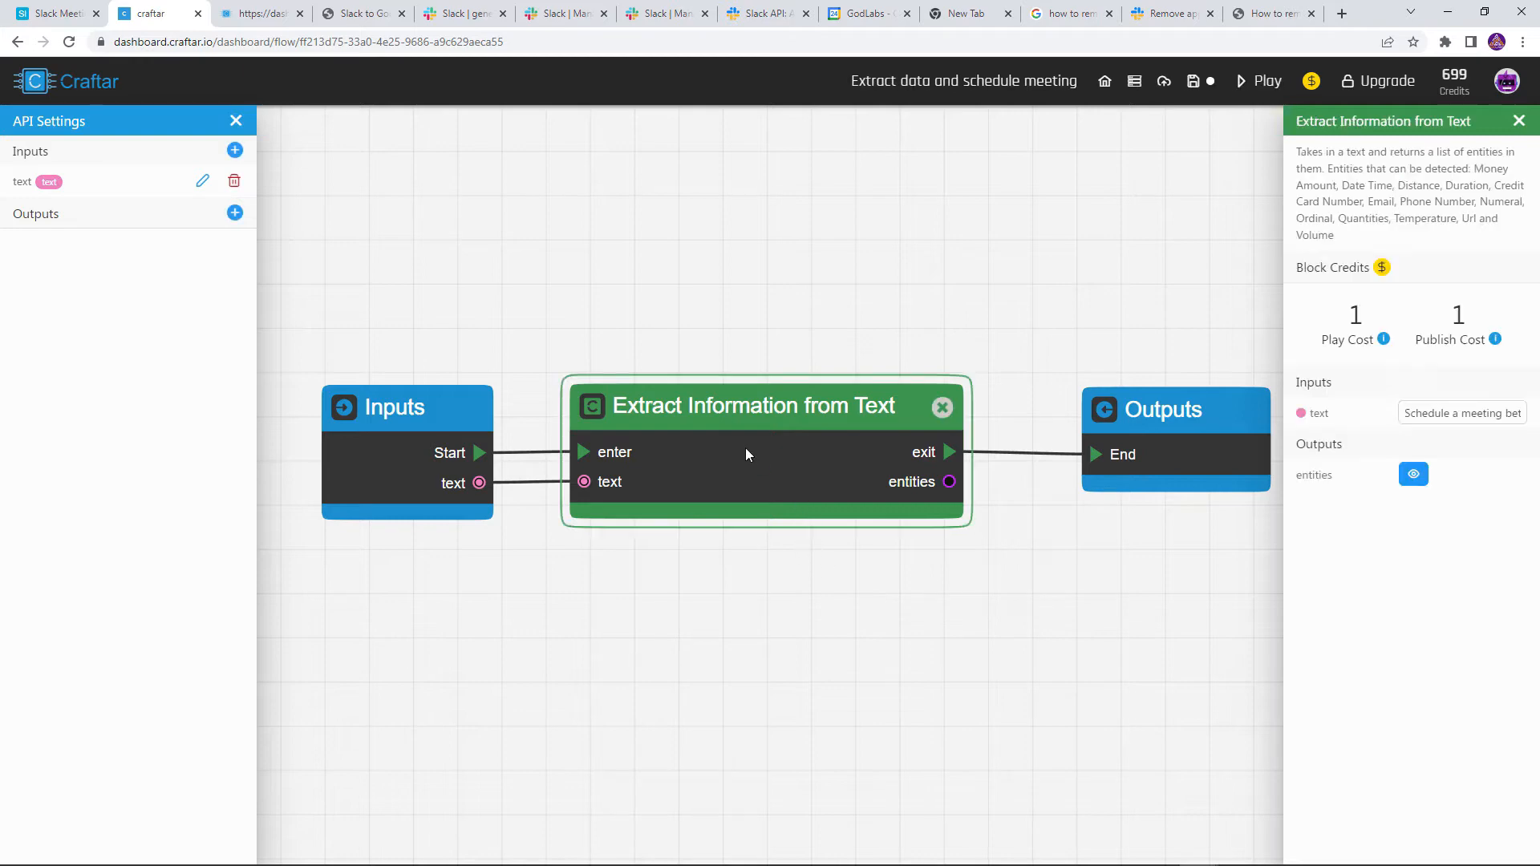
pyautogui.click(1413, 475)
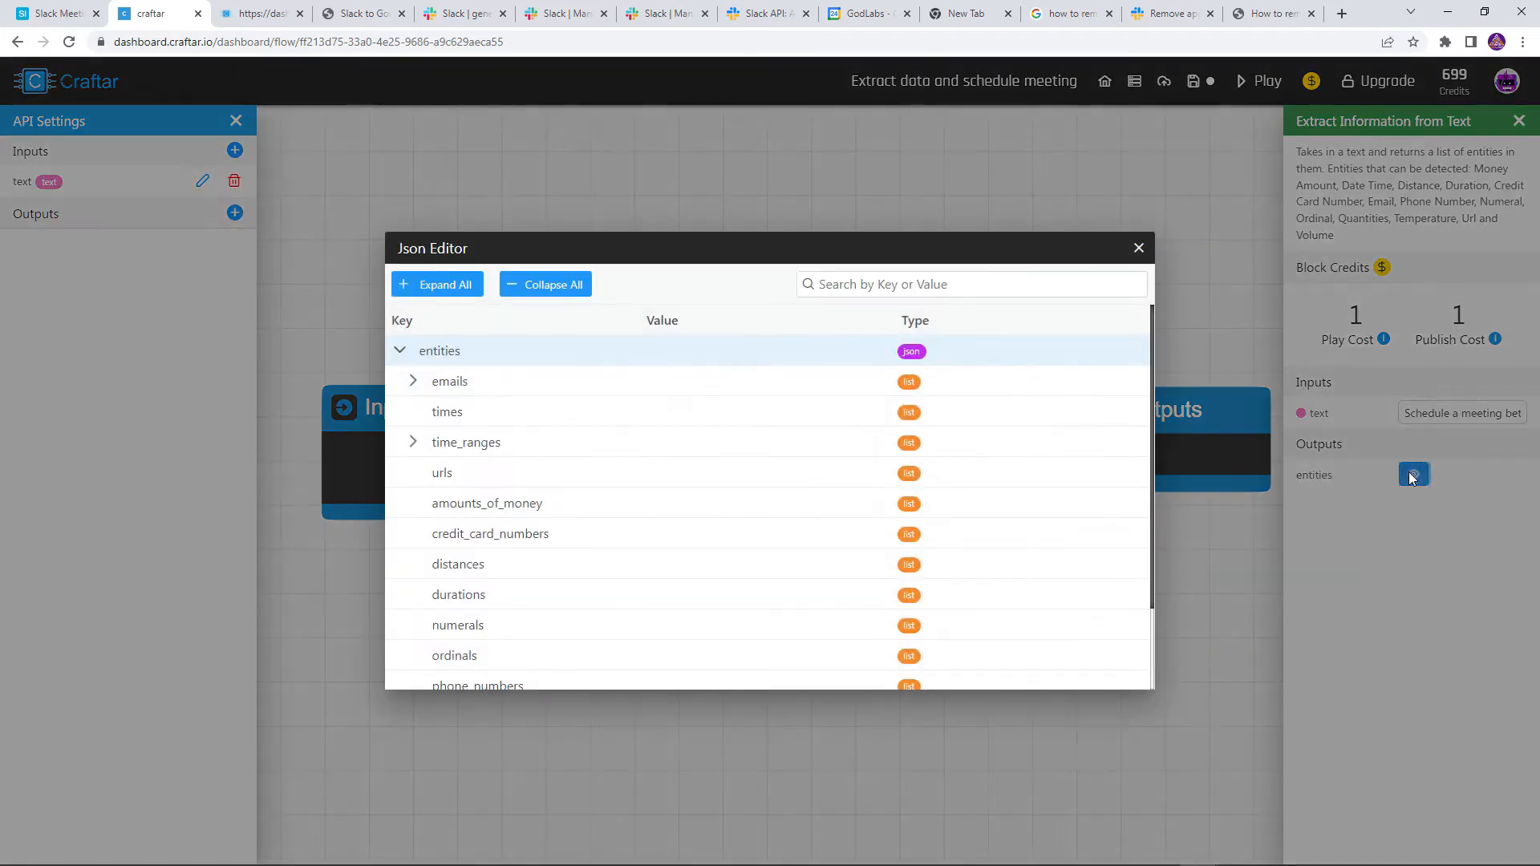
pyautogui.click(413, 382)
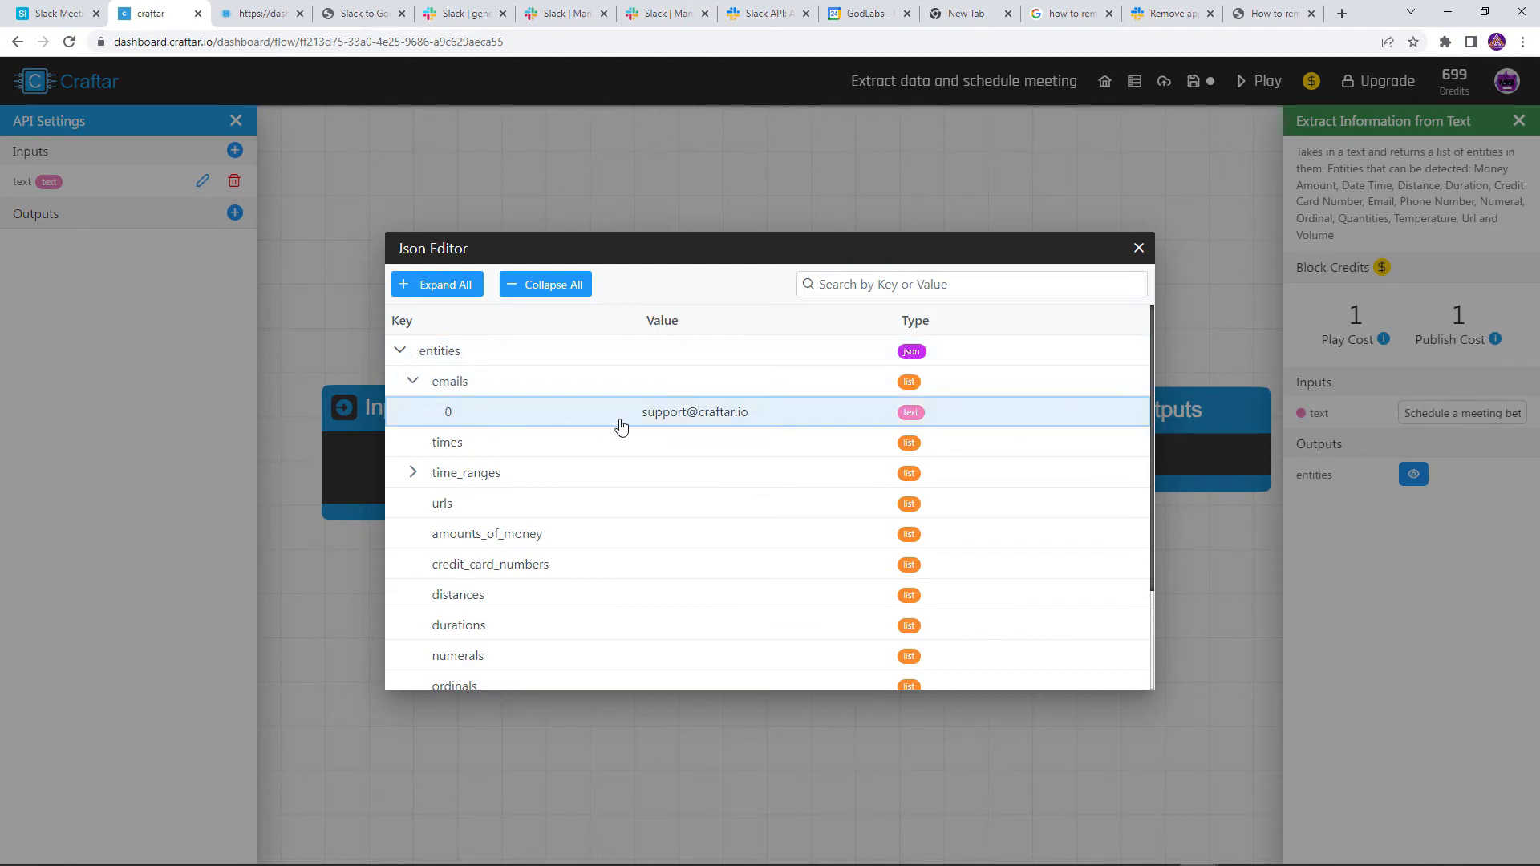
pyautogui.moveTo(622, 426); pyautogui.dragTo(417, 481)
pyautogui.click(413, 473)
pyautogui.click(425, 504)
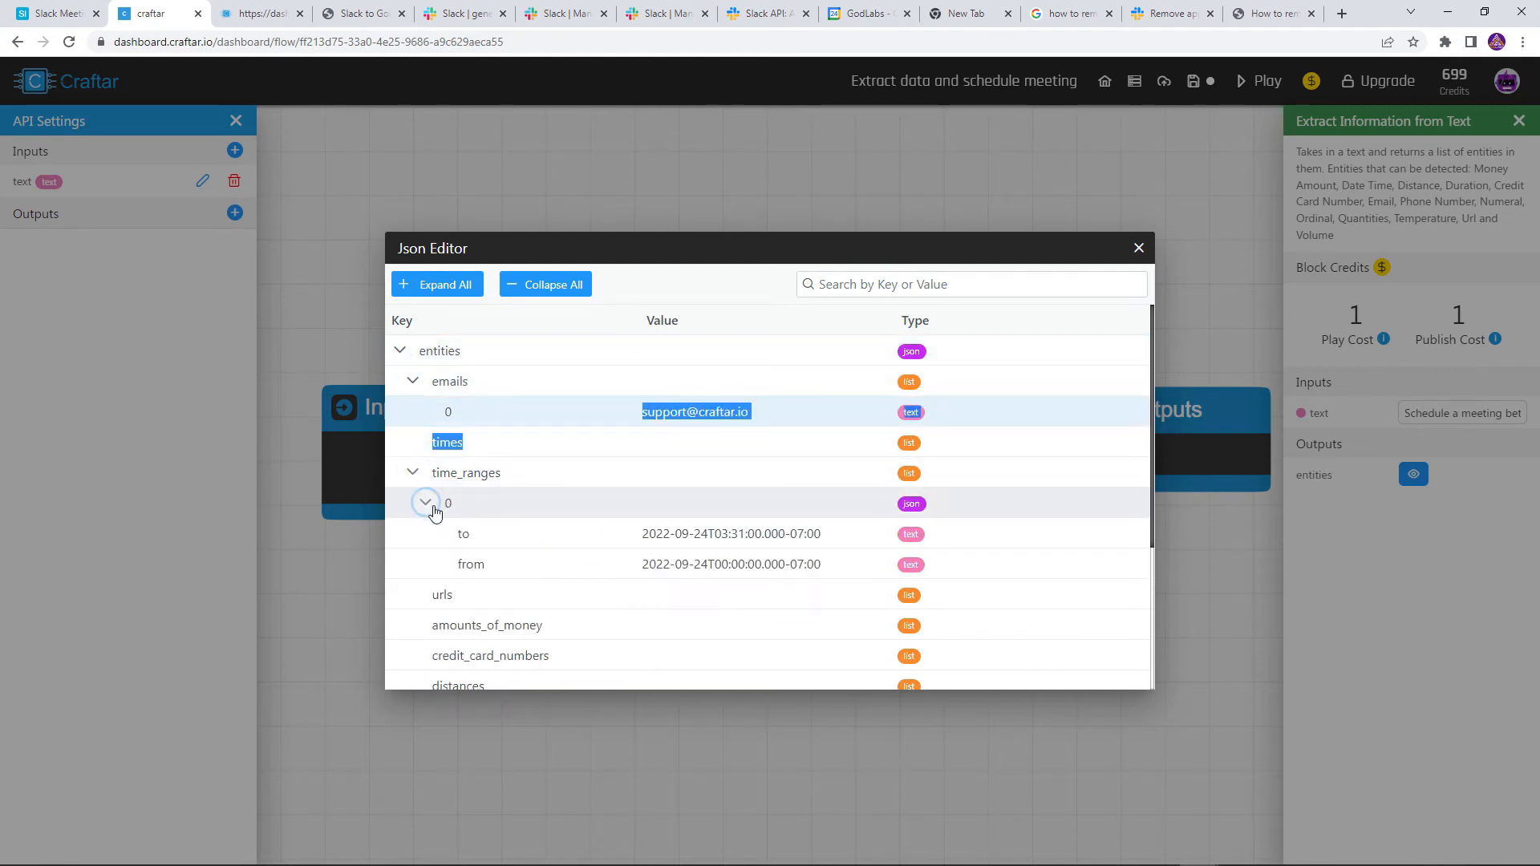
pyautogui.moveTo(729, 534); pyautogui.dragTo(826, 570)
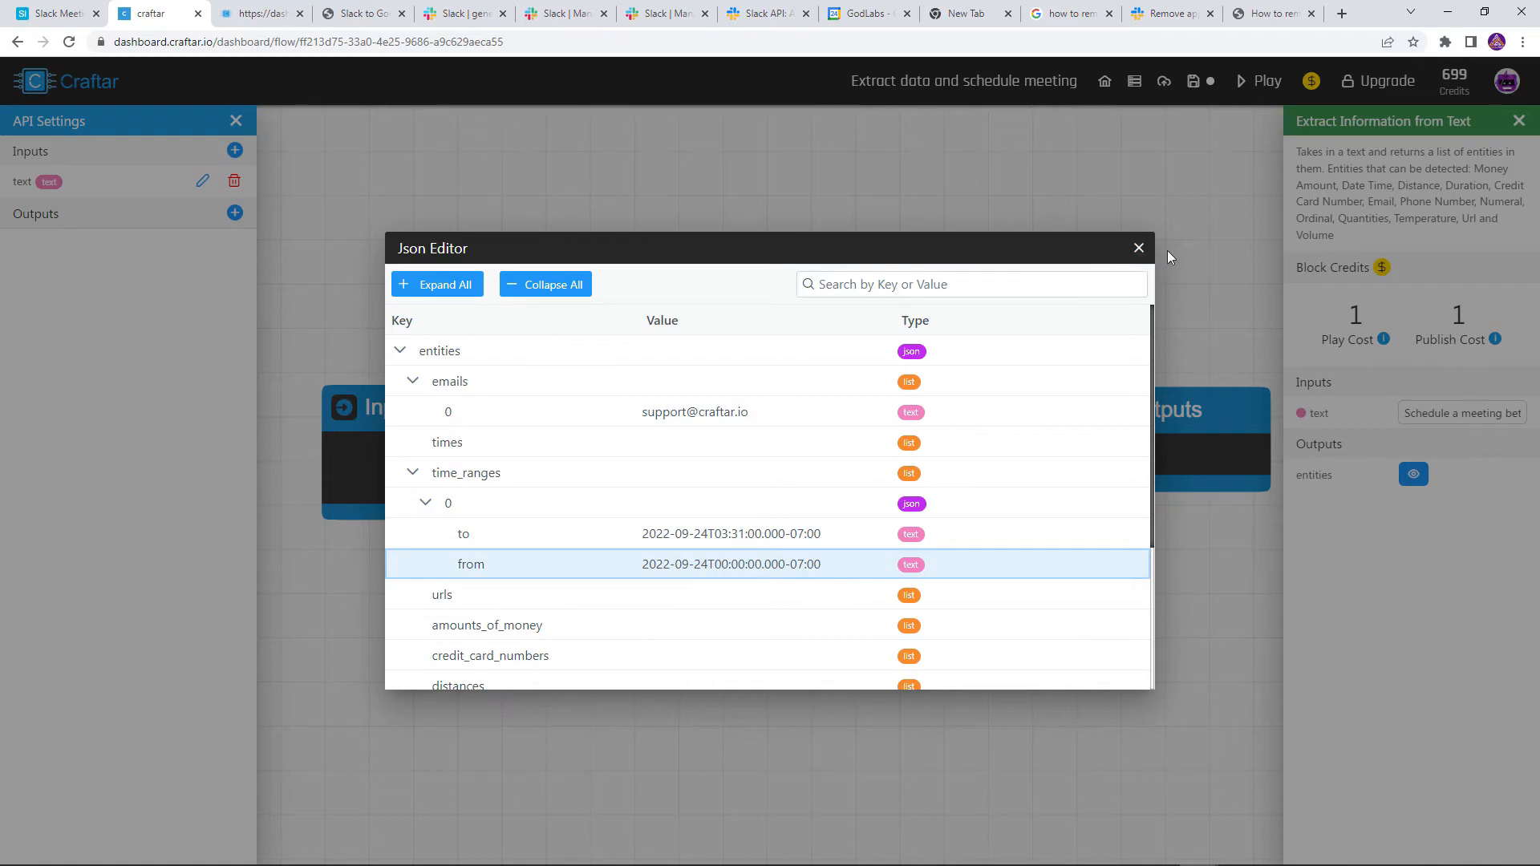
pyautogui.click(1139, 247)
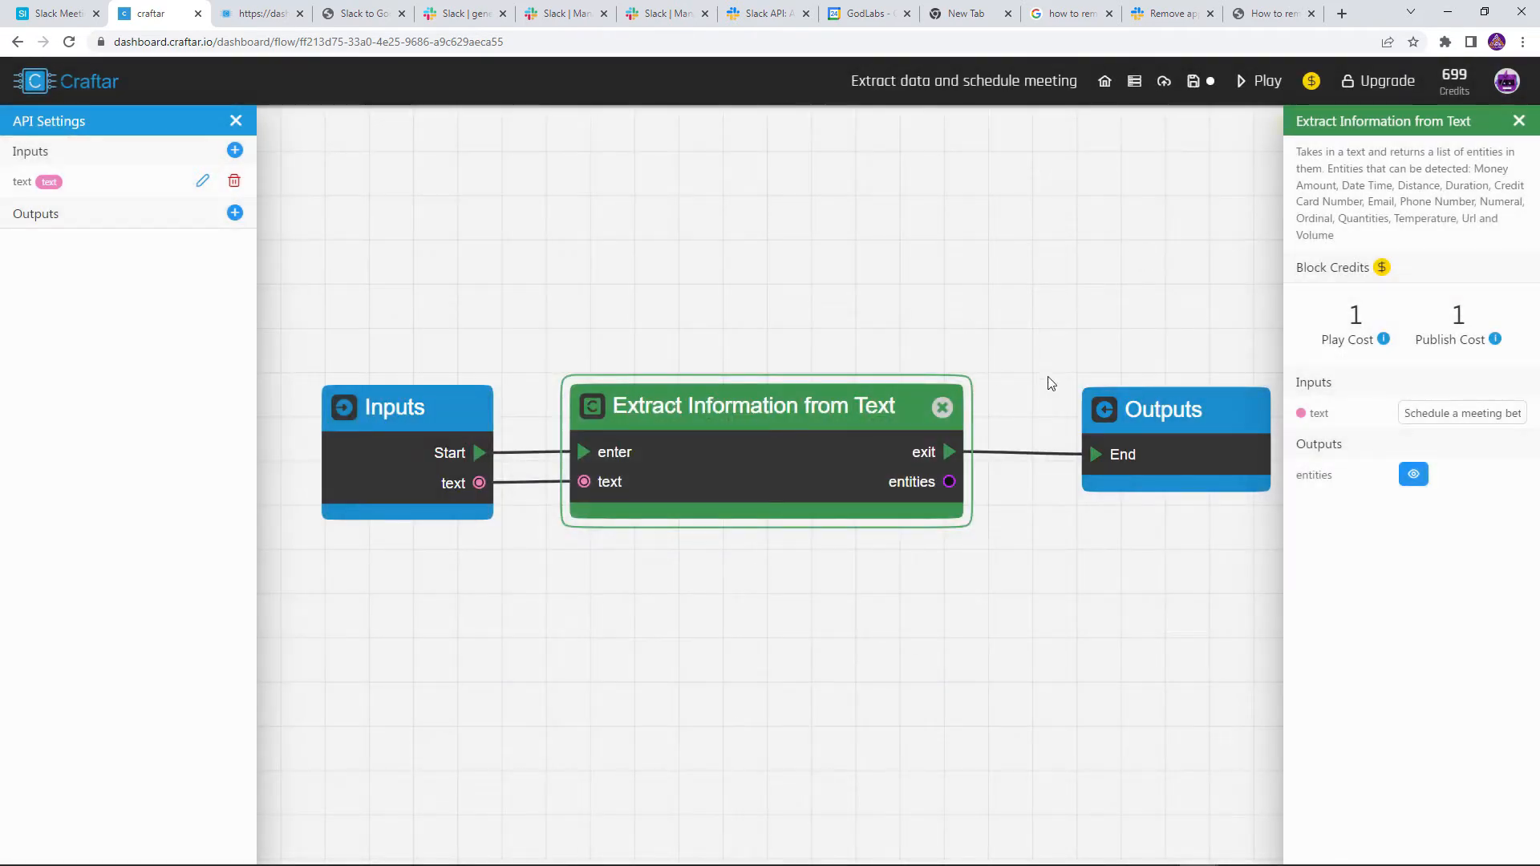
# Unlink the extraction exit from Outputs, move Outputs further right, and recheck the entities
pyautogui.click(1024, 454)
pyautogui.scroll(-1, 1061, 543)
pyautogui.moveTo(1060, 543); pyautogui.dragTo(779, 544)
pyautogui.moveTo(901, 459); pyautogui.dragTo(1127, 463)
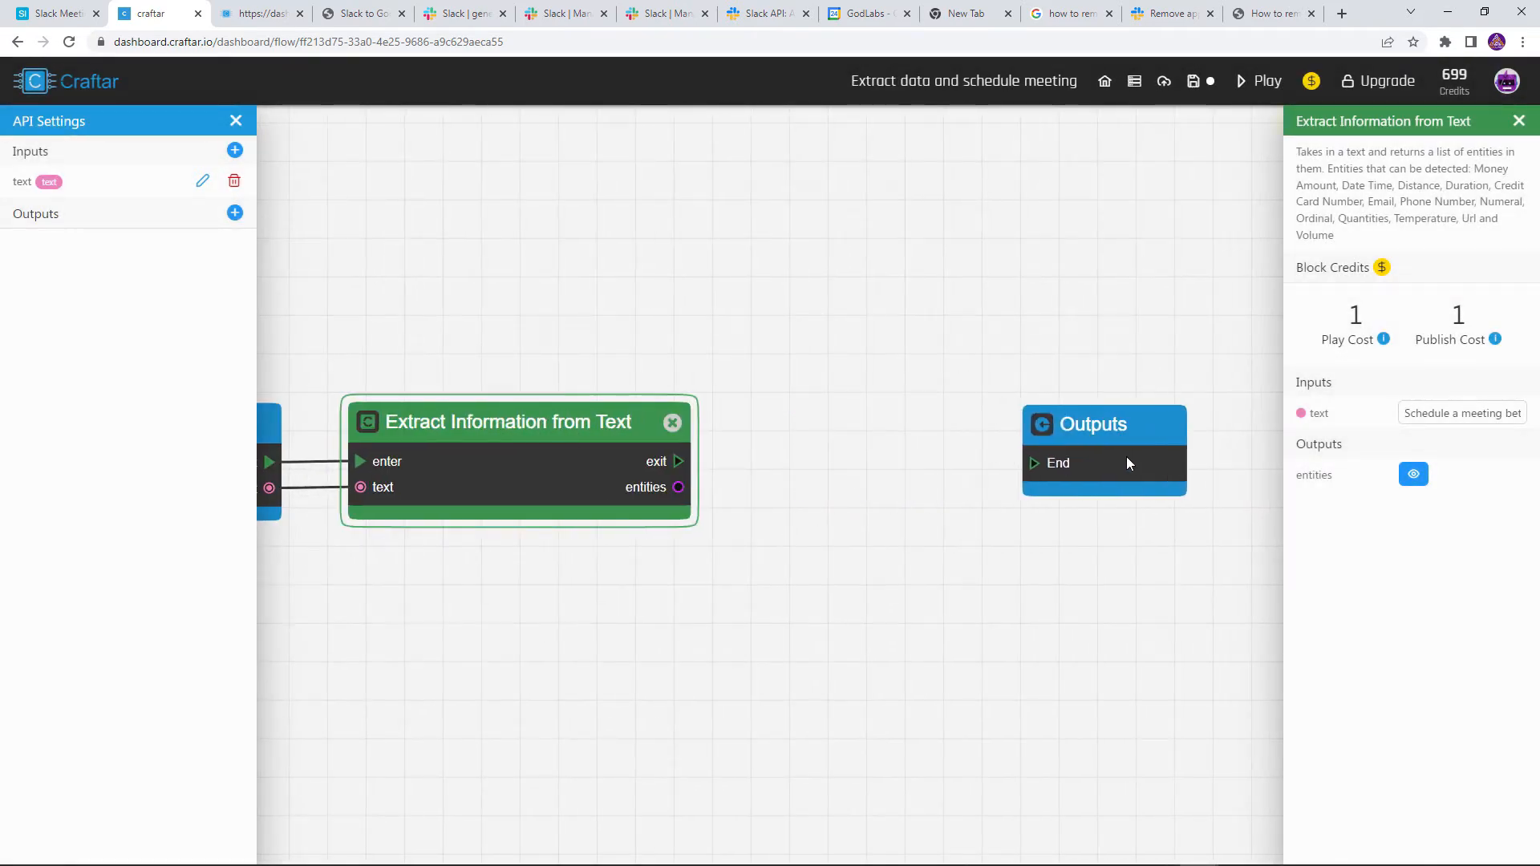
pyautogui.click(1413, 474)
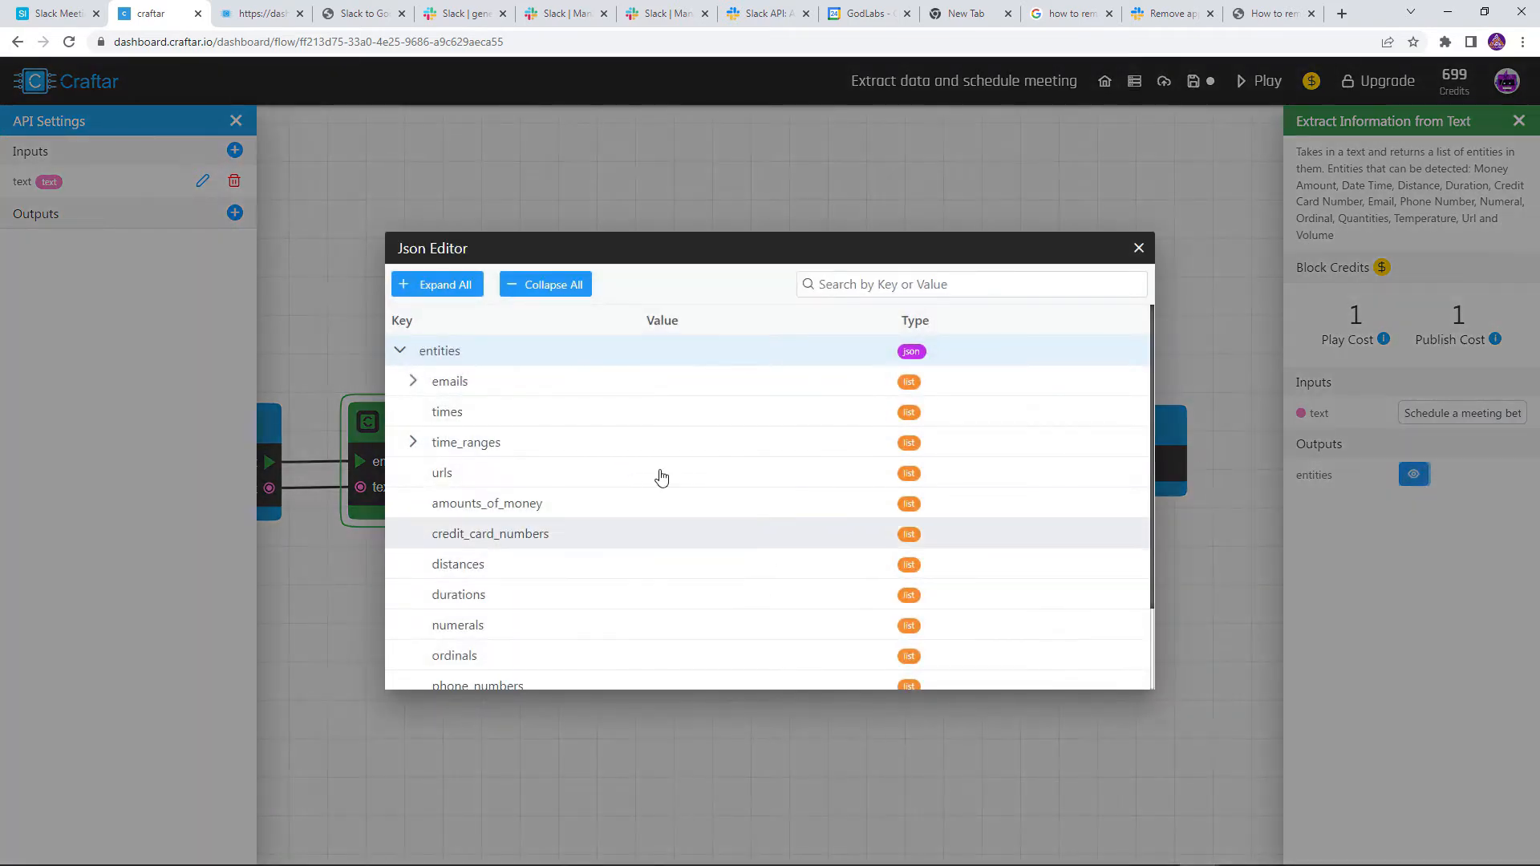
pyautogui.click(1139, 249)
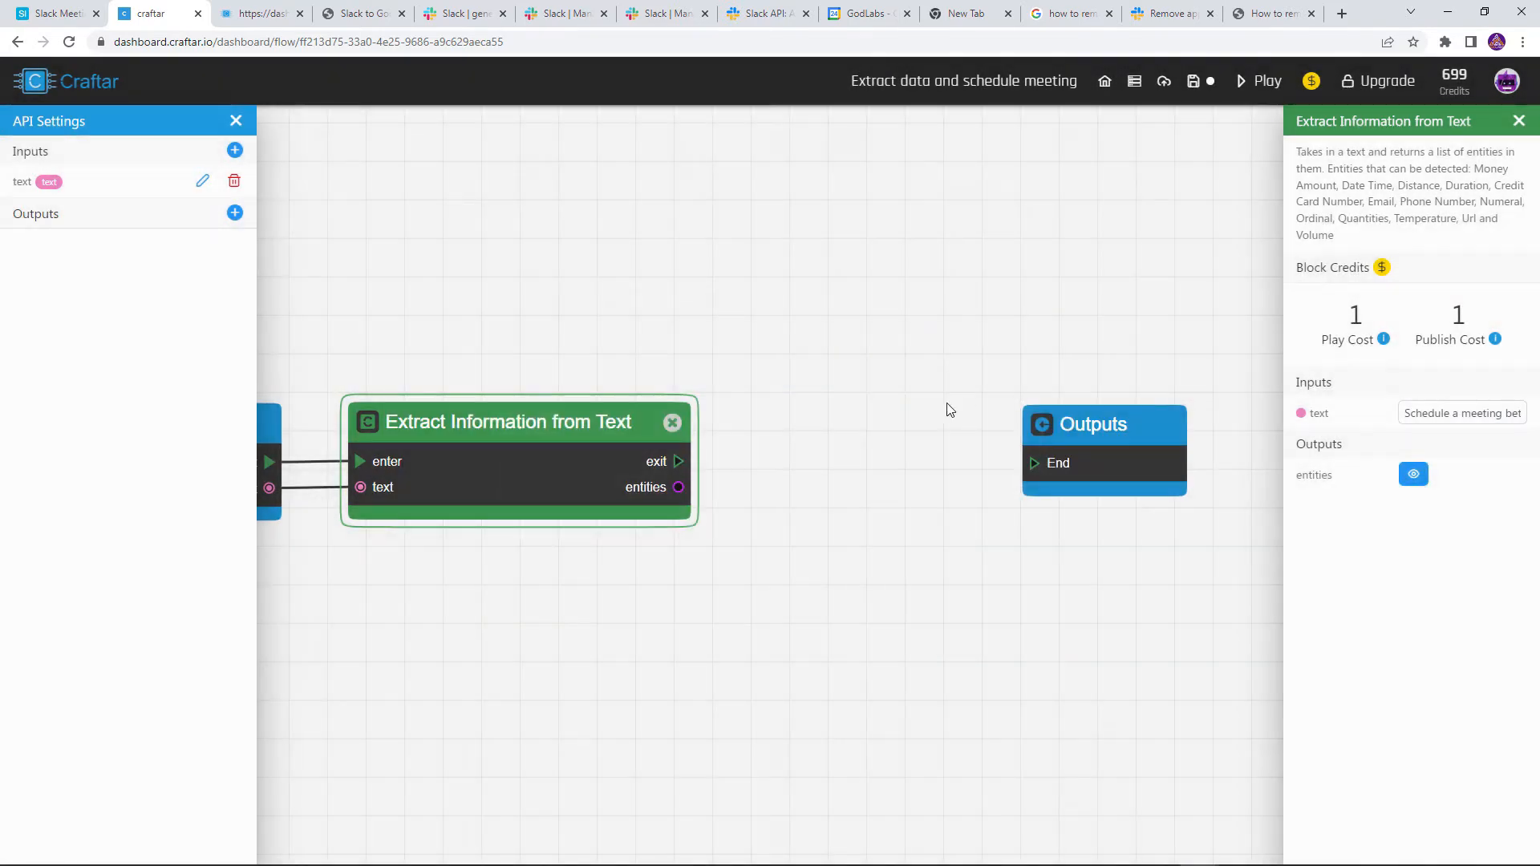
# Add a Remove Keys from List/JSON block fed by the extraction exit and extracted entities
pyautogui.rightClick(767, 360)
pyautogui.write('remove')
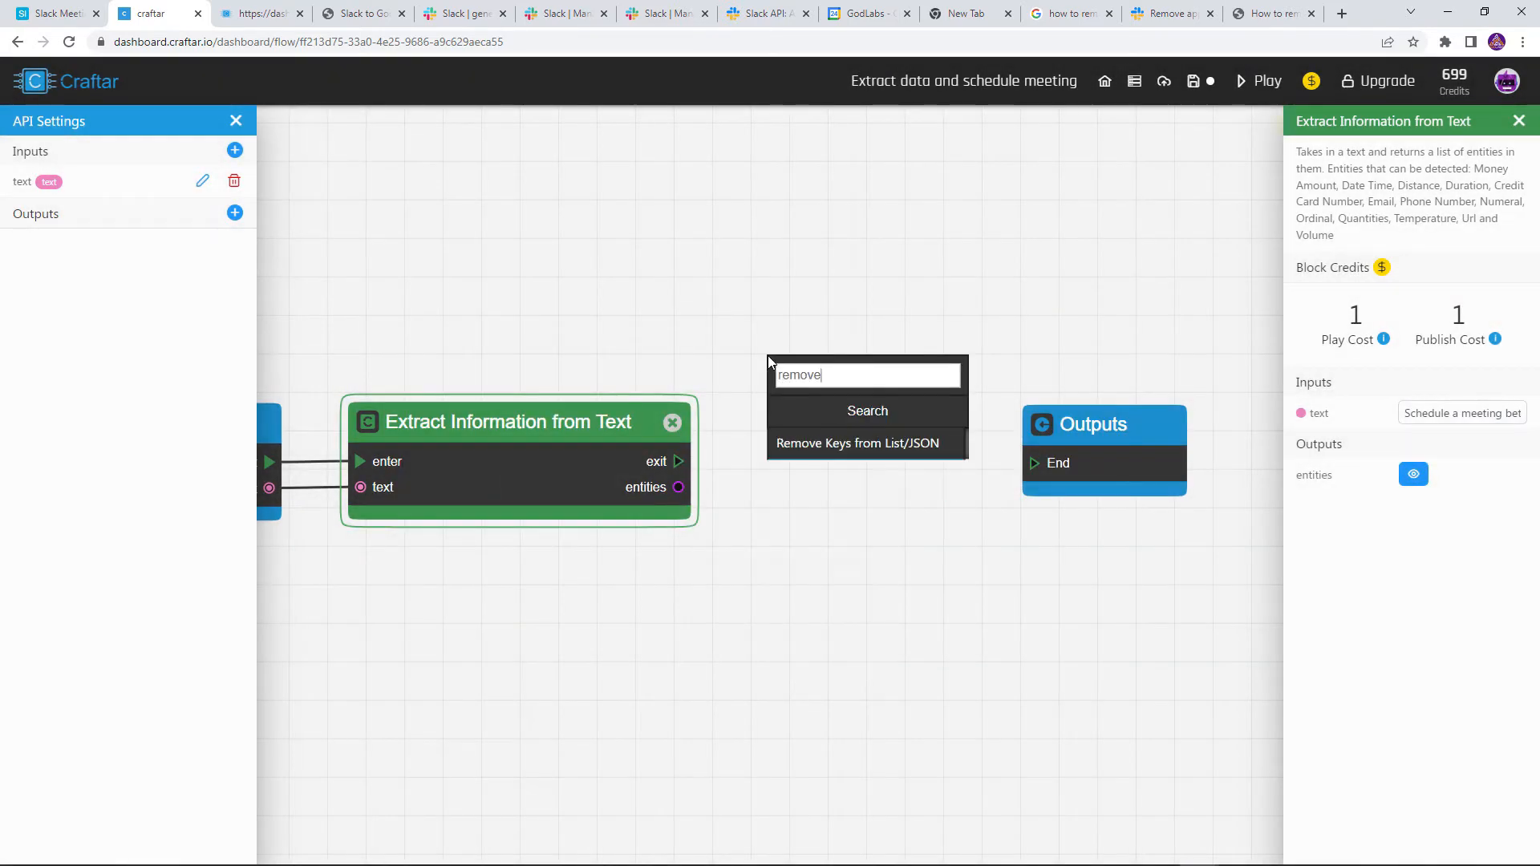
pyautogui.click(814, 445)
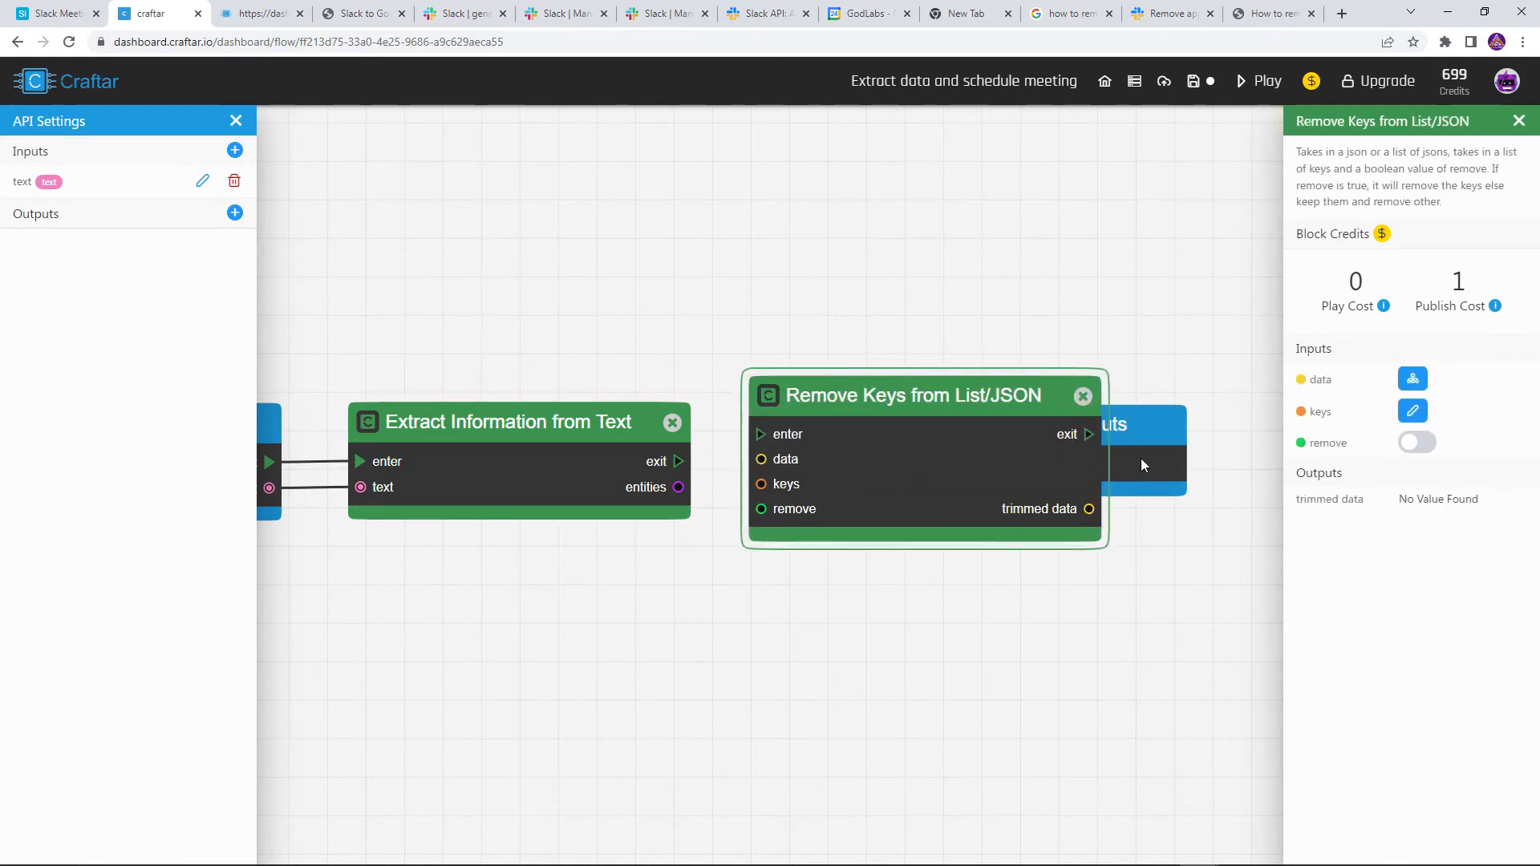
pyautogui.moveTo(680, 462); pyautogui.dragTo(760, 436)
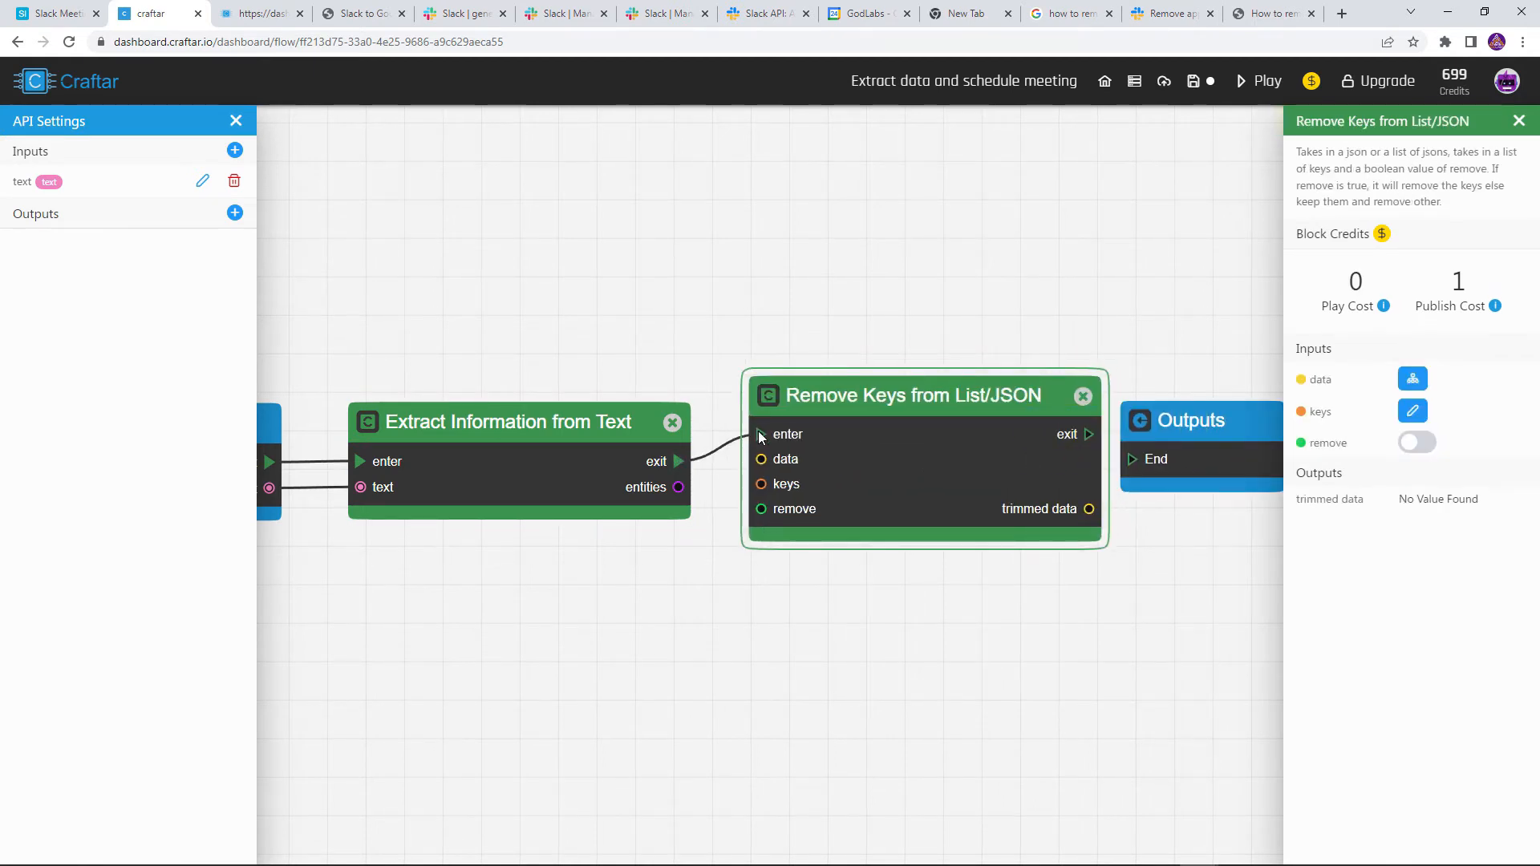
pyautogui.moveTo(993, 325); pyautogui.dragTo(970, 338)
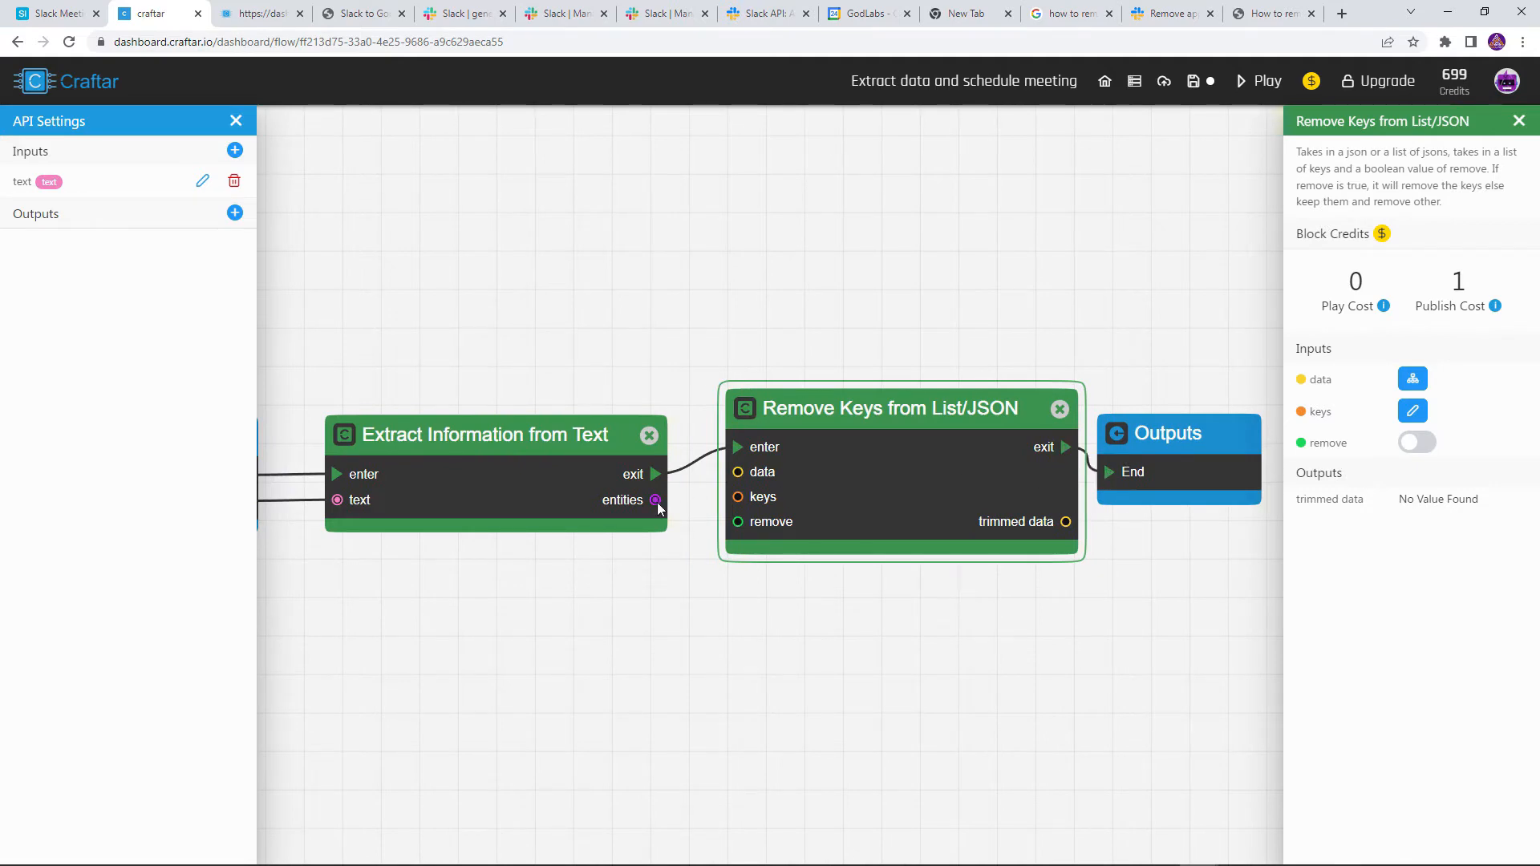
pyautogui.moveTo(656, 500); pyautogui.dragTo(738, 475)
# Set the Remove Keys keys list to emails and time_ranges
pyautogui.click(1409, 414)
pyautogui.click(1441, 411)
pyautogui.click(1359, 447)
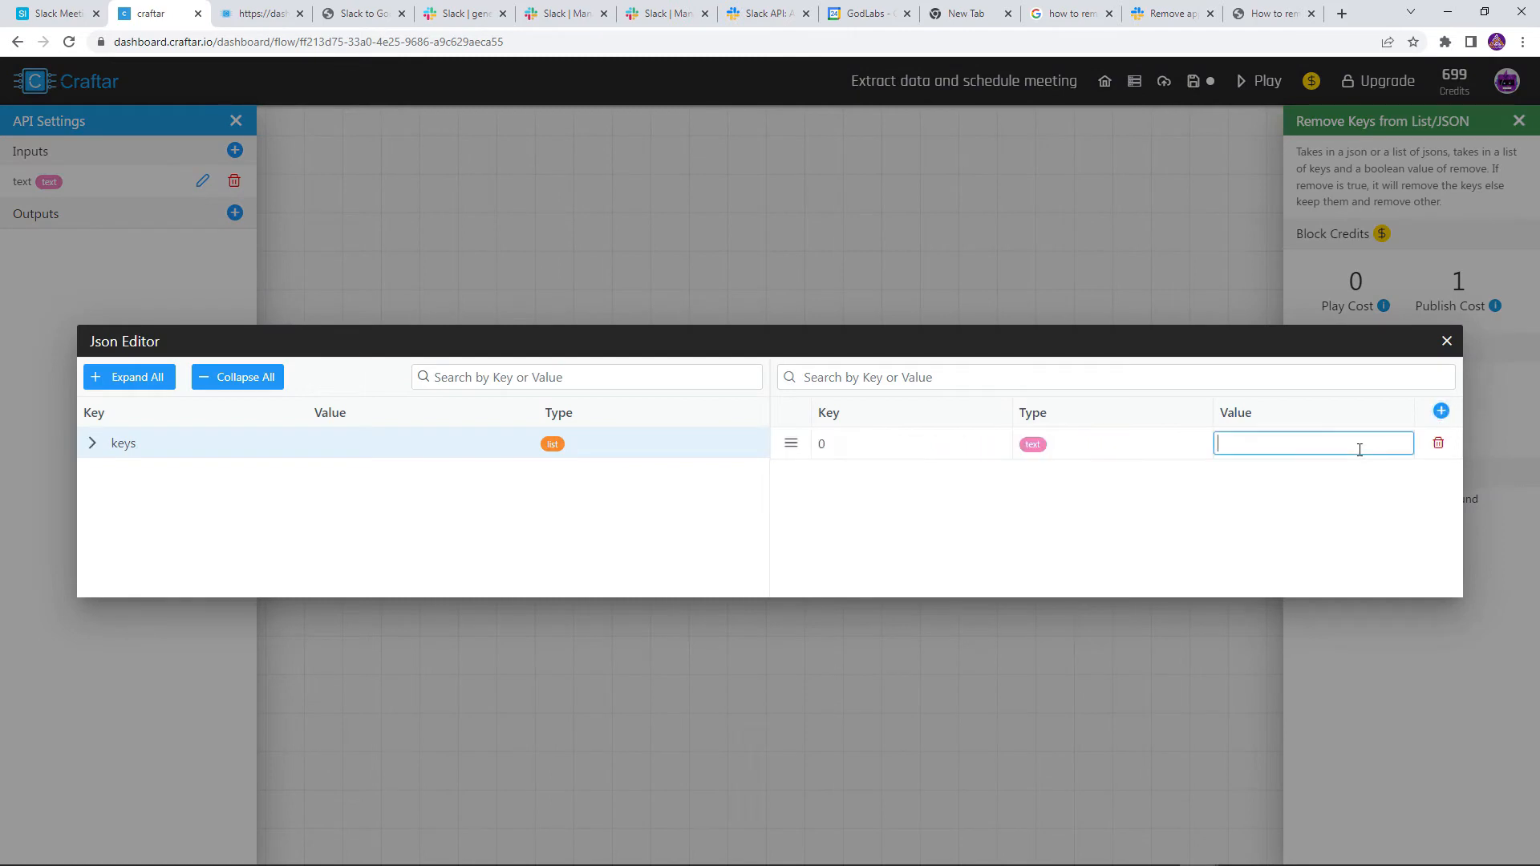
pyautogui.write('emails')
pyautogui.press('Return')
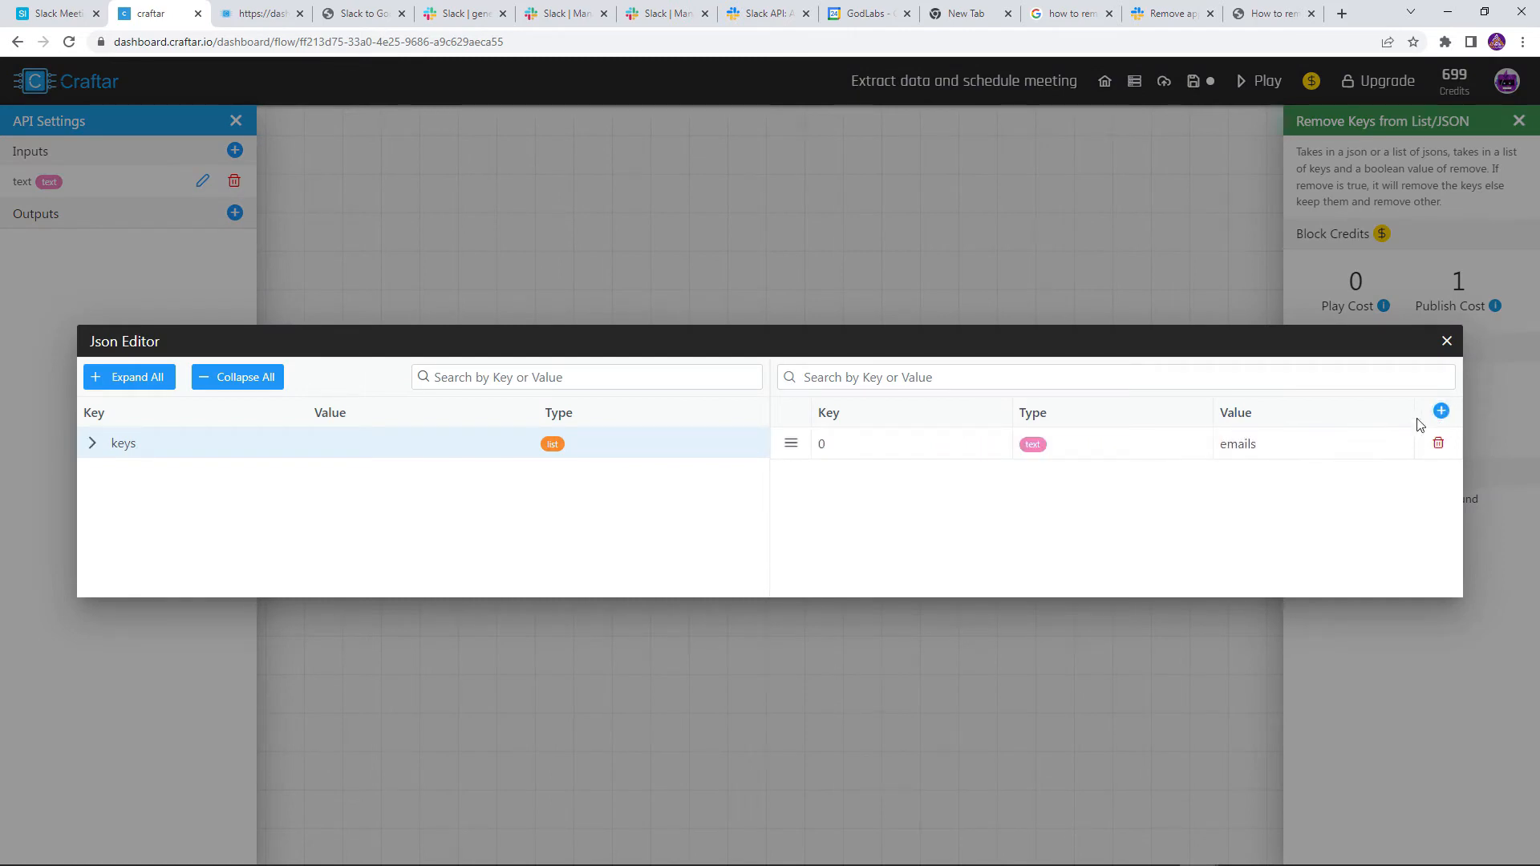
pyautogui.click(1441, 411)
pyautogui.click(1337, 473)
pyautogui.write('time_')
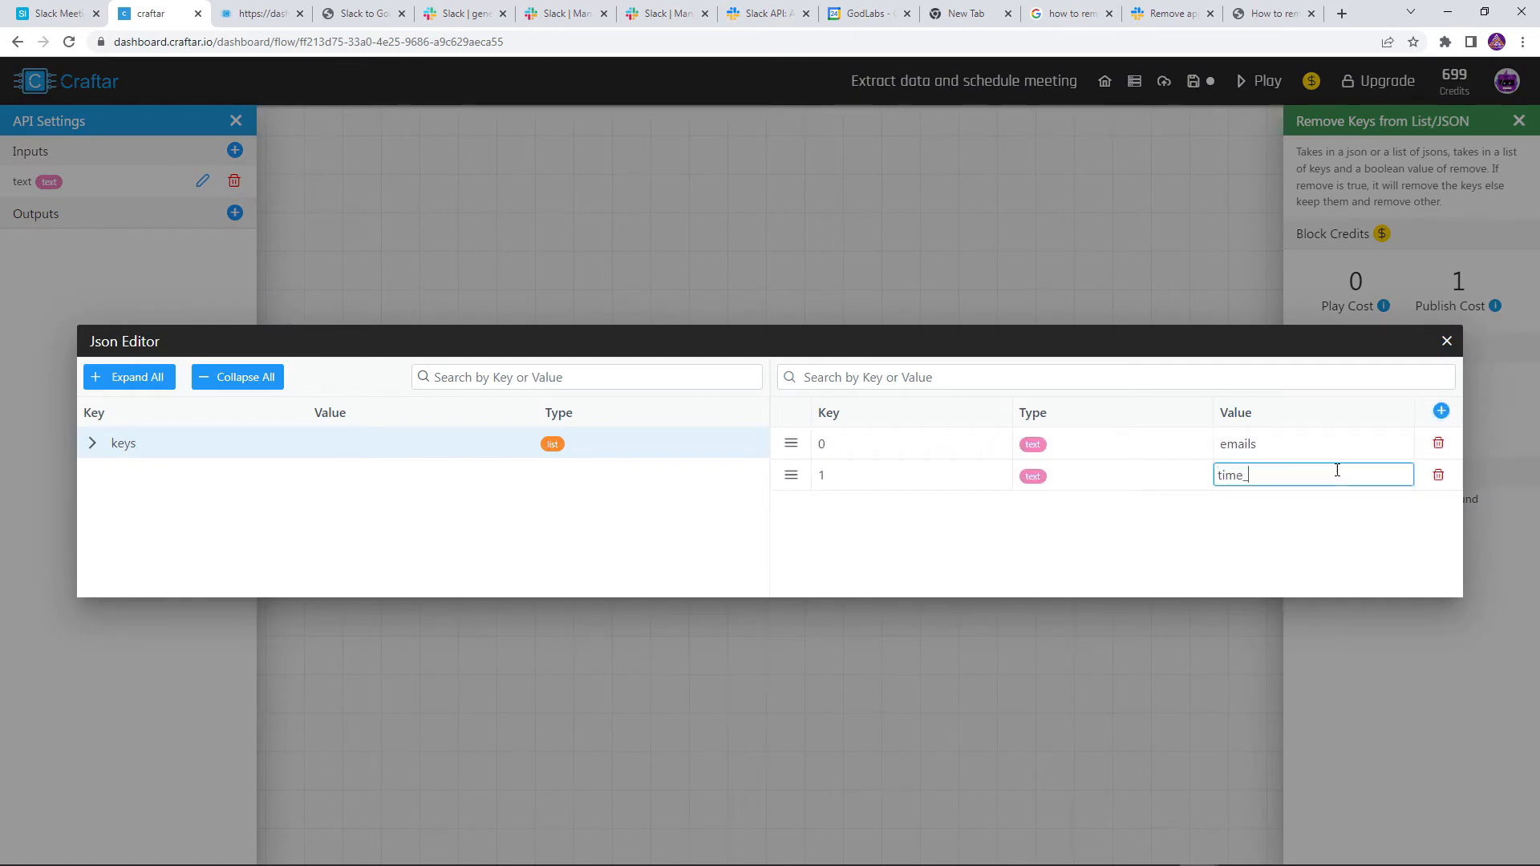
pyautogui.write('ranges')
pyautogui.press('Return')
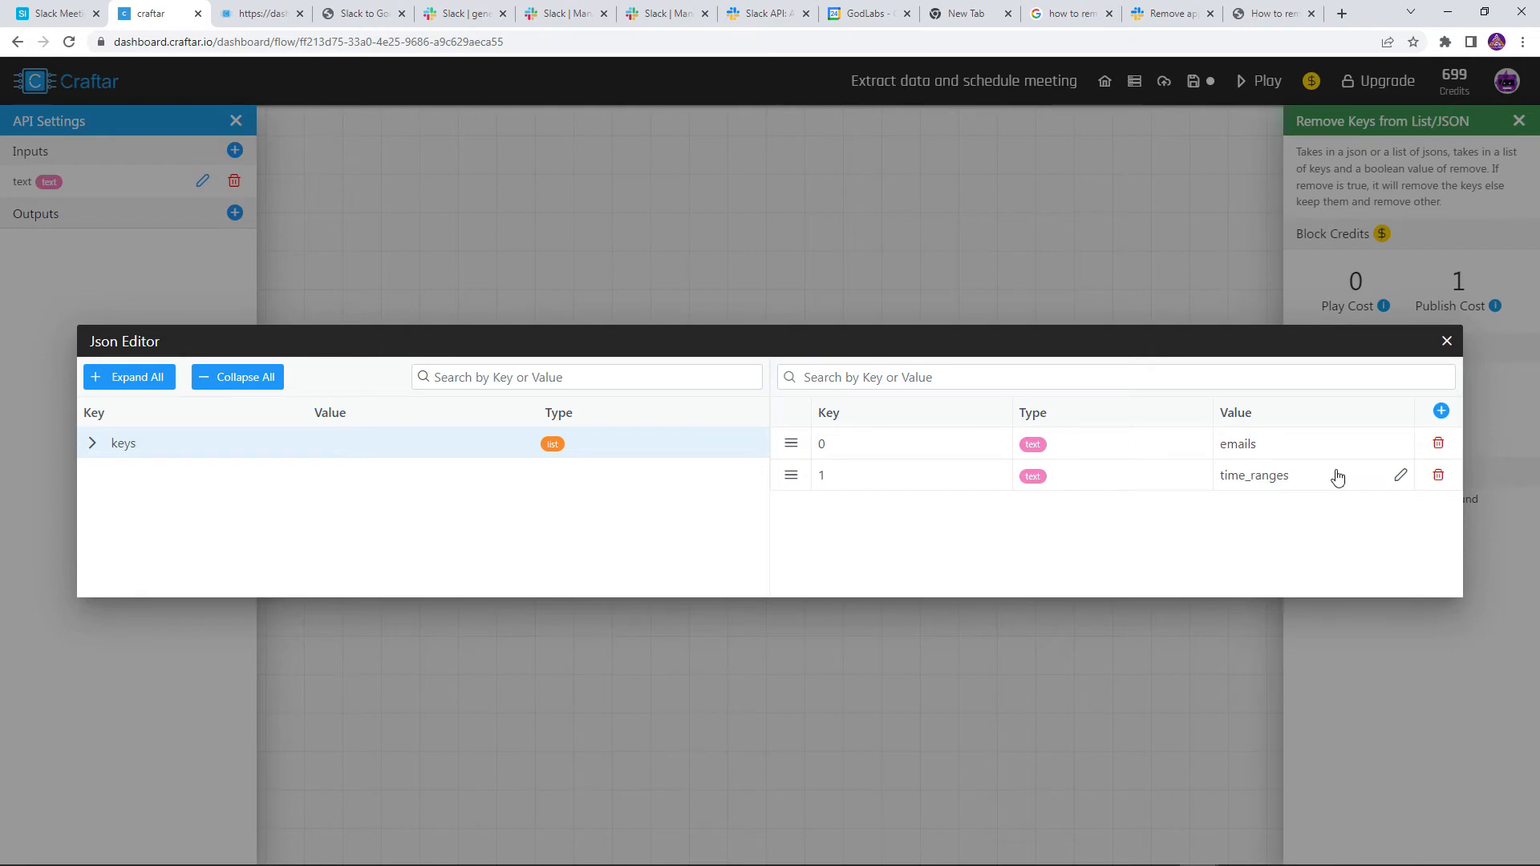
pyautogui.click(1446, 342)
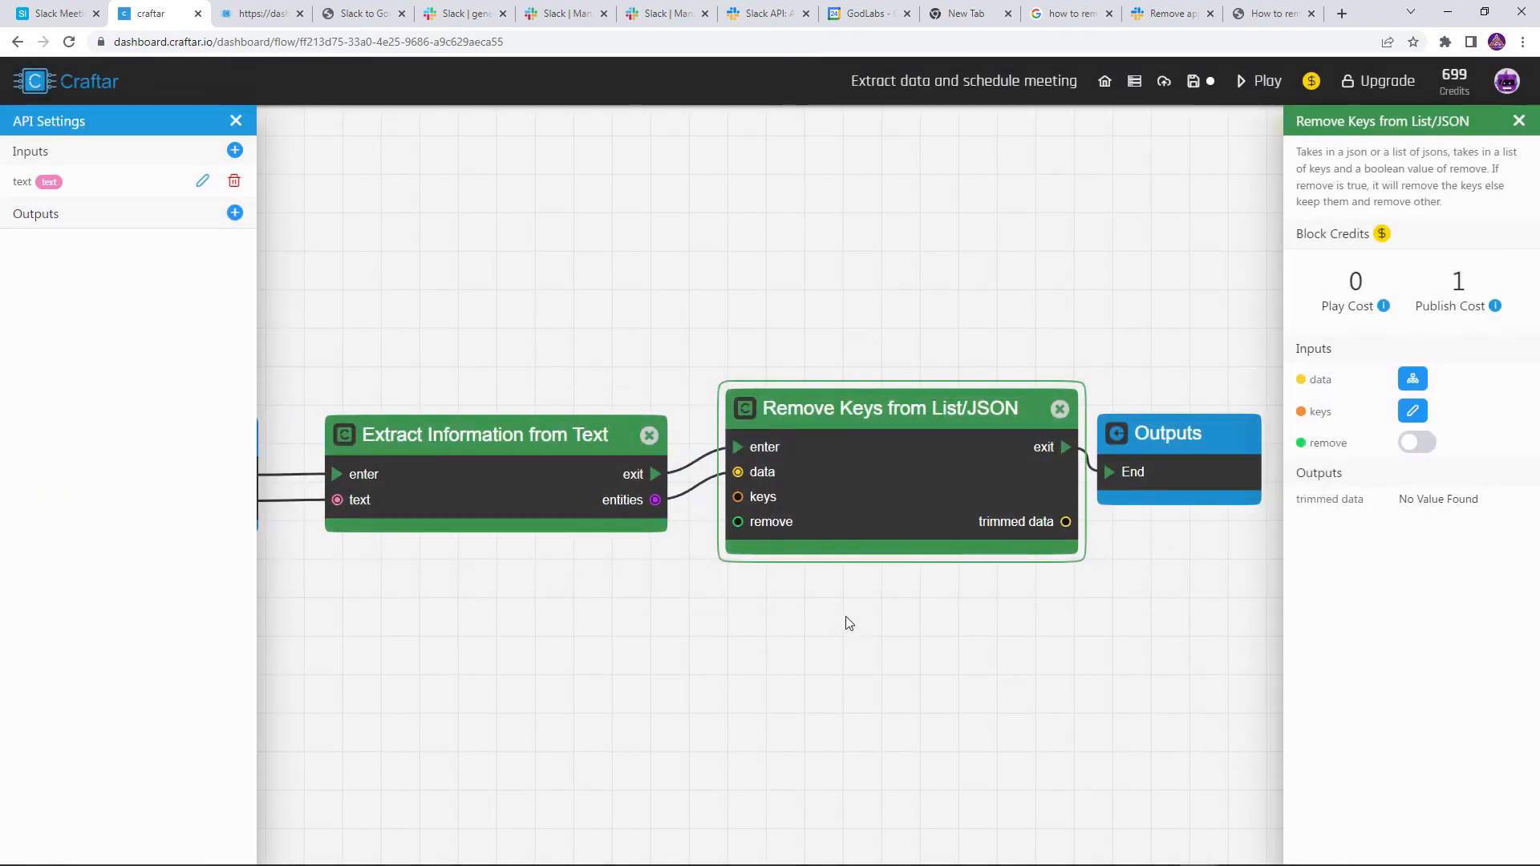
# Run the flow, verify the trimmed data holds only emails and time_ranges, and save
pyautogui.moveTo(819, 617); pyautogui.dragTo(921, 605)
pyautogui.scroll(-1, 922, 607)
pyautogui.moveTo(949, 488); pyautogui.dragTo(937, 488)
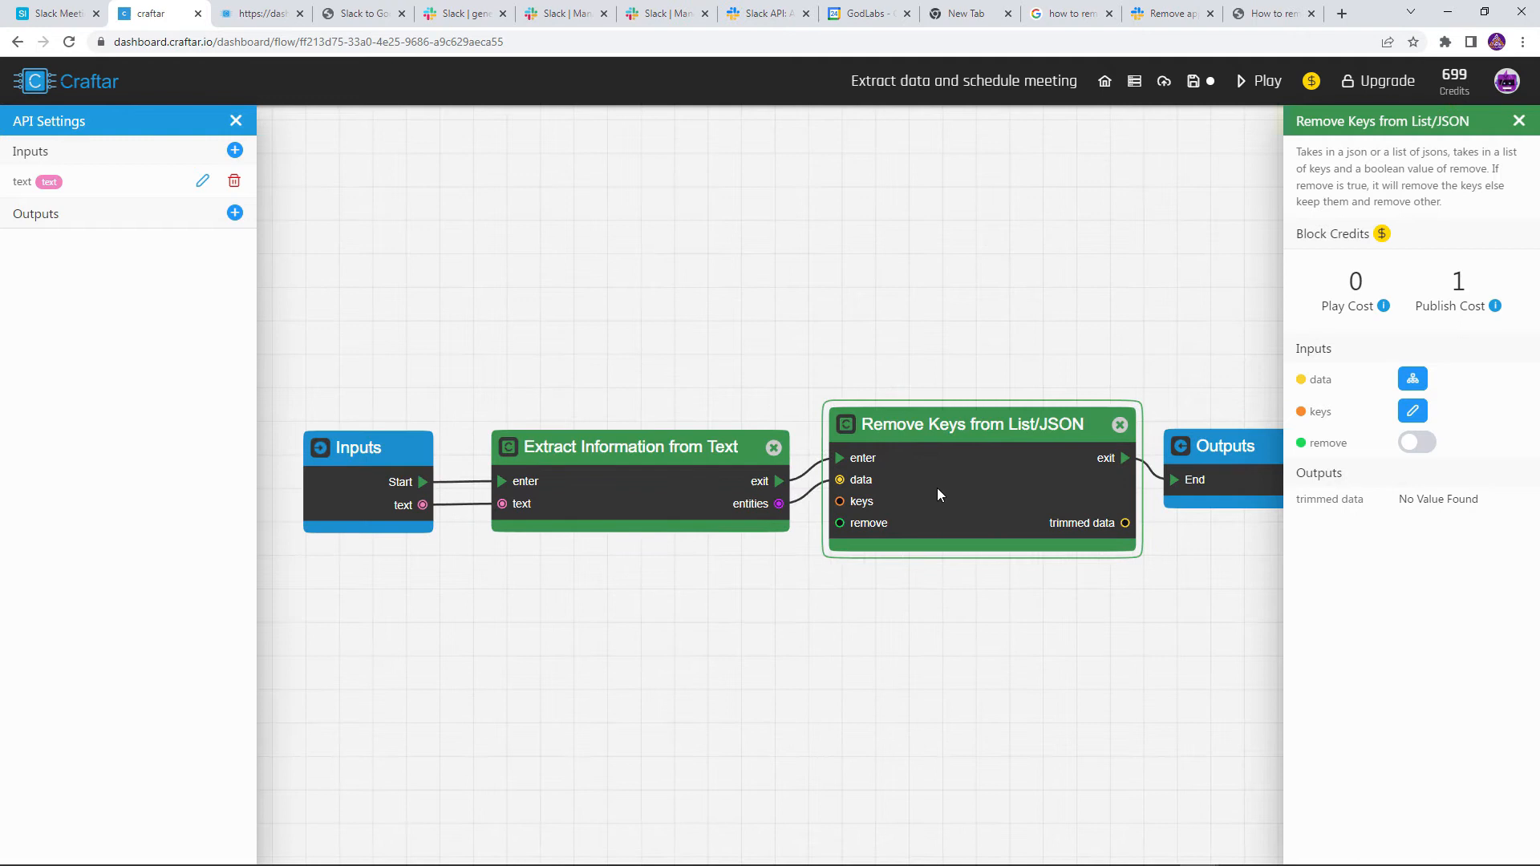
pyautogui.click(1239, 90)
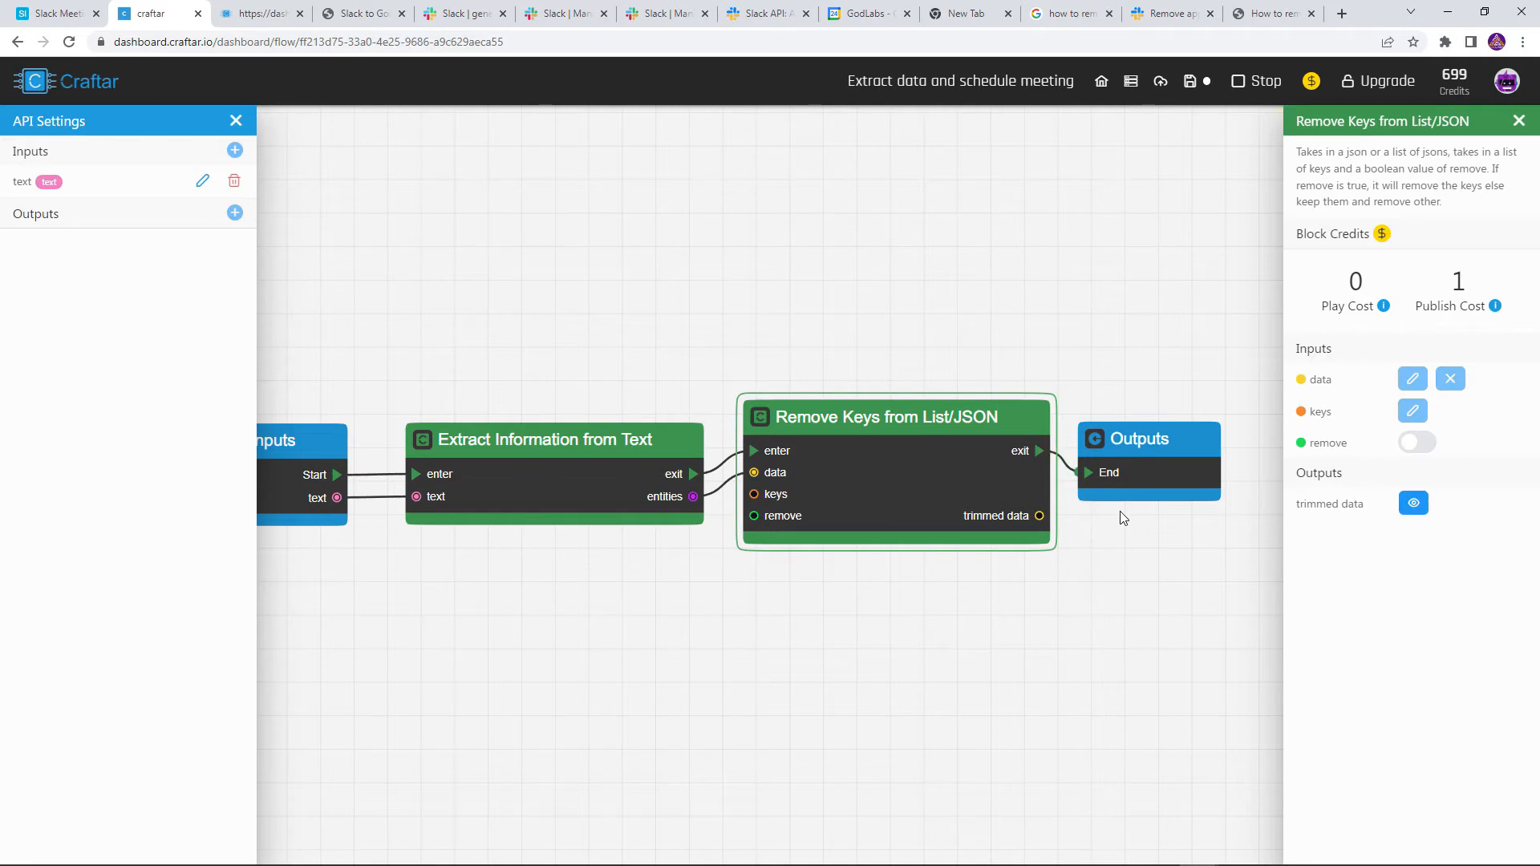
pyautogui.click(1412, 504)
pyautogui.click(412, 473)
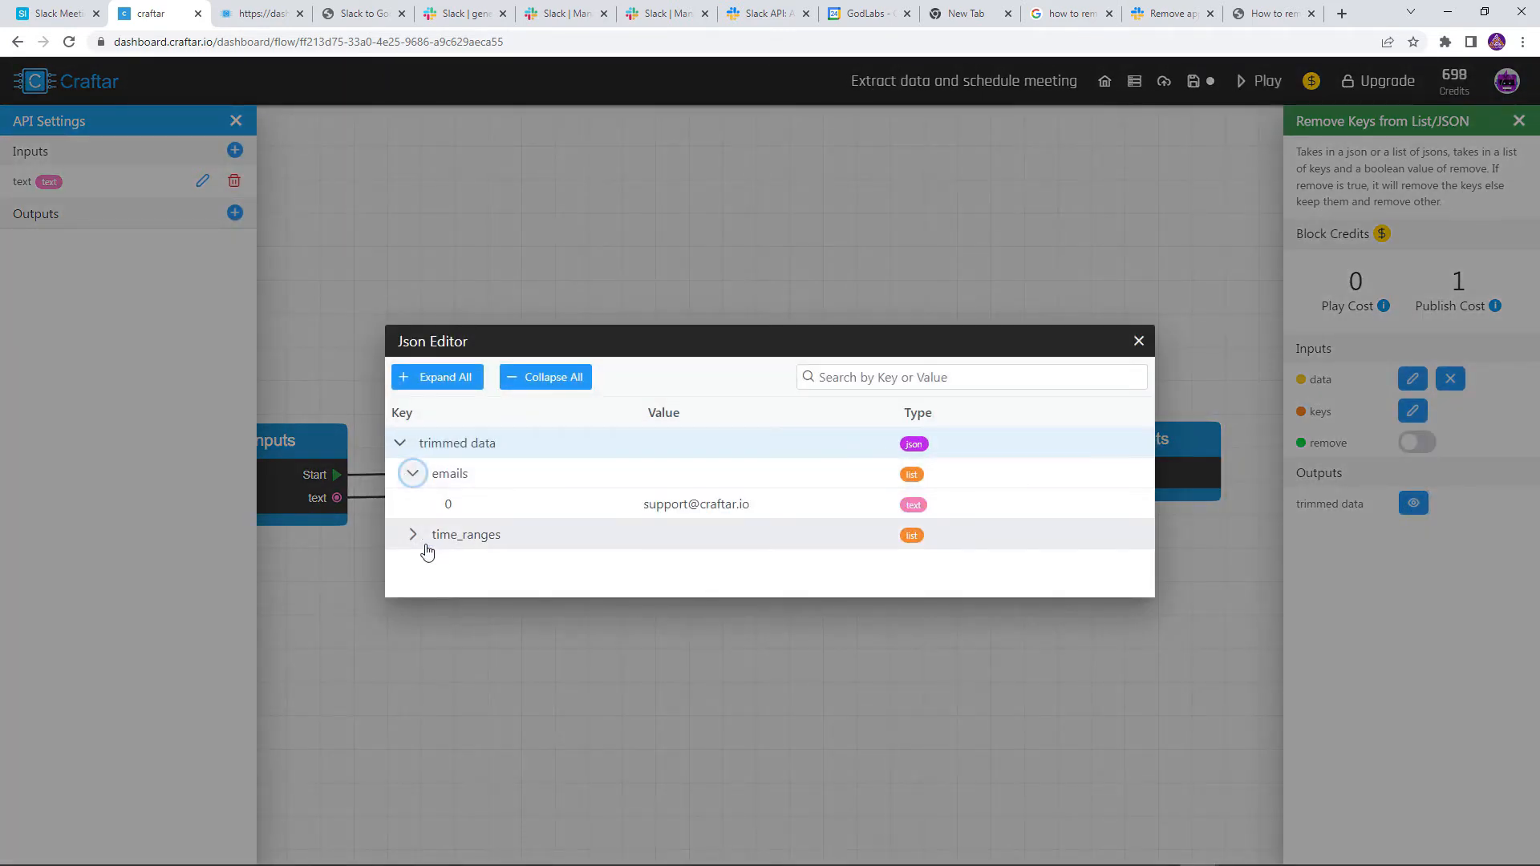
pyautogui.click(413, 537)
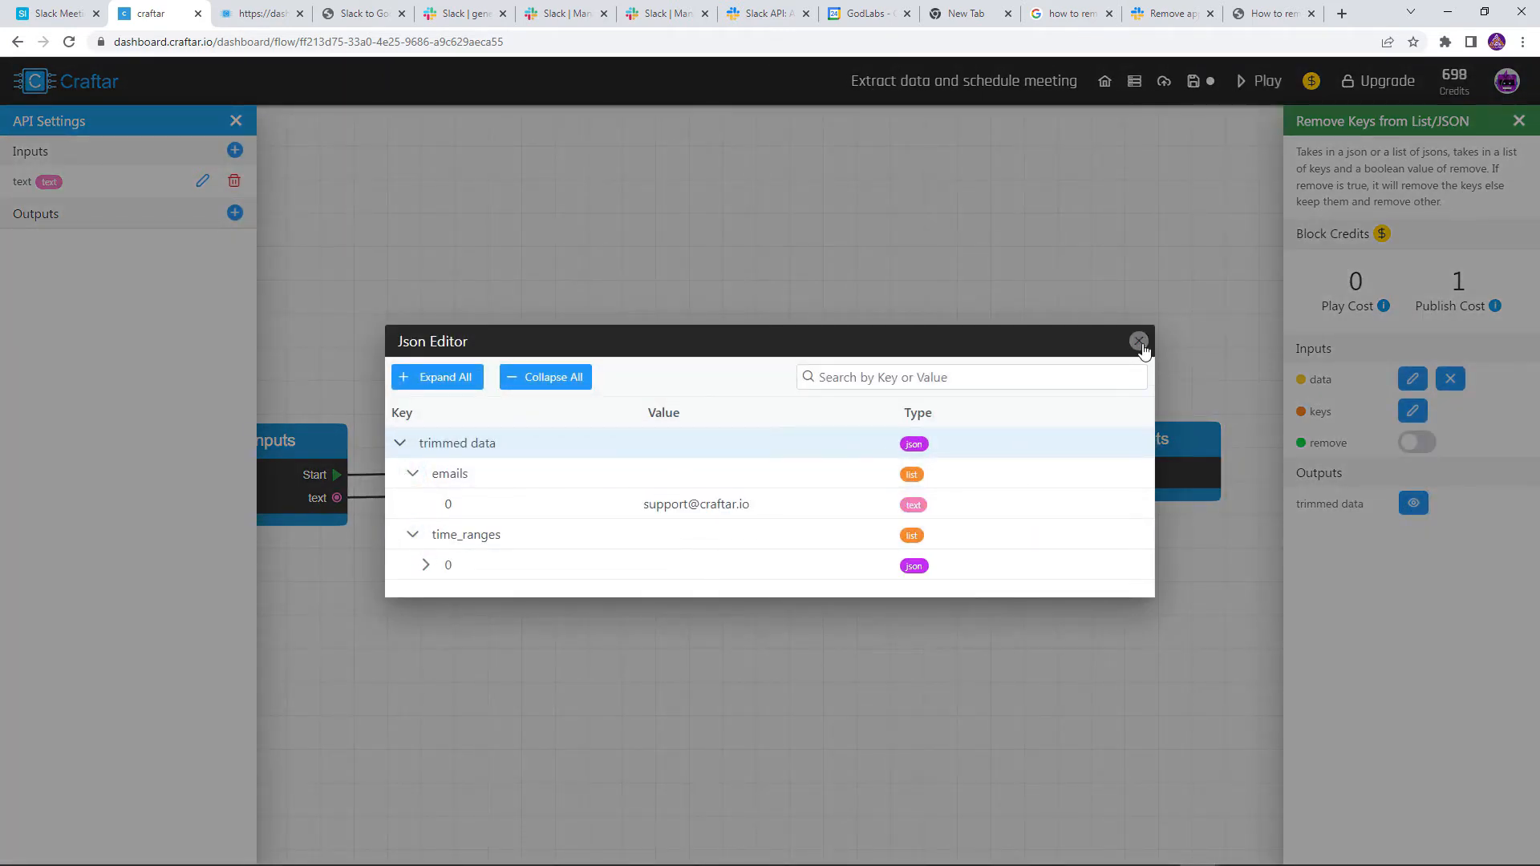
pyautogui.click(1138, 341)
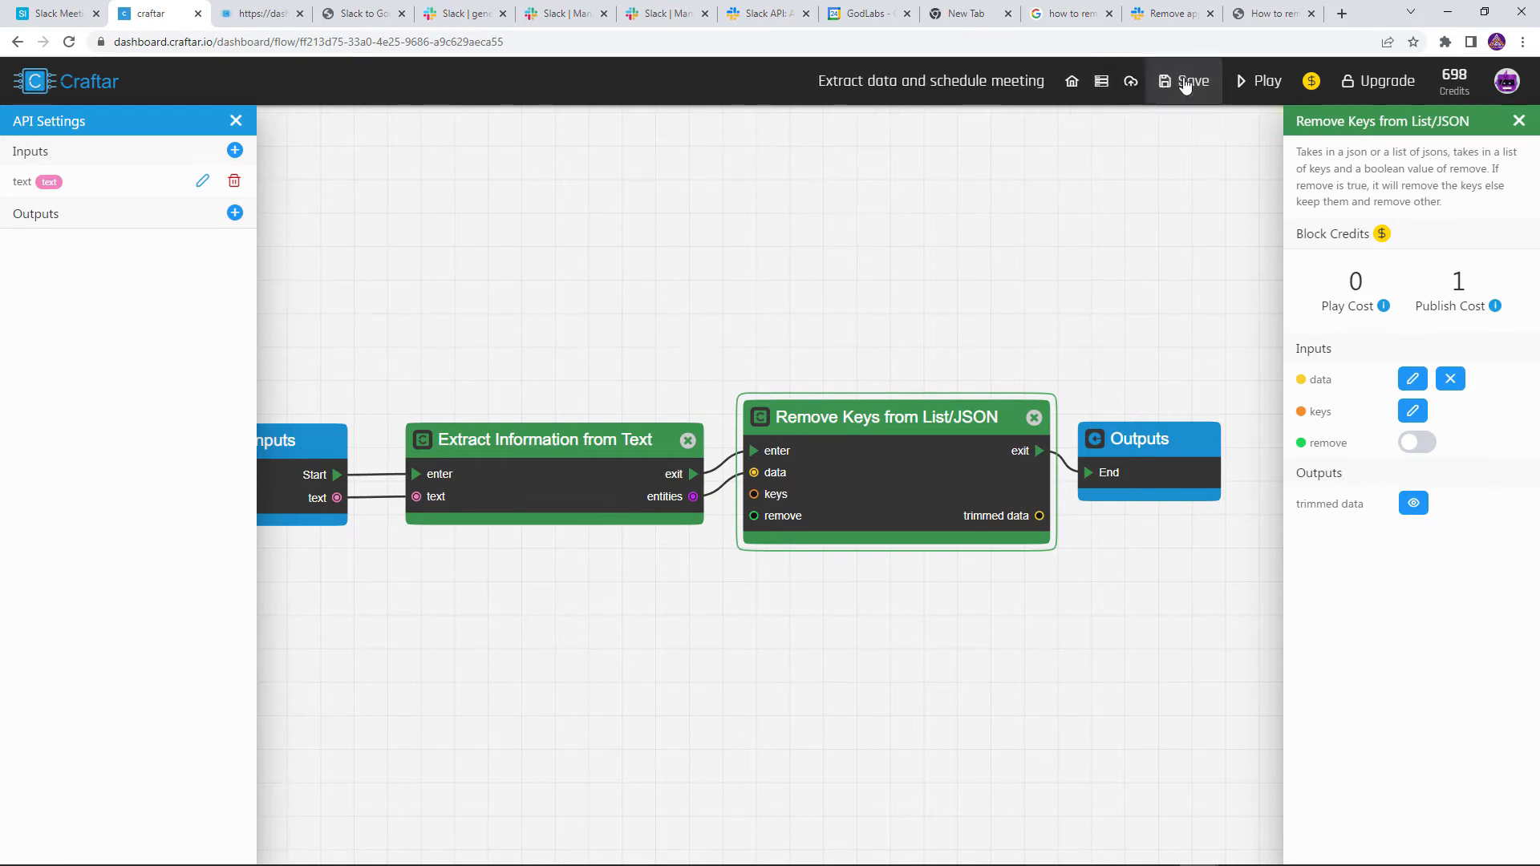
pyautogui.click(1185, 85)
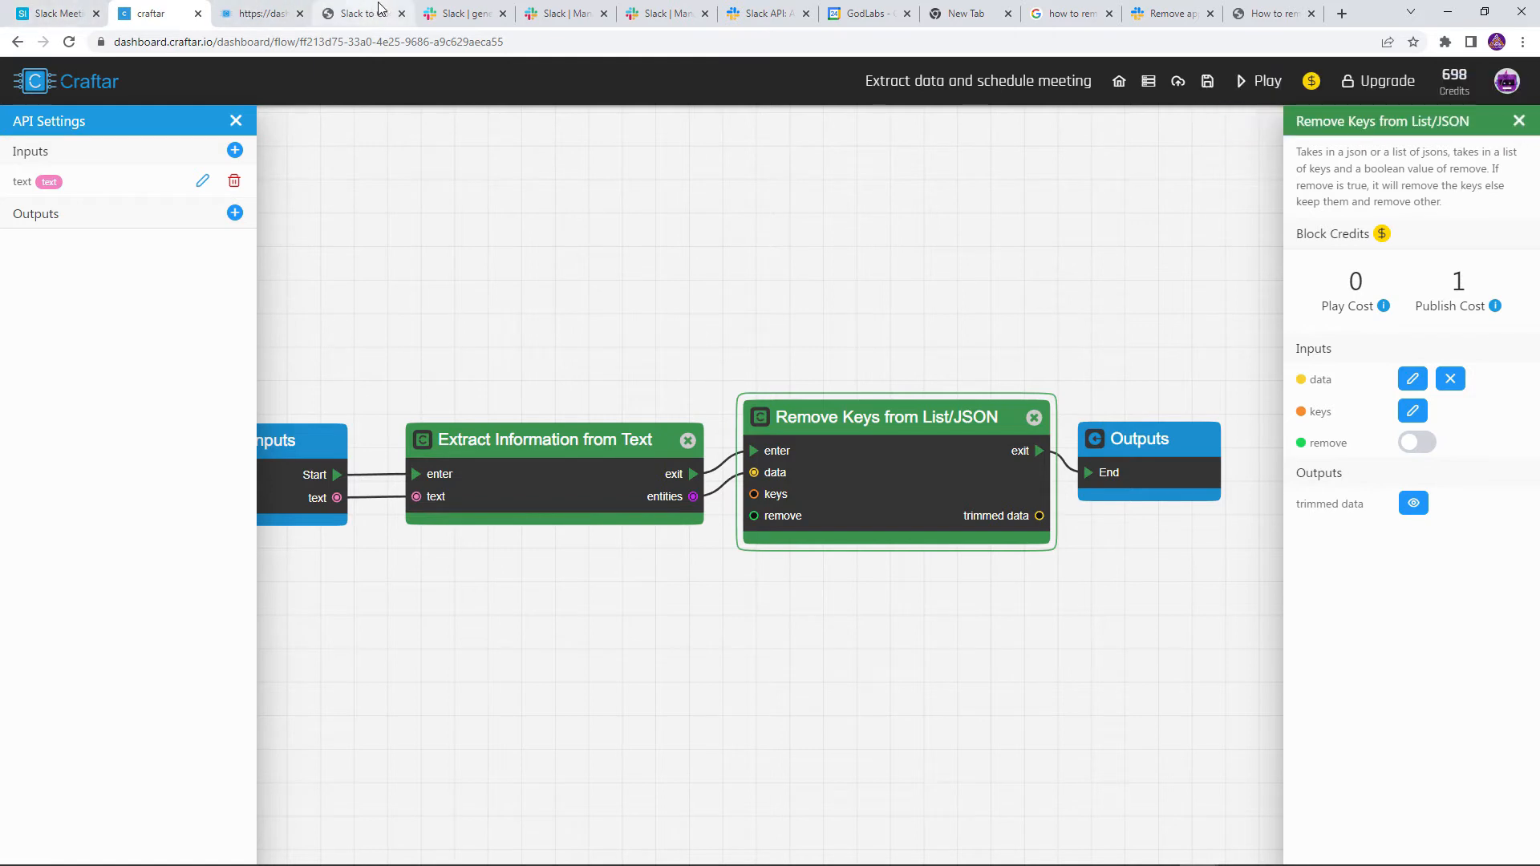
pyautogui.click(80, 15)
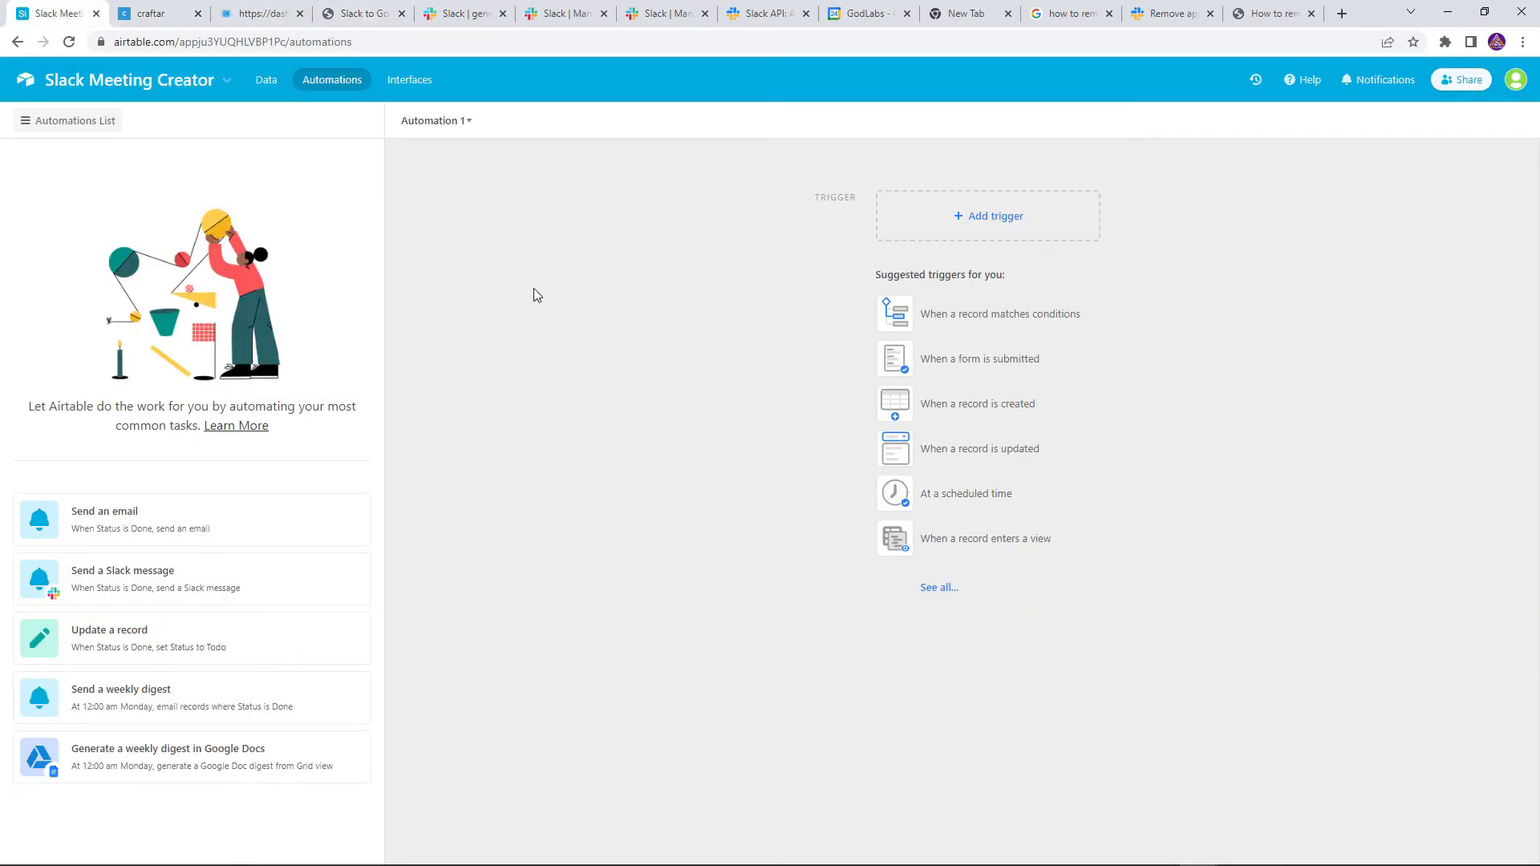
# Give Automation 1 a When webhook received trigger and copy the webhook URL
pyautogui.click(1052, 223)
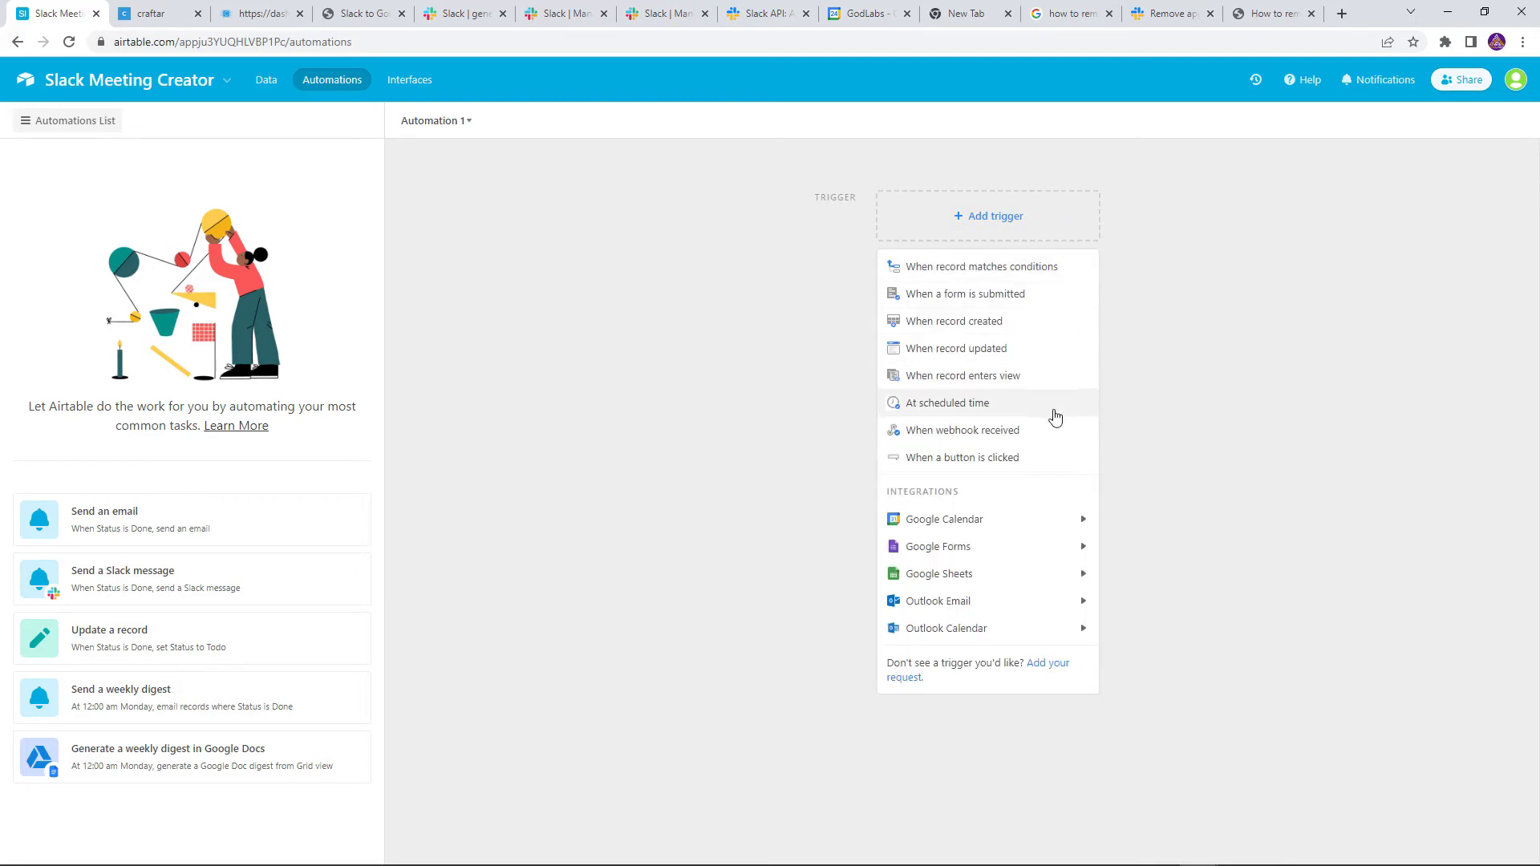
pyautogui.click(1012, 430)
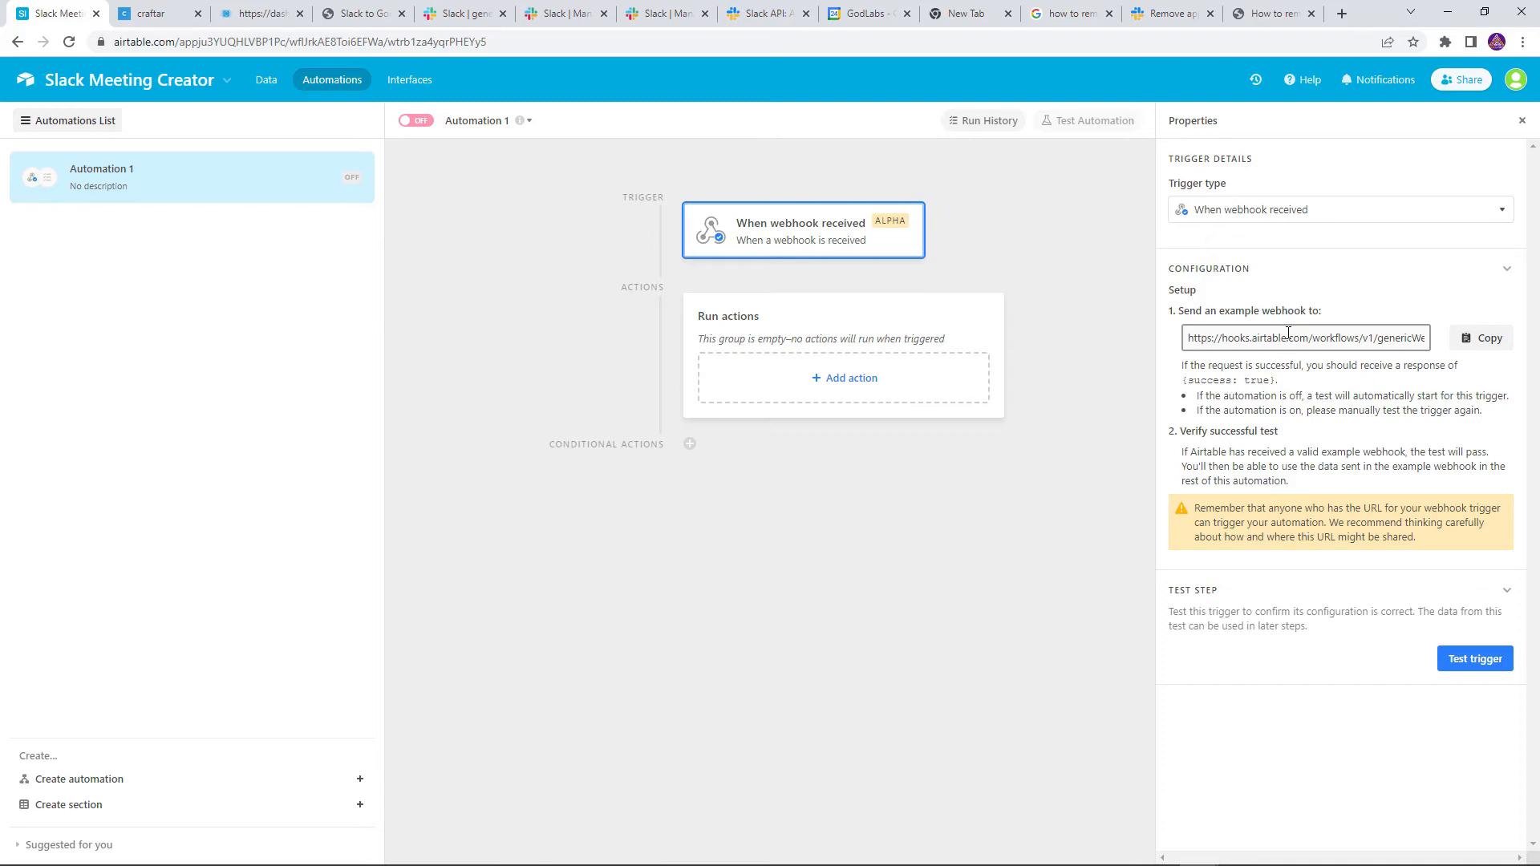
pyautogui.click(1477, 337)
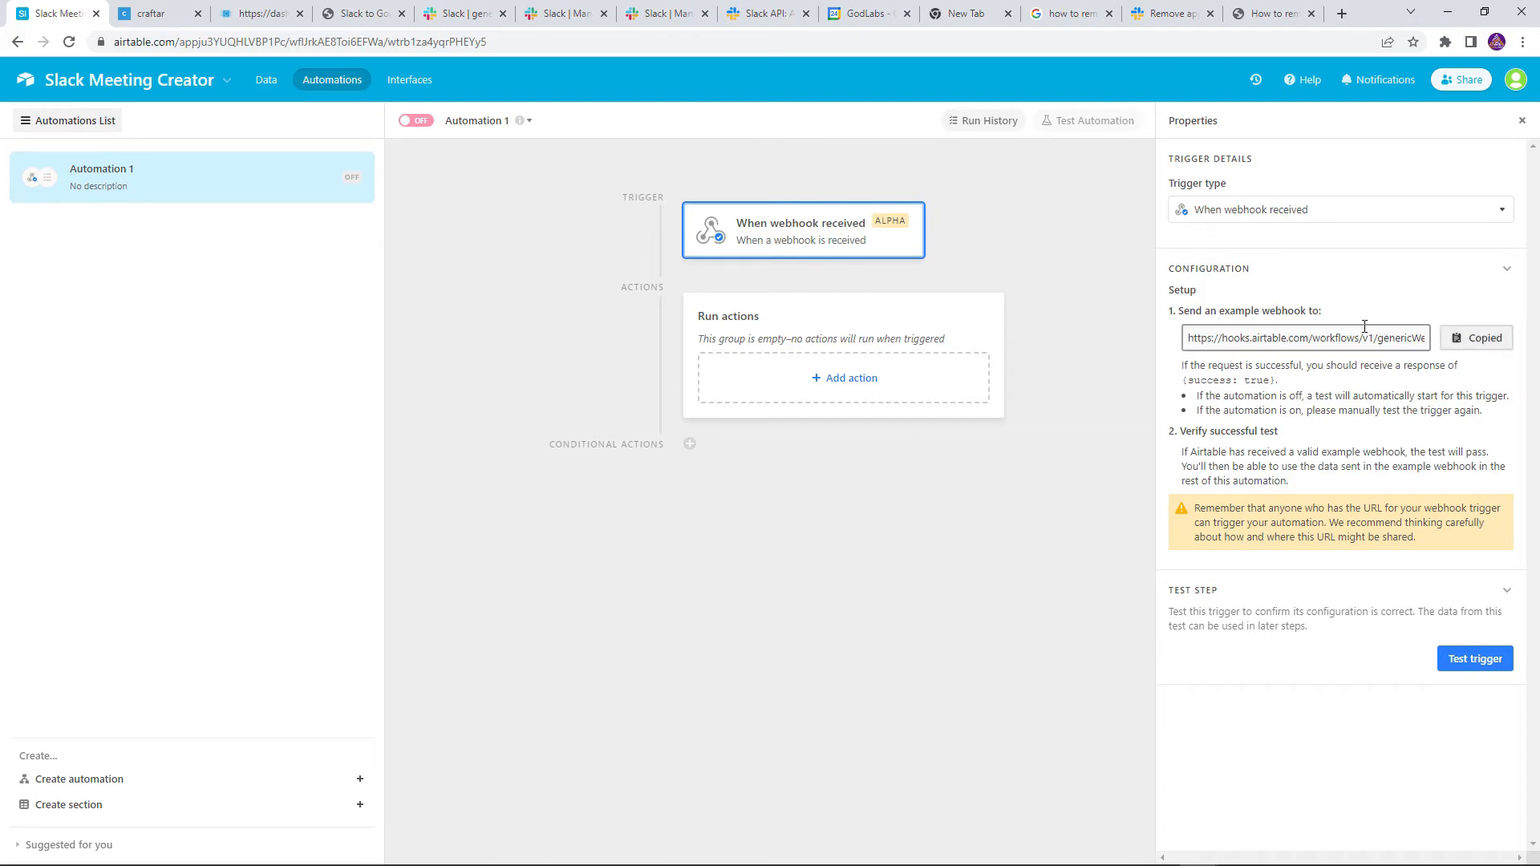
pyautogui.click(148, 14)
# Detach Remove Keys from Outputs and add an API Connector fed by its exit and trimmed data
pyautogui.moveTo(818, 473); pyautogui.dragTo(979, 475)
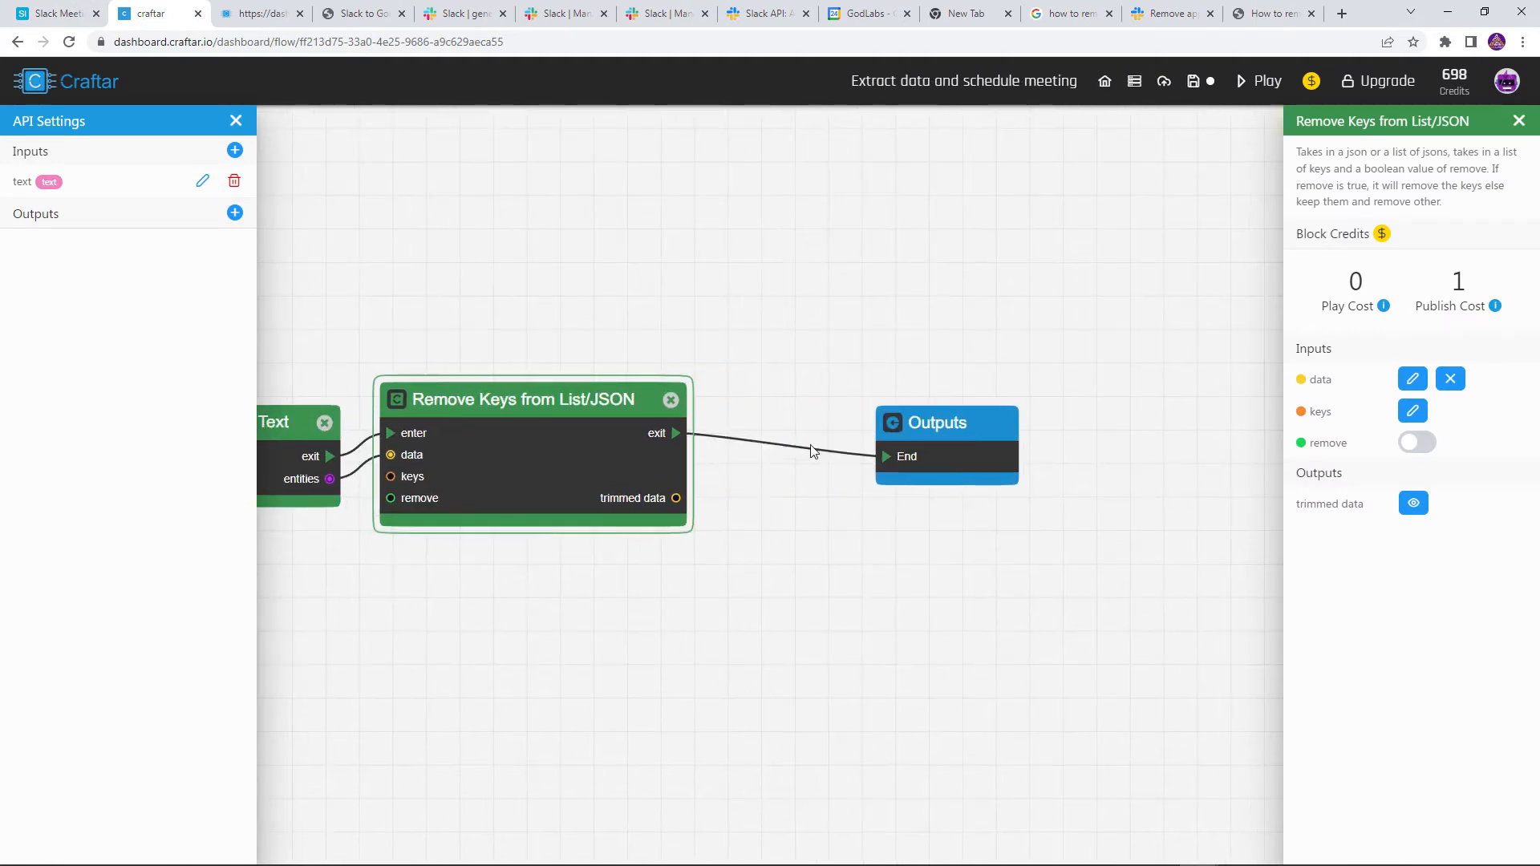
pyautogui.click(774, 453)
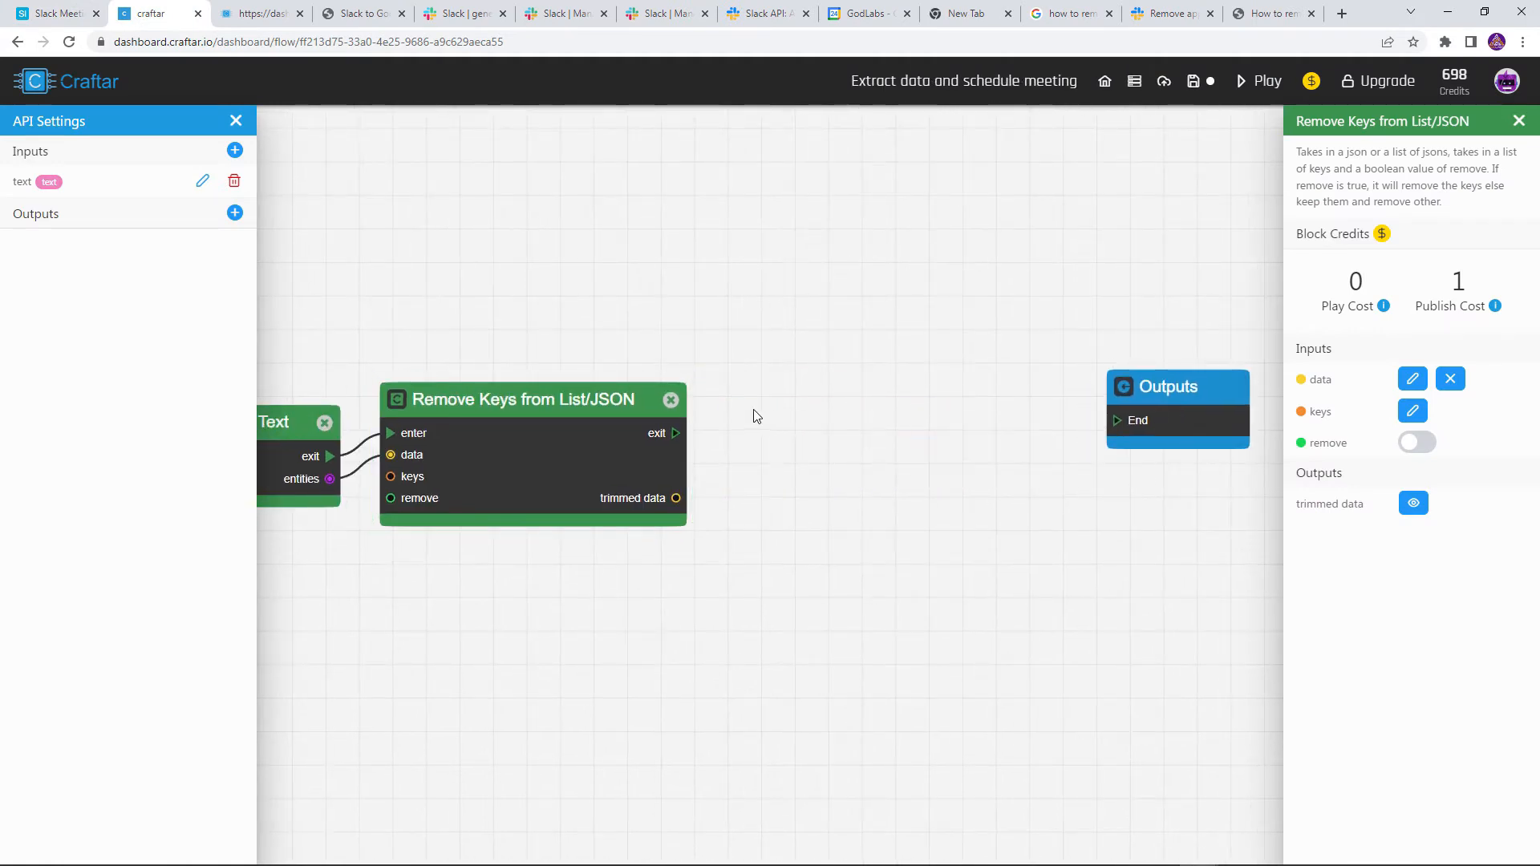
pyautogui.rightClick(786, 377)
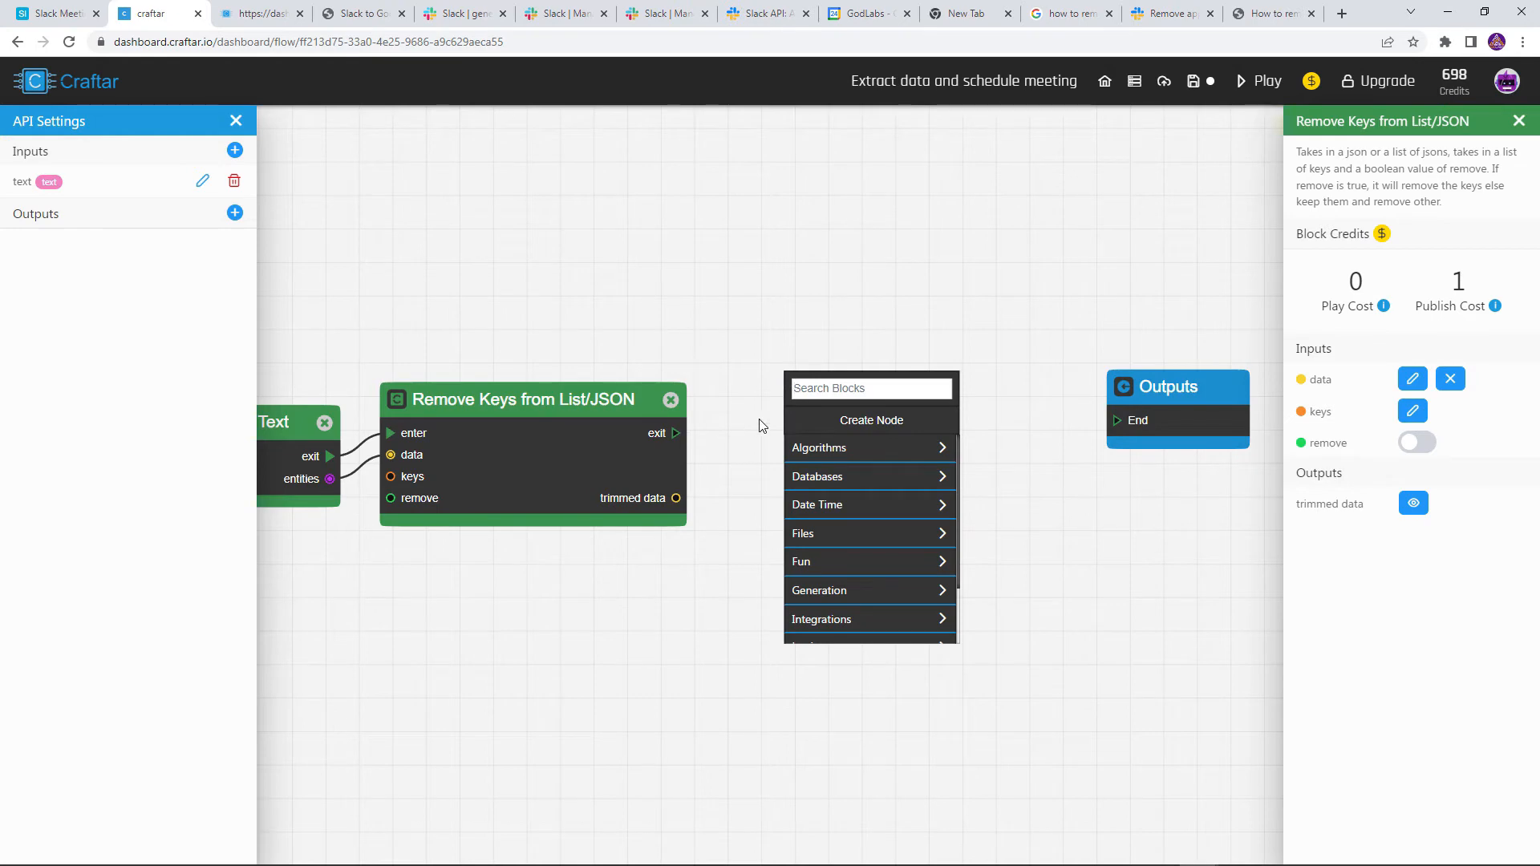
pyautogui.write('api')
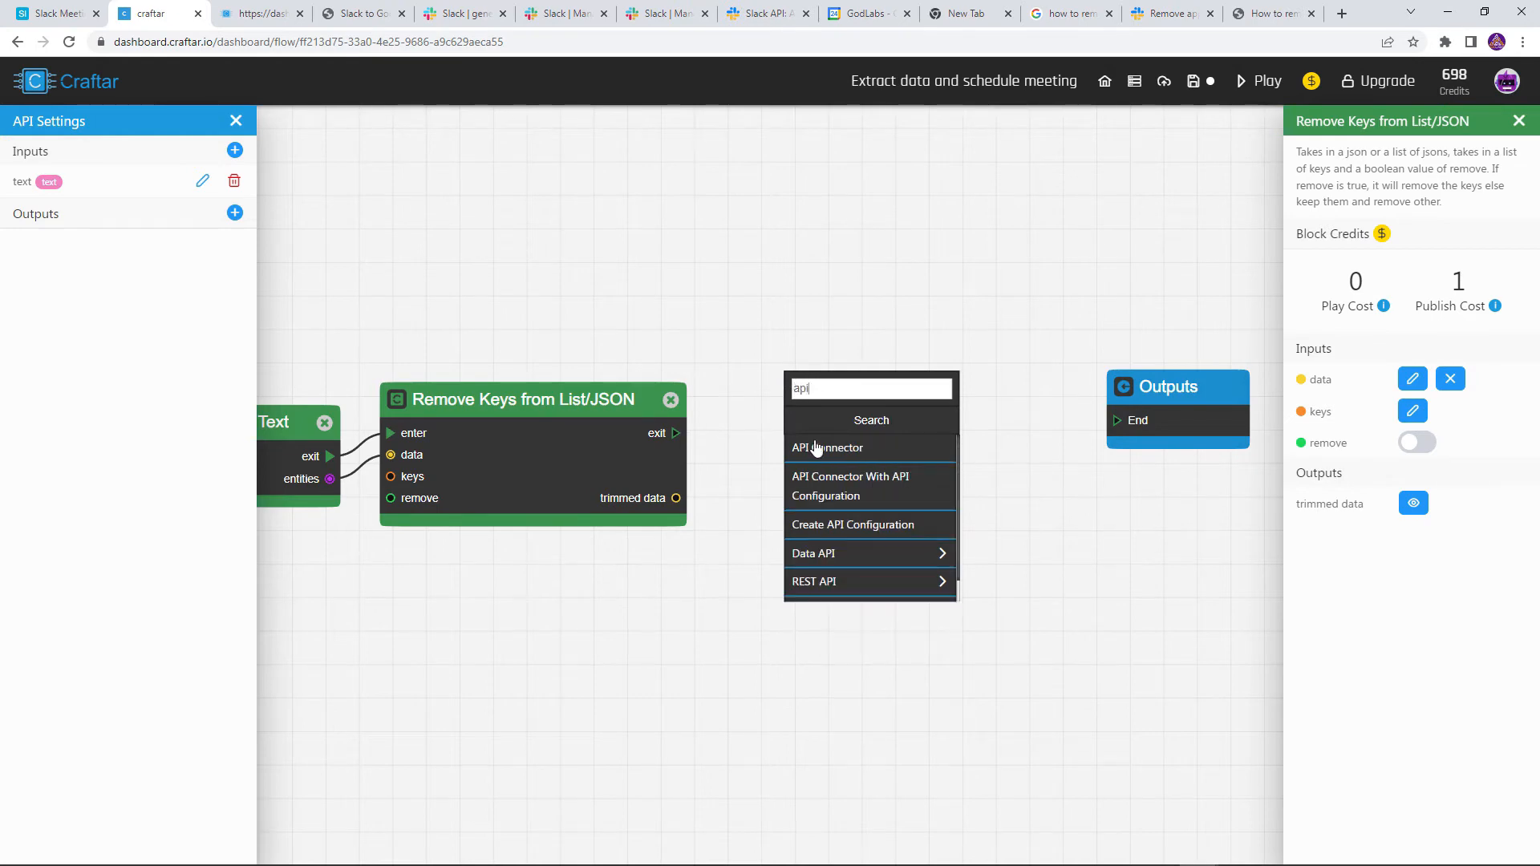
pyautogui.click(812, 446)
pyautogui.scroll(1, 729, 441)
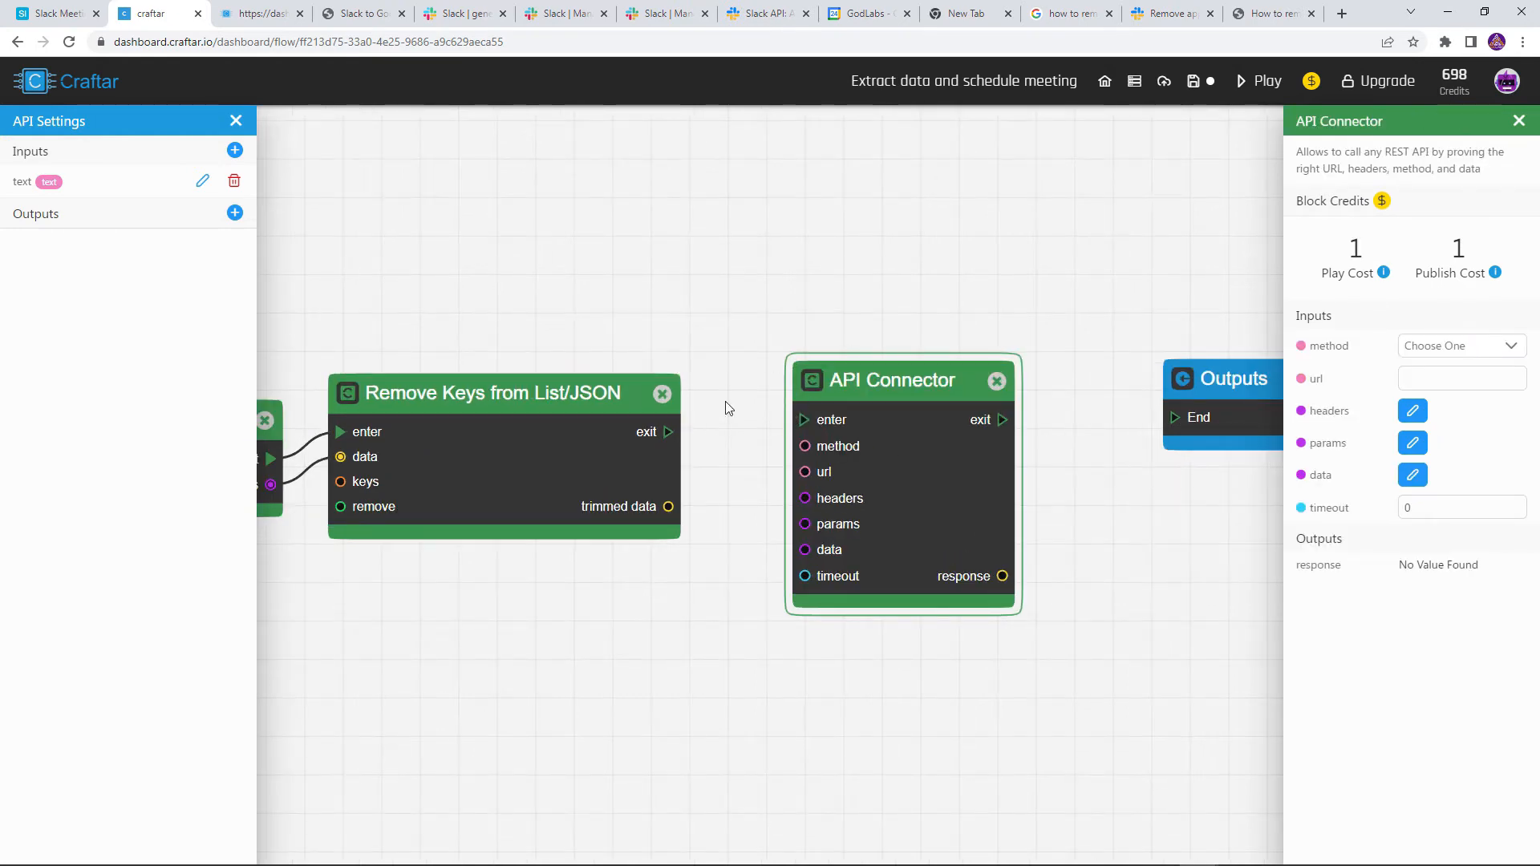
pyautogui.moveTo(669, 431); pyautogui.dragTo(796, 423)
pyautogui.moveTo(670, 509); pyautogui.dragTo(805, 554)
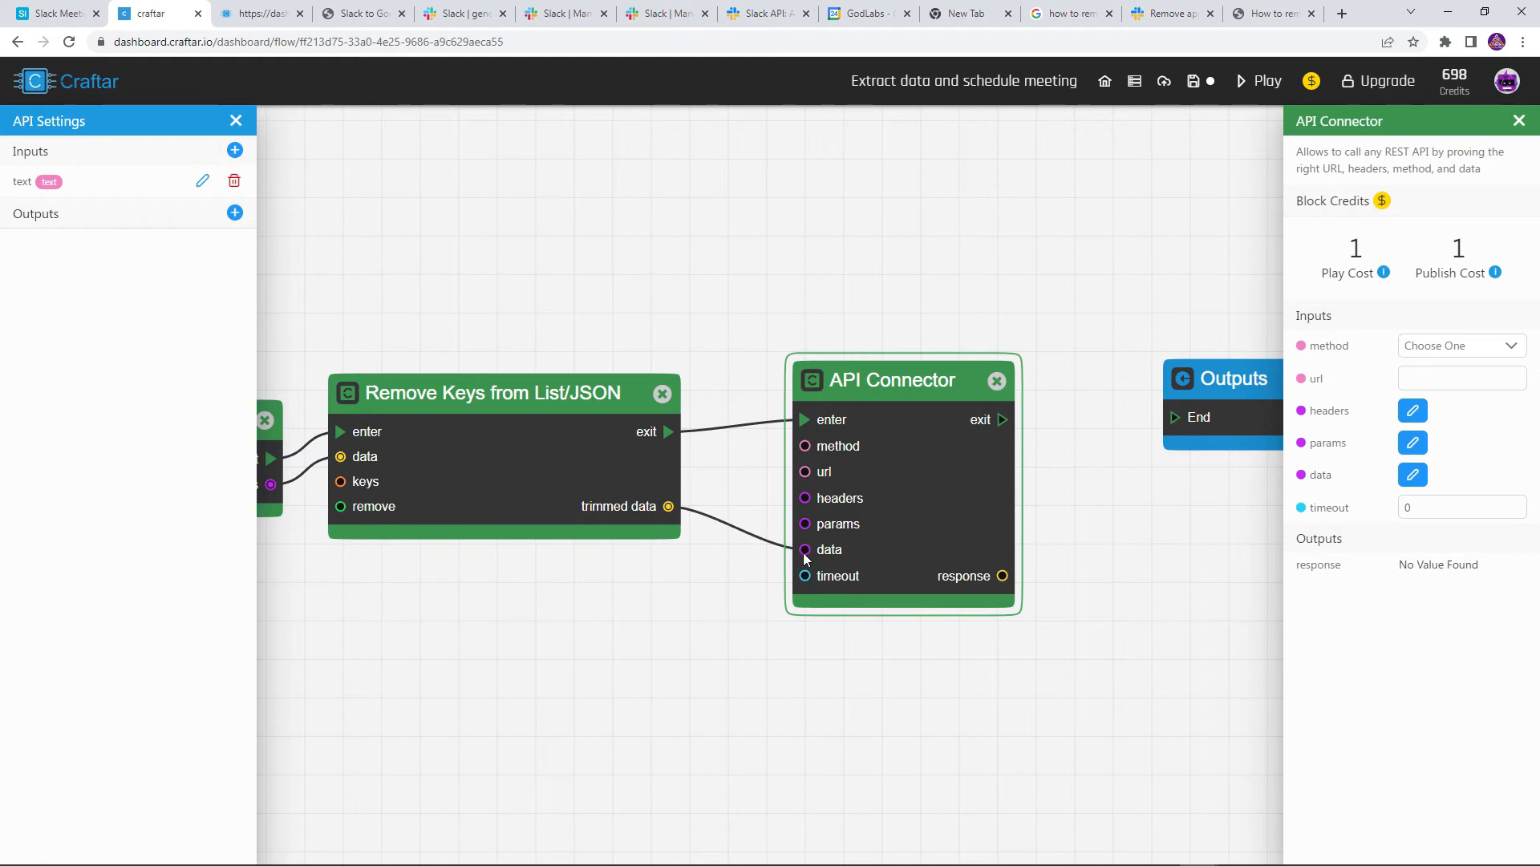
# Set the API Connector to POST to the pasted Airtable webhook URL and run the flow
pyautogui.click(1453, 346)
pyautogui.click(1448, 422)
pyautogui.click(1443, 377)
pyautogui.hotkey('ctrl', 'v')
pyautogui.click(1446, 311)
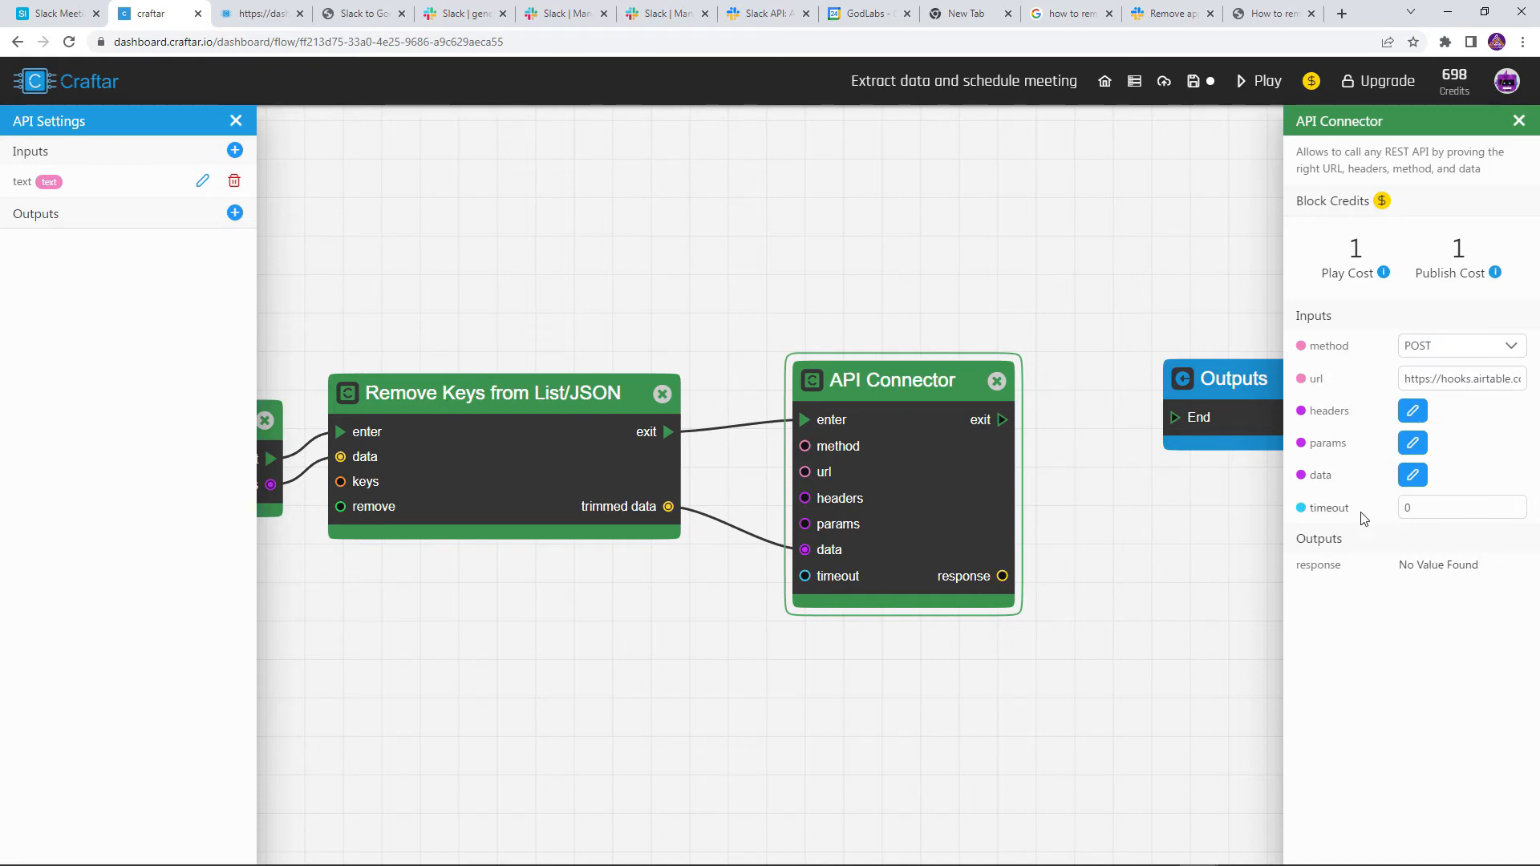
pyautogui.moveTo(855, 470); pyautogui.dragTo(831, 460)
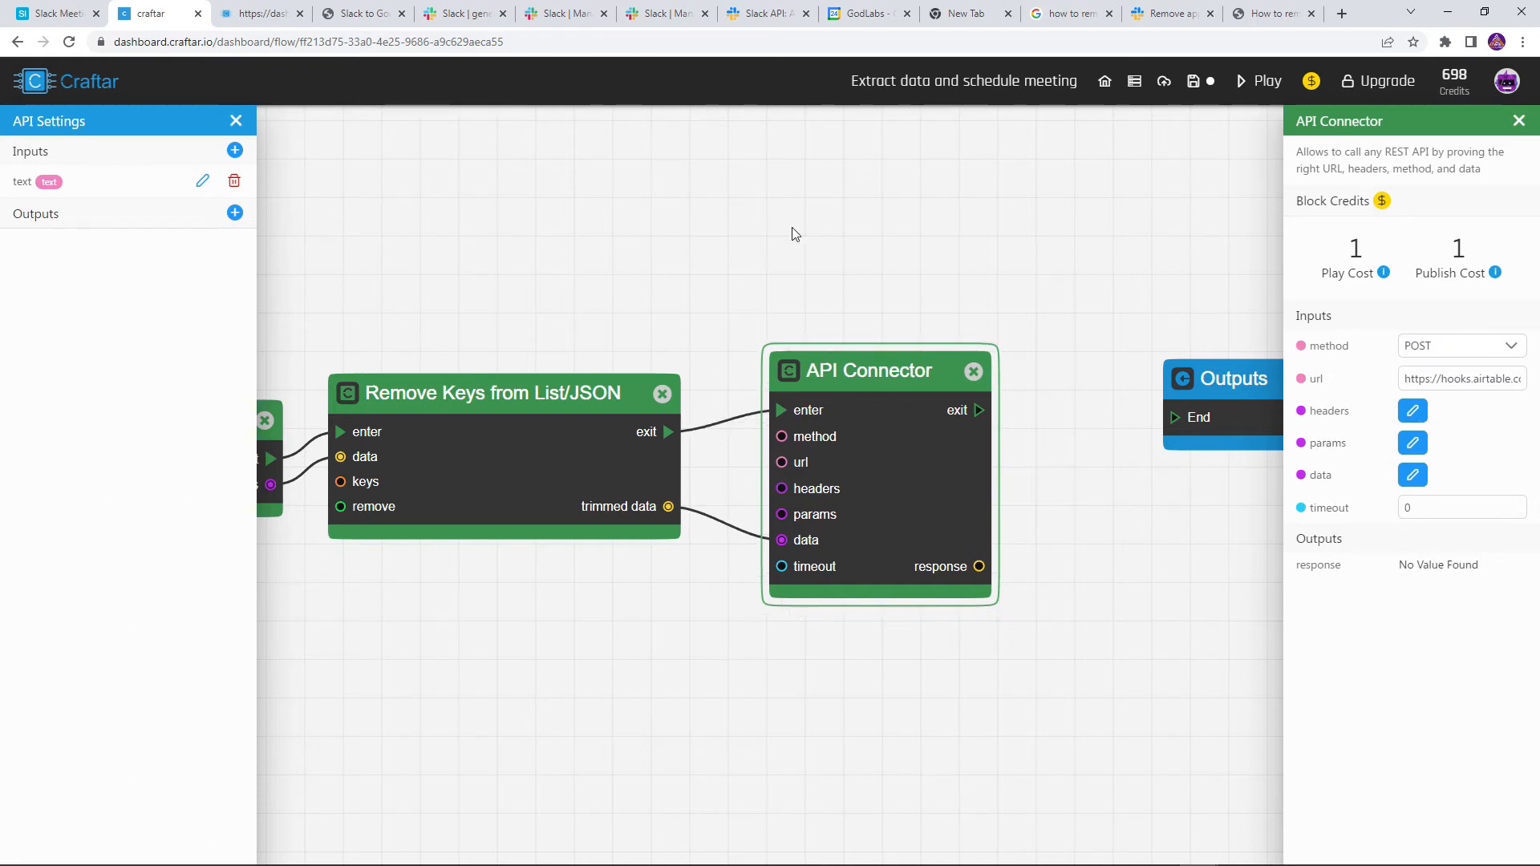
pyautogui.scroll(-3, 1123, 267)
pyautogui.moveTo(632, 207); pyautogui.dragTo(849, 234)
pyautogui.click(1257, 81)
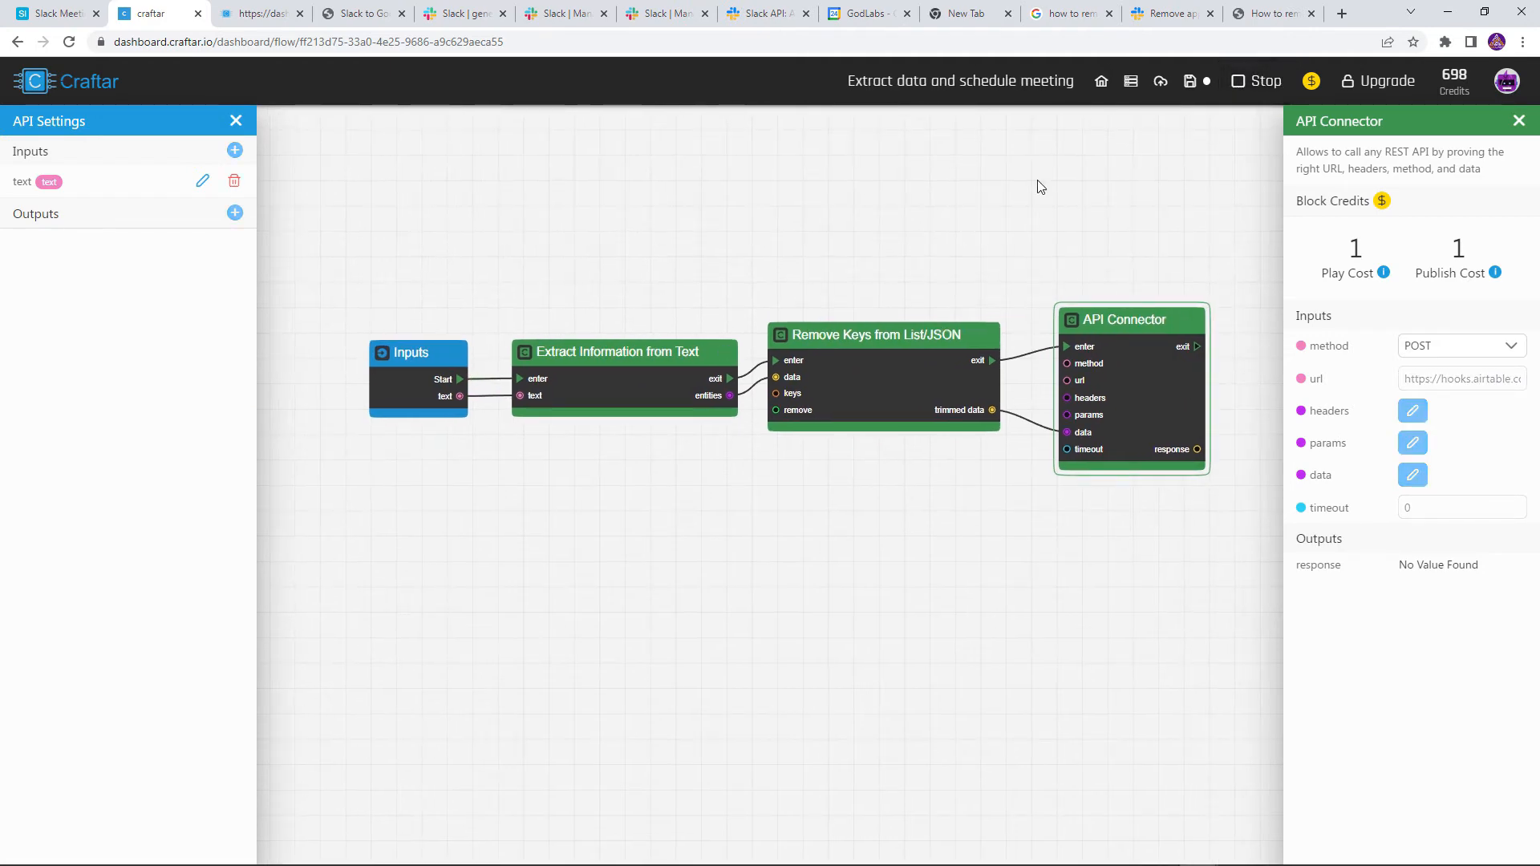
pyautogui.moveTo(1032, 186); pyautogui.dragTo(929, 193)
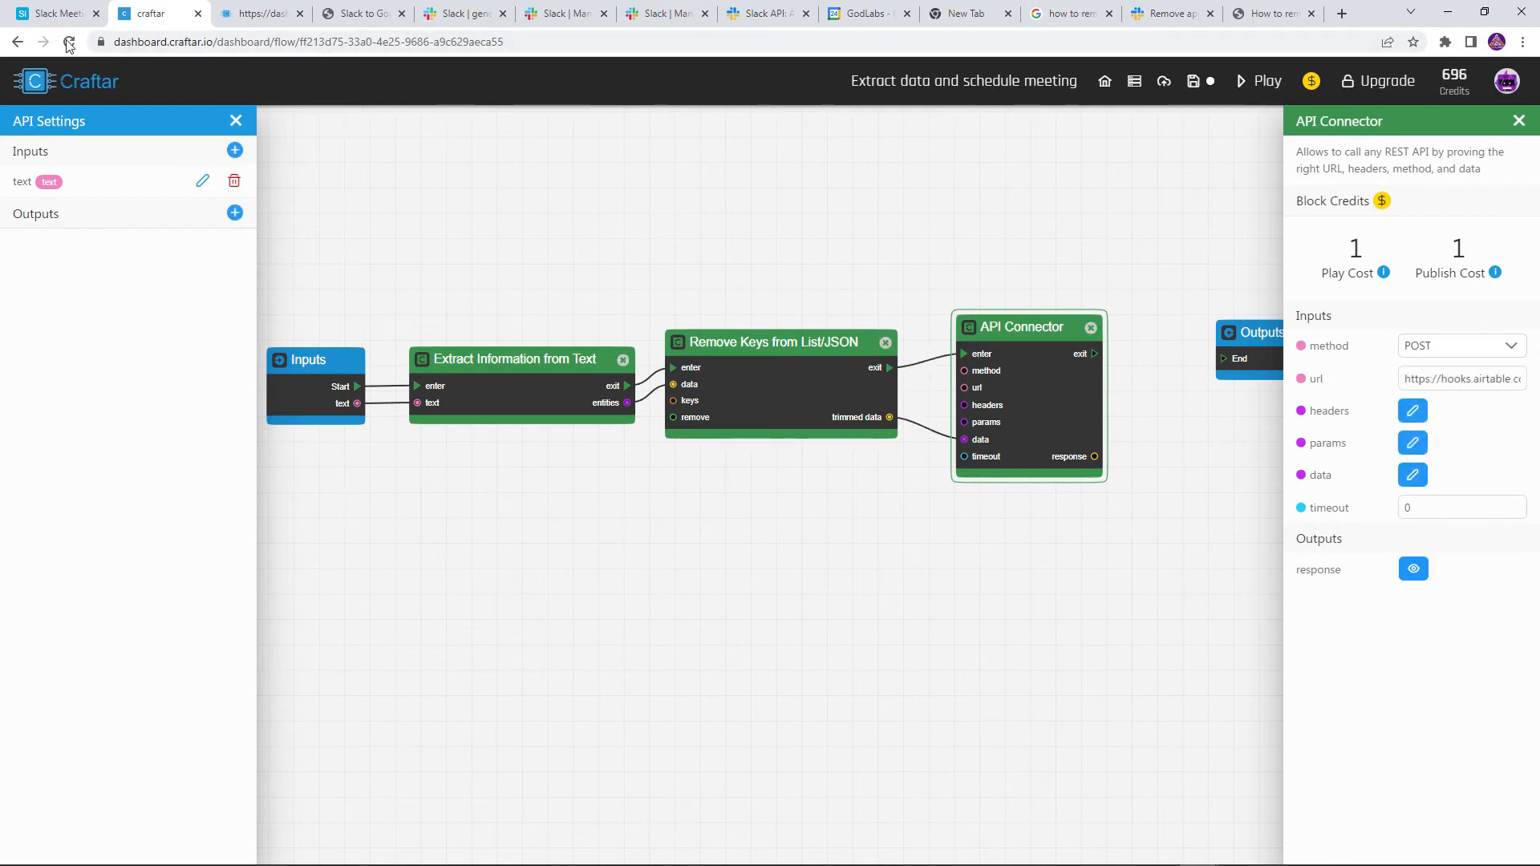
# Test the webhook trigger and expand body, time_ranges and the from/to dates in Results
pyautogui.click(36, 12)
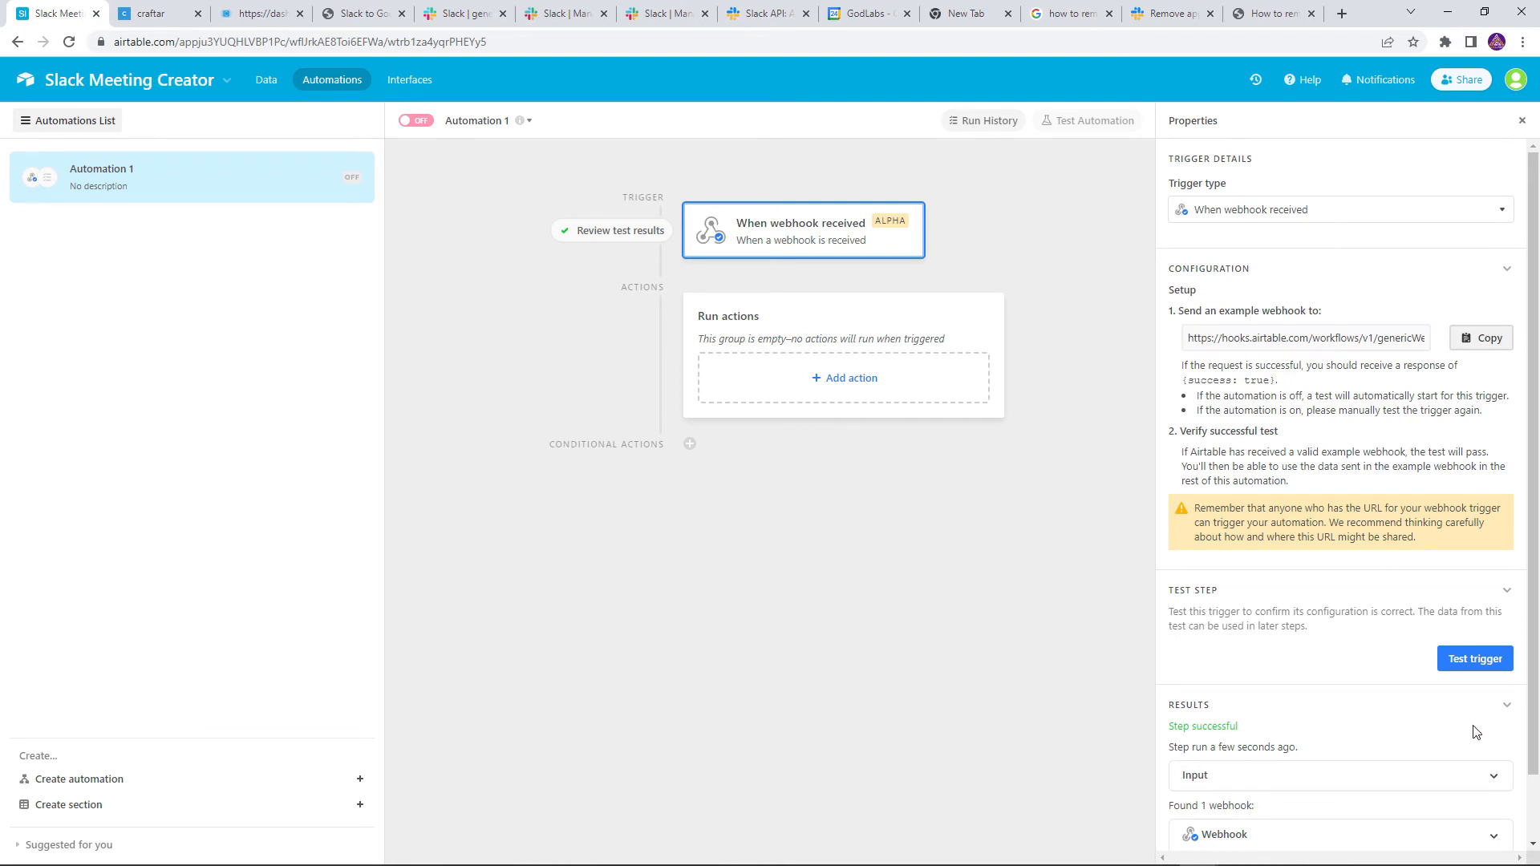
pyautogui.click(1472, 658)
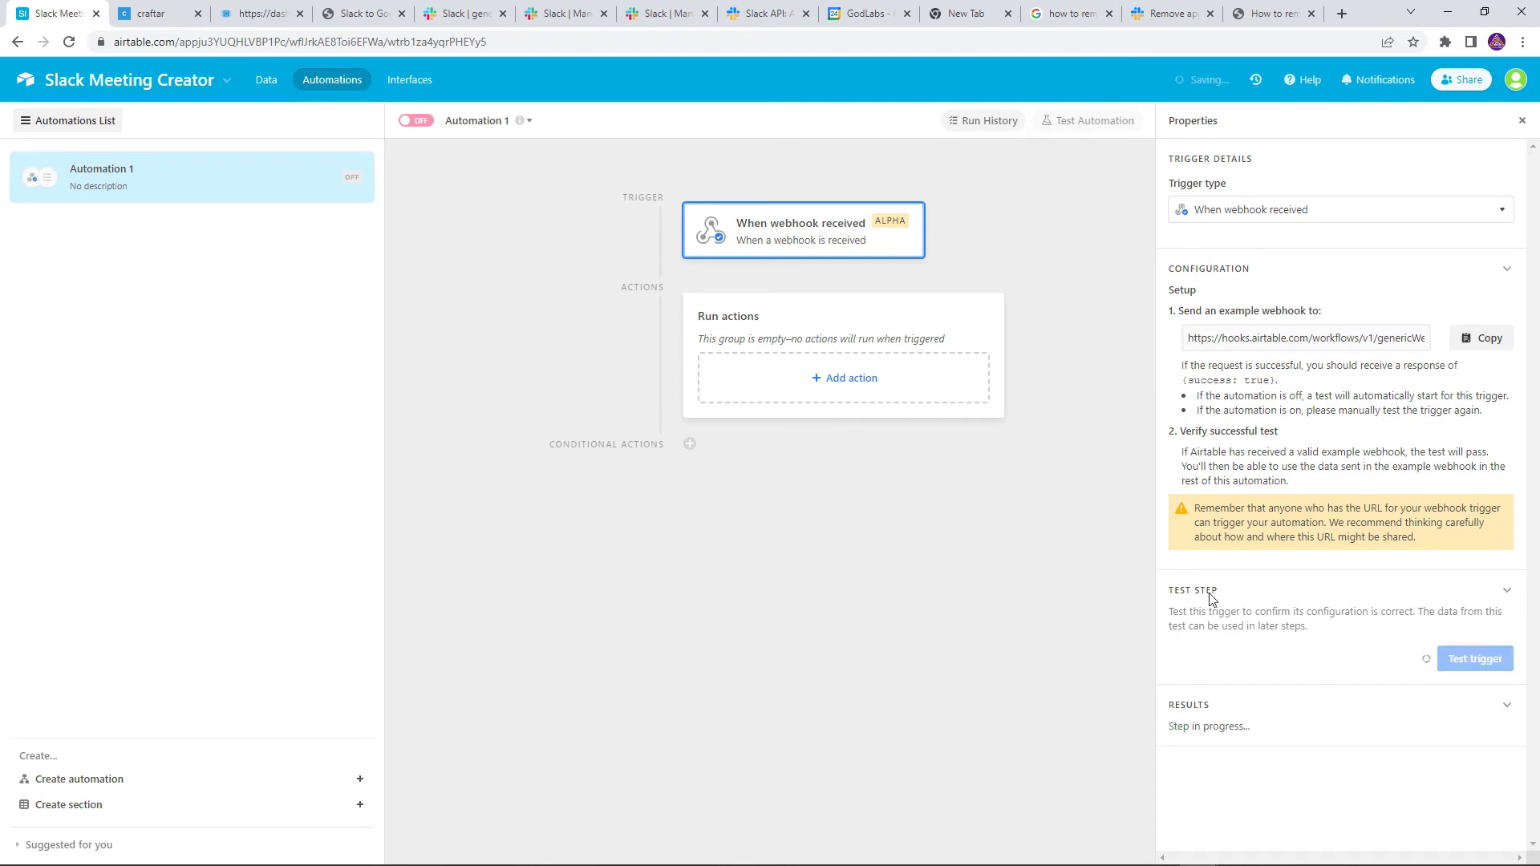
pyautogui.scroll(-2, 1223, 593)
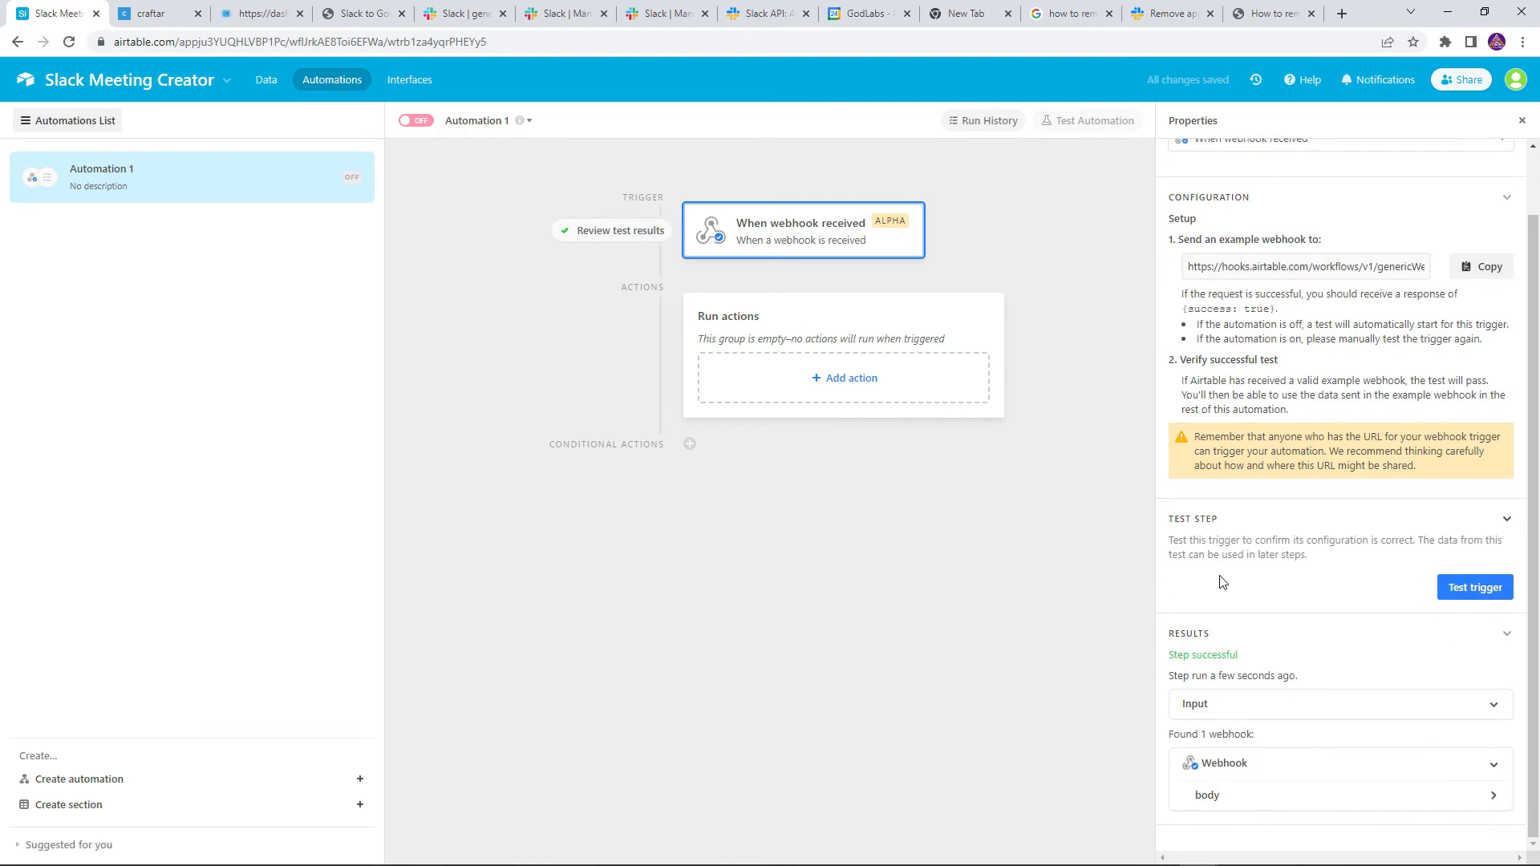
pyautogui.click(1208, 797)
pyautogui.scroll(-2, 1242, 570)
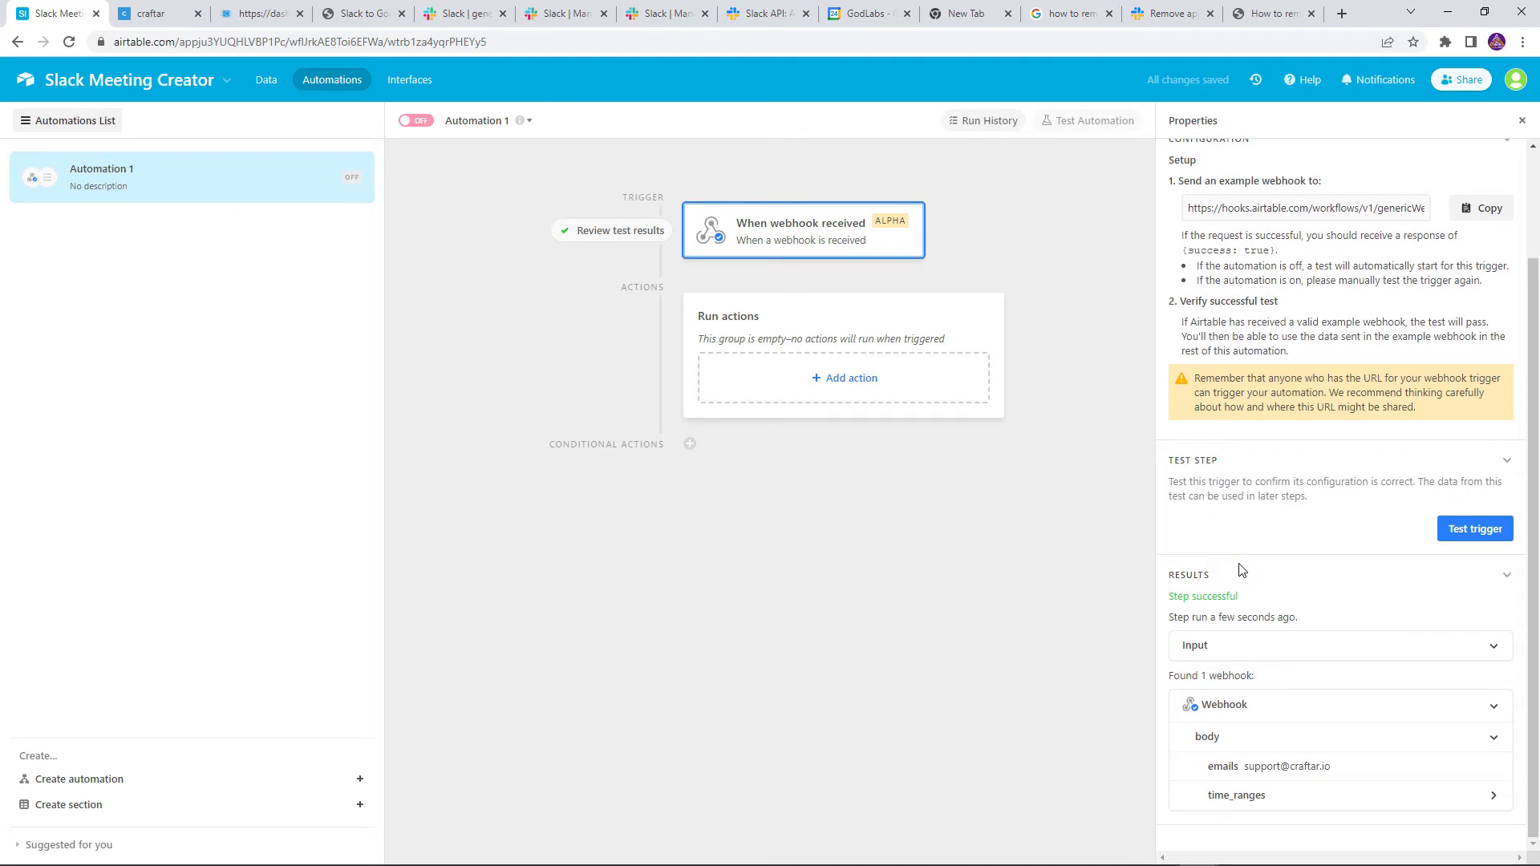
pyautogui.click(1265, 791)
pyautogui.scroll(-1, 1357, 824)
pyautogui.click(1333, 791)
pyautogui.scroll(-1, 1351, 738)
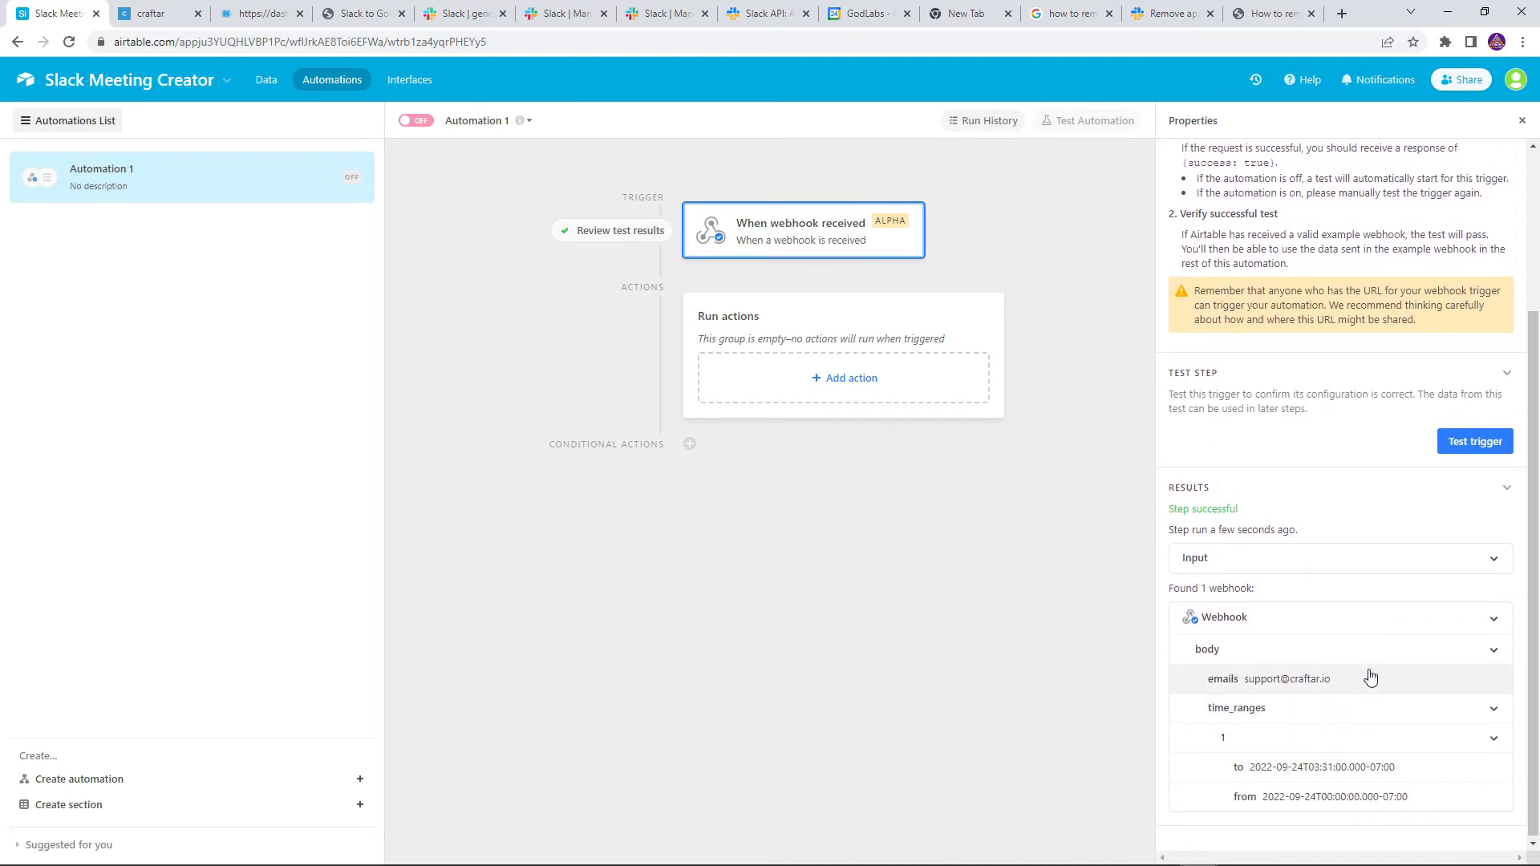
# Add a Google Calendar create-event action using the connected account and the user's own calendar
pyautogui.click(790, 389)
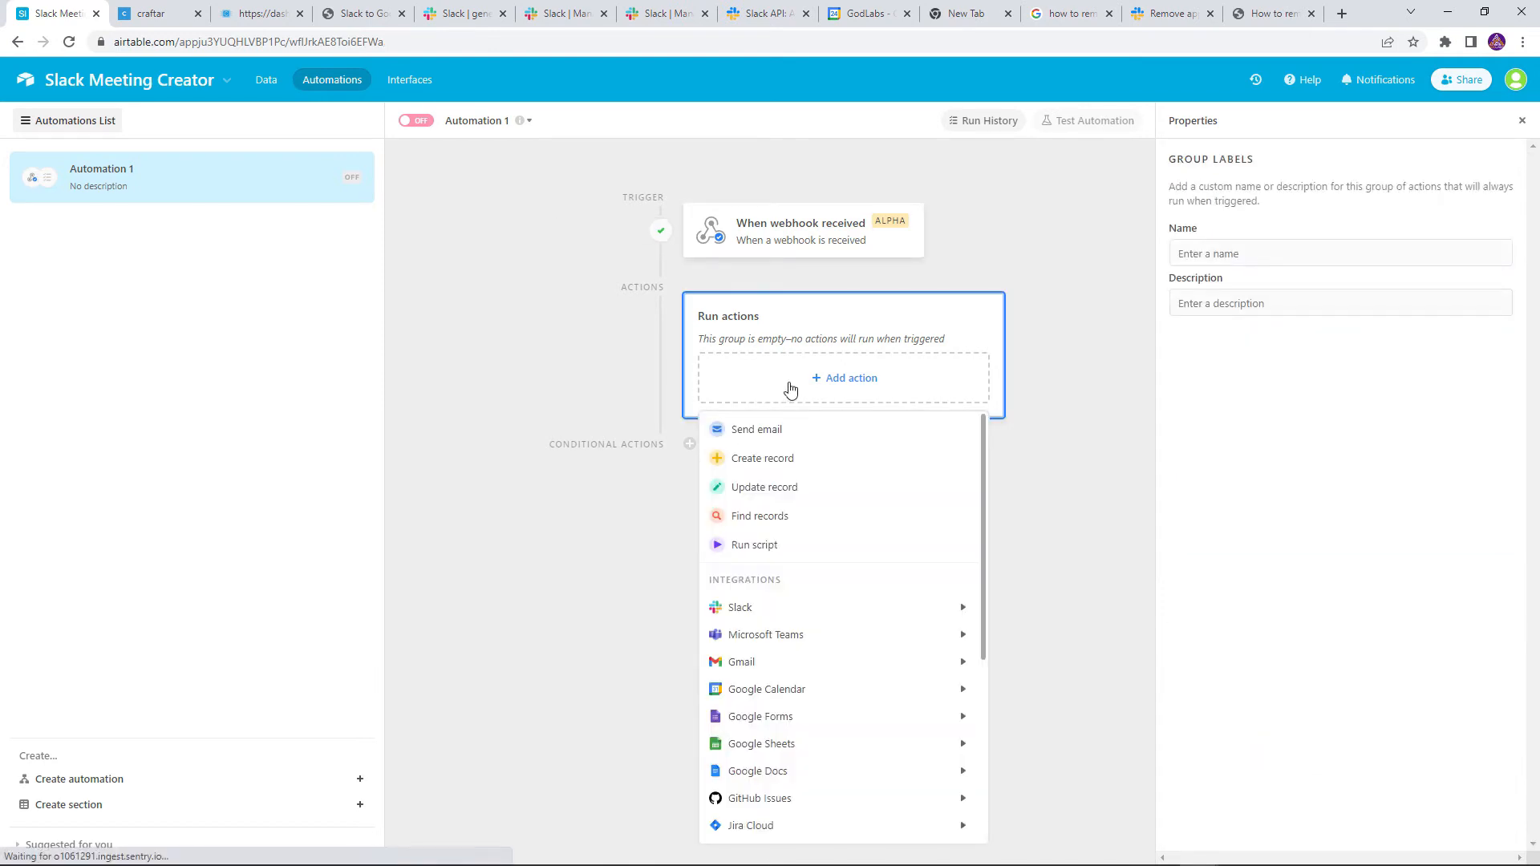
pyautogui.moveTo(802, 694)
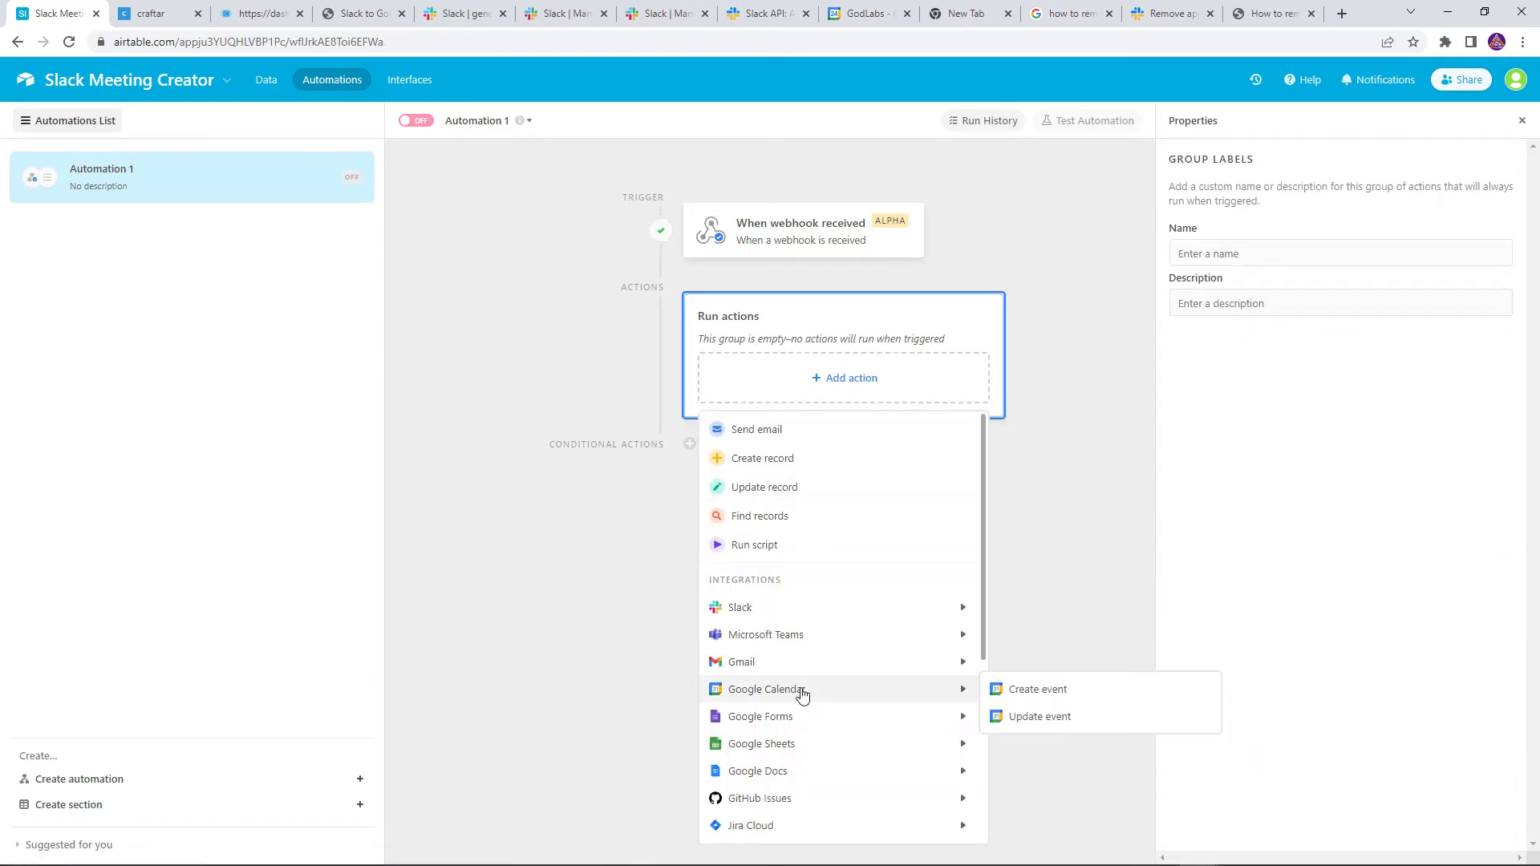
pyautogui.click(1004, 692)
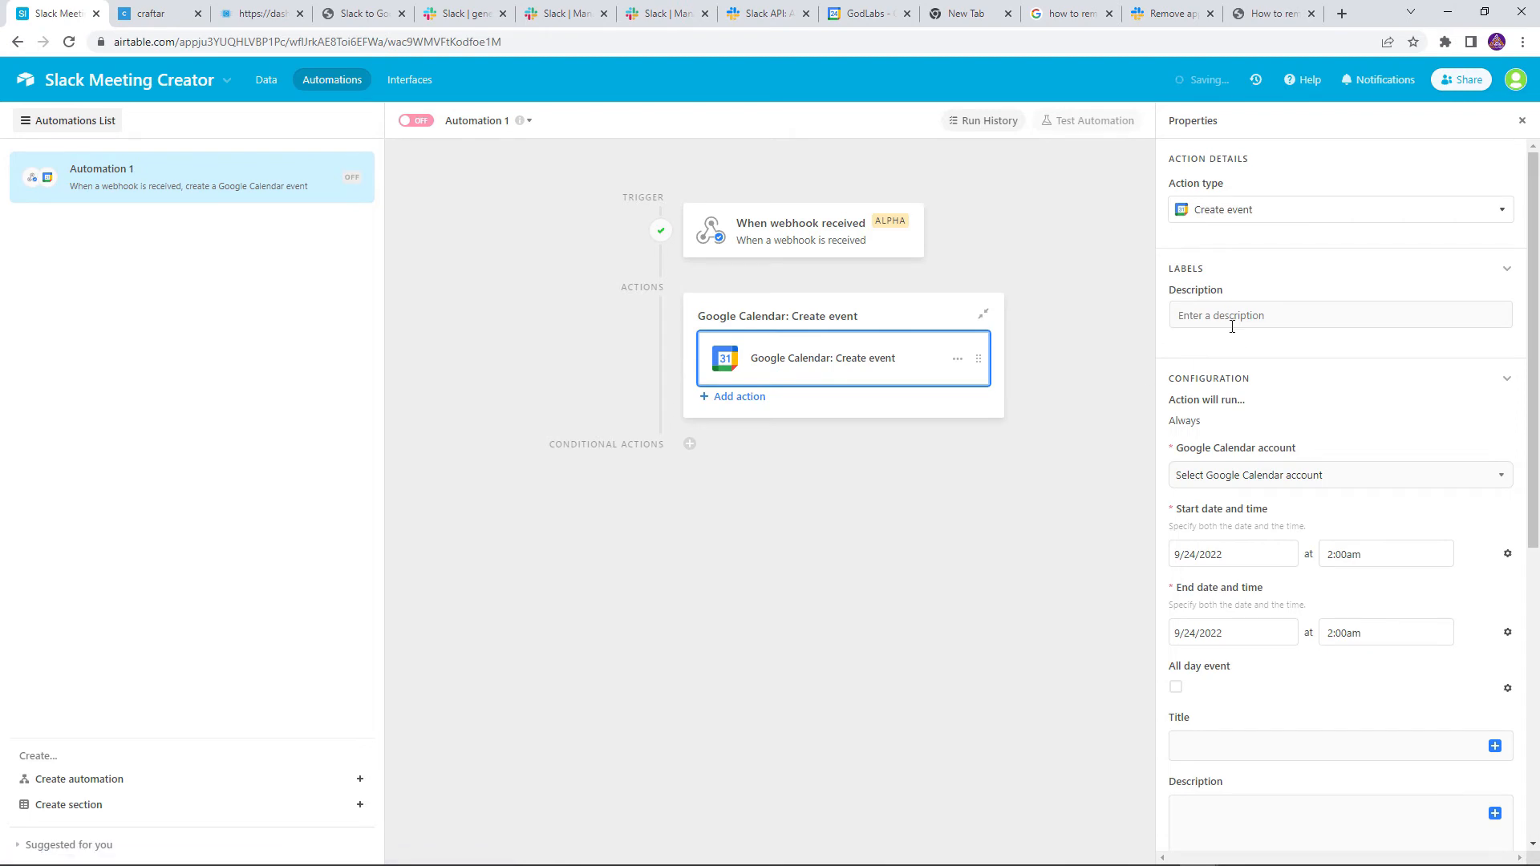
pyautogui.scroll(-1, 1316, 401)
pyautogui.click(1309, 393)
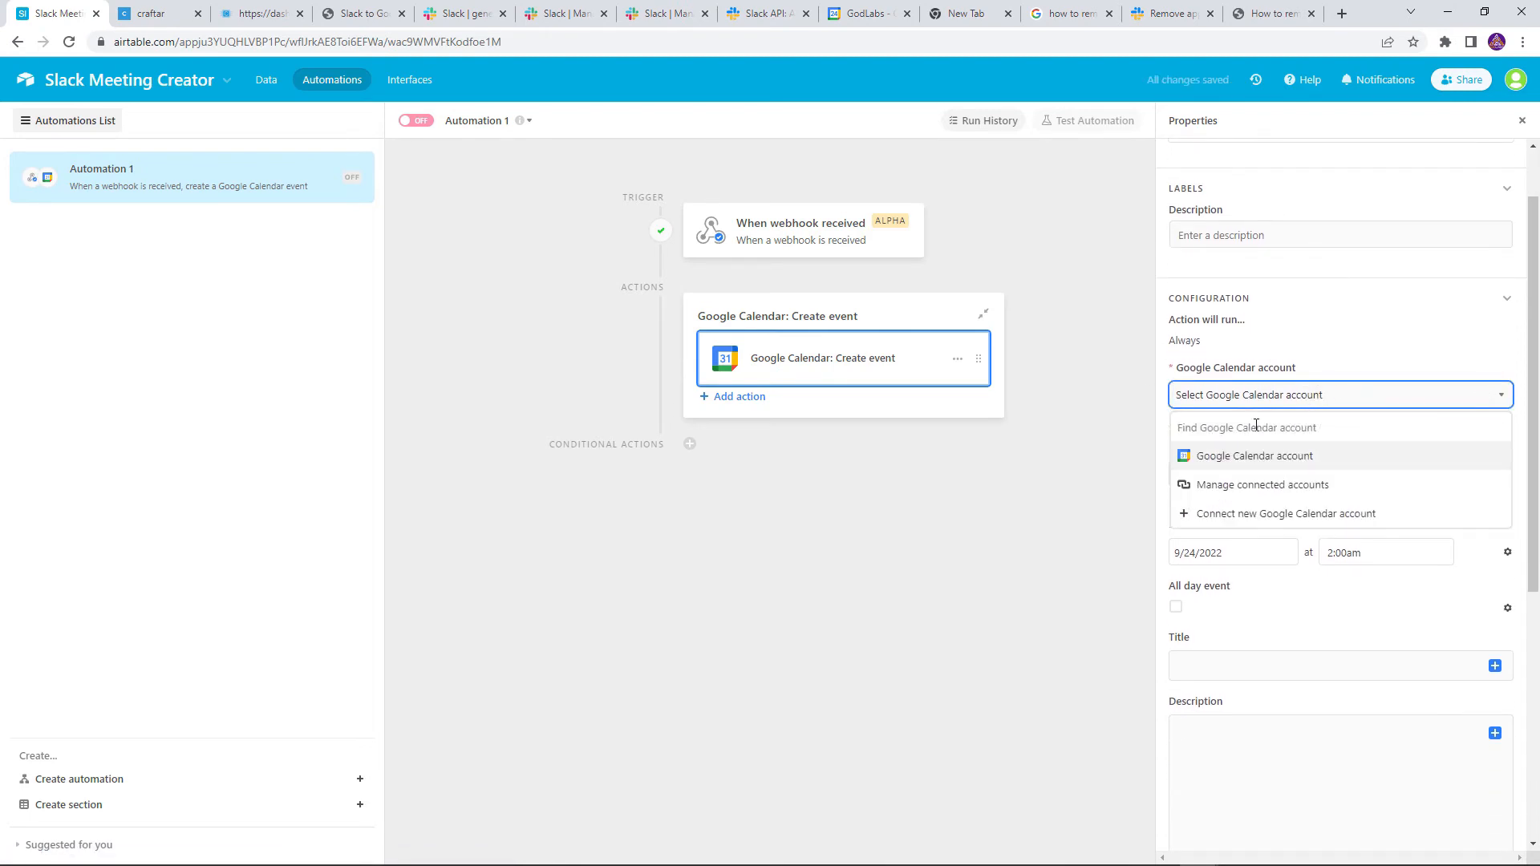
pyautogui.click(1239, 457)
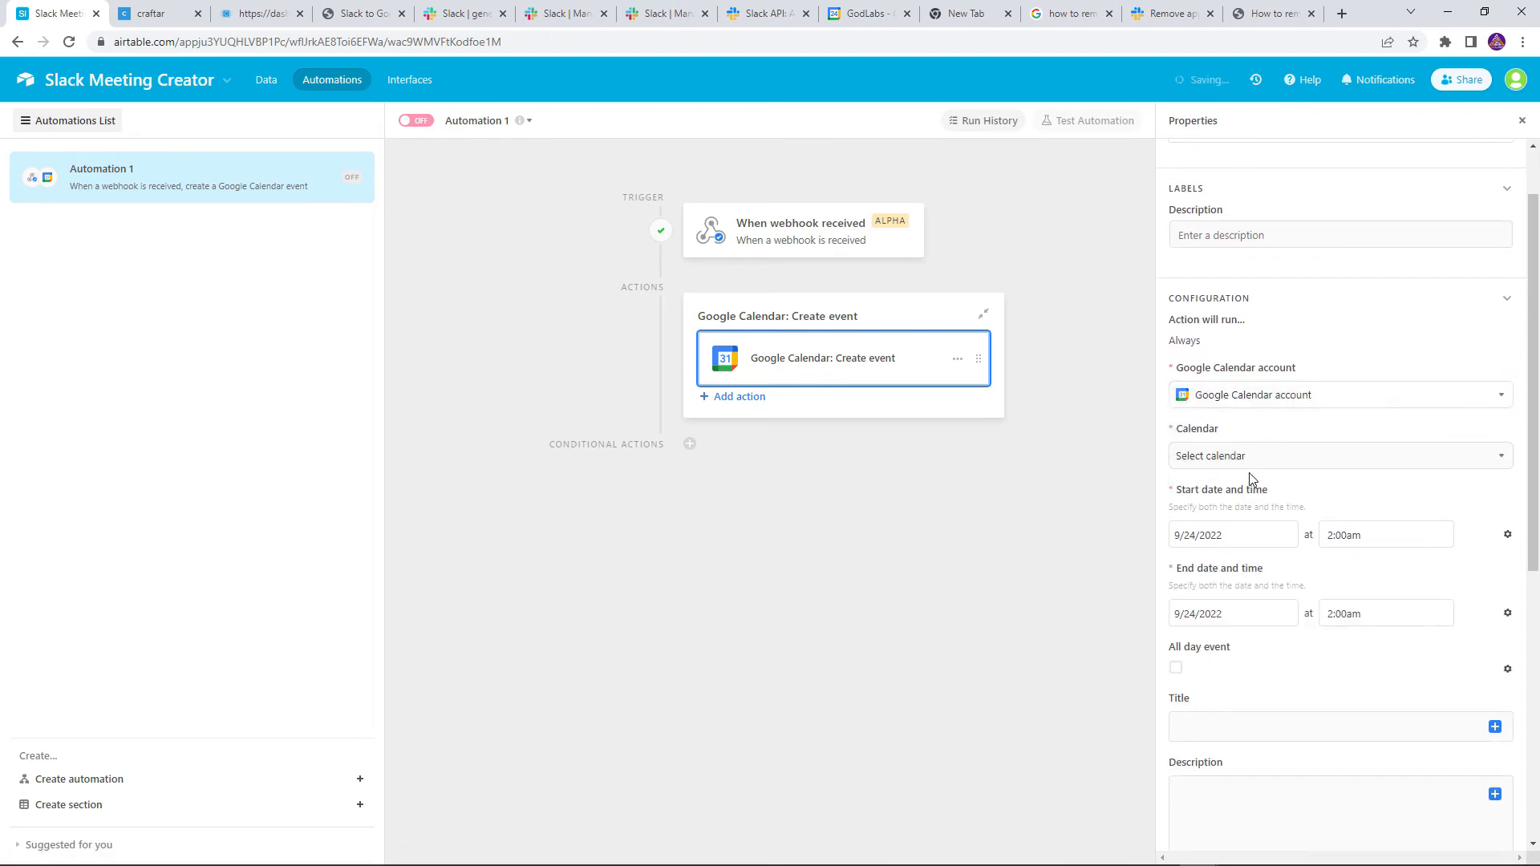
pyautogui.click(1245, 457)
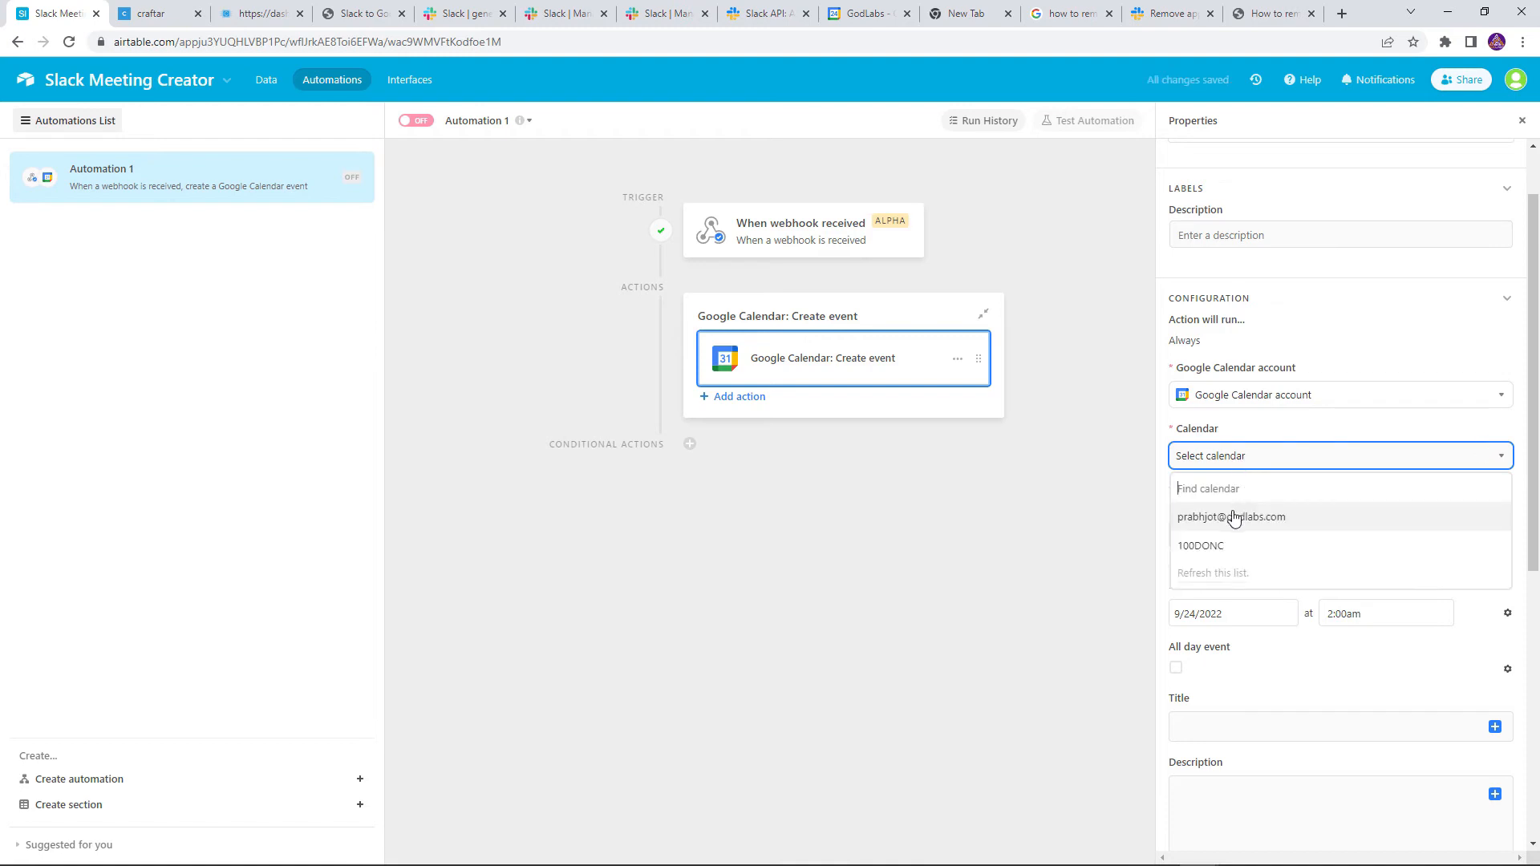
pyautogui.click(1233, 513)
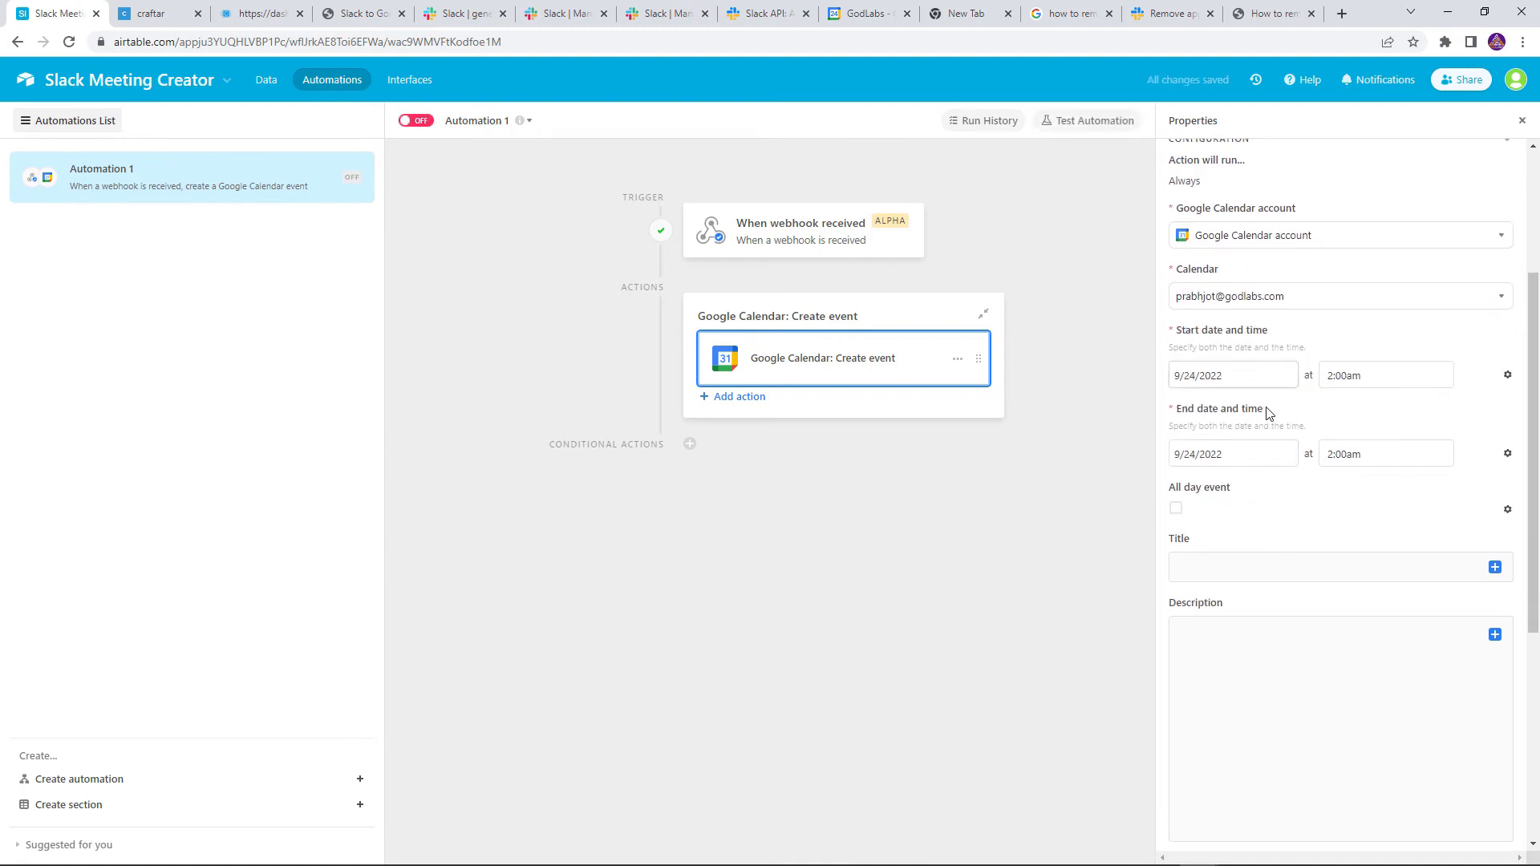
# Set the event start and end to dynamic webhook body time_ranges from and to values
pyautogui.click(1250, 611)
pyautogui.click(1507, 615)
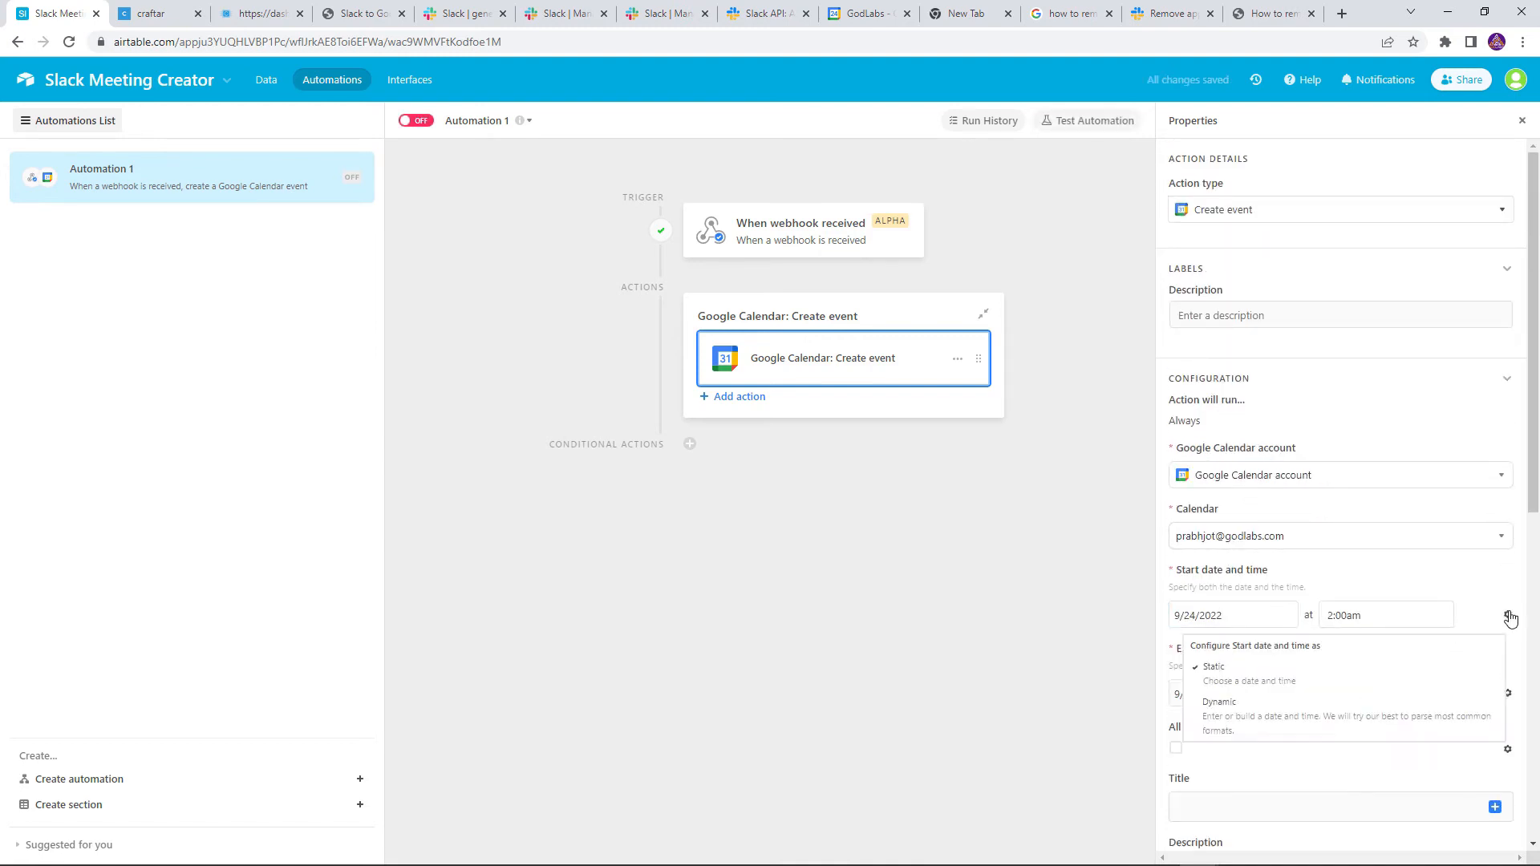
pyautogui.click(1218, 705)
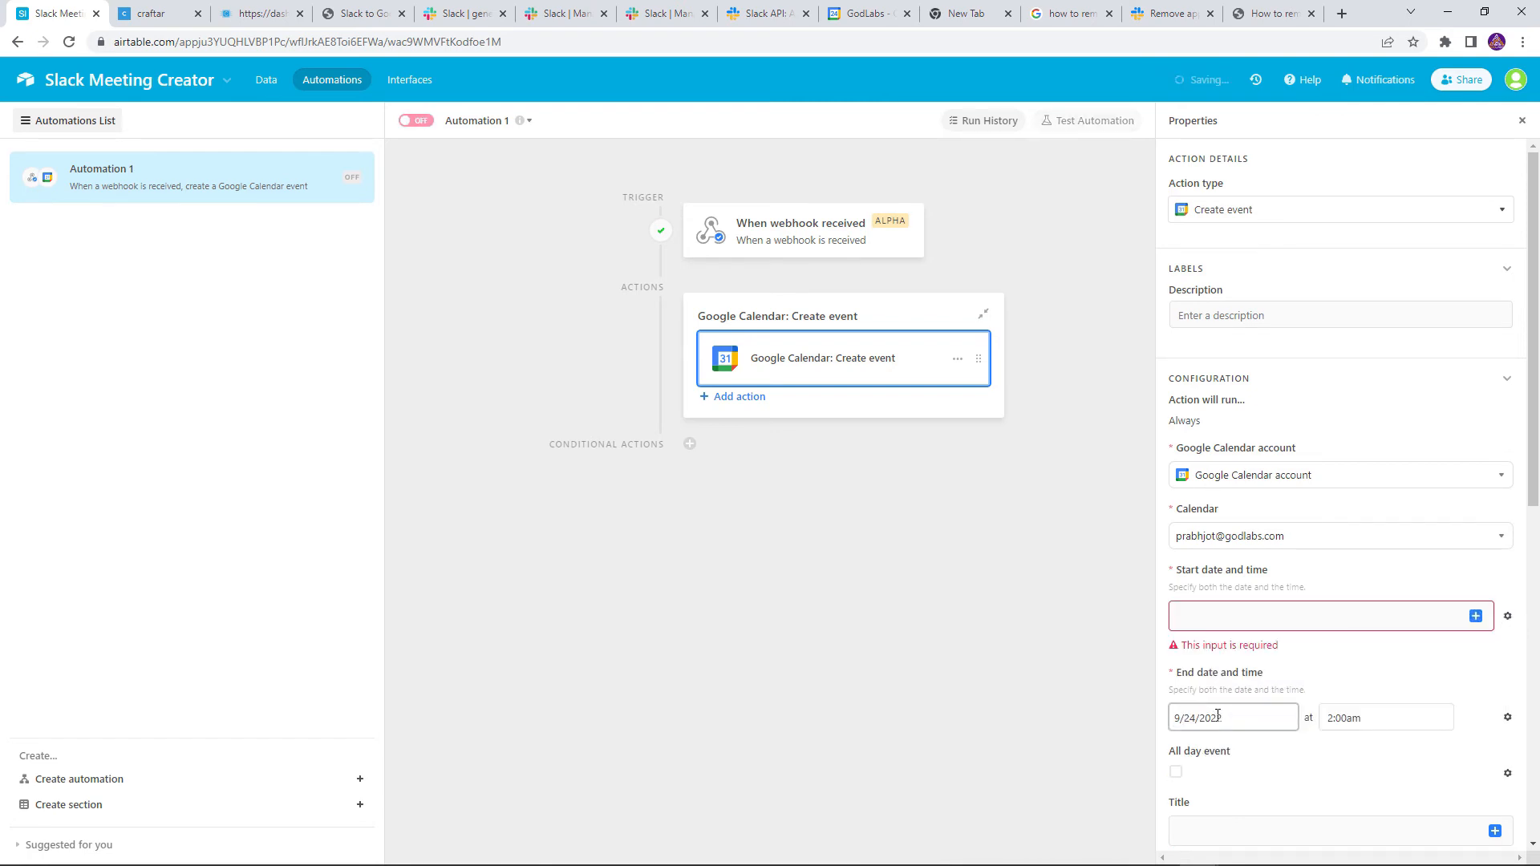
pyautogui.click(1475, 616)
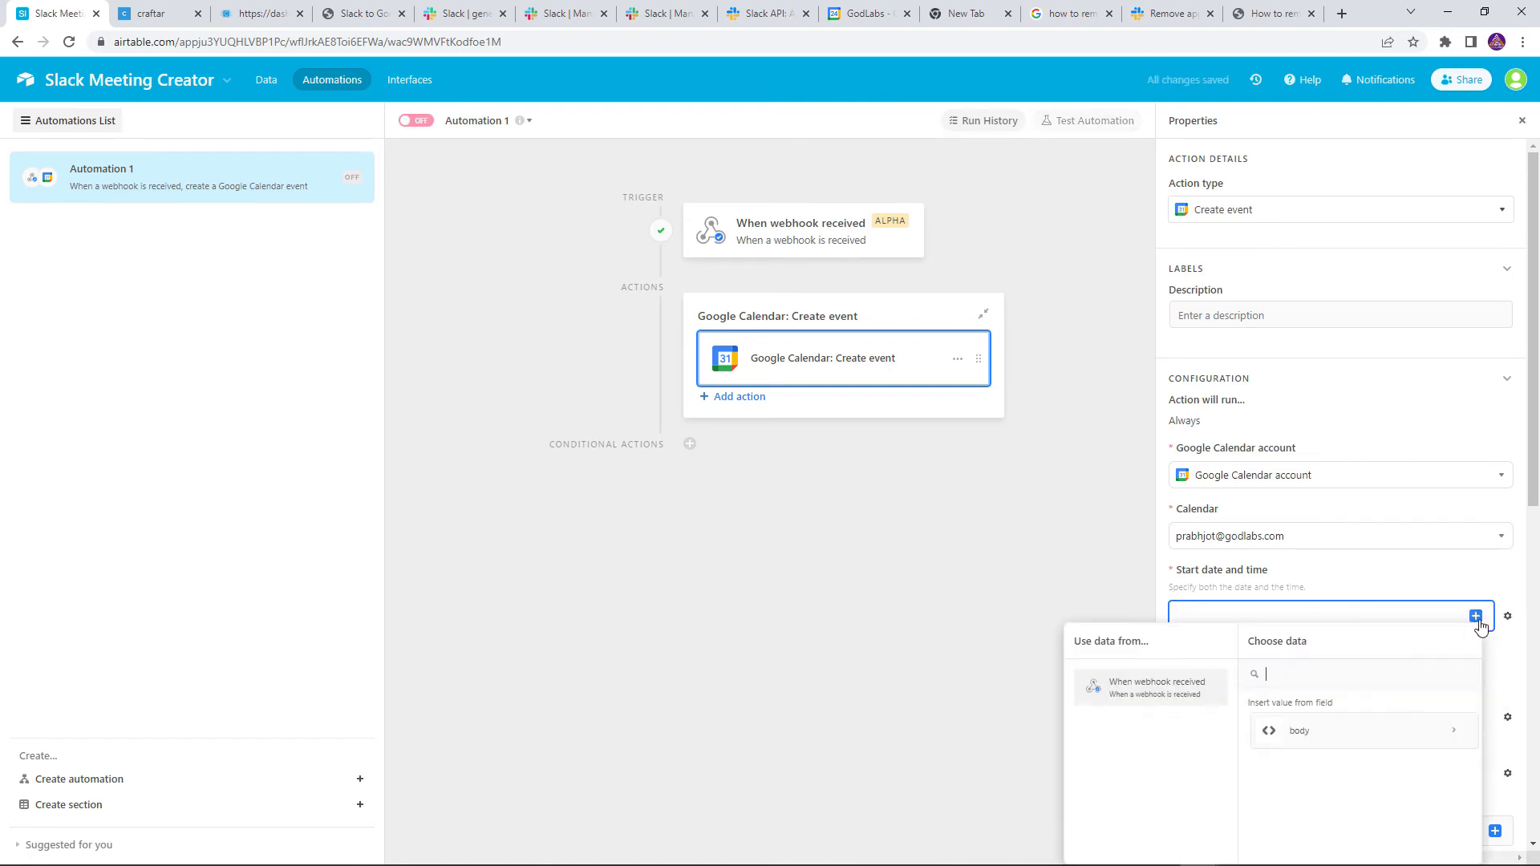
pyautogui.click(1331, 736)
pyautogui.click(1330, 779)
pyautogui.click(1318, 830)
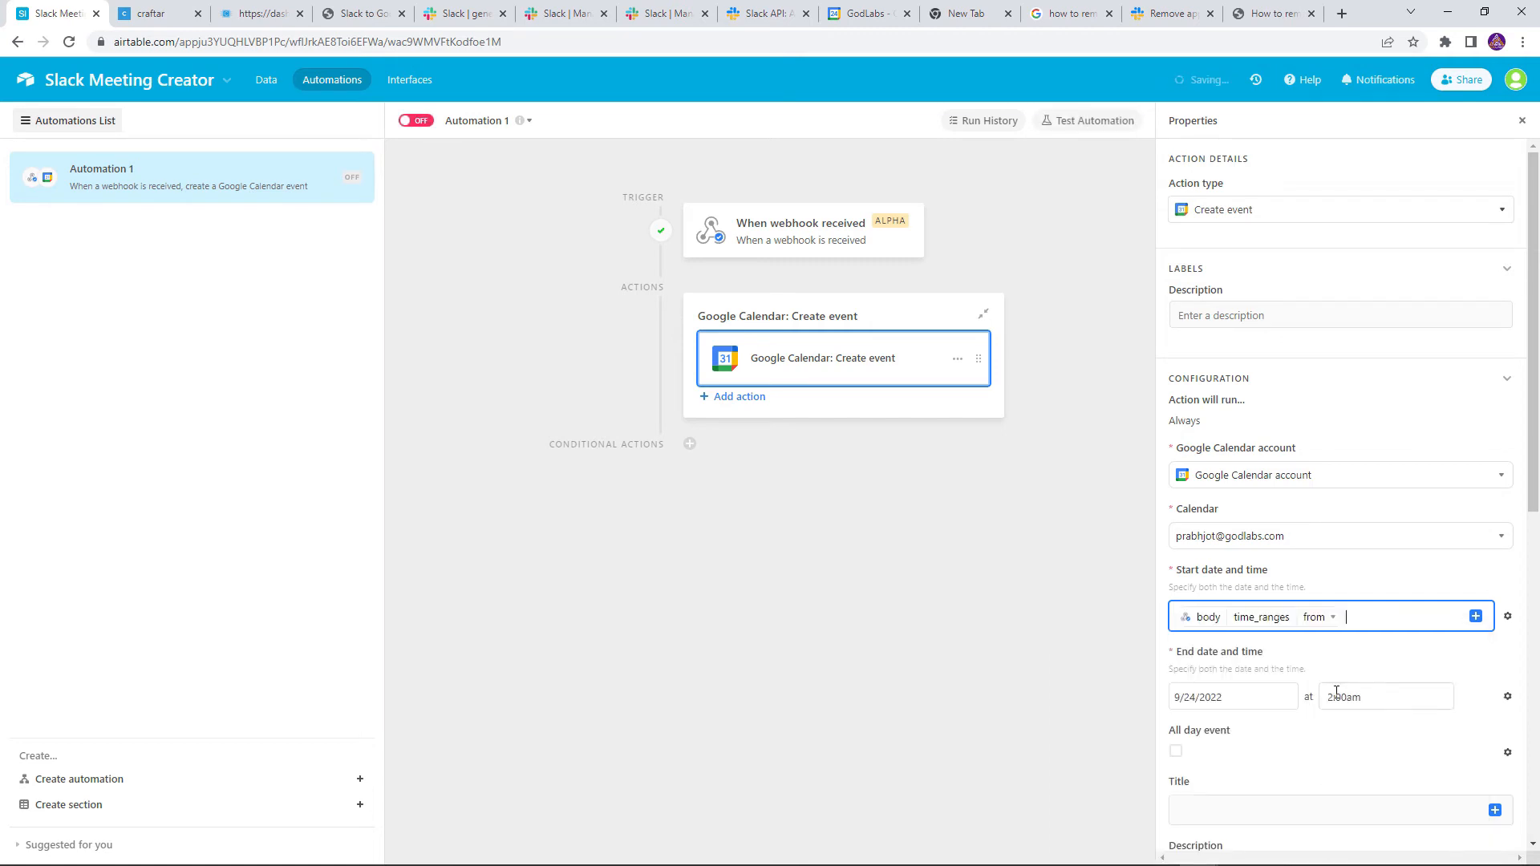
pyautogui.click(1507, 696)
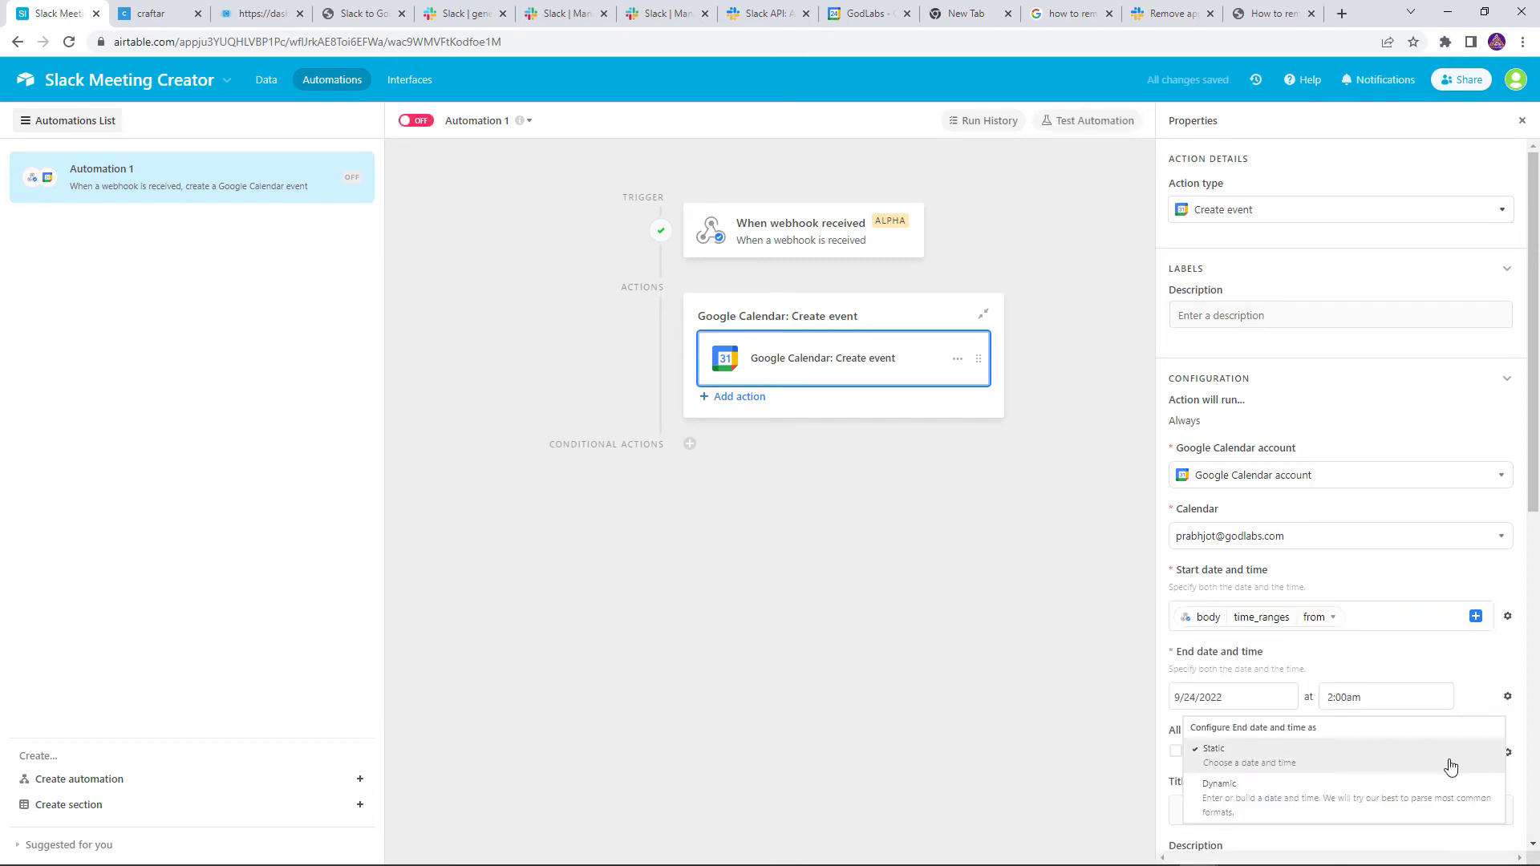
pyautogui.click(1369, 802)
pyautogui.click(1476, 696)
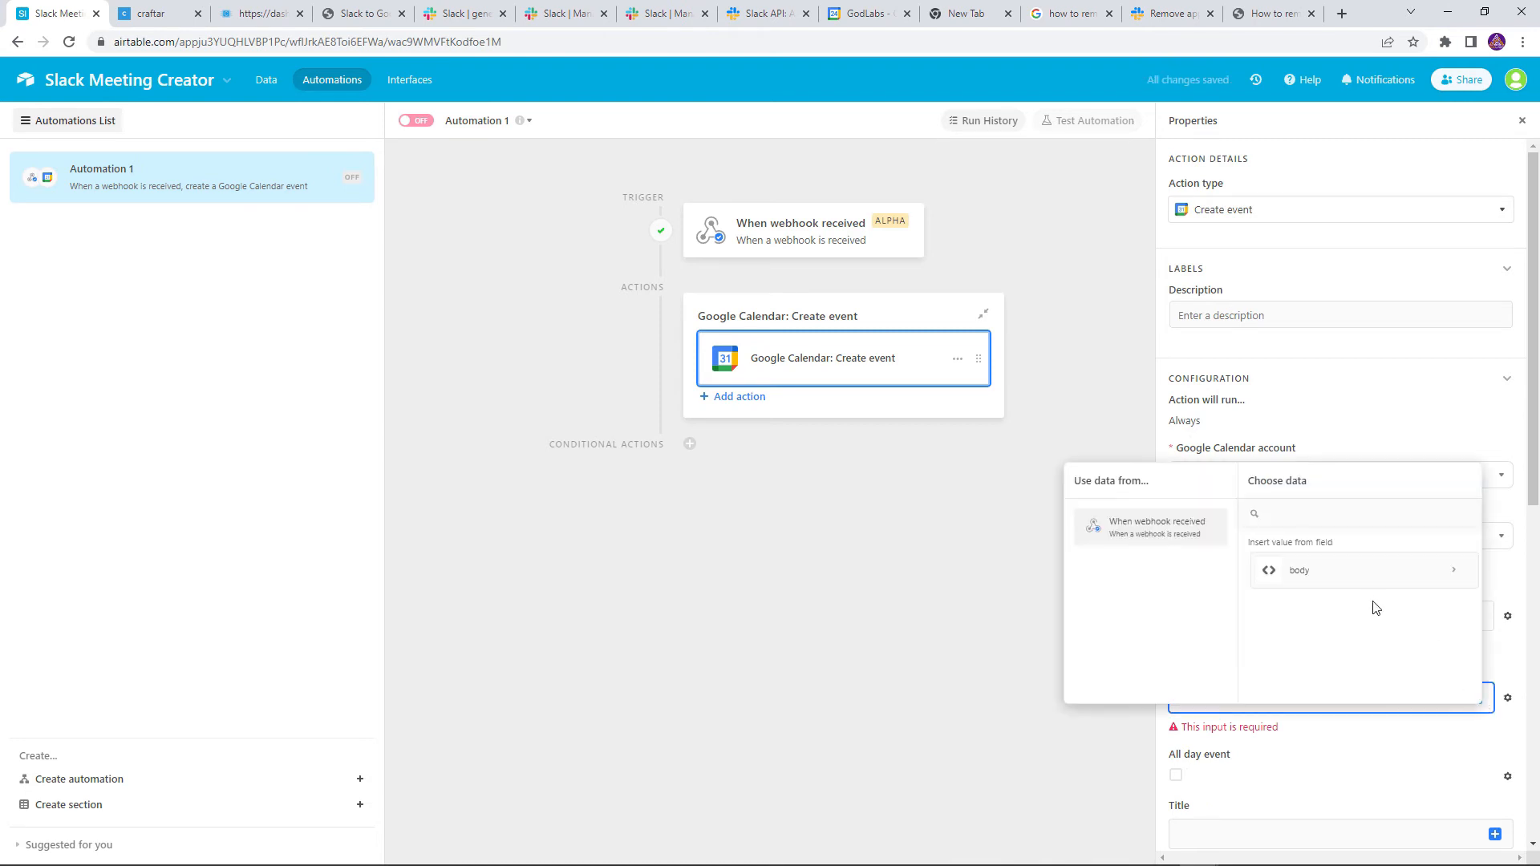
pyautogui.click(1348, 572)
pyautogui.click(1319, 603)
pyautogui.click(1334, 642)
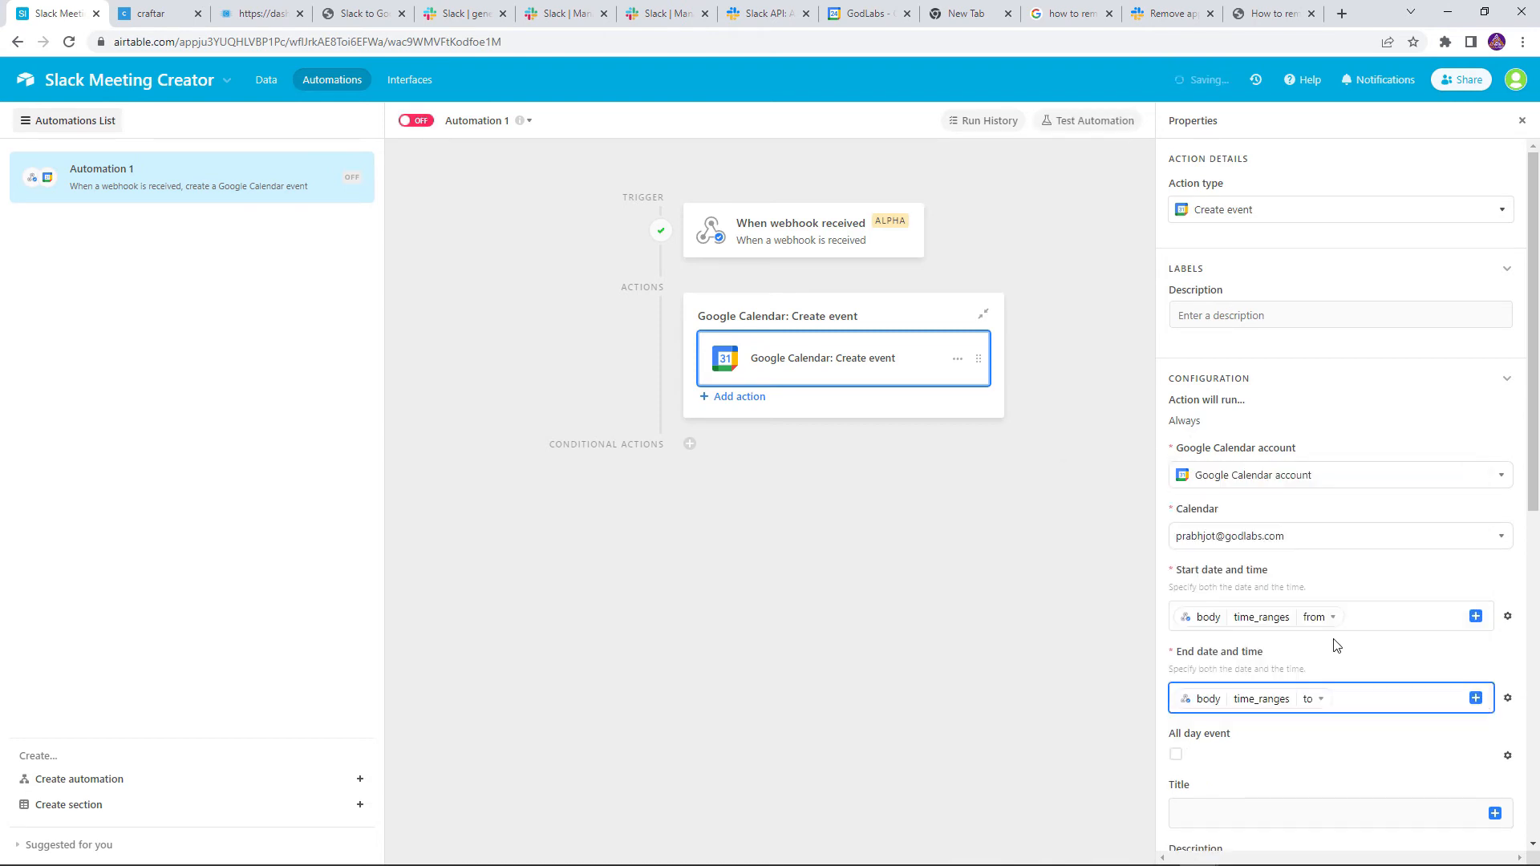
# Title the event 'Slack meeting invite' and add the webhook emails plus another address as attendees
pyautogui.scroll(-7, 1327, 699)
pyautogui.click(1259, 249)
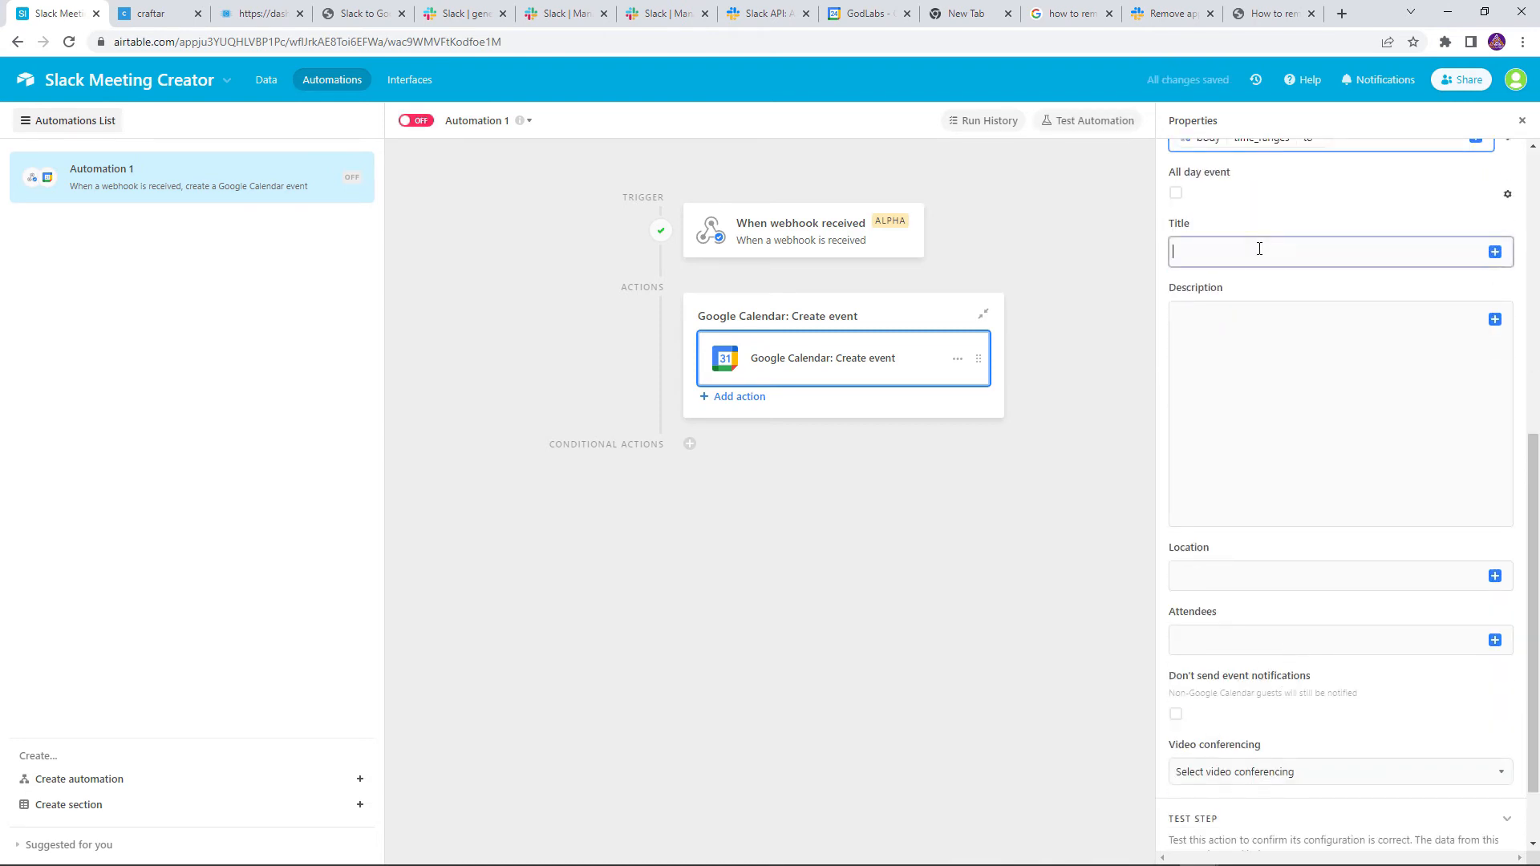
pyautogui.write('Slack meeting')
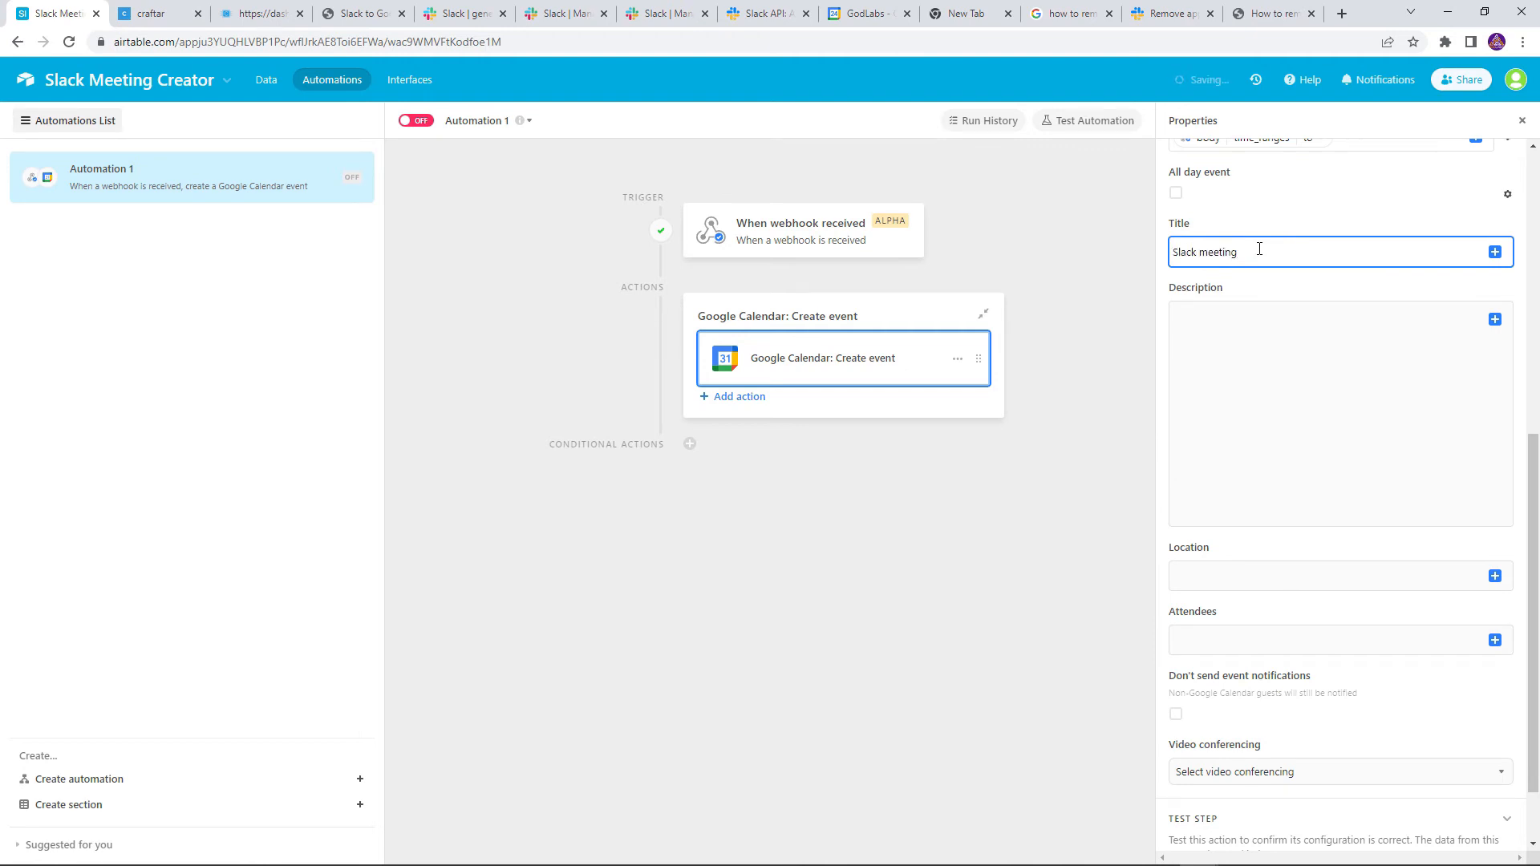
pyautogui.write(' invite')
pyautogui.scroll(-1, 1404, 369)
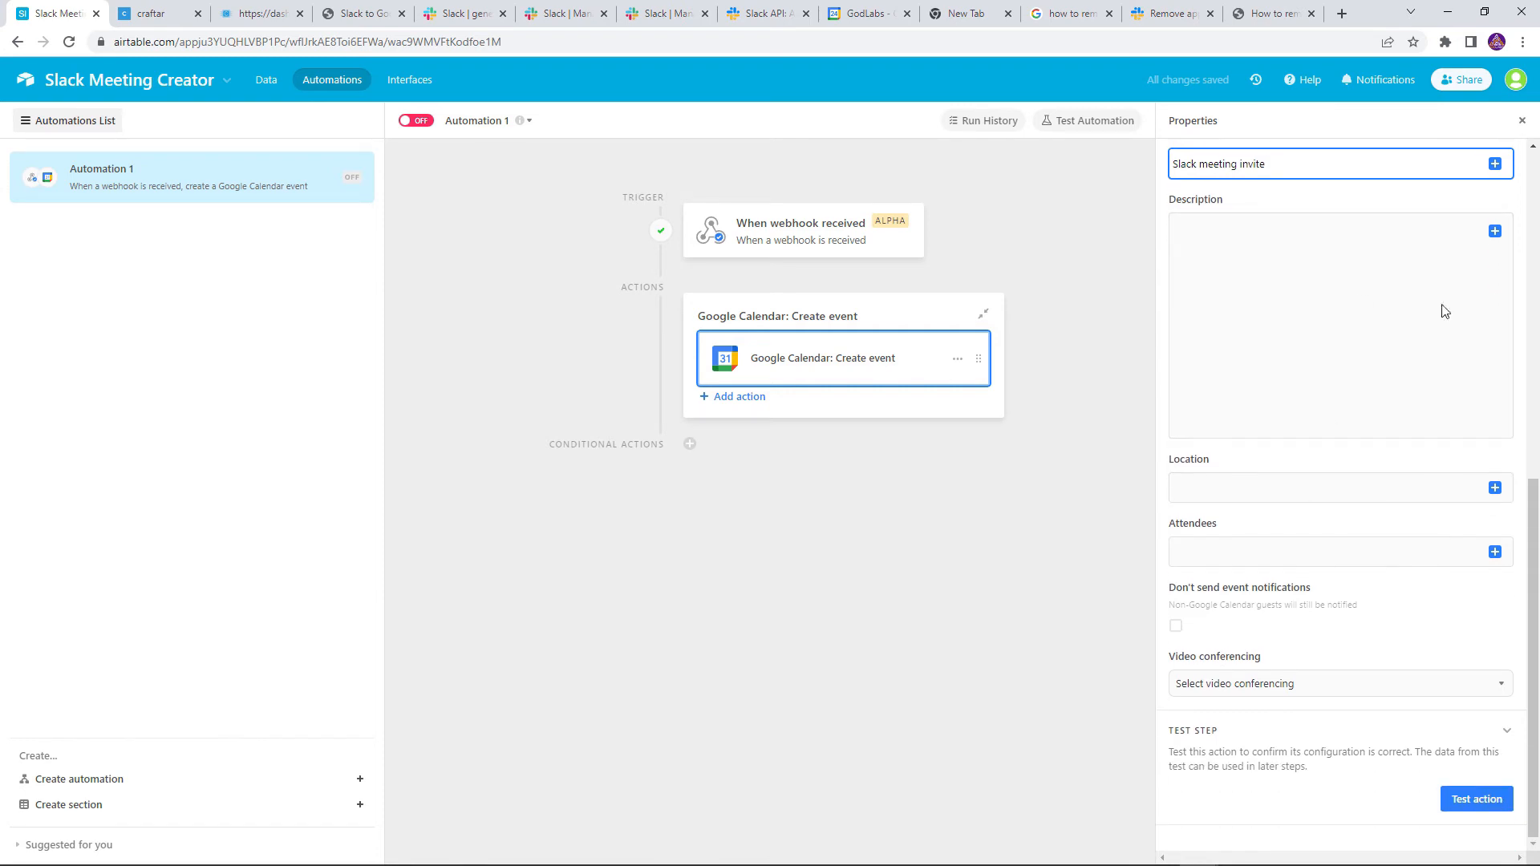
pyautogui.click(1410, 553)
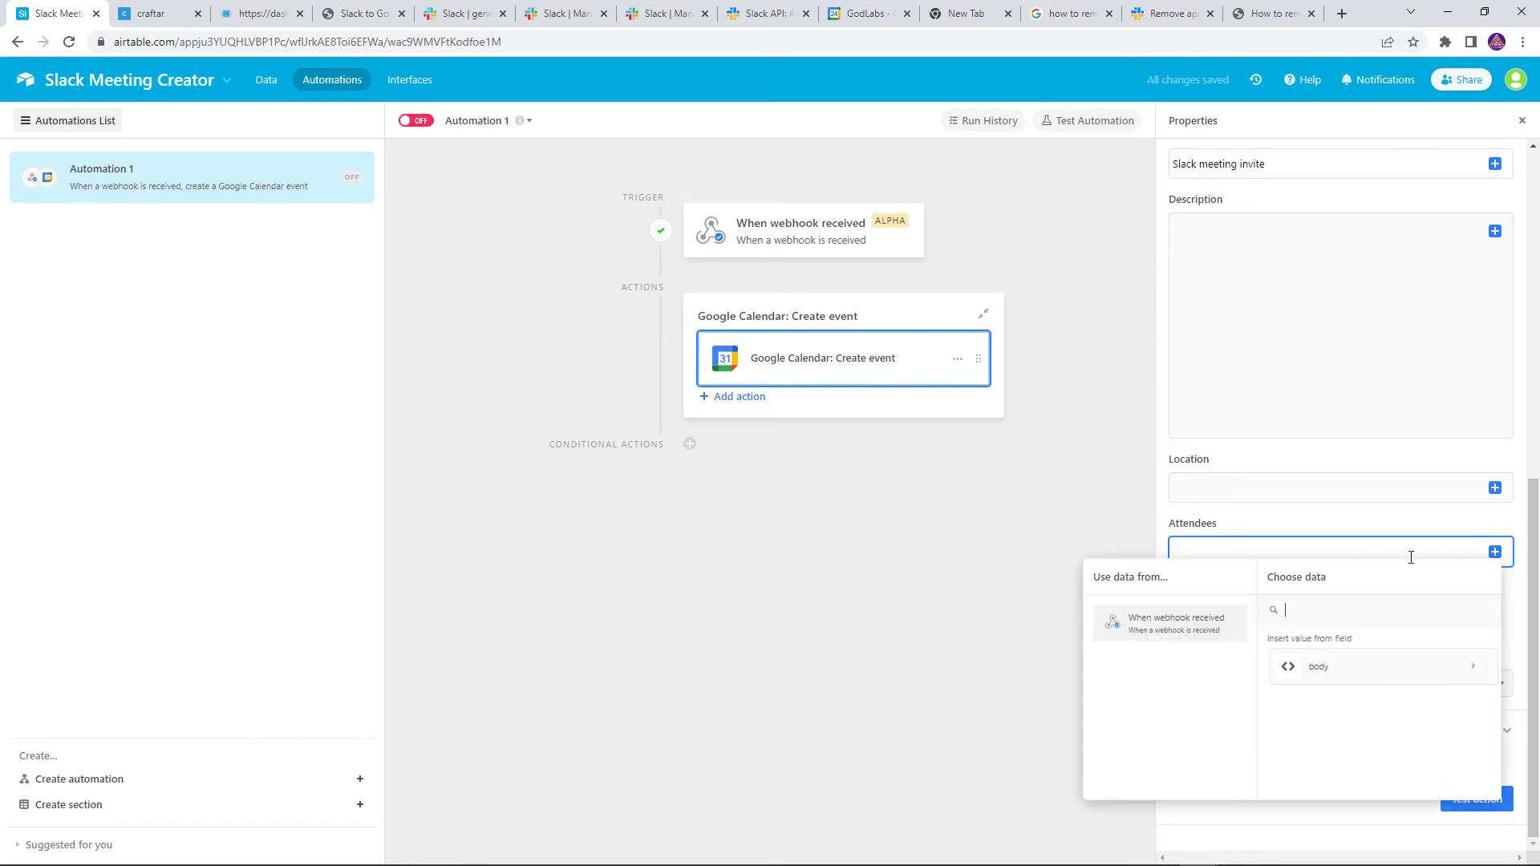
pyautogui.click(1337, 667)
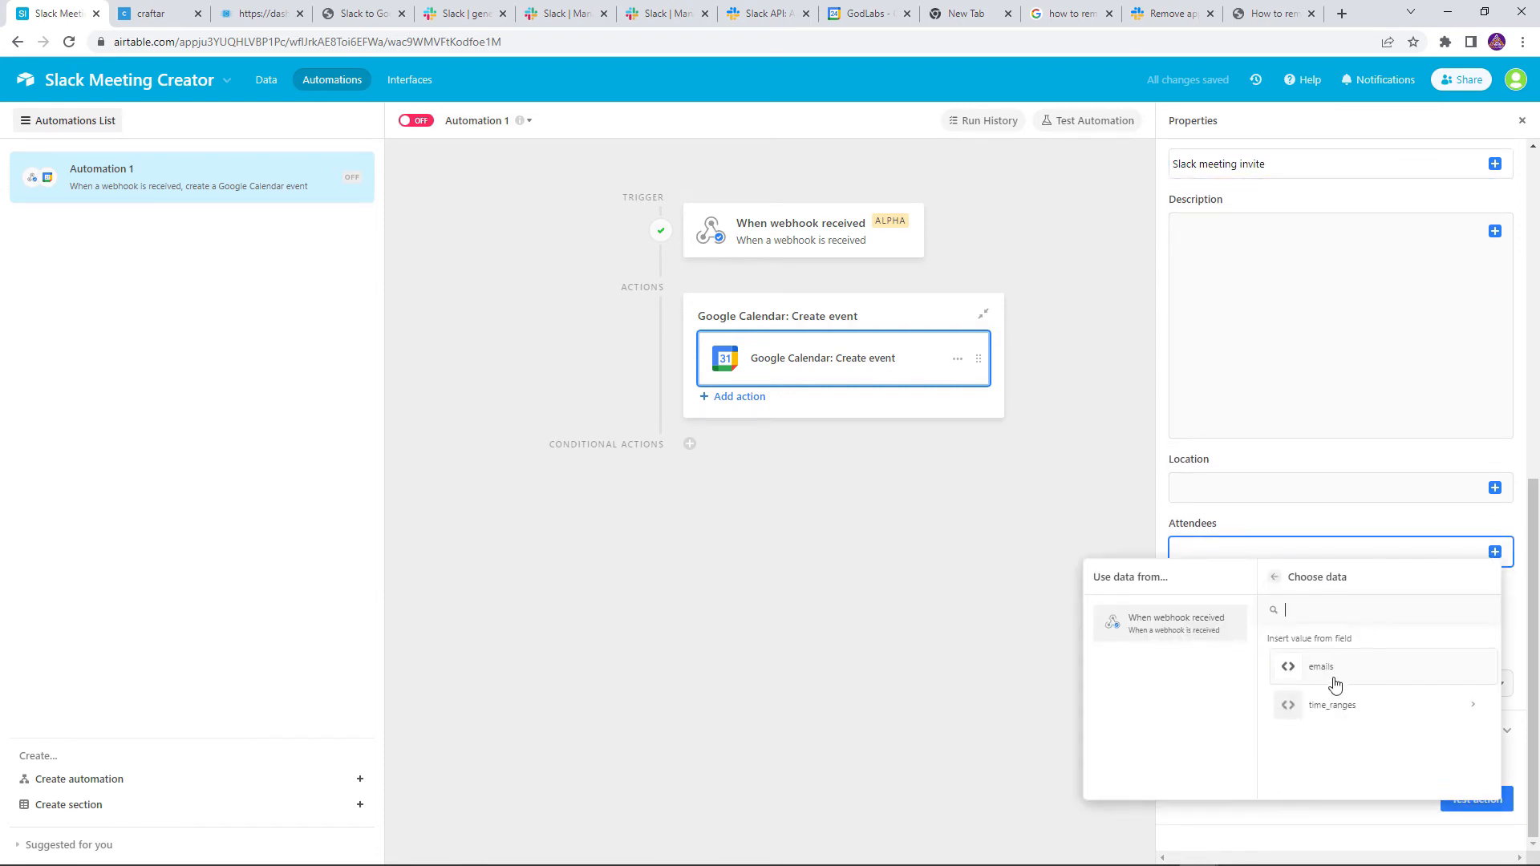
pyautogui.click(1334, 686)
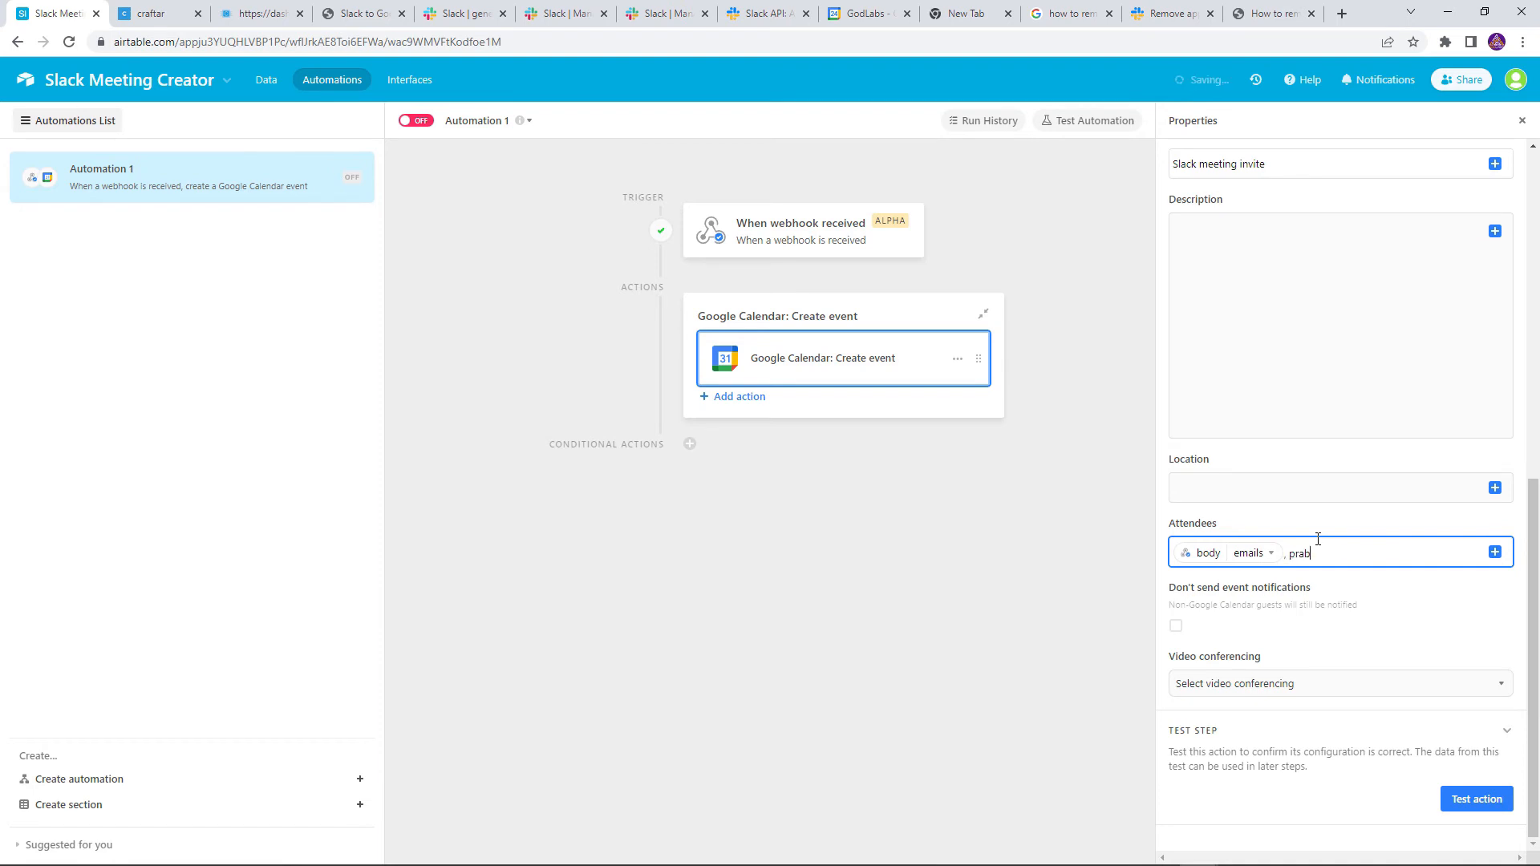
# Keep event notifications on, choose Google Meet for conferencing, and test the action
pyautogui.click(1285, 622)
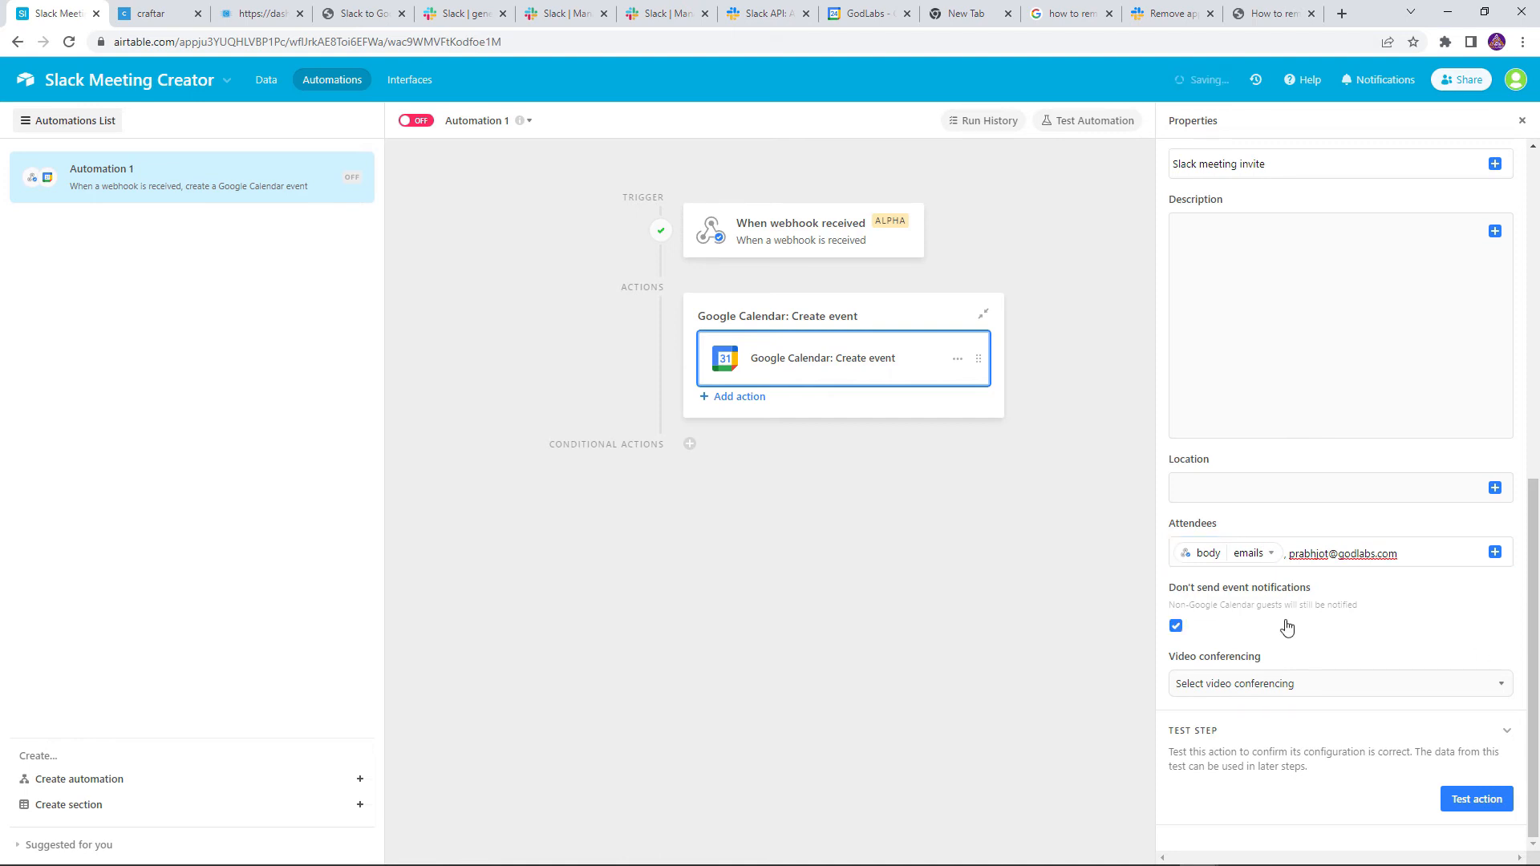
pyautogui.click(1257, 635)
pyautogui.click(1304, 685)
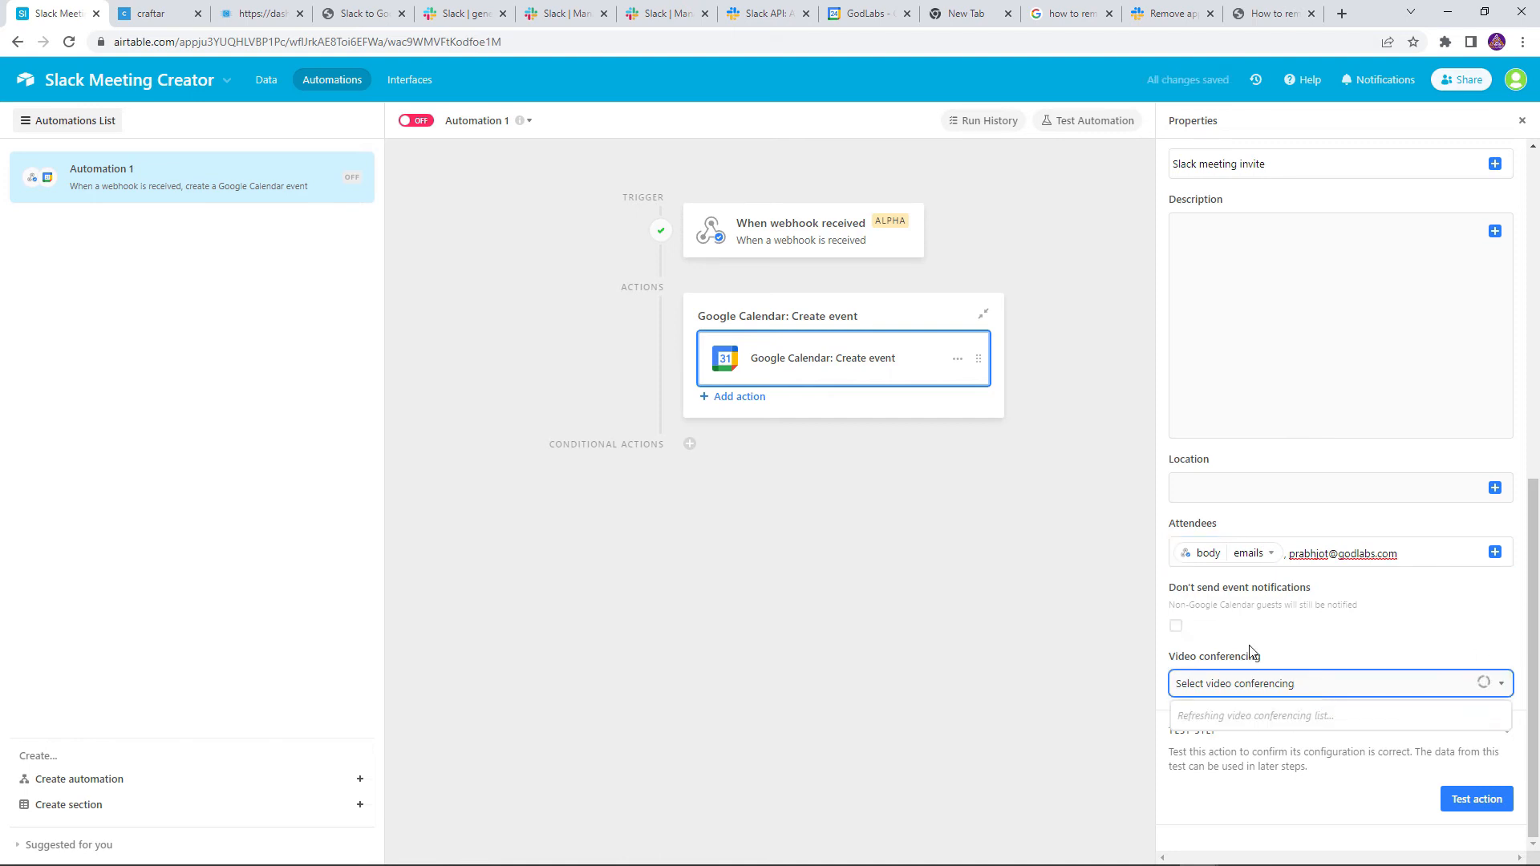
pyautogui.click(1229, 782)
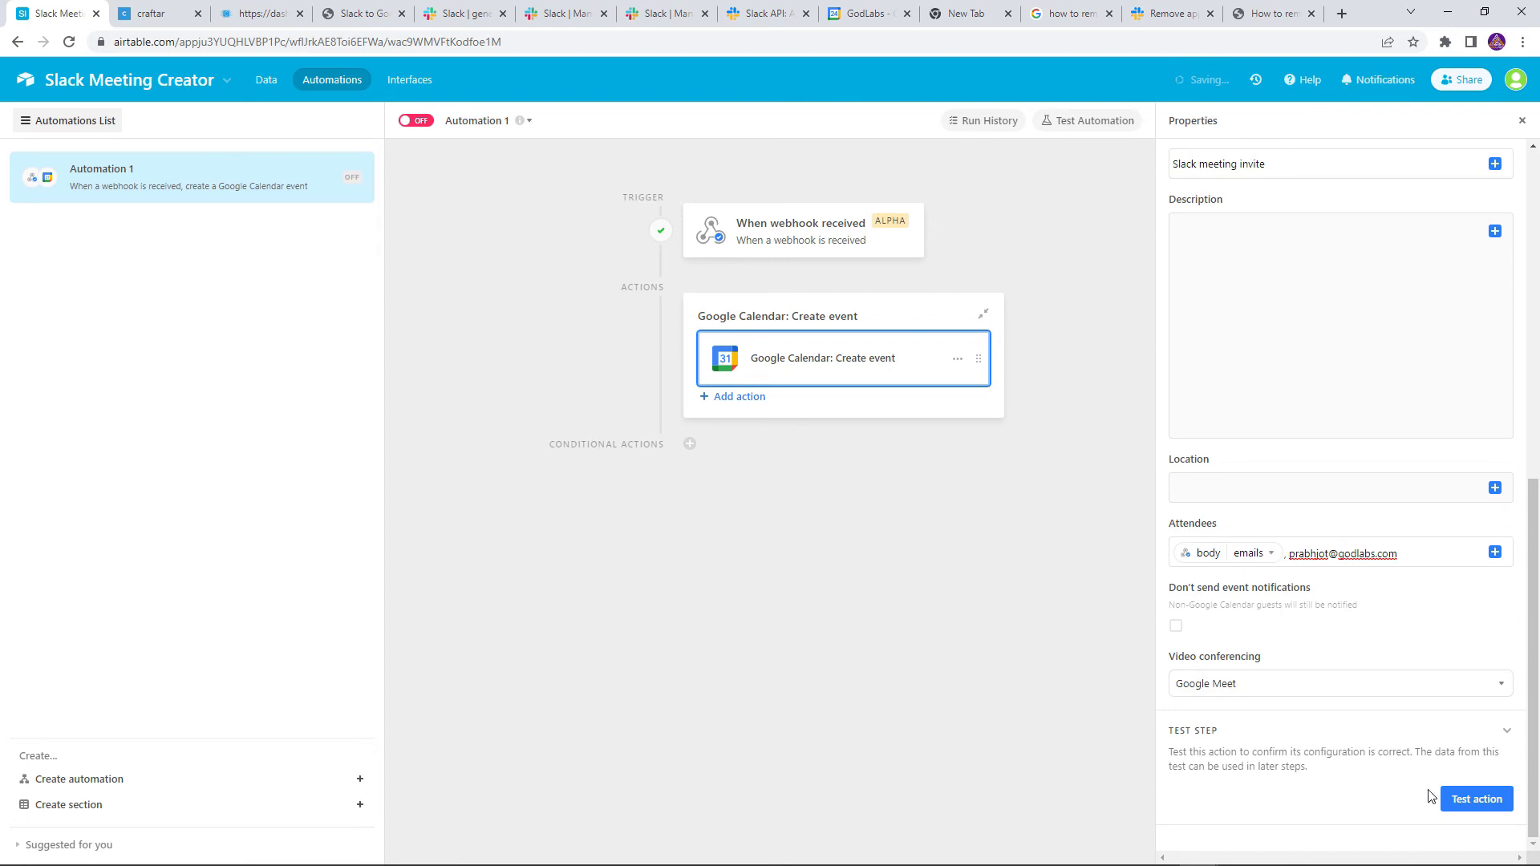
pyautogui.click(1461, 799)
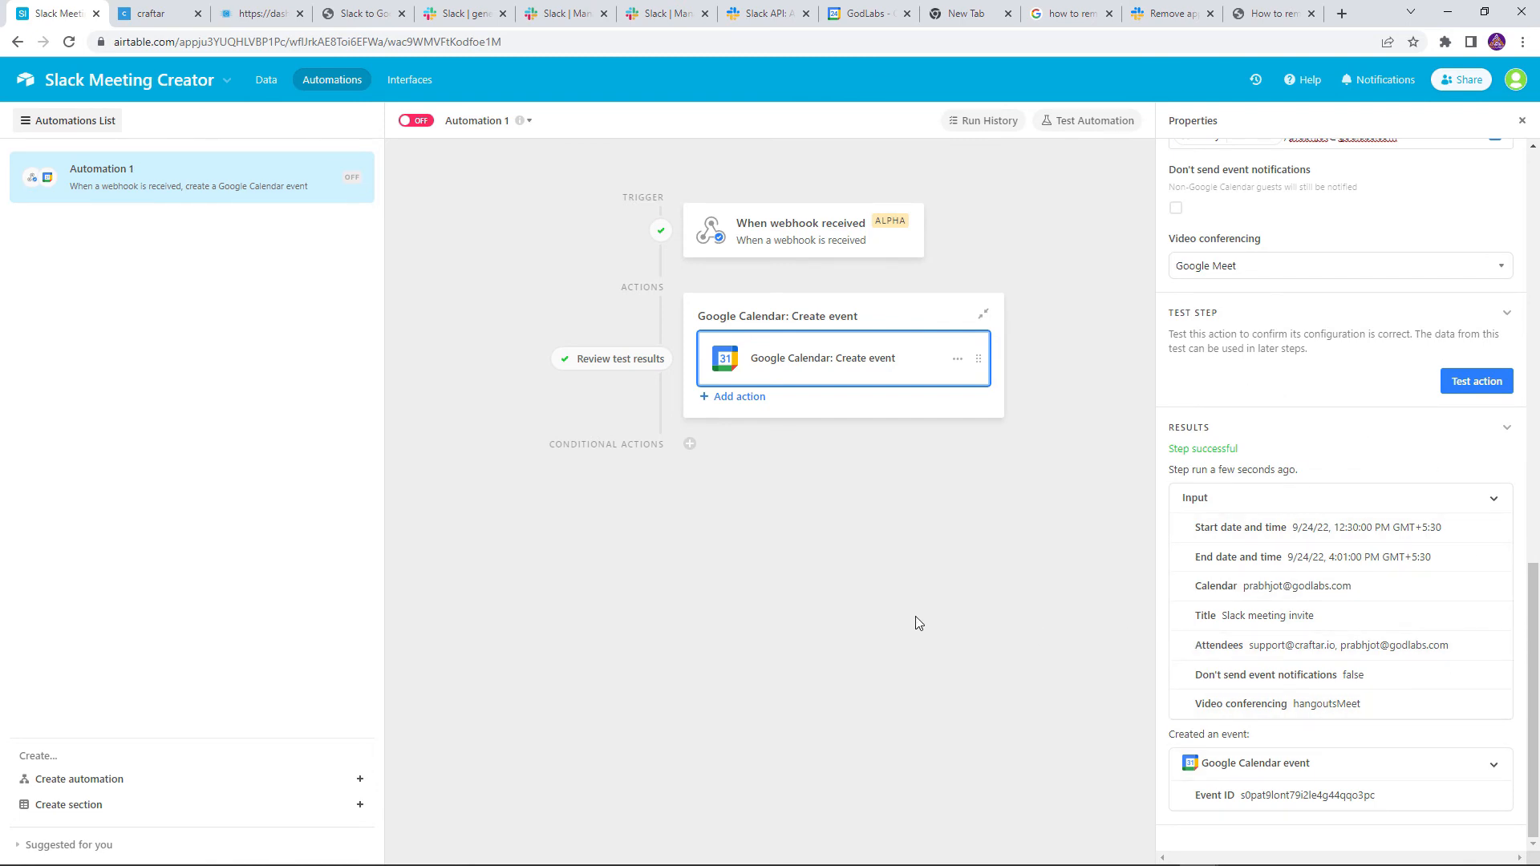
# Add a Plain Text block from Integrations > Slack > Block Builder to the Craftar flow
pyautogui.click(117, 19)
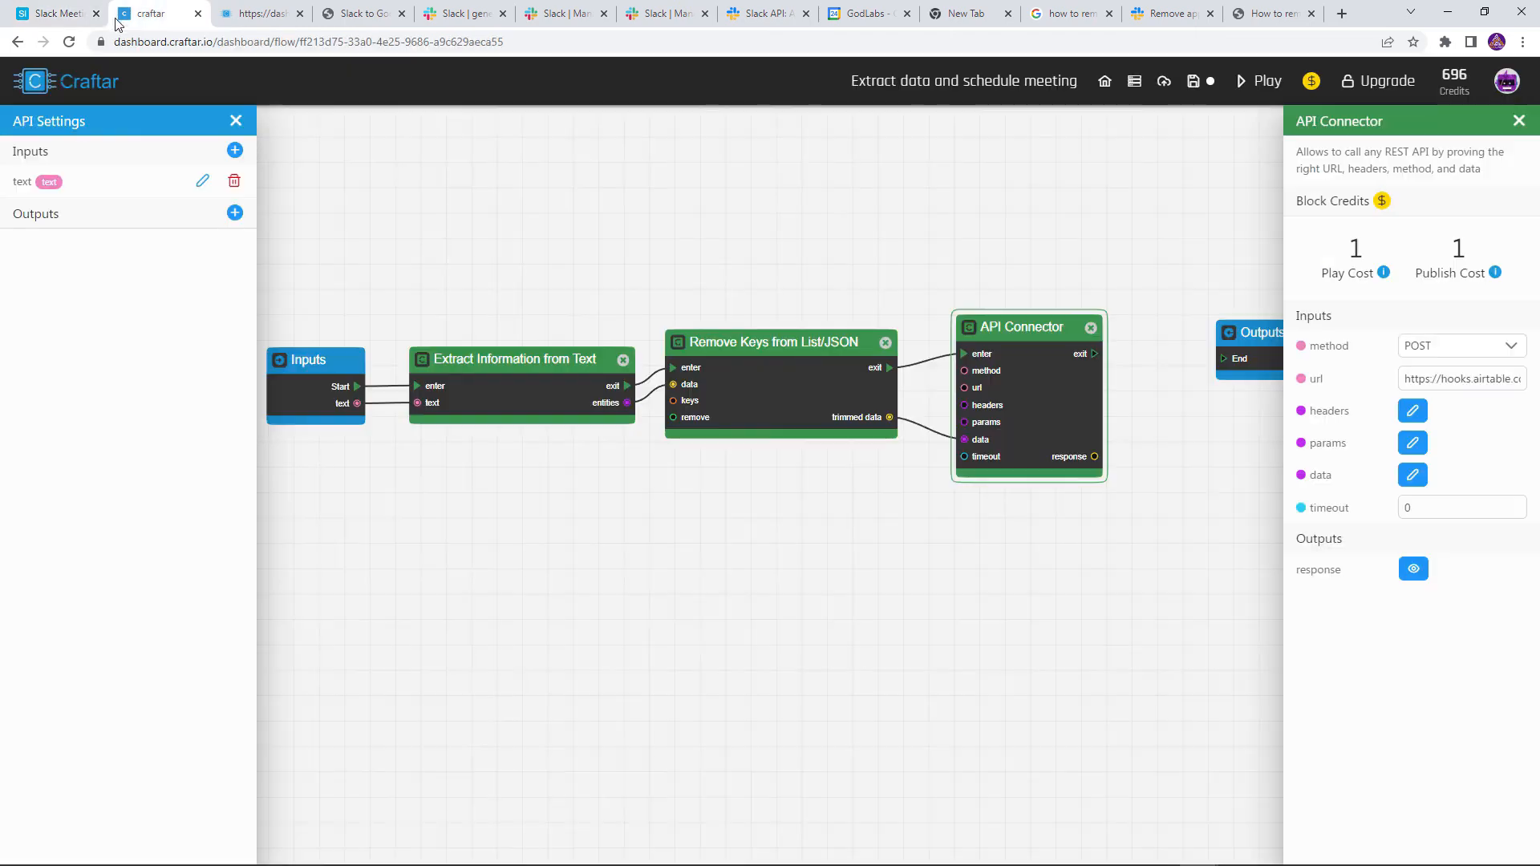
pyautogui.scroll(4, 1175, 480)
pyautogui.moveTo(1192, 436); pyautogui.dragTo(883, 543)
pyautogui.moveTo(954, 419); pyautogui.dragTo(1093, 406)
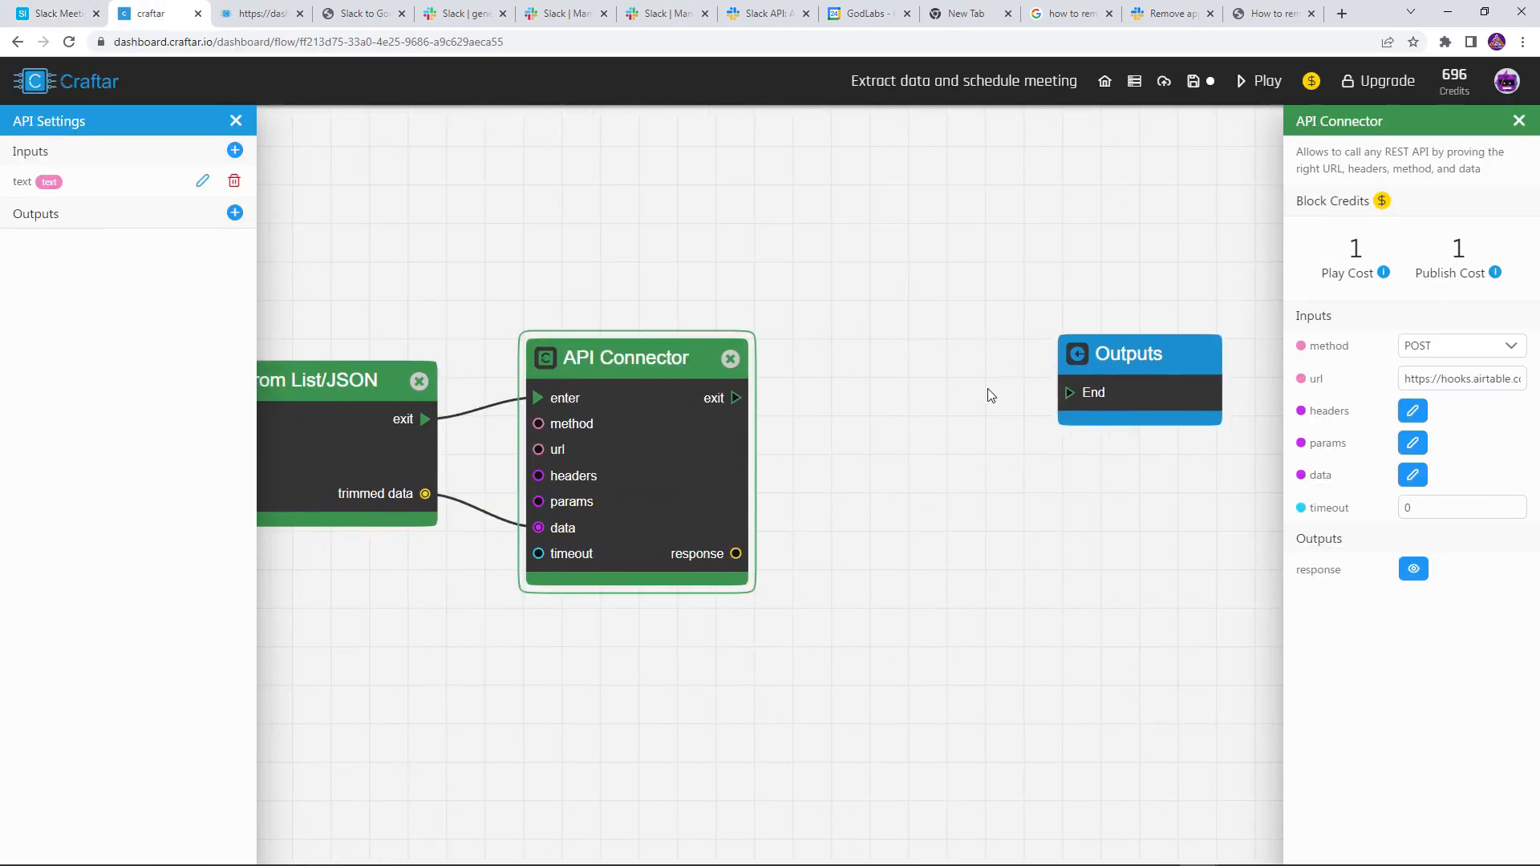
pyautogui.rightClick(840, 391)
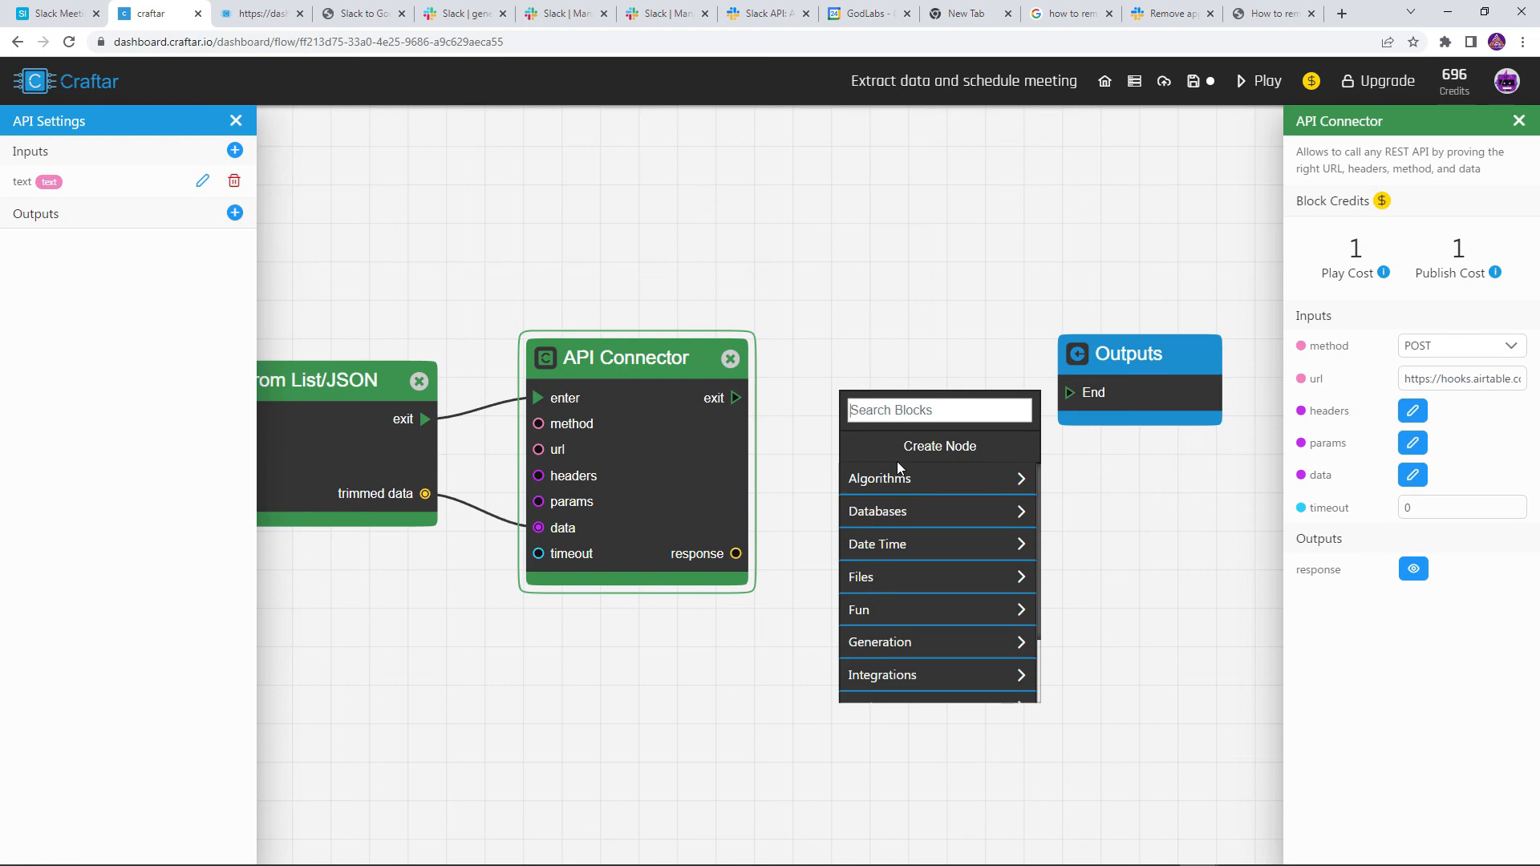
pyautogui.scroll(-1, 1011, 592)
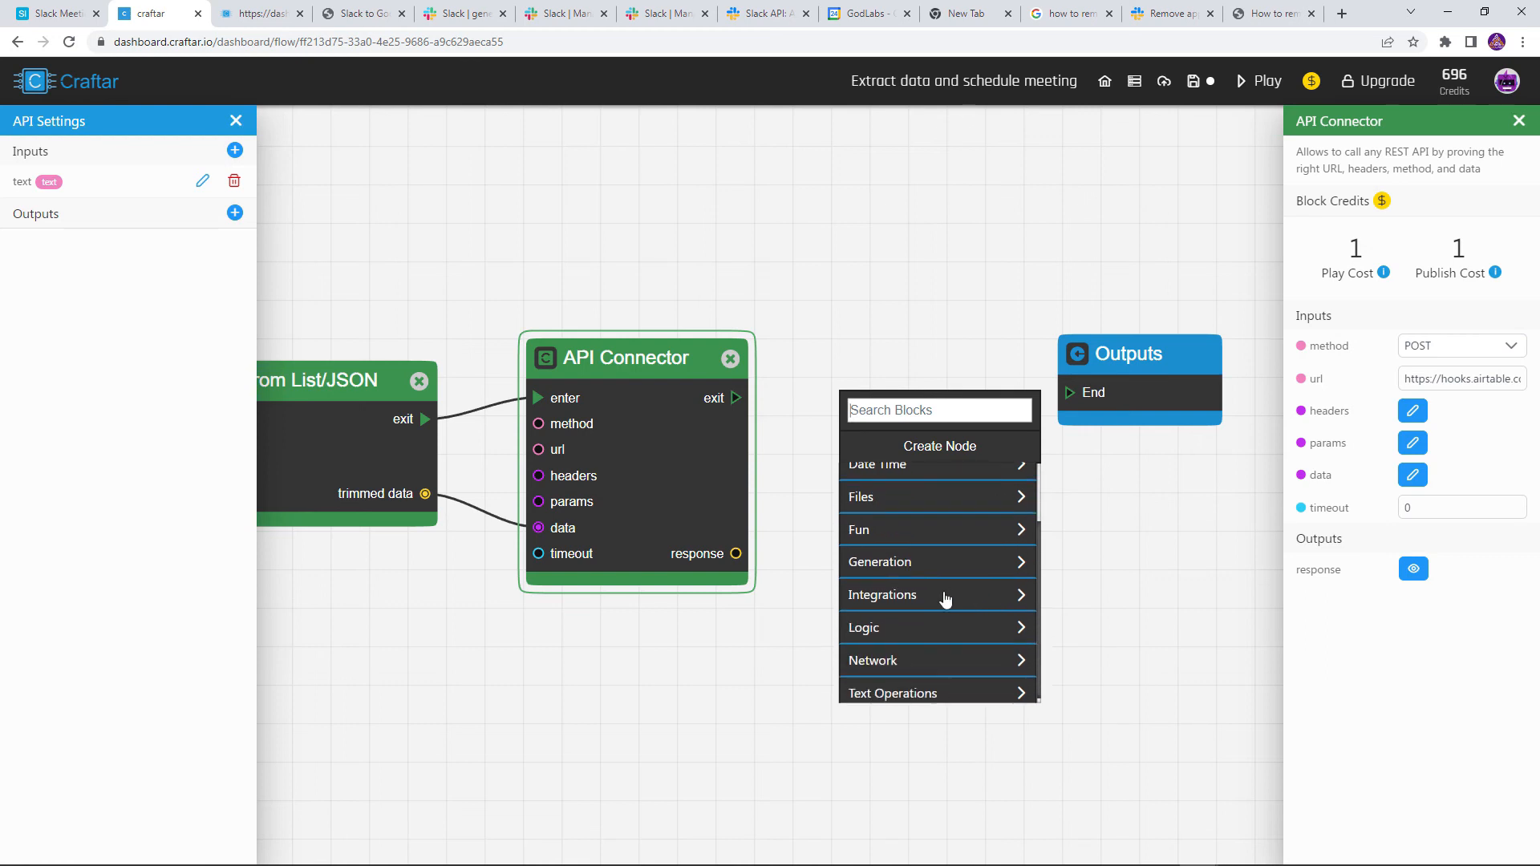
pyautogui.click(946, 598)
pyautogui.scroll(-3, 924, 597)
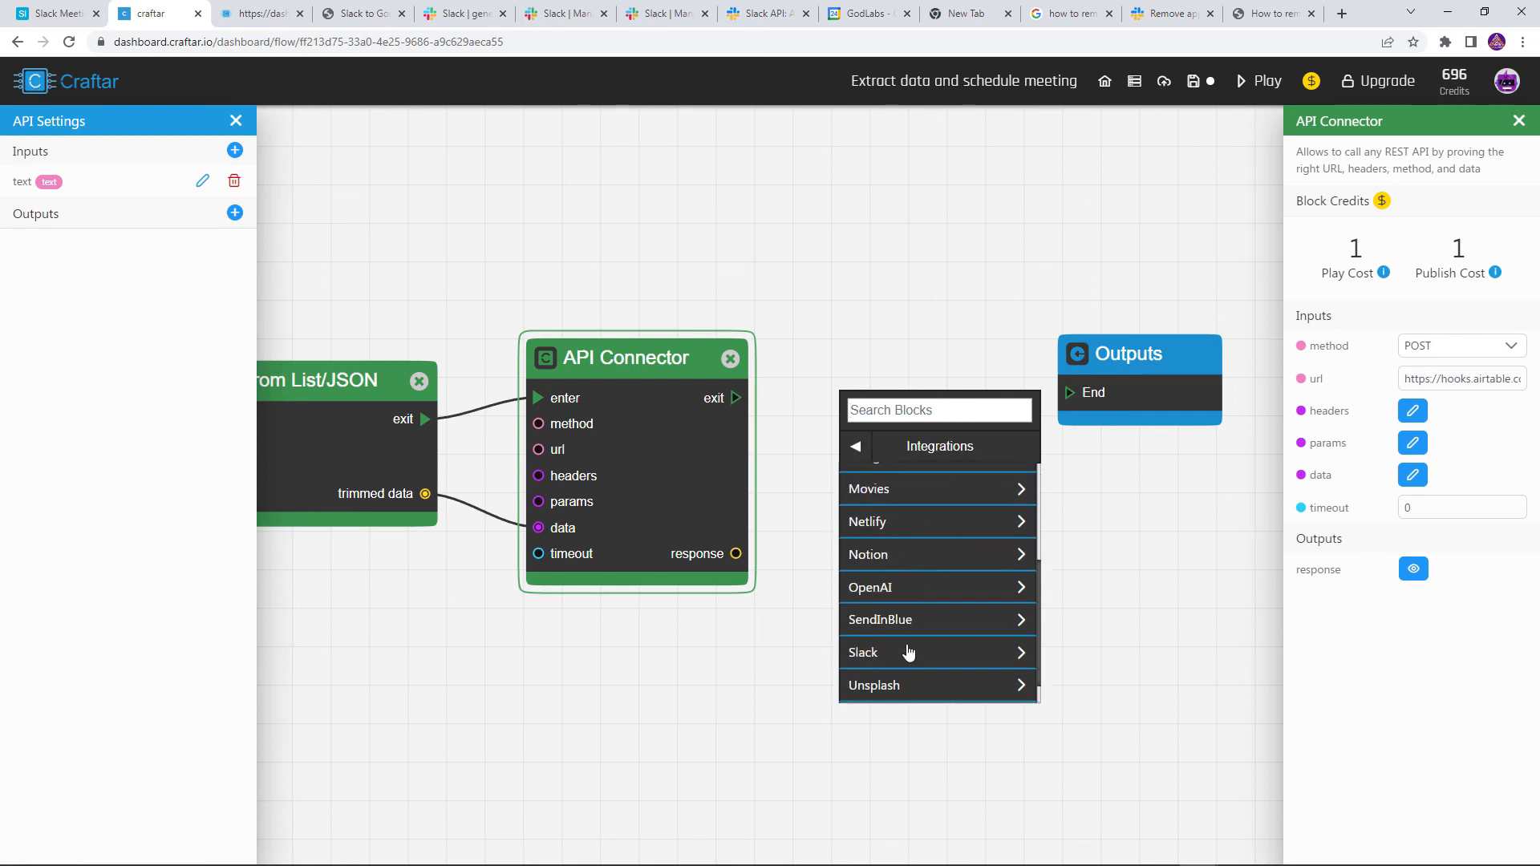
pyautogui.click(906, 623)
pyautogui.click(903, 670)
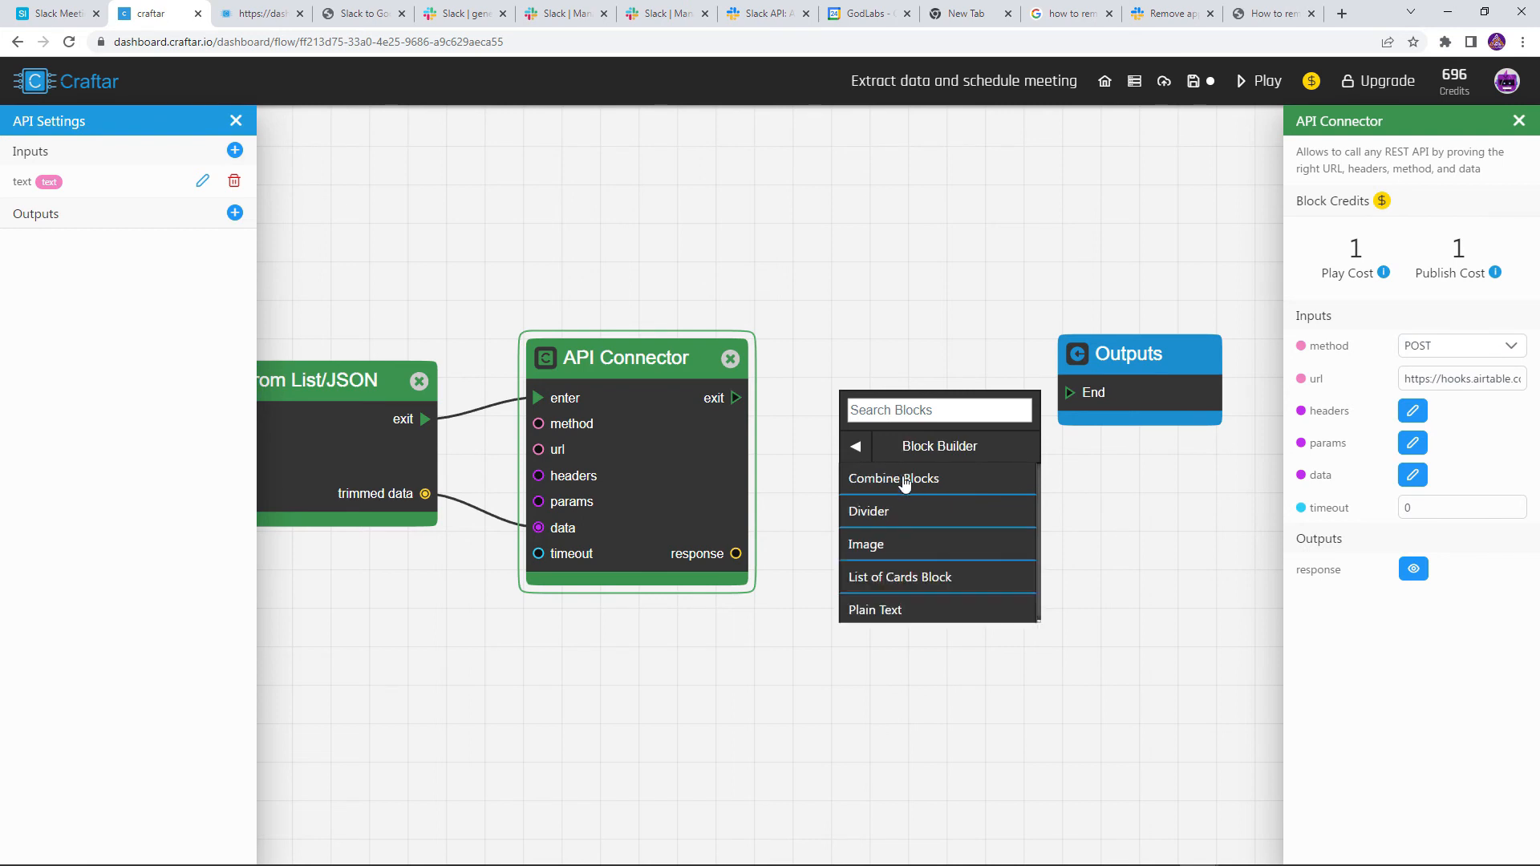
pyautogui.click(898, 609)
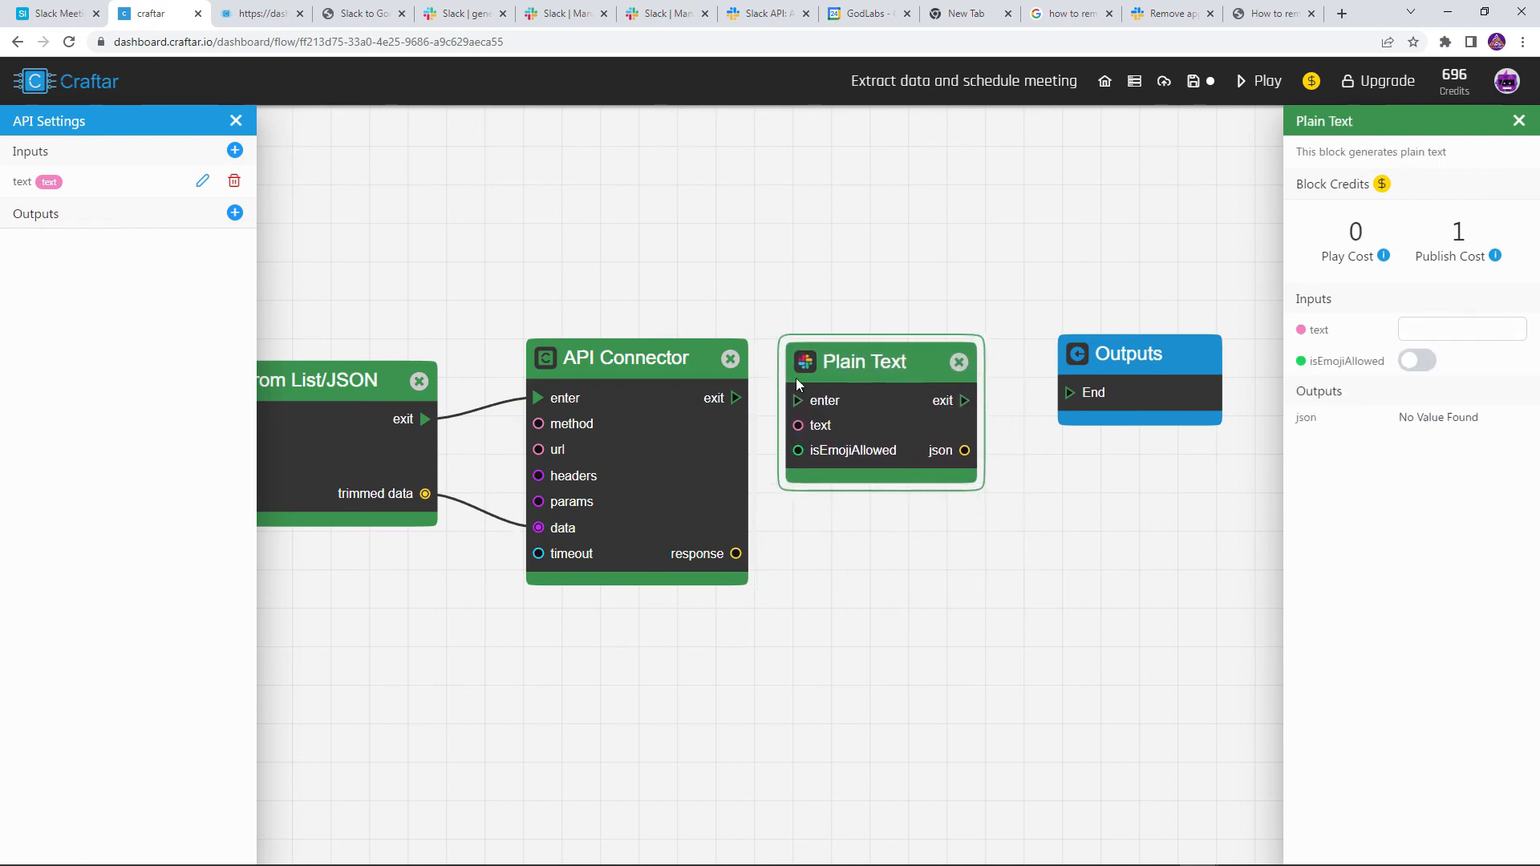
# Wire API Connector into Plain Text with 'Your meeting has been scheduled' and link it to Outputs End
pyautogui.moveTo(736, 398); pyautogui.dragTo(799, 403)
pyautogui.write('scheduled')
pyautogui.moveTo(965, 407); pyautogui.dragTo(1069, 394)
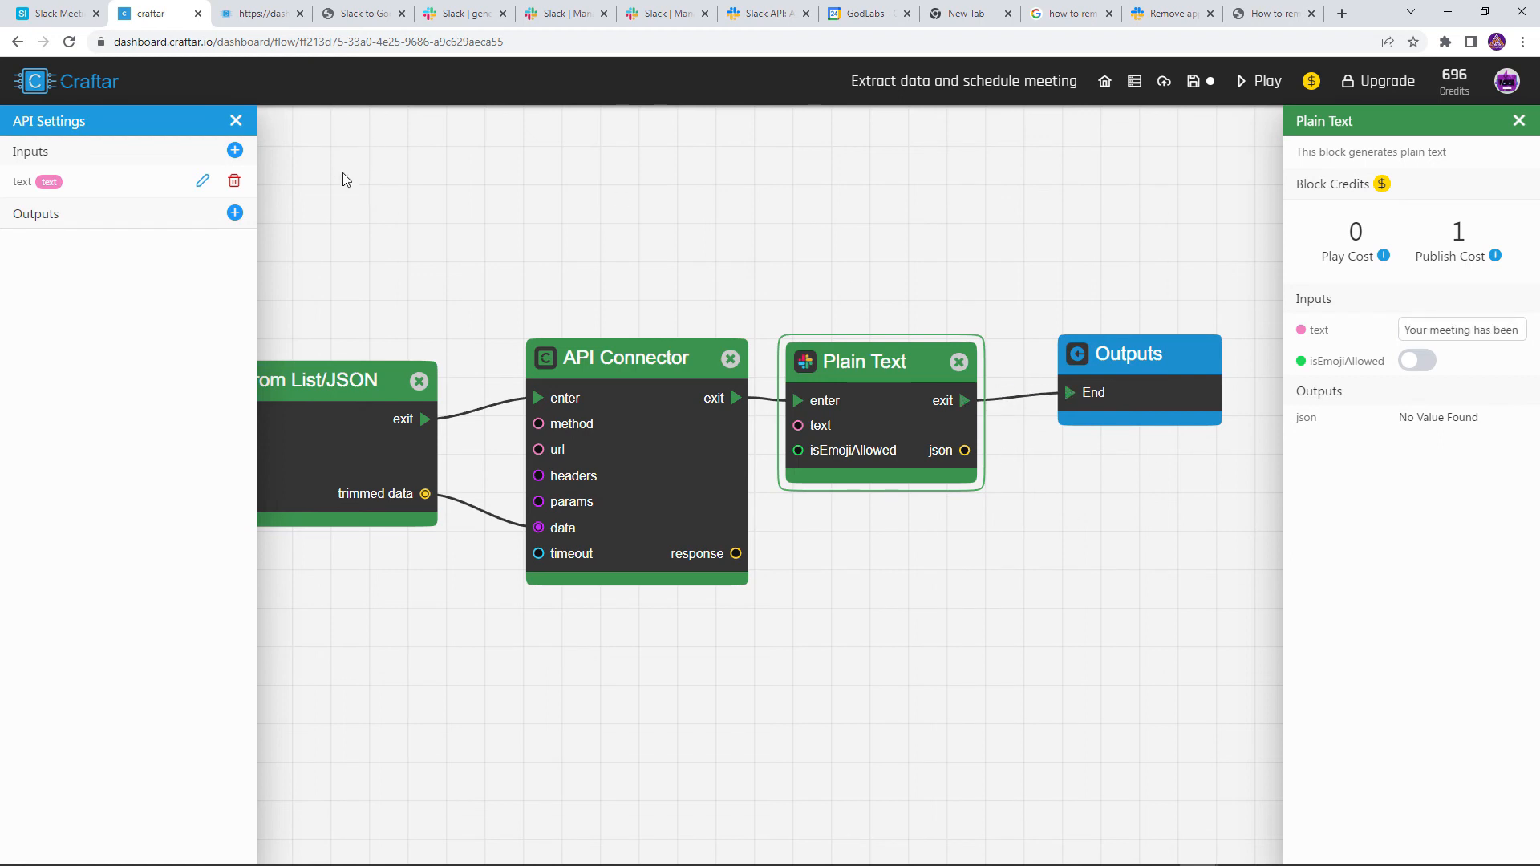
# Add a flow output named blocks of type Any, fed by Plain Text's json
pyautogui.click(235, 212)
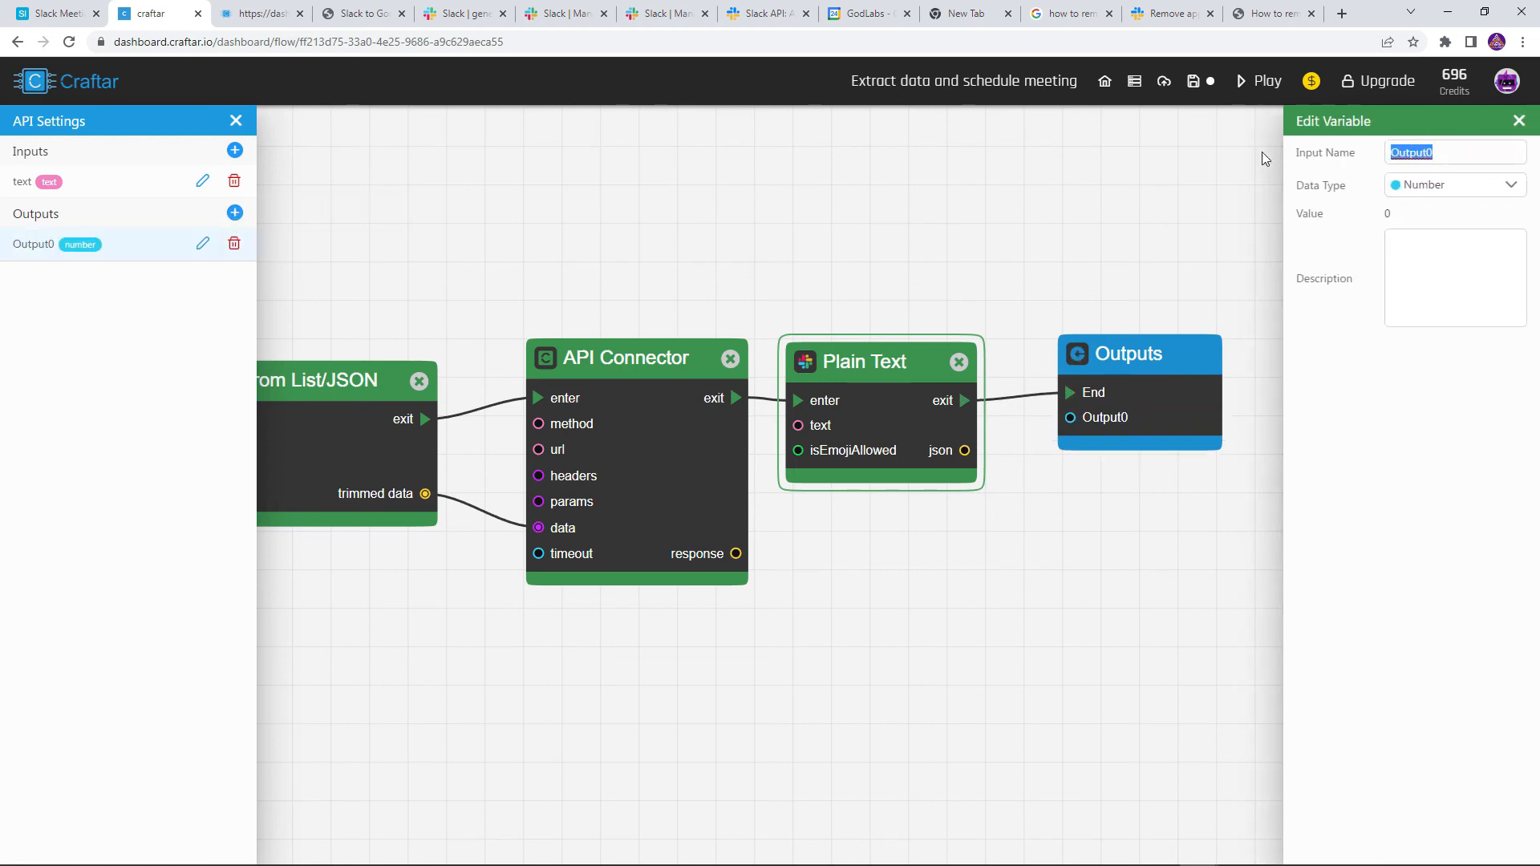
pyautogui.write('bloc')
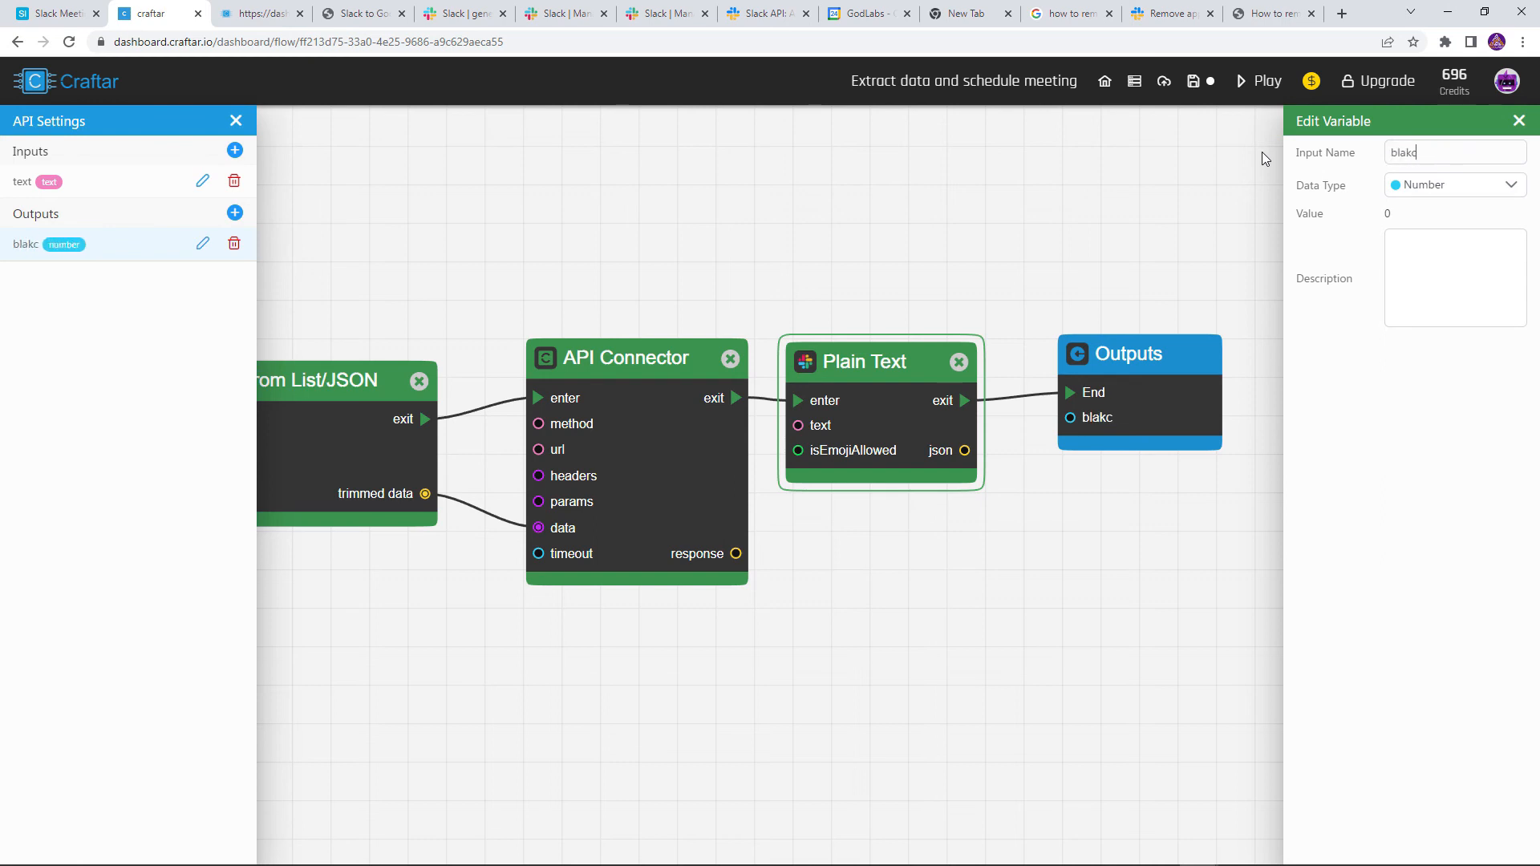
pyautogui.write('ks')
pyautogui.click(1435, 181)
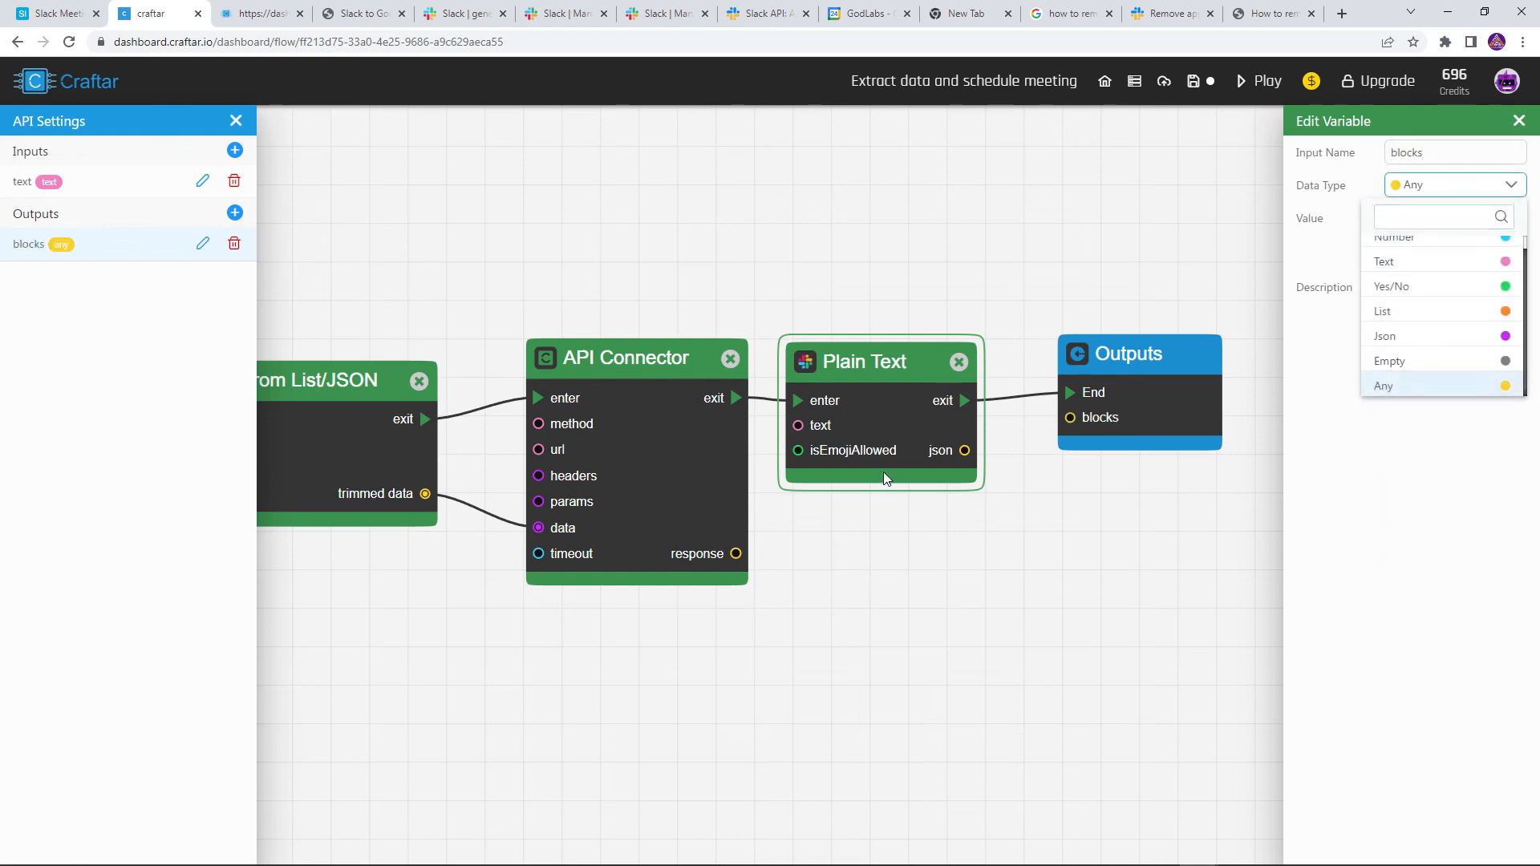
pyautogui.click(1407, 388)
pyautogui.moveTo(967, 456); pyautogui.dragTo(1070, 418)
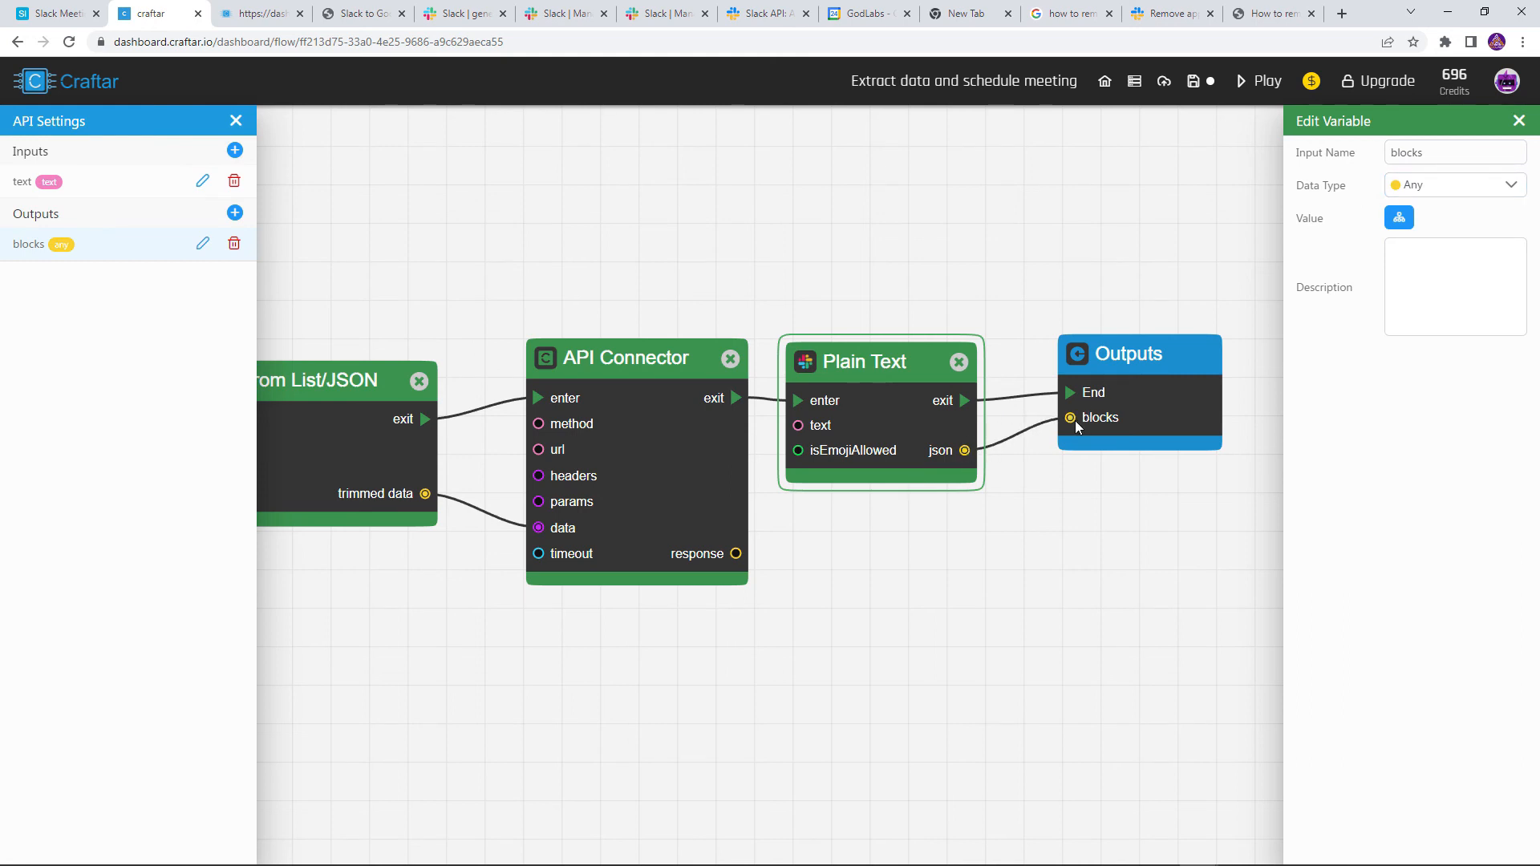
pyautogui.moveTo(1175, 399); pyautogui.dragTo(1142, 403)
# Review the Inputs, Extract Information, Remove Keys and API Connector settings, then return to Airtable
pyautogui.scroll(-3, 999, 278)
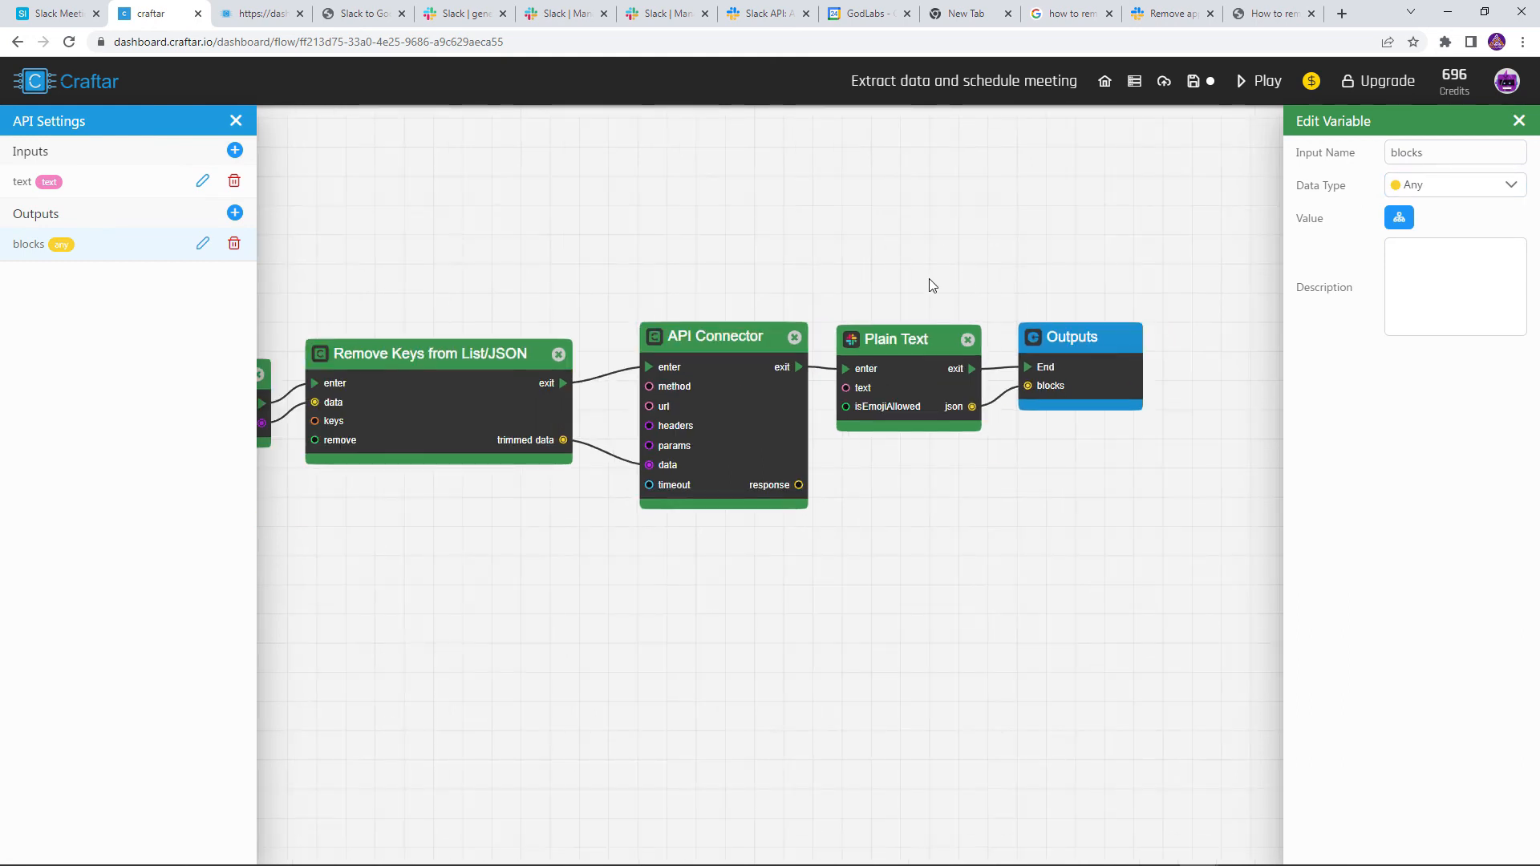
pyautogui.moveTo(983, 258); pyautogui.dragTo(1312, 274)
pyautogui.moveTo(894, 252); pyautogui.dragTo(1029, 270)
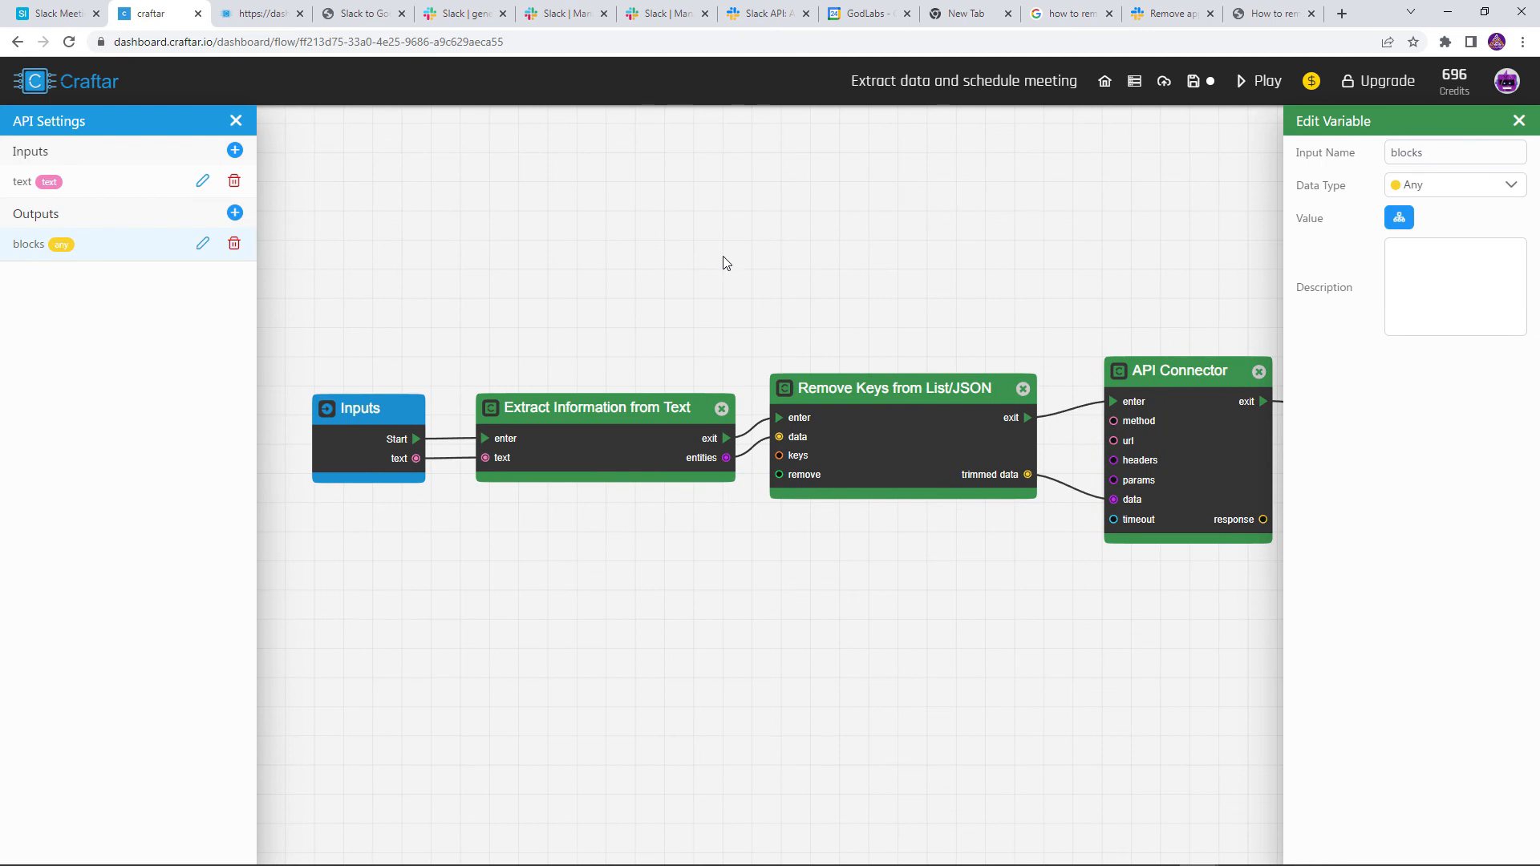
pyautogui.click(380, 442)
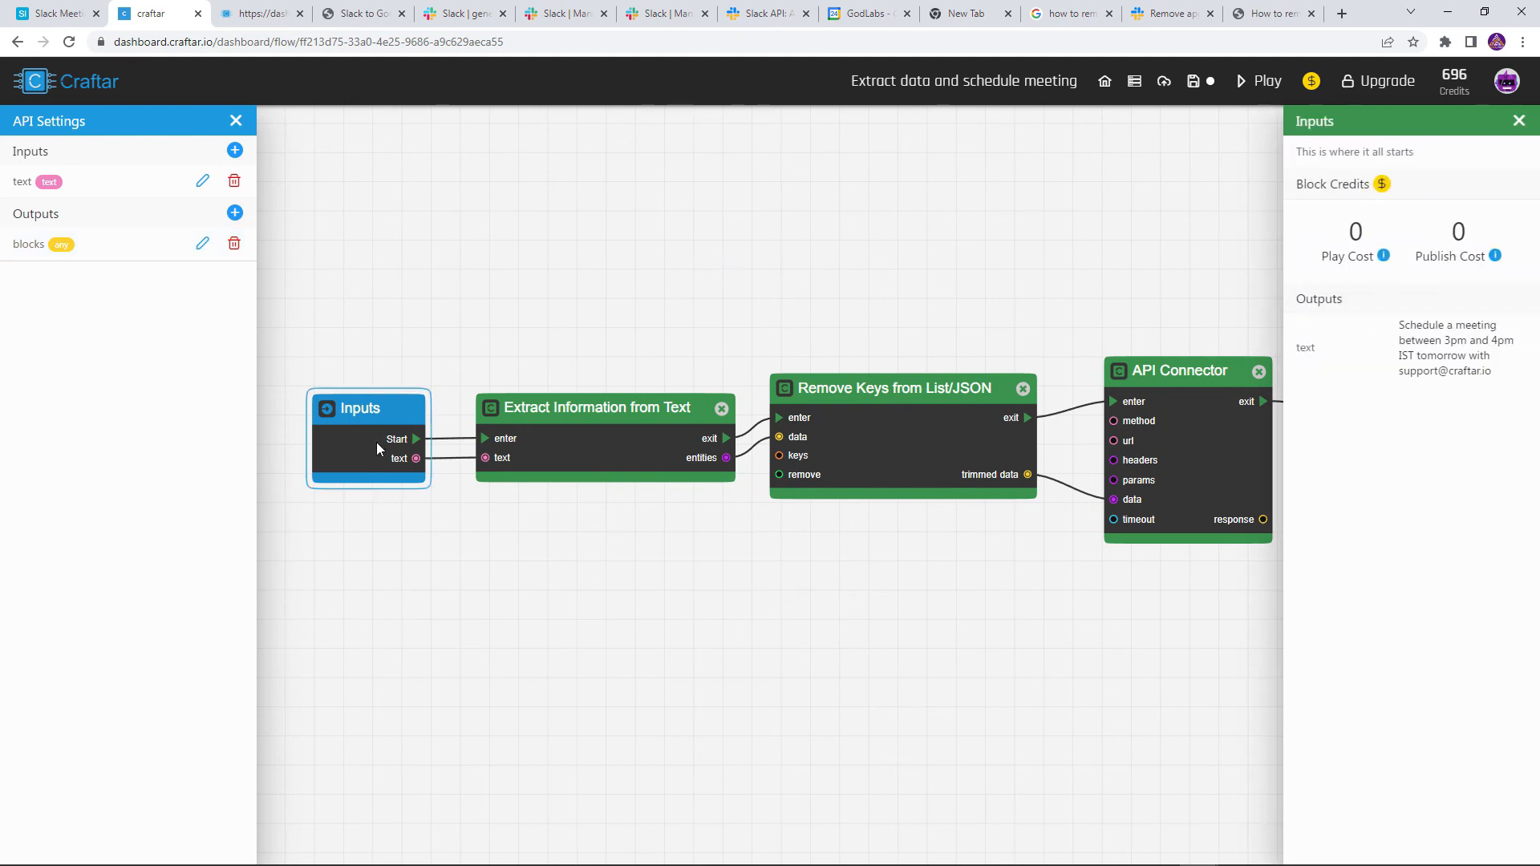
pyautogui.click(662, 438)
pyautogui.hscroll(3, 663, 440)
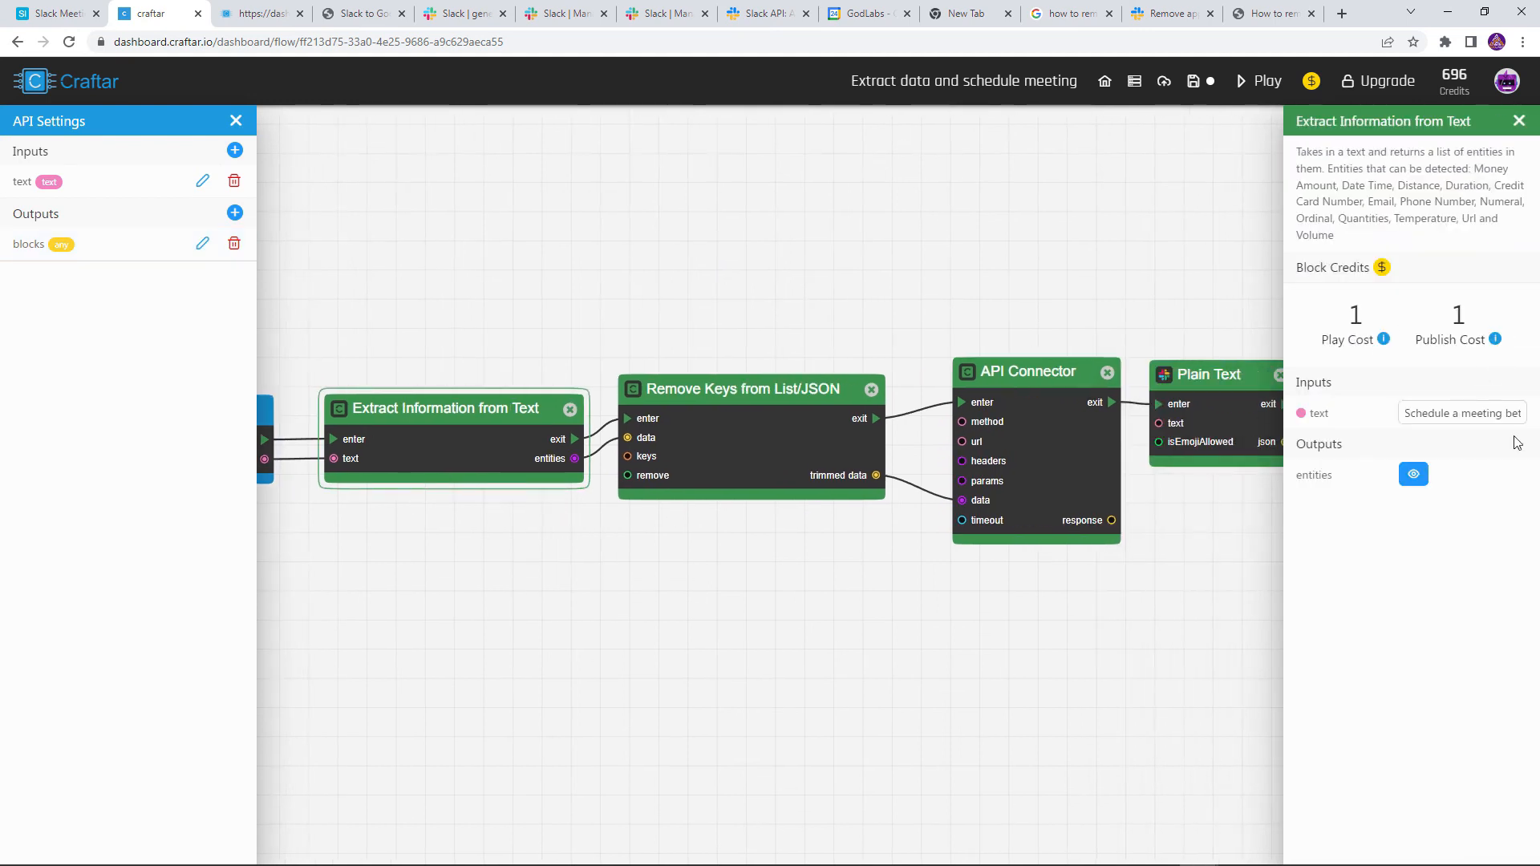
pyautogui.click(790, 458)
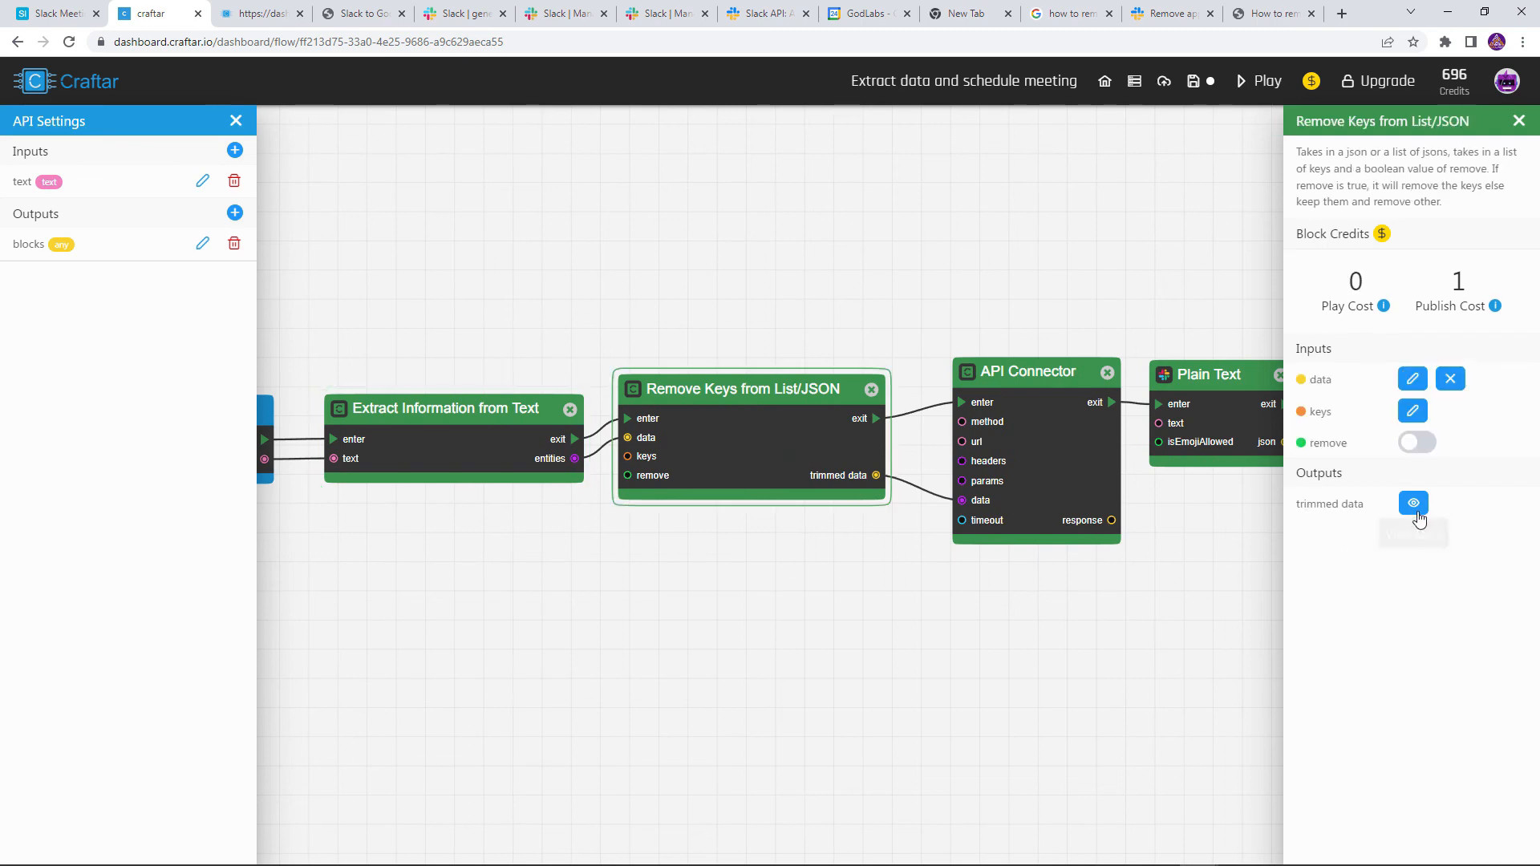
pyautogui.click(1413, 504)
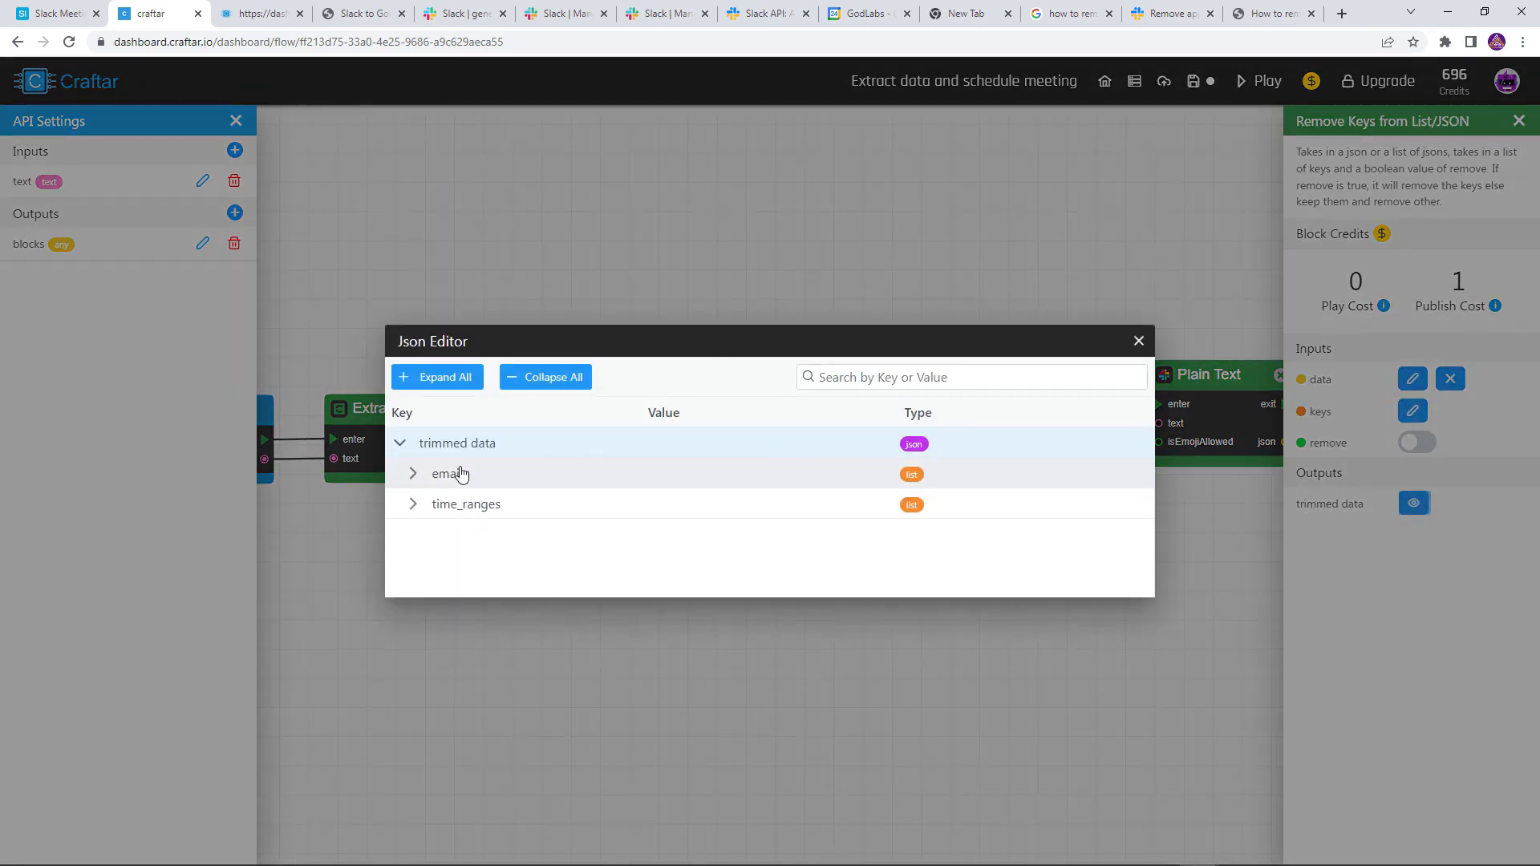
pyautogui.click(1138, 341)
pyautogui.hscroll(3, 901, 425)
pyautogui.scroll(2, 901, 425)
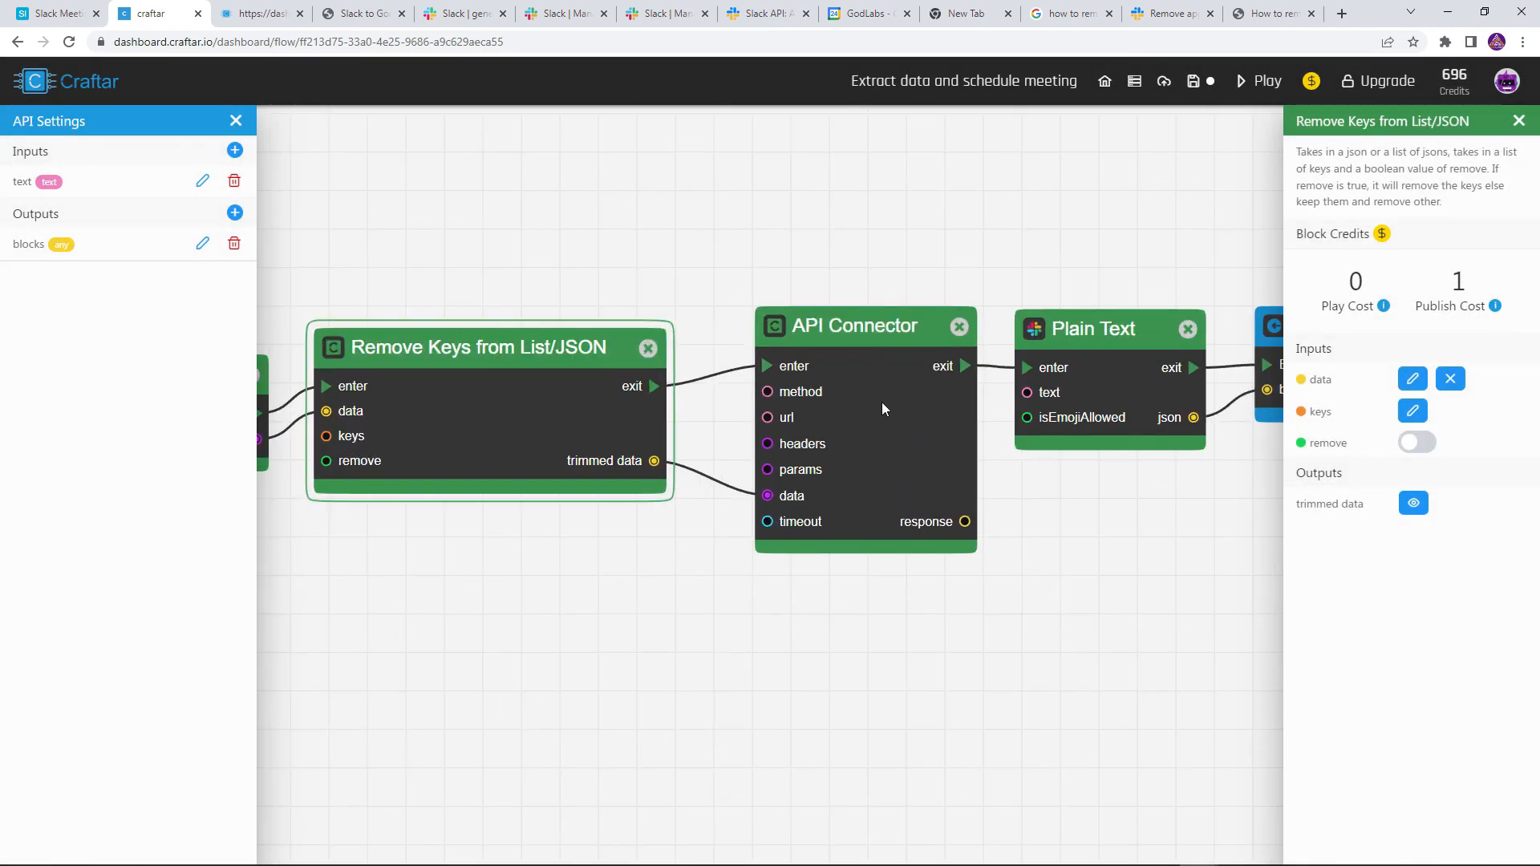
pyautogui.click(881, 405)
pyautogui.click(61, 16)
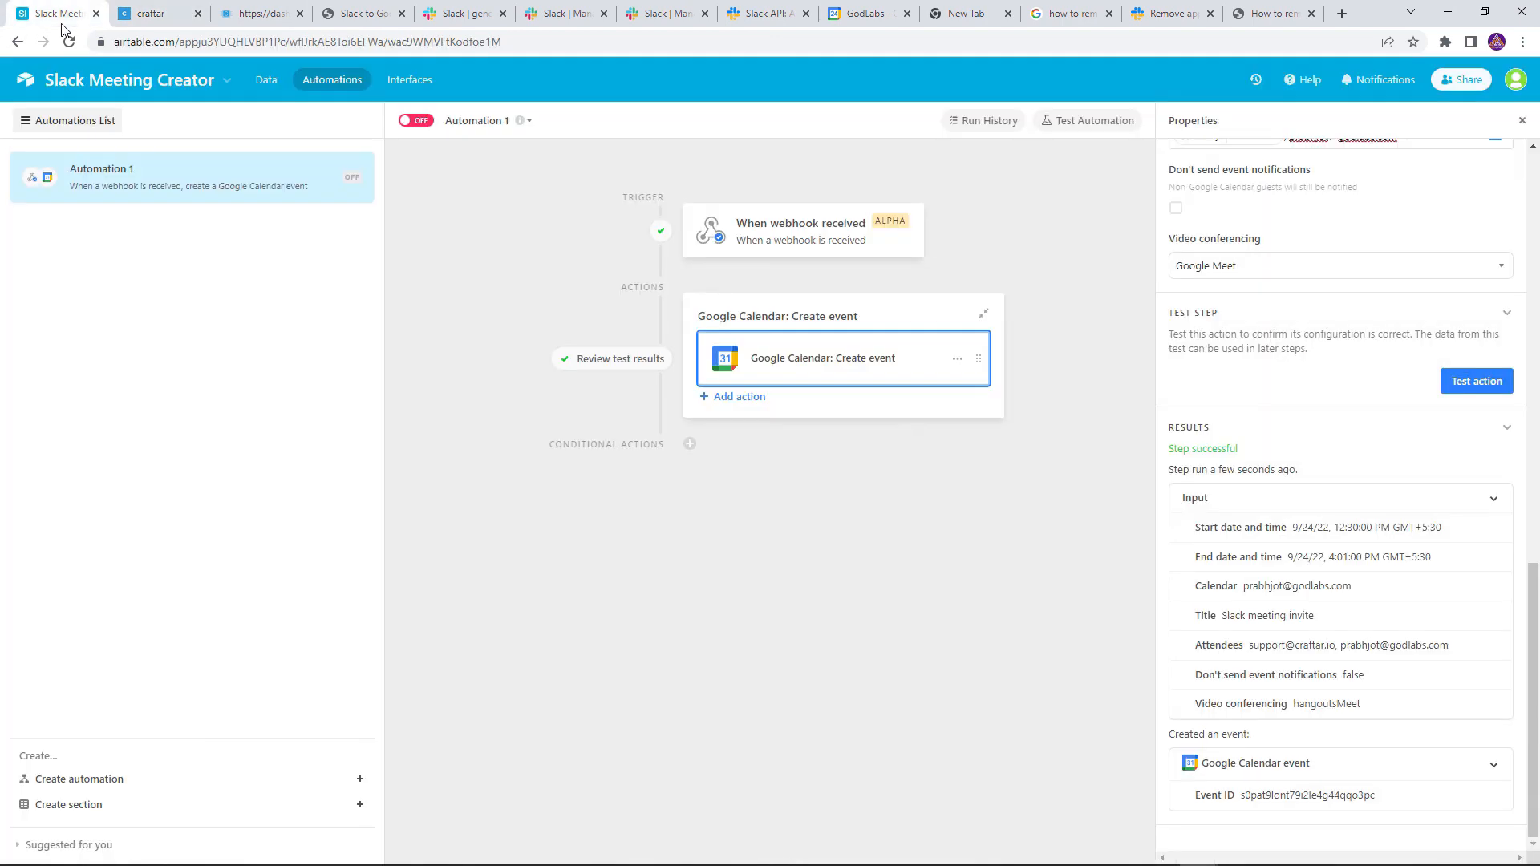
# Check the Airtable webhook and Google Calendar event test results, then return to the Craftar flow
pyautogui.click(776, 247)
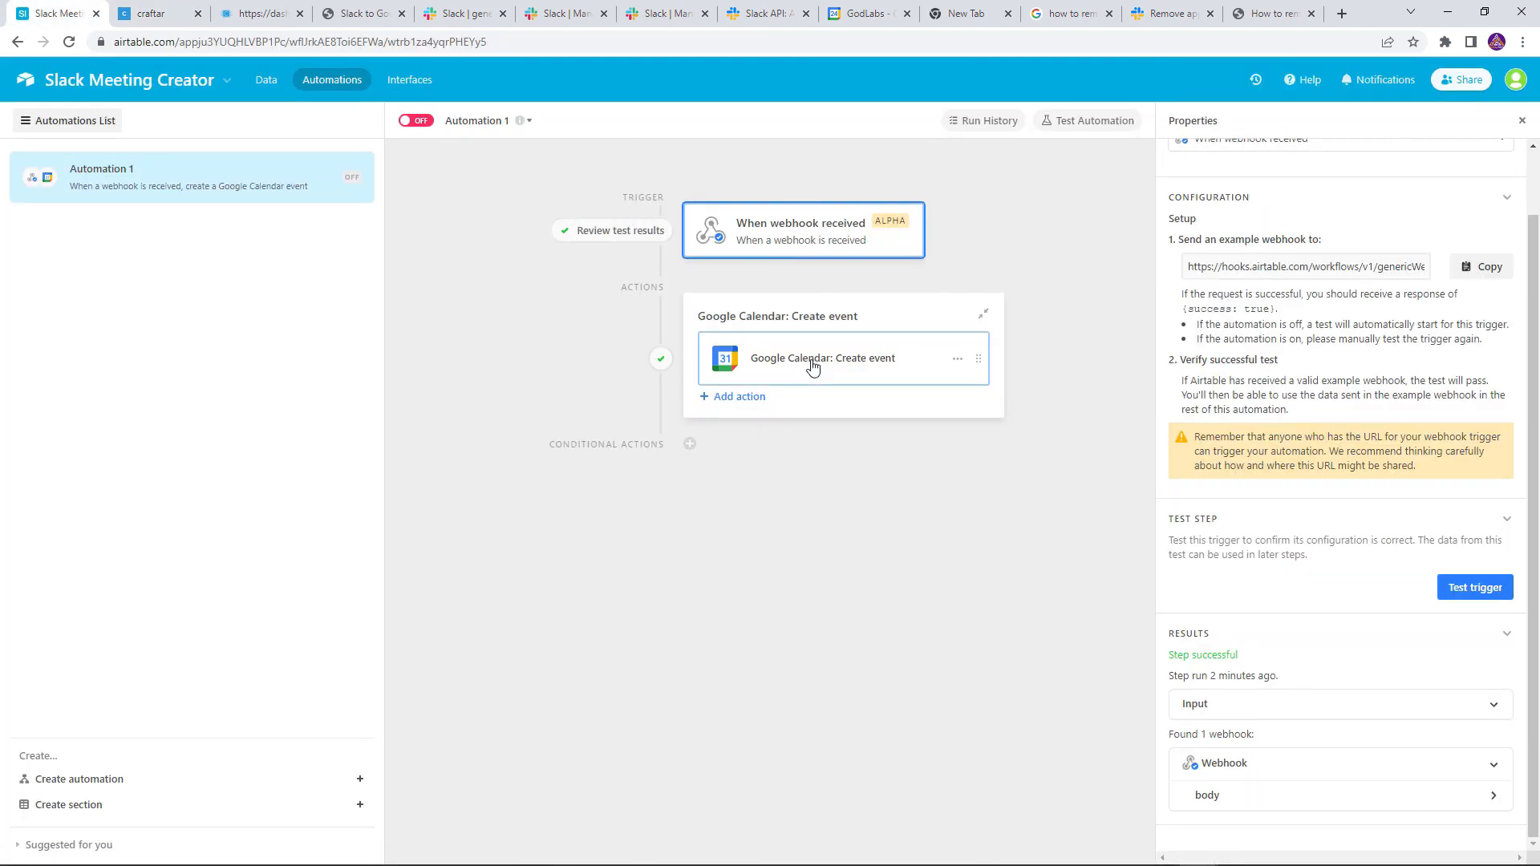
pyautogui.click(813, 366)
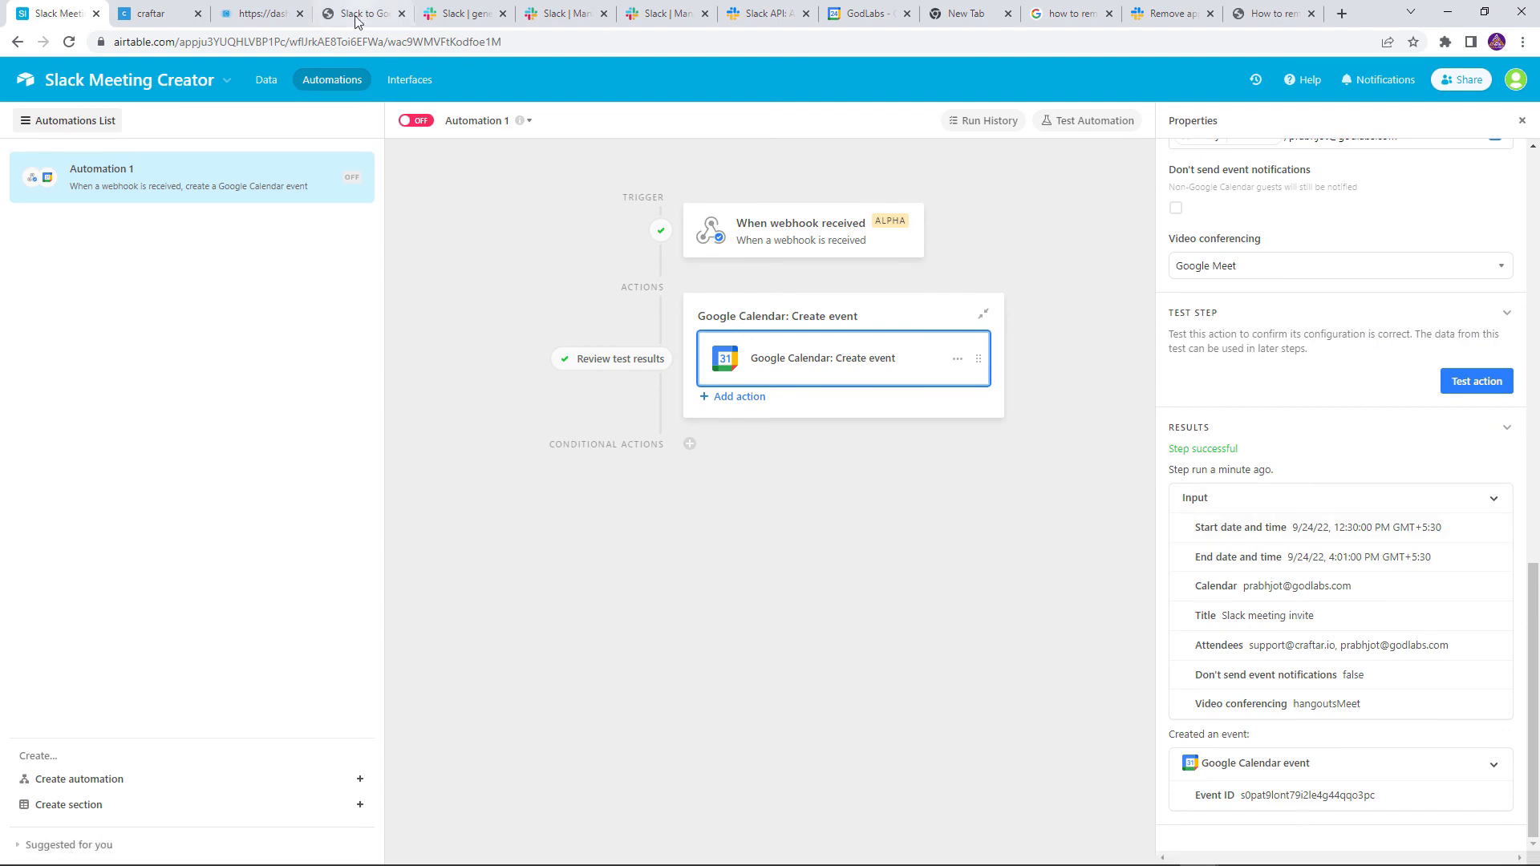
pyautogui.click(154, 11)
pyautogui.moveTo(1118, 264); pyautogui.dragTo(869, 258)
pyautogui.moveTo(577, 357); pyautogui.dragTo(555, 356)
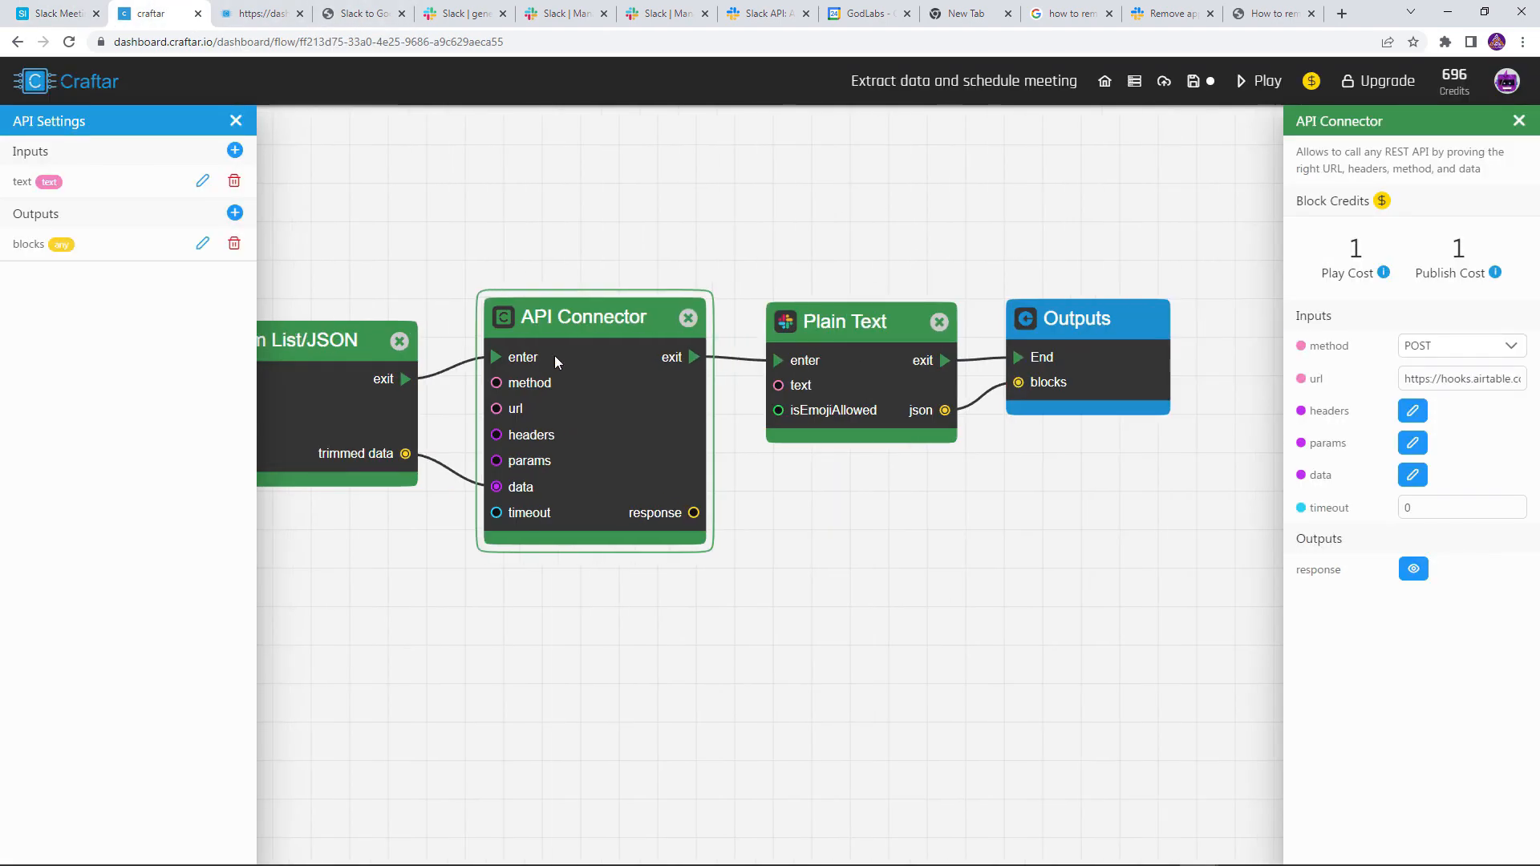
# Check the Plain Text block, save the flow, and publish it with Publish Now
pyautogui.click(906, 386)
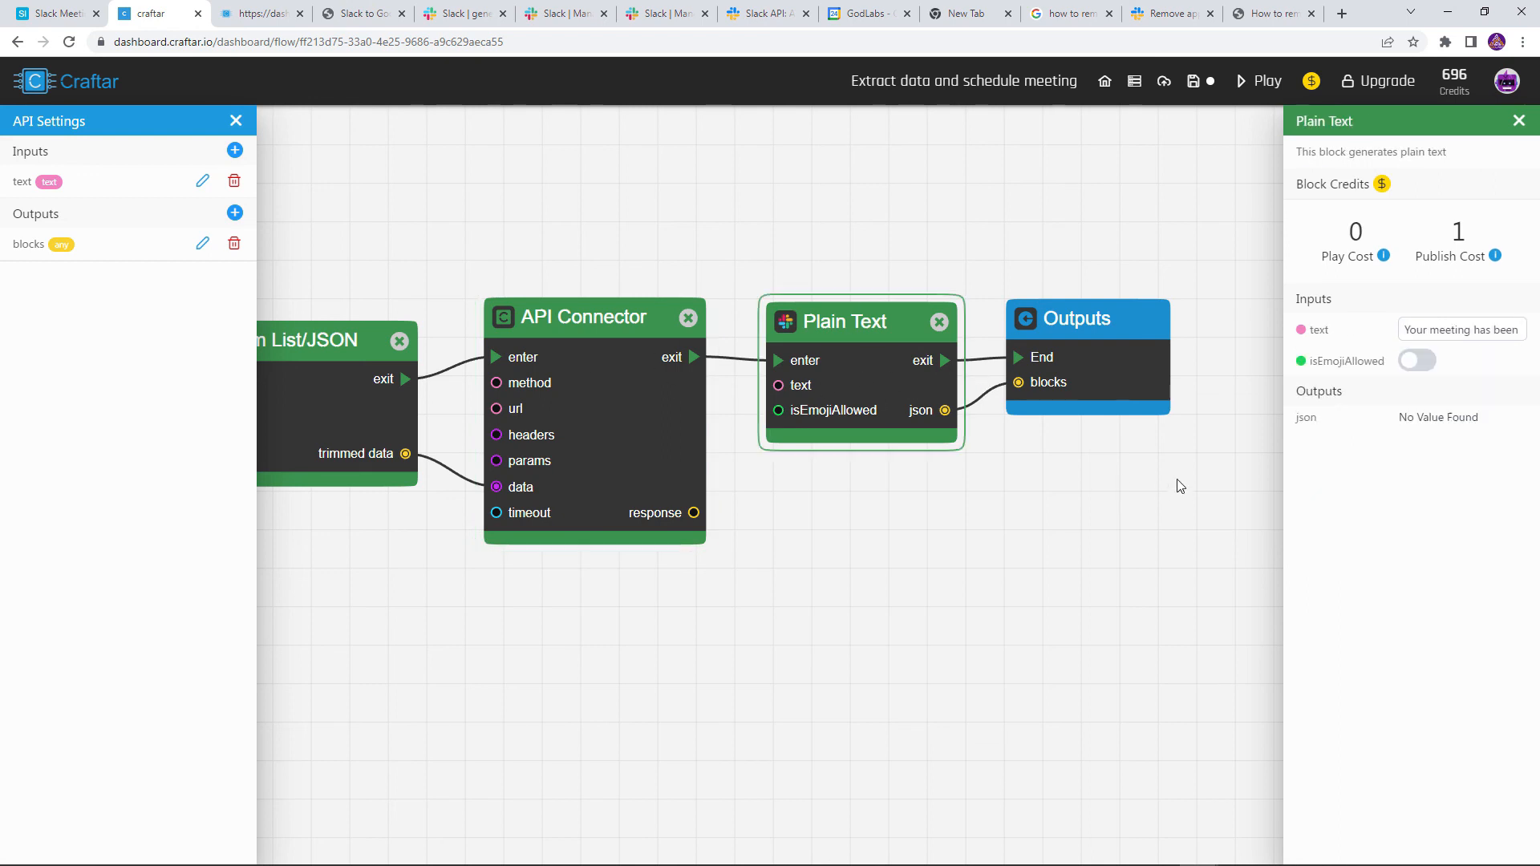
pyautogui.click(1189, 90)
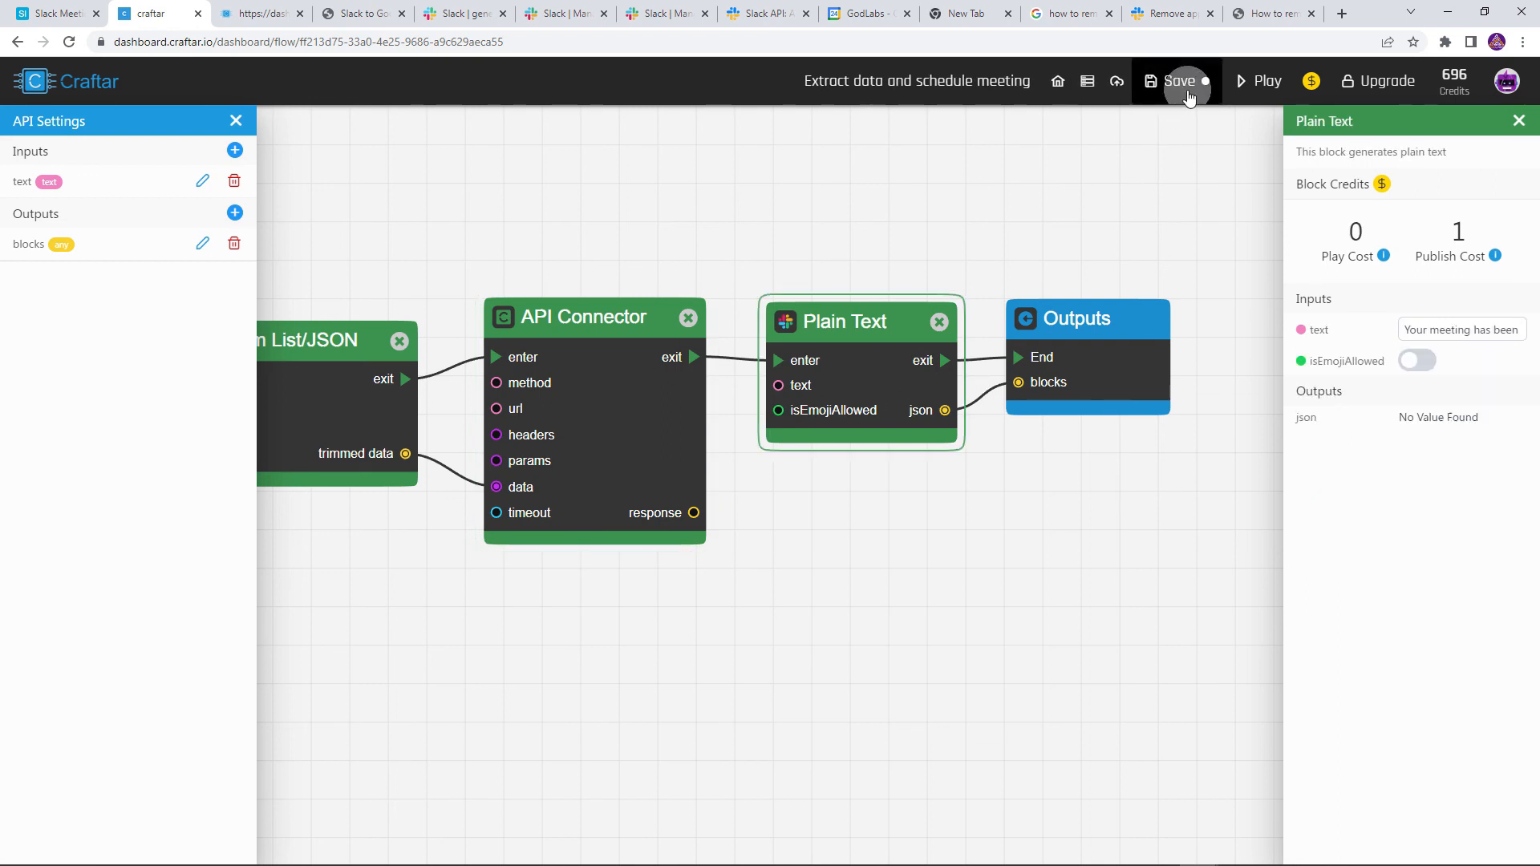
pyautogui.click(1144, 95)
pyautogui.click(1369, 173)
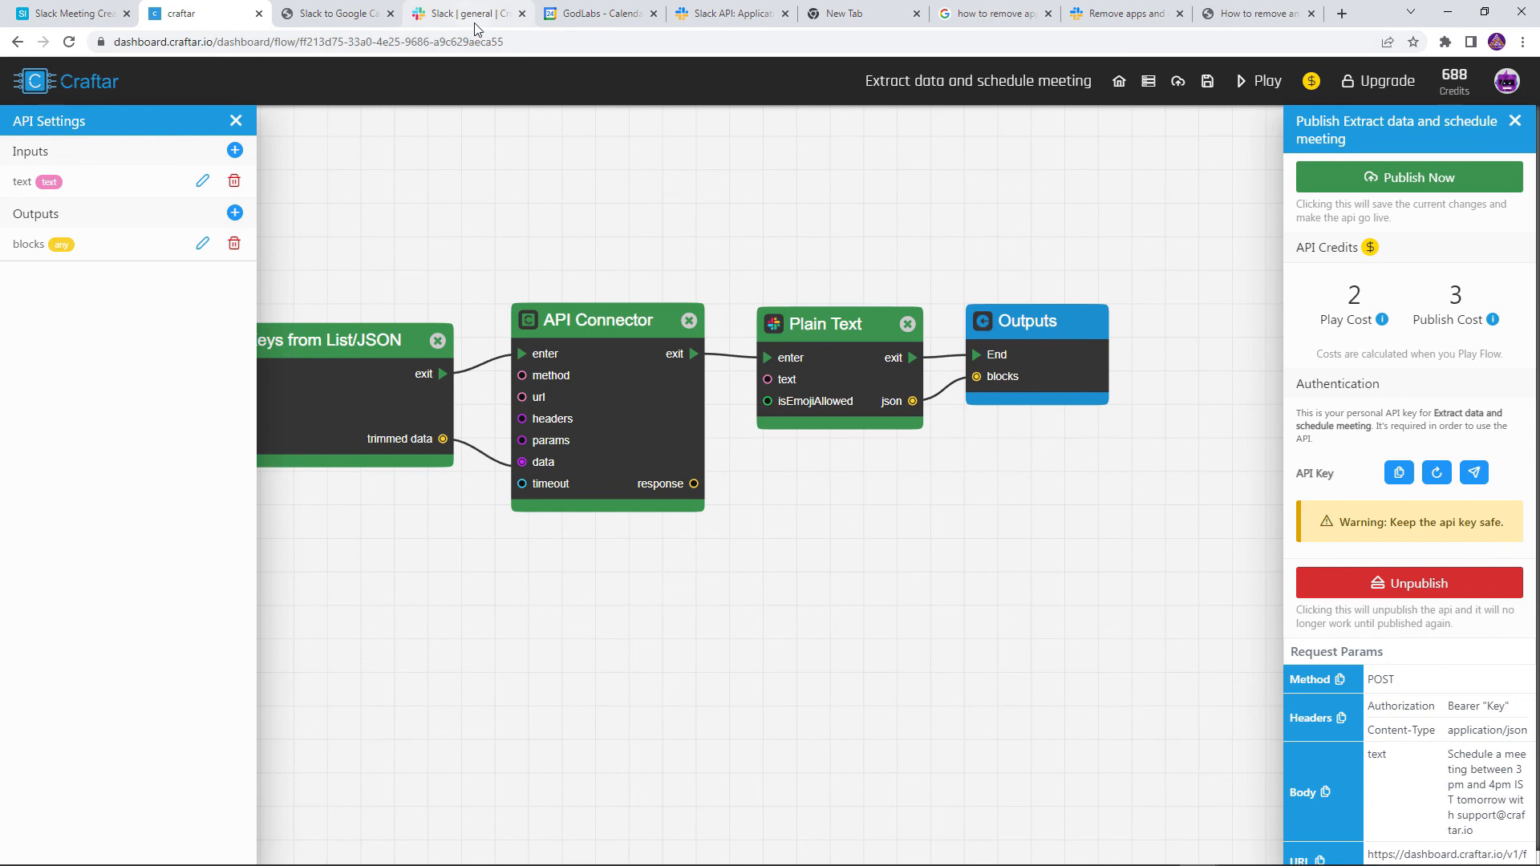
pyautogui.click(474, 24)
# Send /scheduler in #general requesting a 7pm–8pm IST meeting tomorrow with Craftar support's e-mail
pyautogui.write('/s')
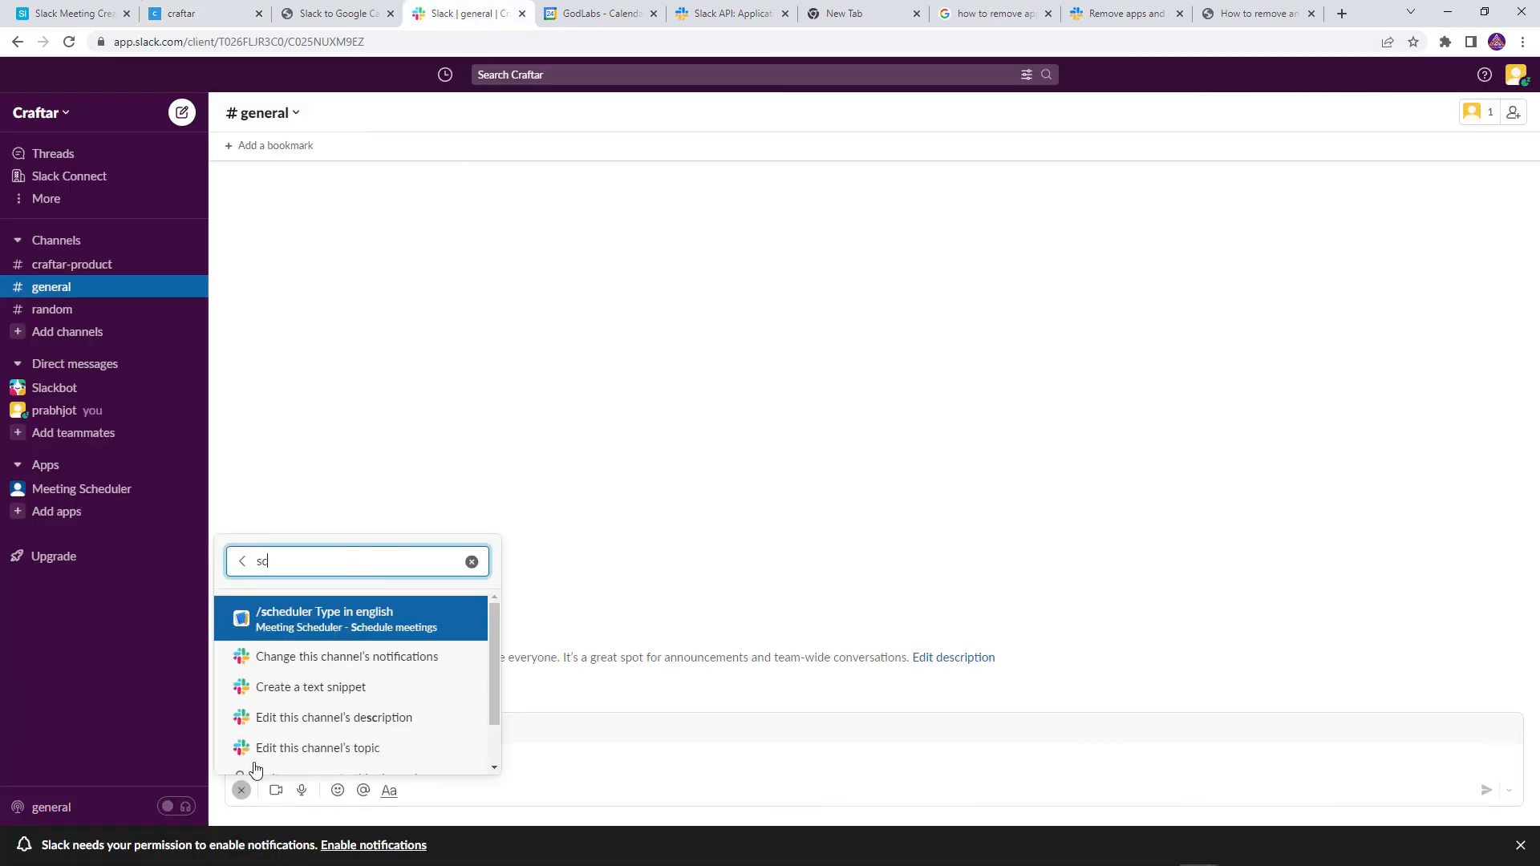
pyautogui.press('Return')
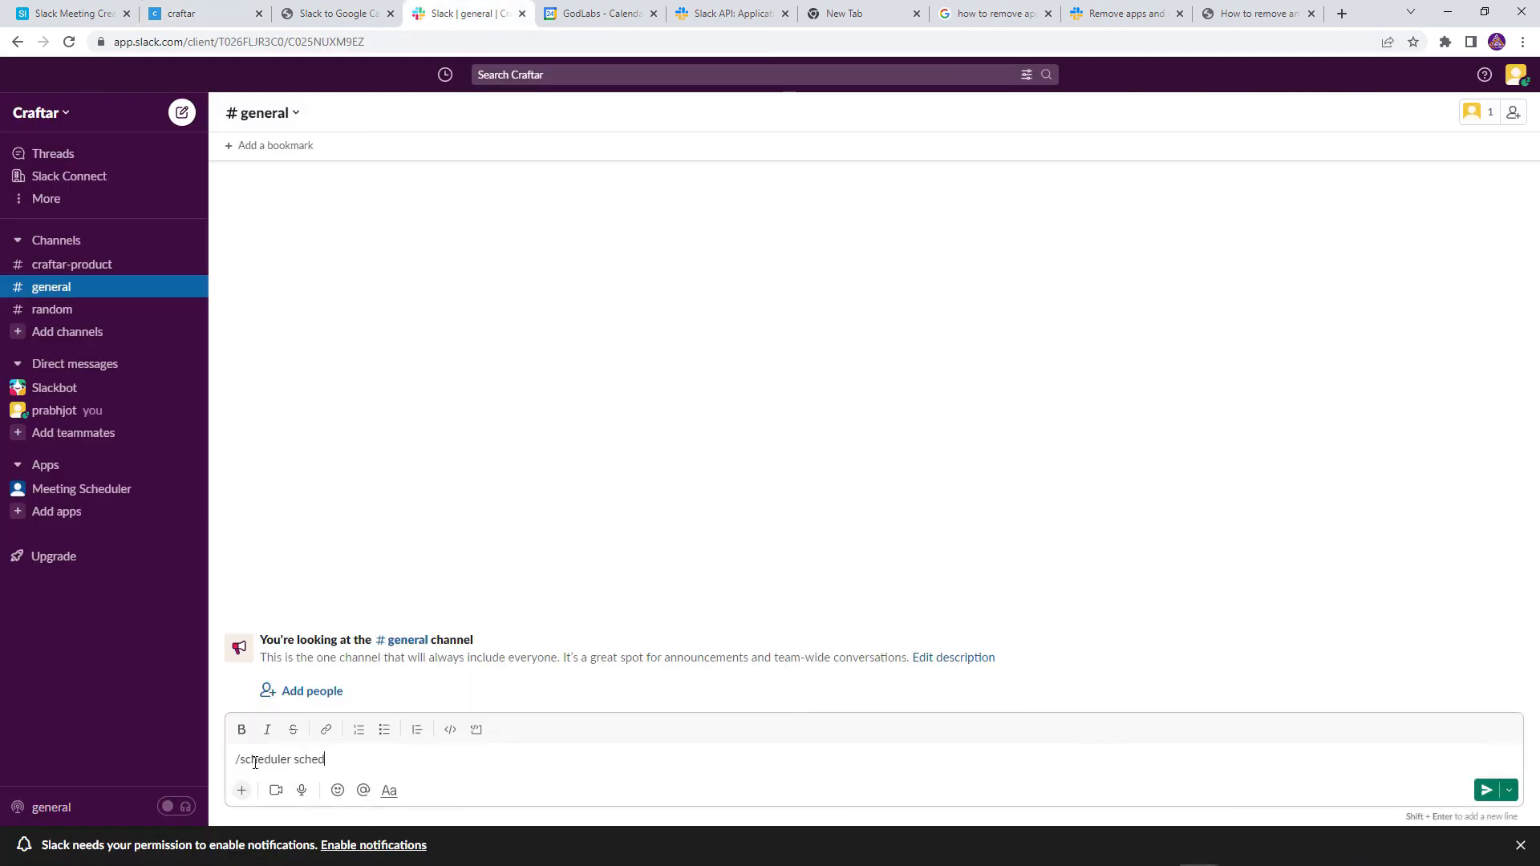
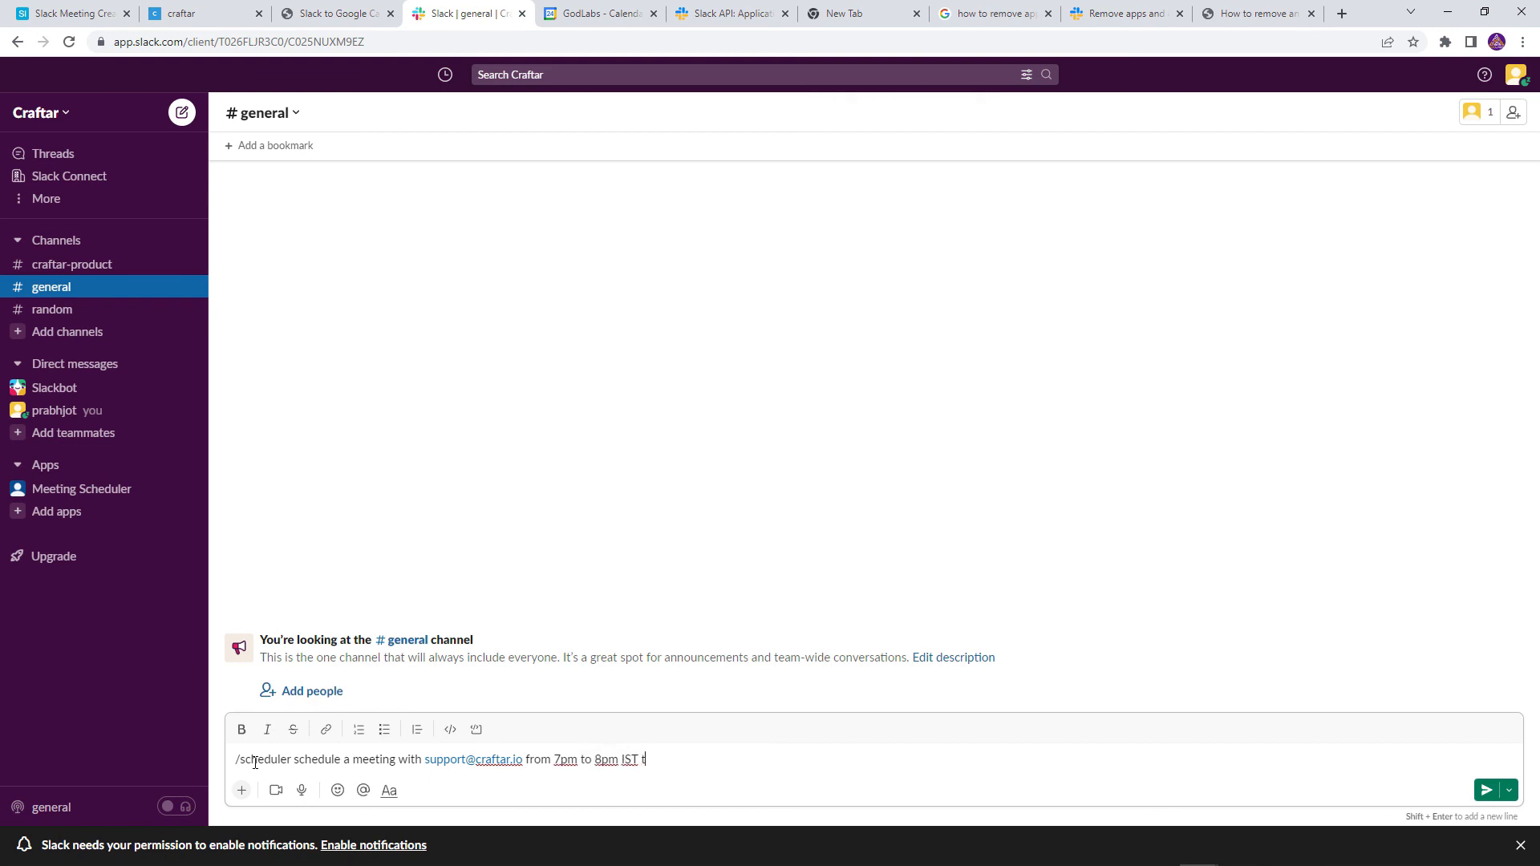
pyautogui.write('omorrow')
pyautogui.press('Return')
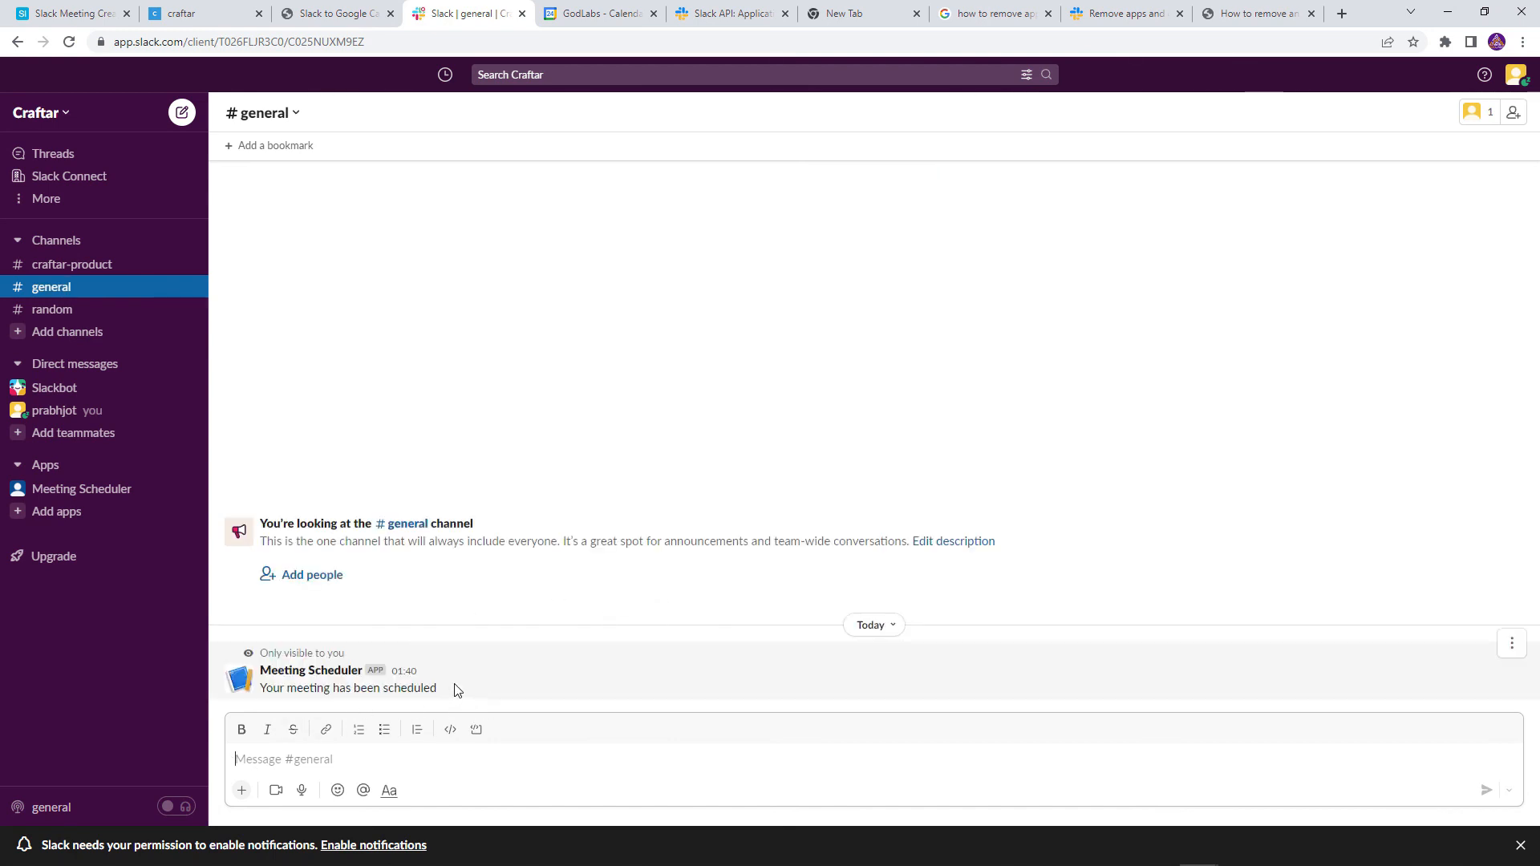
# Open the 'Slack meeting invite' event for September 24, 7:00–8:01pm in Google Calendar
pyautogui.click(562, 14)
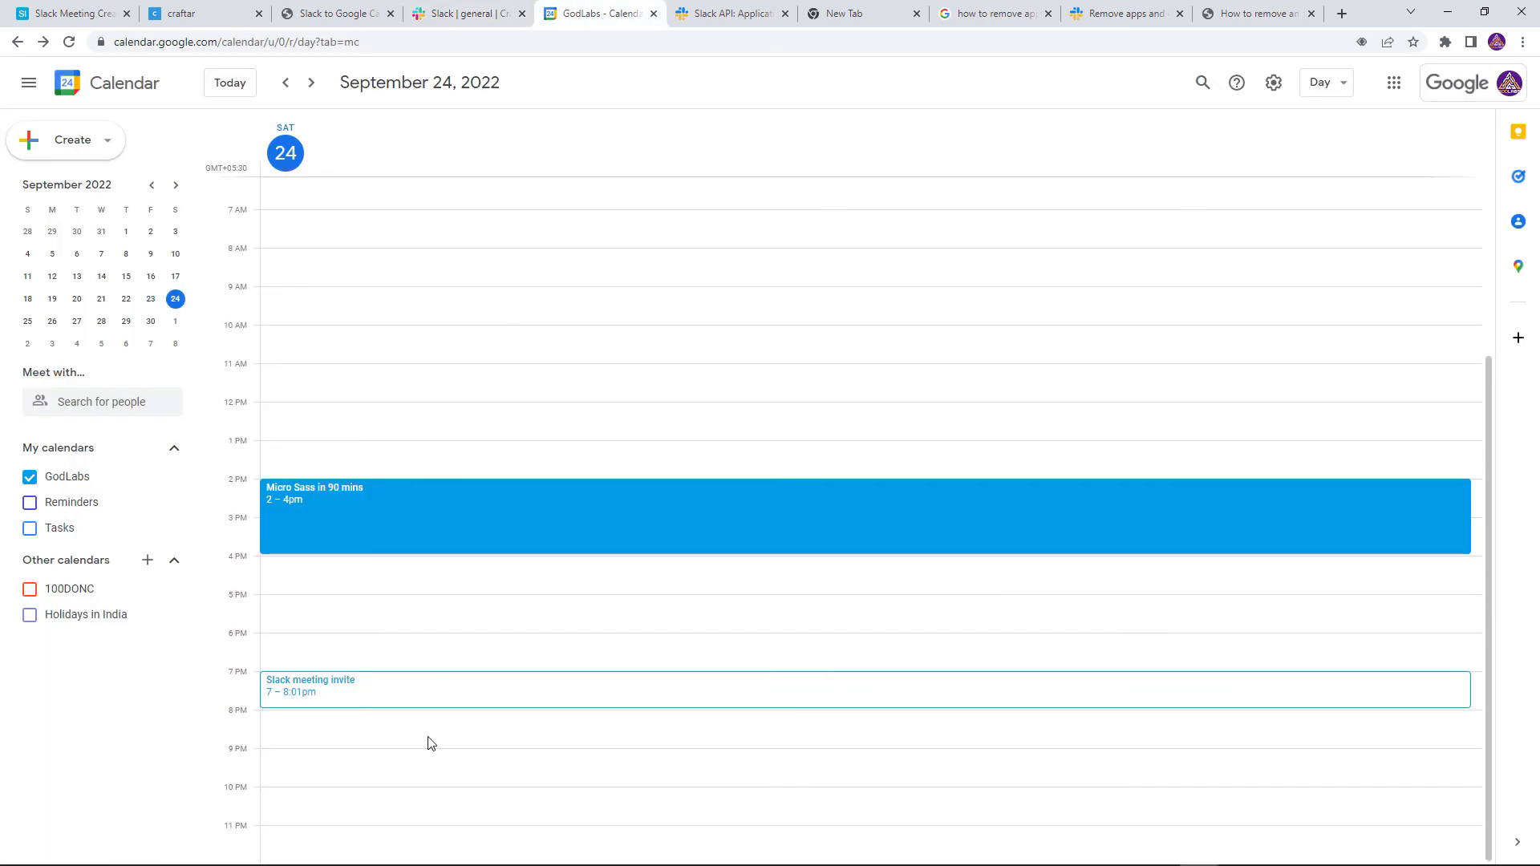
pyautogui.click(334, 703)
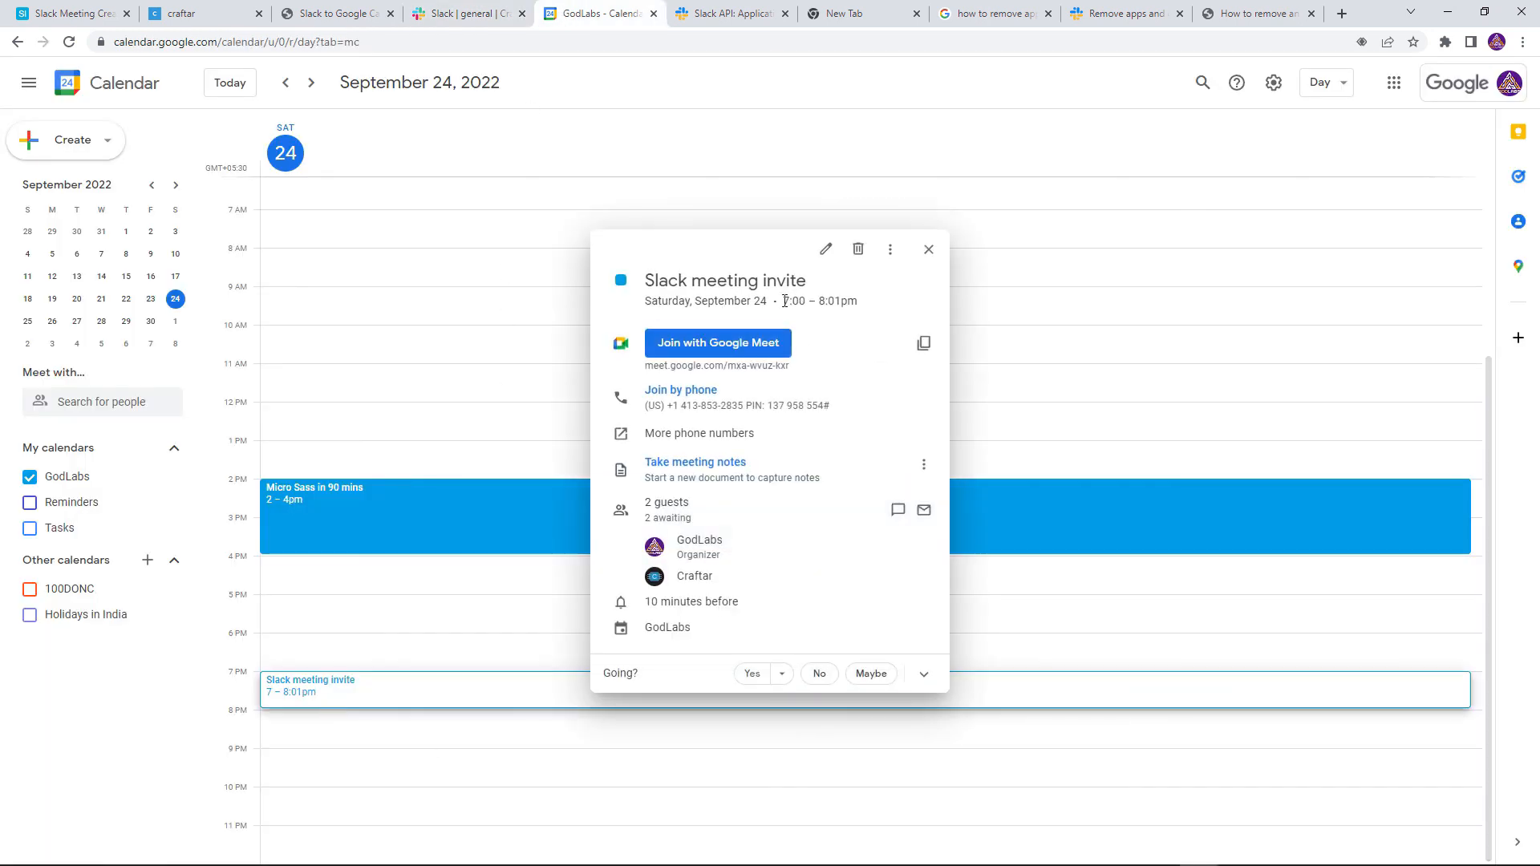
pyautogui.moveTo(784, 302); pyautogui.dragTo(839, 303)
pyautogui.click(855, 308)
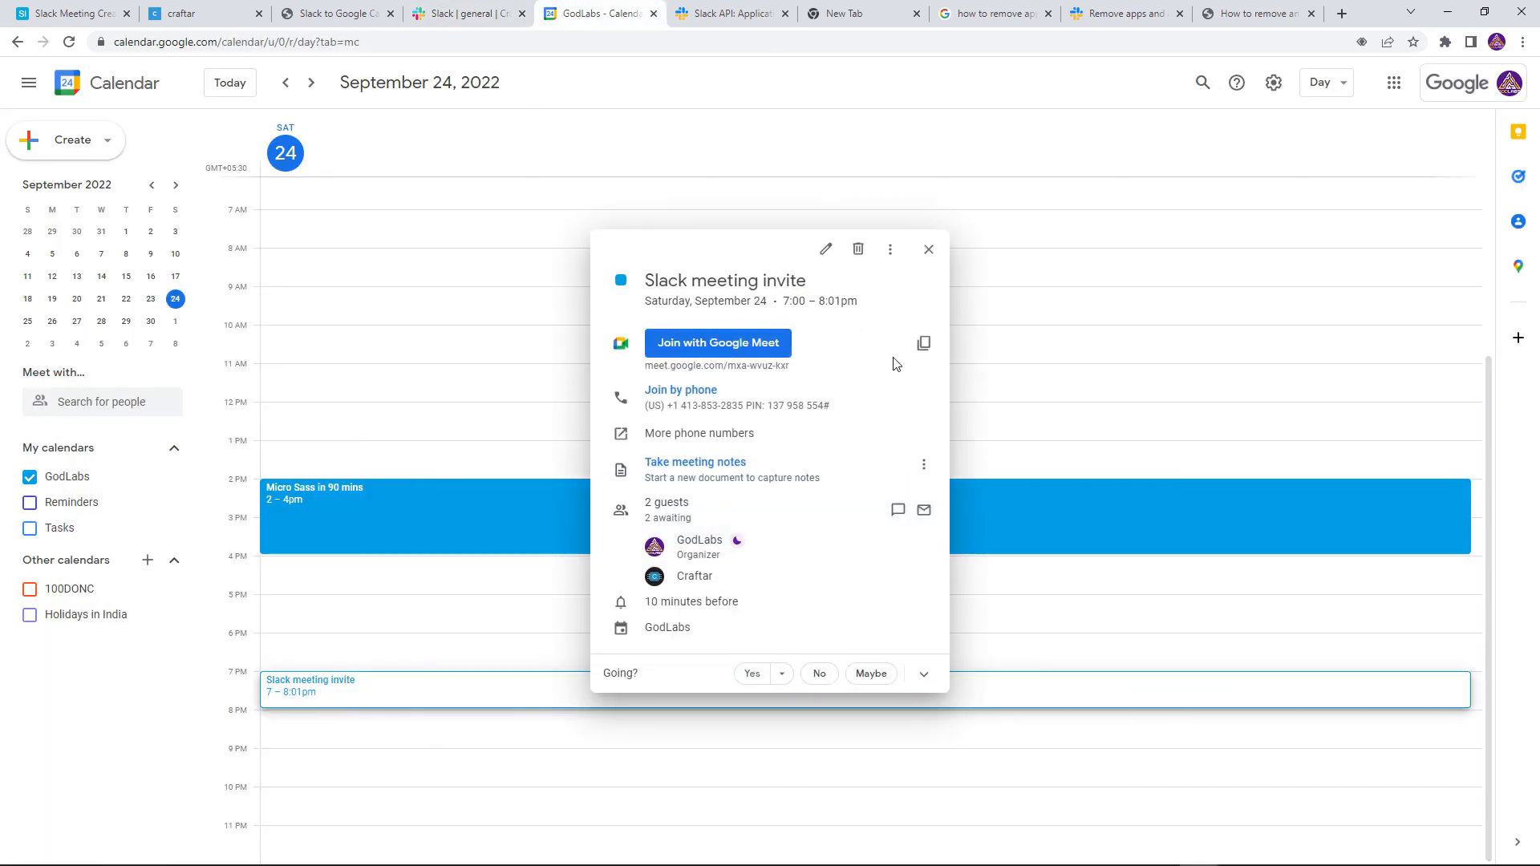